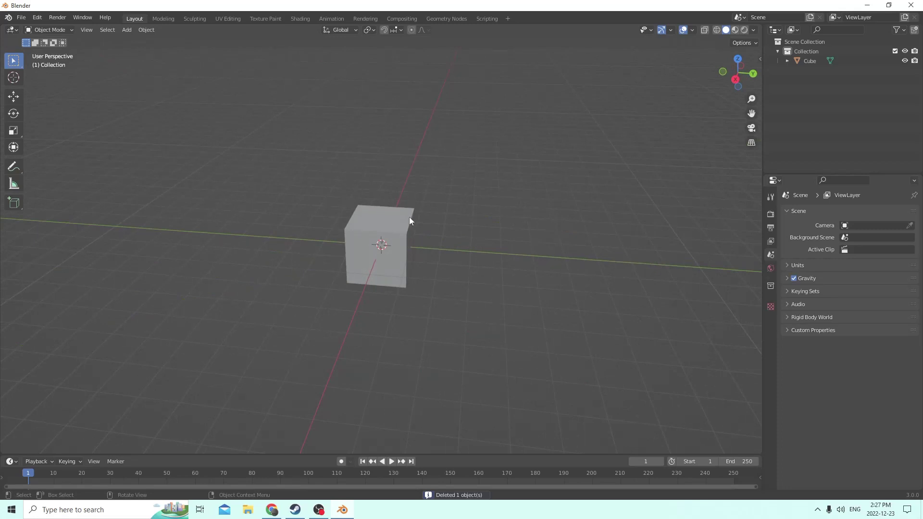
# Step: Select the cube and set the transform orientation to Local
pyautogui.click(408, 217)
pyautogui.moveTo(410, 220); pyautogui.dragTo(425, 221, button='middle')
pyautogui.scroll(2, 425, 220)
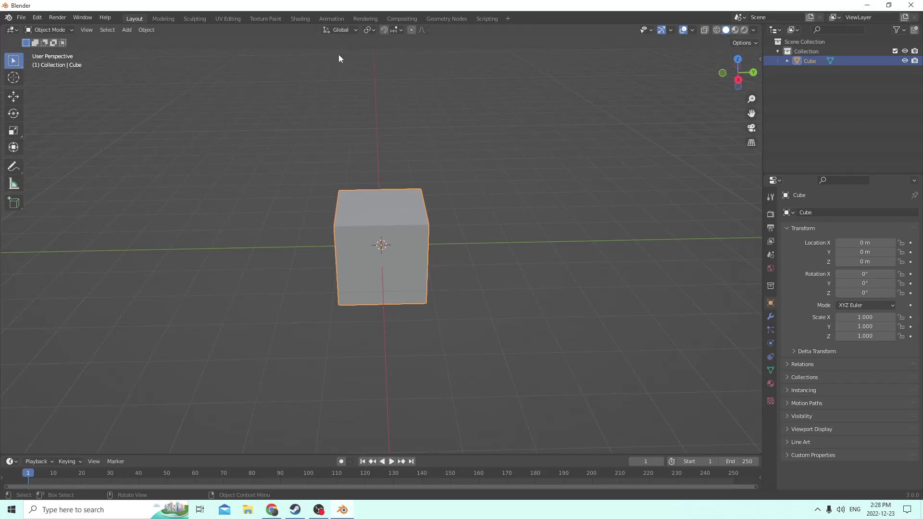
pyautogui.click(354, 31)
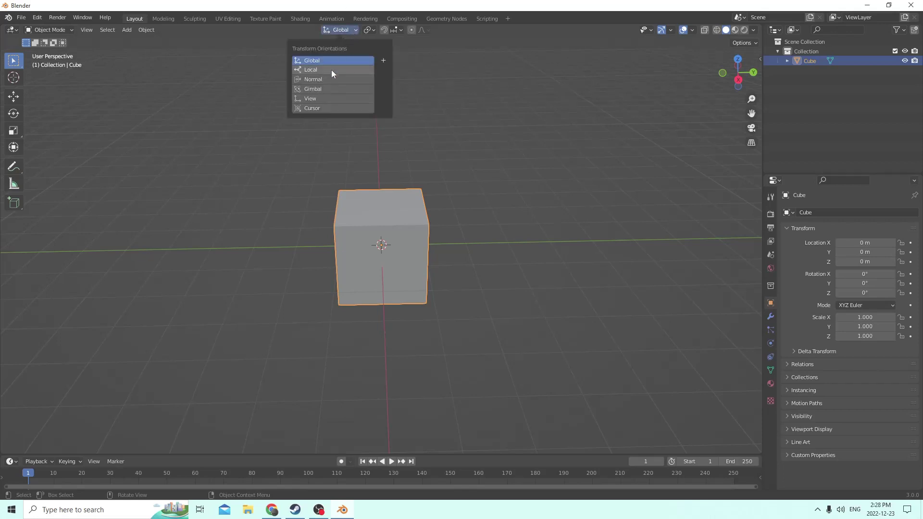
pyautogui.click(331, 70)
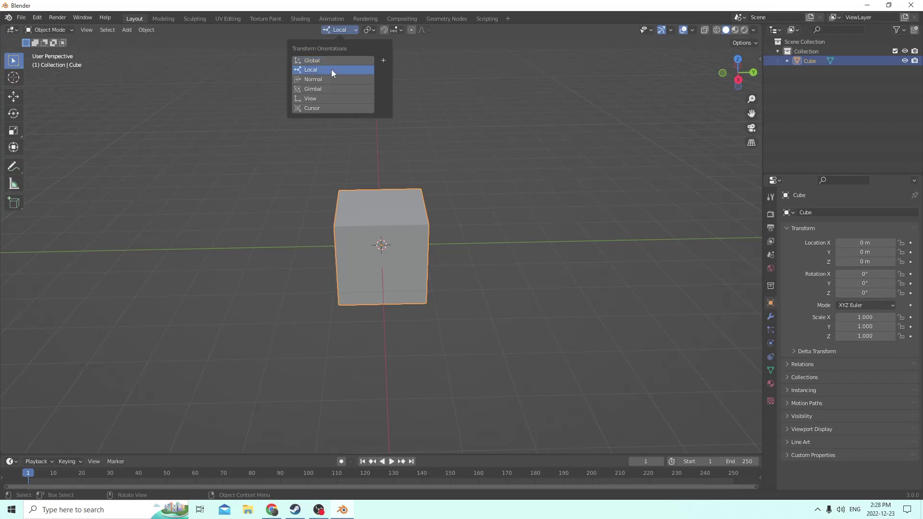
# Step: Set the viewport overlay's grid scale to 0.01
pyautogui.click(691, 29)
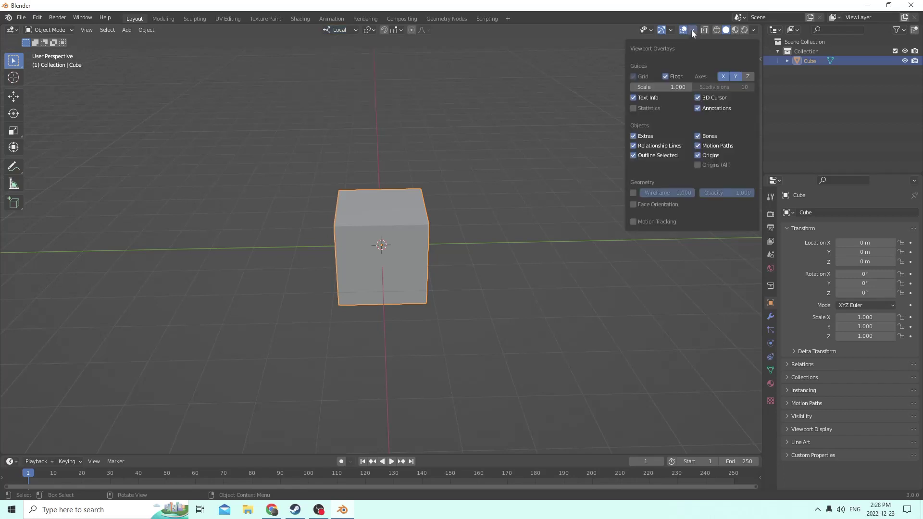
pyautogui.click(677, 87)
pyautogui.write('.0')
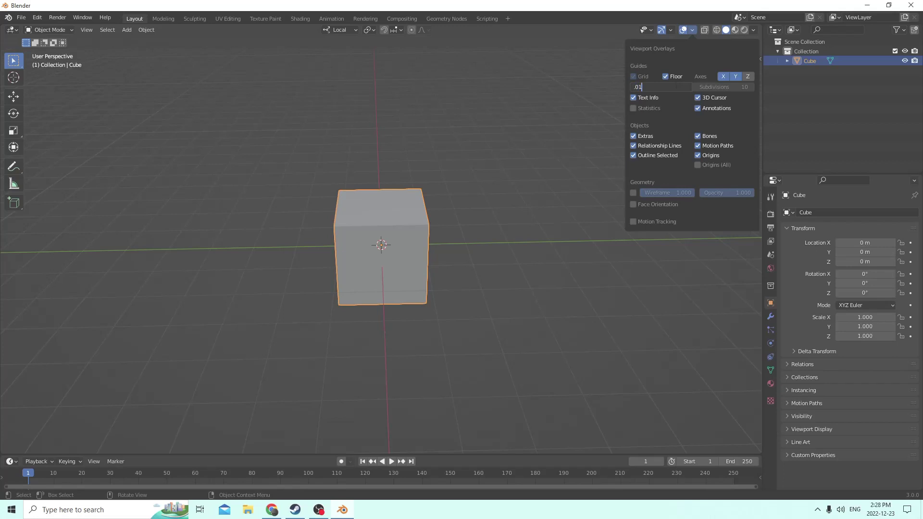
pyautogui.write('1')
pyautogui.press('Return')
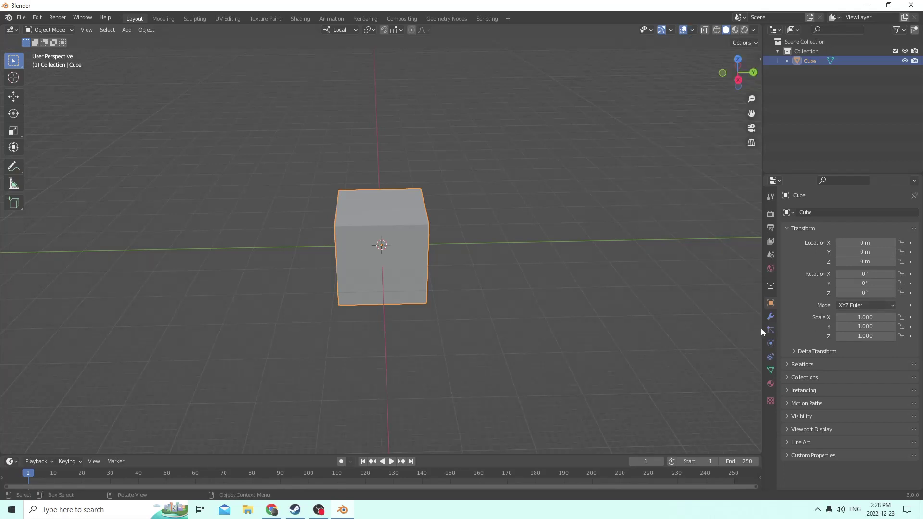
# Step: Set the scene's unit scale to 0.01
pyautogui.click(771, 316)
pyautogui.click(772, 307)
pyautogui.click(770, 317)
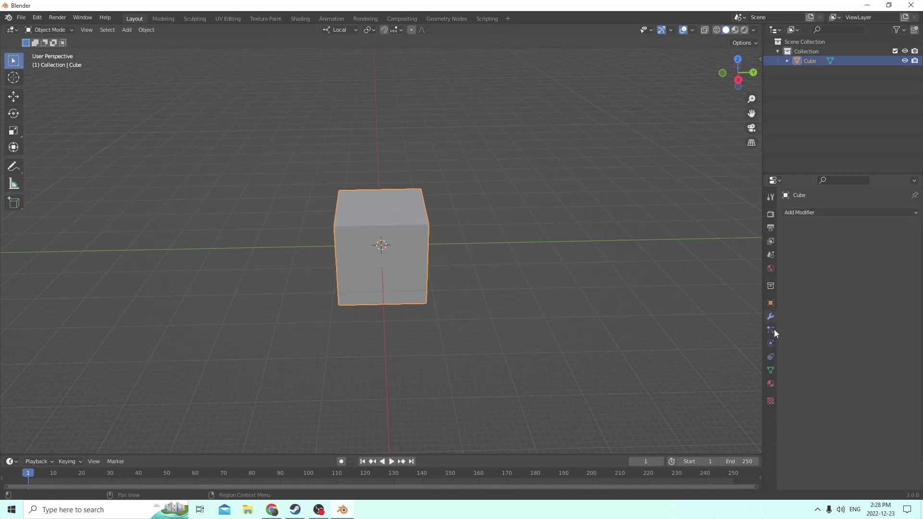
pyautogui.click(772, 330)
pyautogui.click(770, 341)
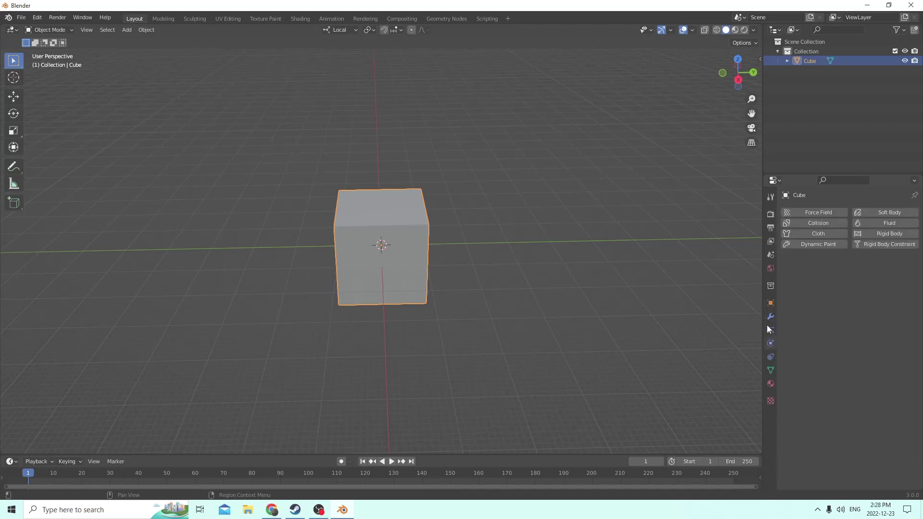
pyautogui.click(770, 329)
pyautogui.click(769, 316)
pyautogui.click(769, 304)
pyautogui.click(769, 256)
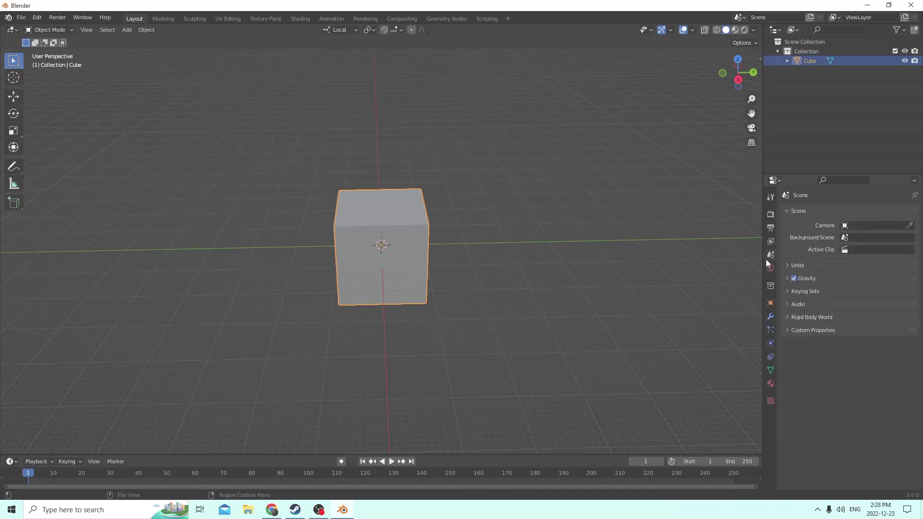
pyautogui.click(803, 267)
pyautogui.click(876, 291)
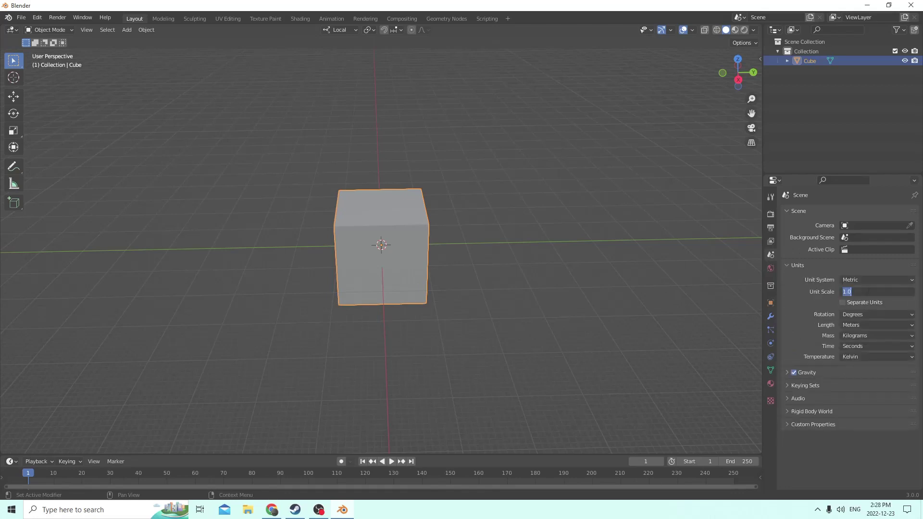
pyautogui.press('Return')
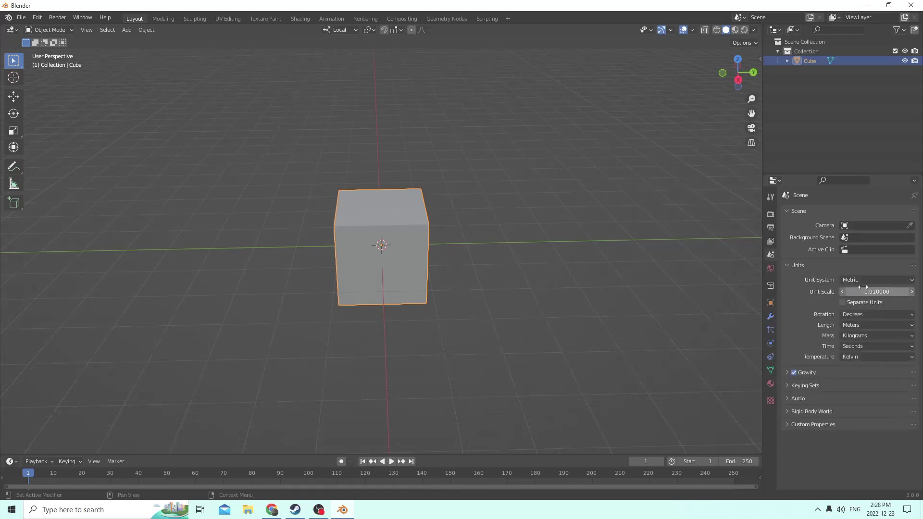
# Step: Stretch the cube along its local Y axis into a long bar with the Scale tool
pyautogui.moveTo(564, 186); pyautogui.dragTo(465, 175, button='middle')
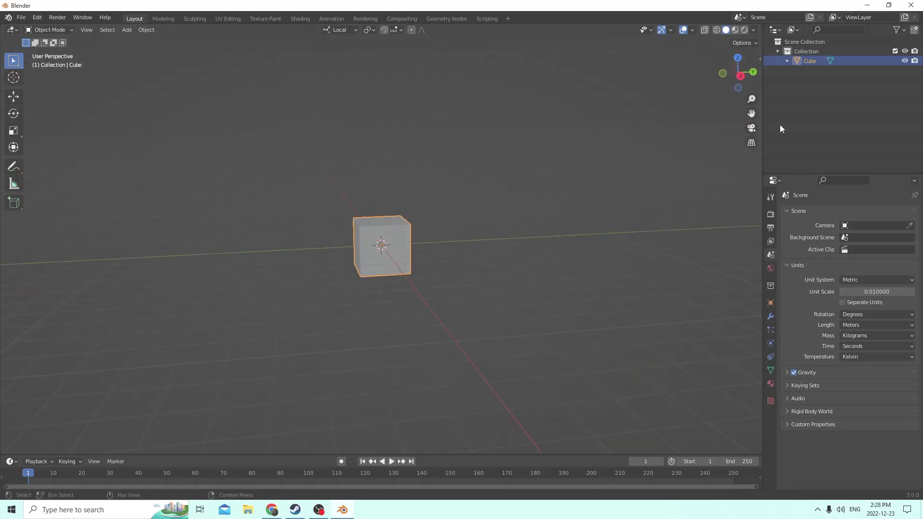
pyautogui.moveTo(750, 118); pyautogui.dragTo(601, 188, button='middle')
pyautogui.moveTo(751, 113); pyautogui.dragTo(694, 12)
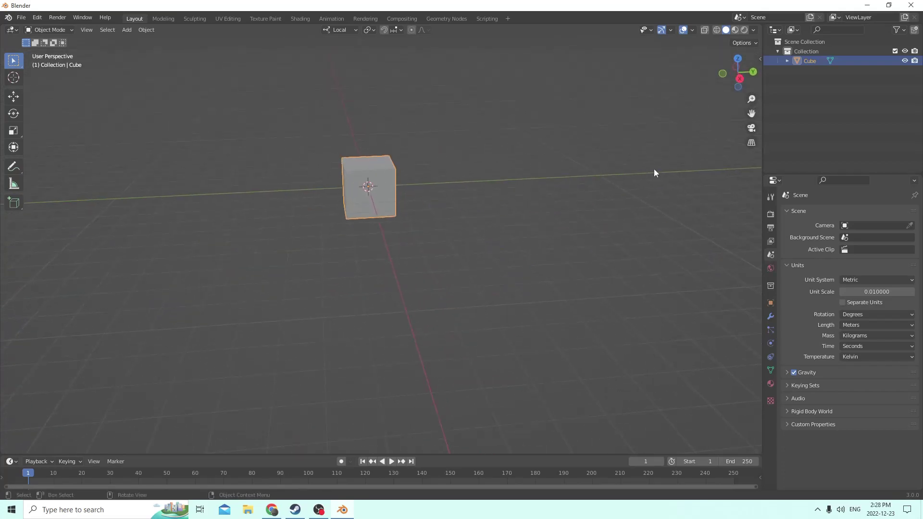
pyautogui.moveTo(654, 168); pyautogui.dragTo(547, 162, button='middle')
pyautogui.scroll(-2, 620, 206)
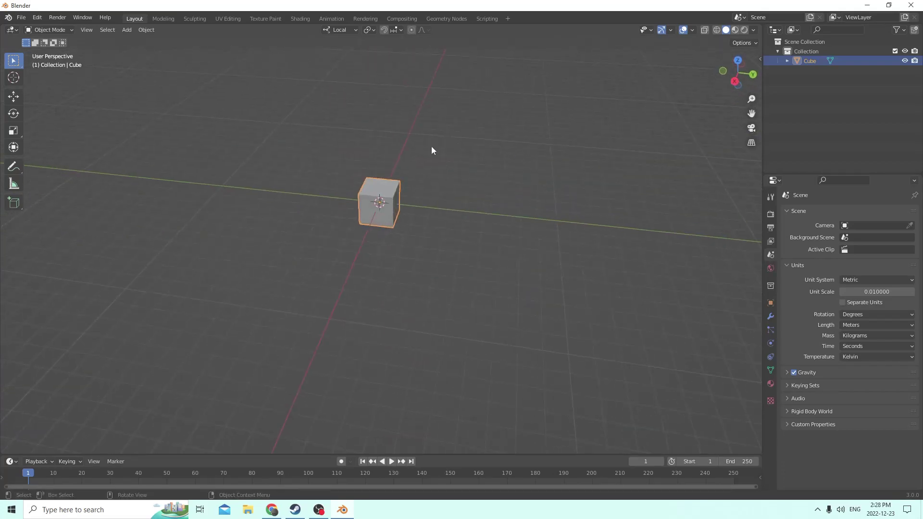
pyautogui.click(14, 131)
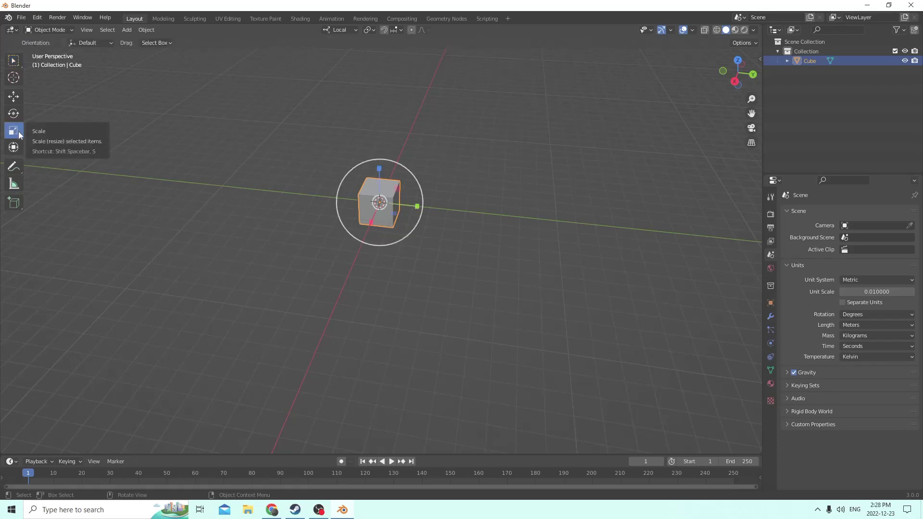
pyautogui.moveTo(418, 209); pyautogui.dragTo(486, 216)
pyautogui.moveTo(485, 215)
pyautogui.mouseDown(button='middle')
pyautogui.moveTo(404, 211)
pyautogui.moveTo(480, 215)
pyautogui.mouseUp(button='middle')
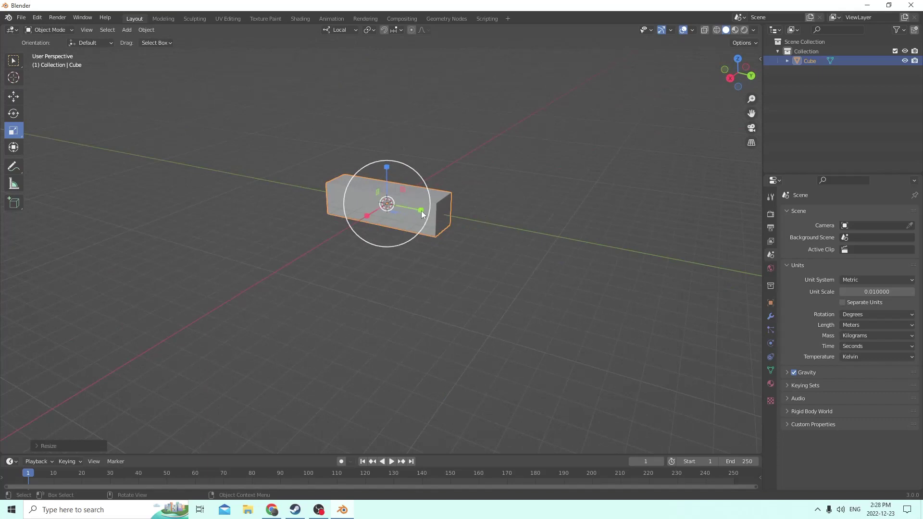
pyautogui.moveTo(423, 212); pyautogui.dragTo(447, 213)
# Step: Stretch the bar along its X axis into a wide slab and scale it up along Z into a taller box
pyautogui.moveTo(447, 213); pyautogui.dragTo(366, 210, button='middle')
pyautogui.moveTo(367, 210); pyautogui.dragTo(199, 207)
pyautogui.moveTo(199, 206); pyautogui.dragTo(327, 175, button='middle')
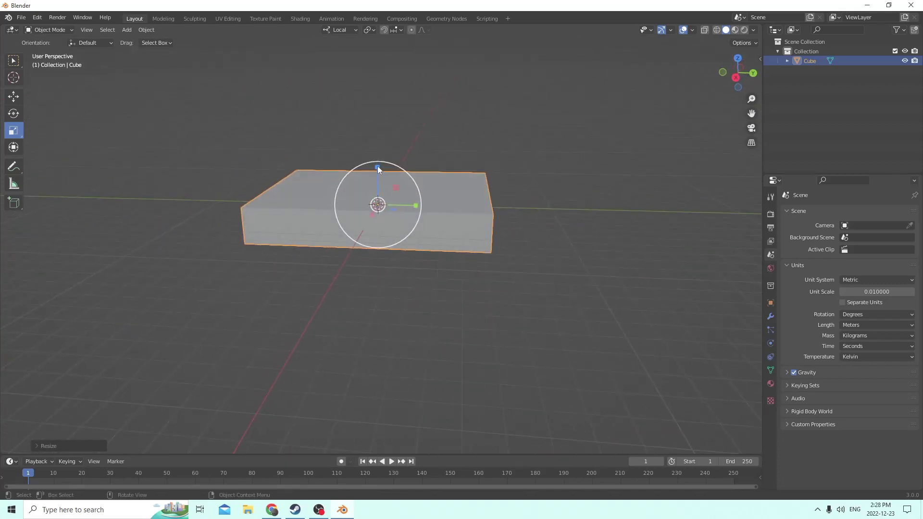
pyautogui.moveTo(378, 166); pyautogui.dragTo(379, 111)
pyautogui.moveTo(373, 104); pyautogui.dragTo(371, 152, button='middle')
# Step: Try a horizontal loop cut around the upper part of the box, undo it and return to Object Mode
pyautogui.press('Tab')
pyautogui.press('Tab')
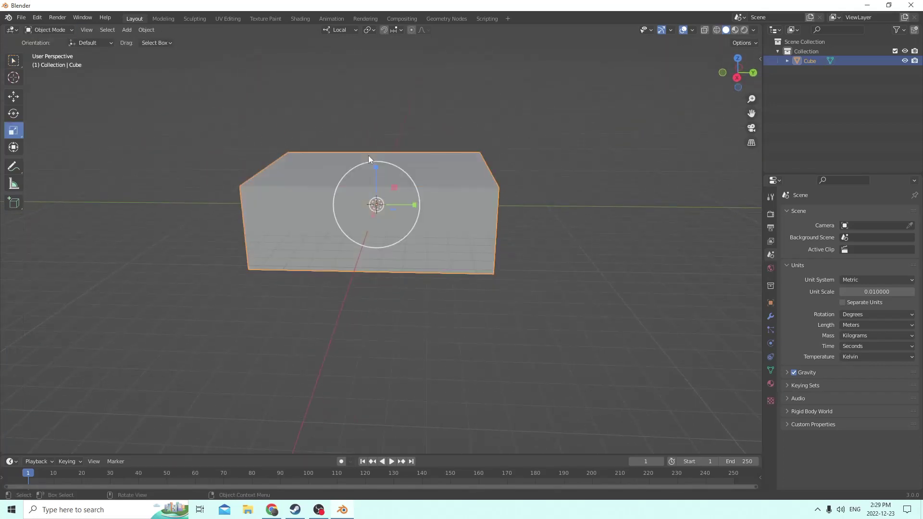
pyautogui.press('Tab')
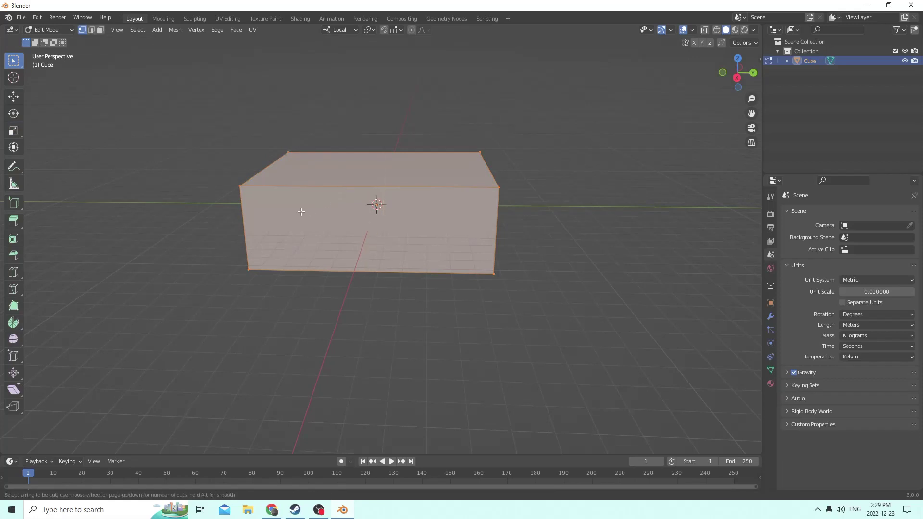
pyautogui.hotkey('ctrl', 'r')
pyautogui.click(247, 209)
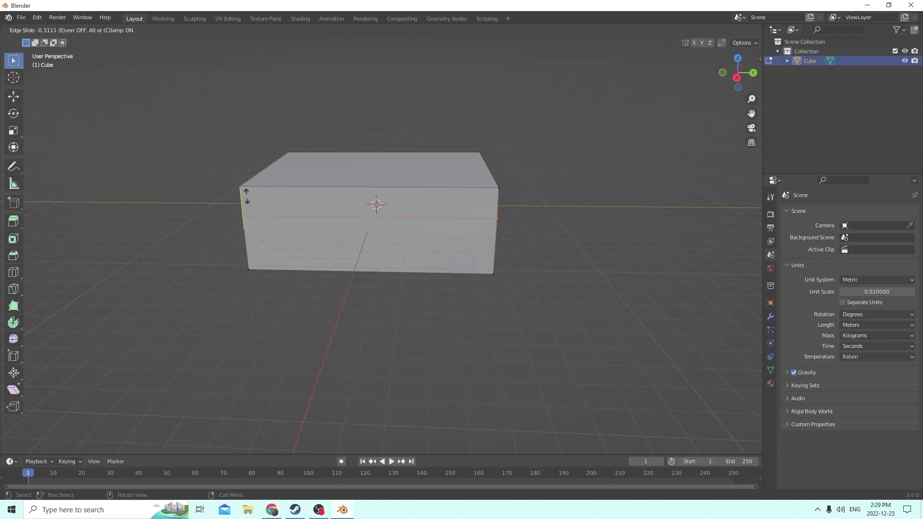
pyautogui.click(248, 196)
pyautogui.moveTo(247, 196); pyautogui.dragTo(235, 128, button='middle')
pyautogui.click(37, 17)
pyautogui.click(59, 28)
pyautogui.press('Tab')
# Step: In Edit Mode, add two vertical loop cuts across the box's Y length and slide both toward its positive Y end
pyautogui.moveTo(292, 153); pyautogui.dragTo(328, 168, button='middle')
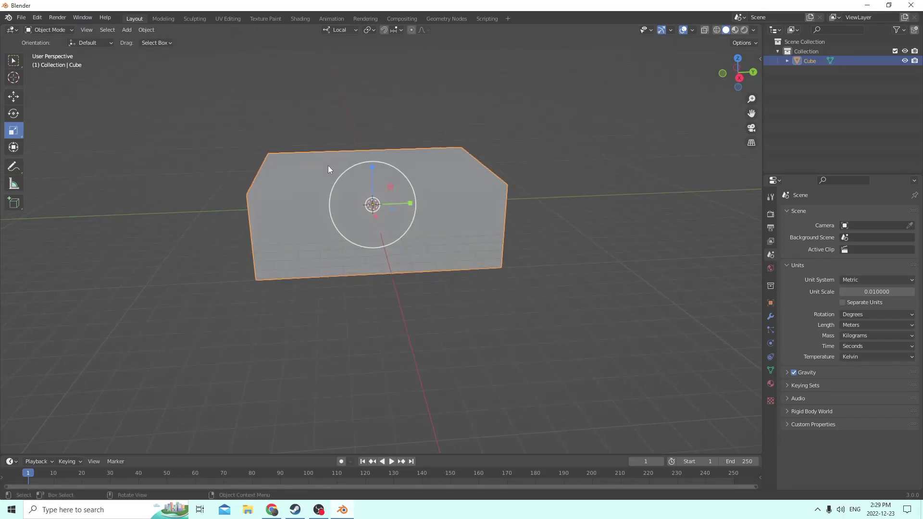
pyautogui.press('shift')
pyautogui.moveTo(350, 158)
pyautogui.mouseDown(button='middle')
pyautogui.moveTo(398, 149)
pyautogui.moveTo(268, 150)
pyautogui.moveTo(309, 159)
pyautogui.moveTo(324, 149)
pyautogui.moveTo(360, 173)
pyautogui.mouseUp(button='middle')
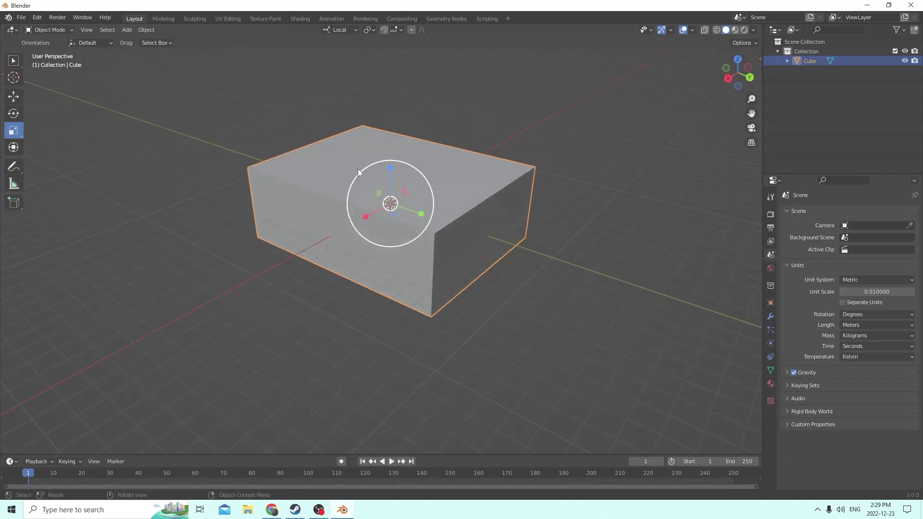
pyautogui.moveTo(357, 168); pyautogui.dragTo(418, 161, button='middle')
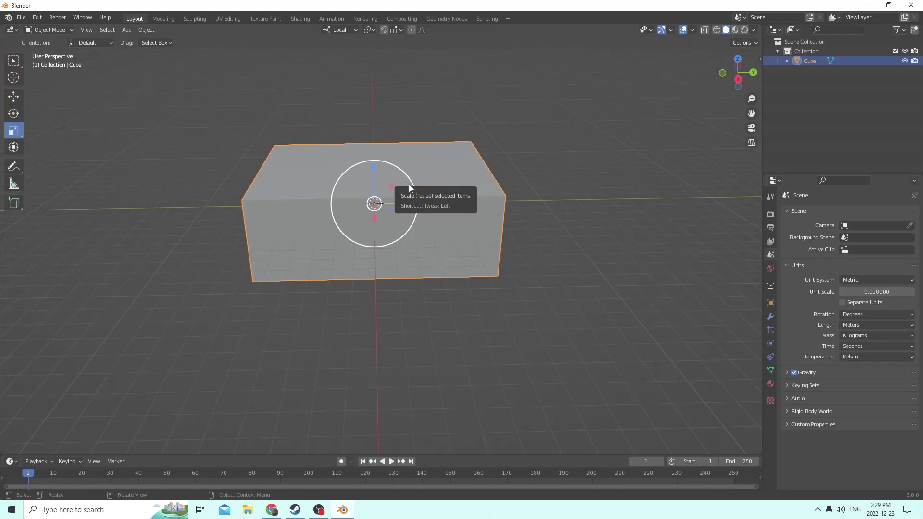
pyautogui.press('Tab')
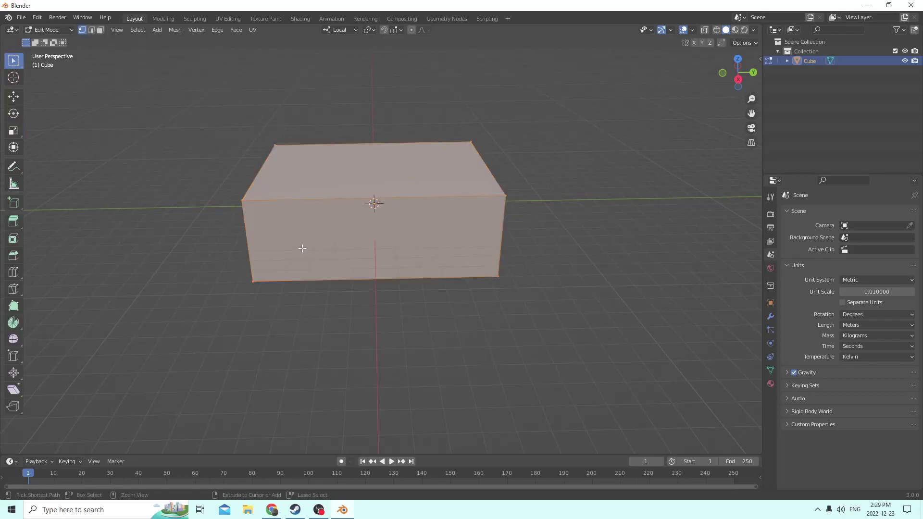
pyautogui.hotkey('ctrl', 'r')
pyautogui.scroll(2, 326, 266)
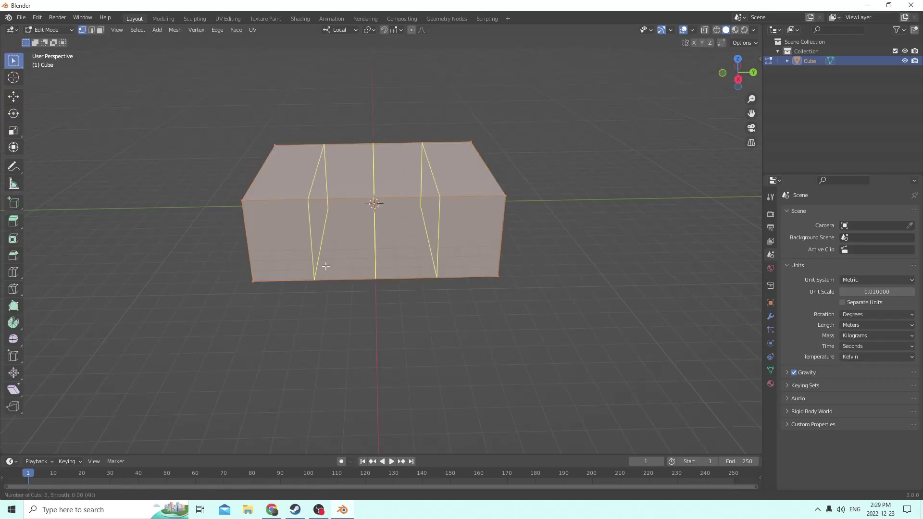
pyautogui.scroll(-1, 325, 266)
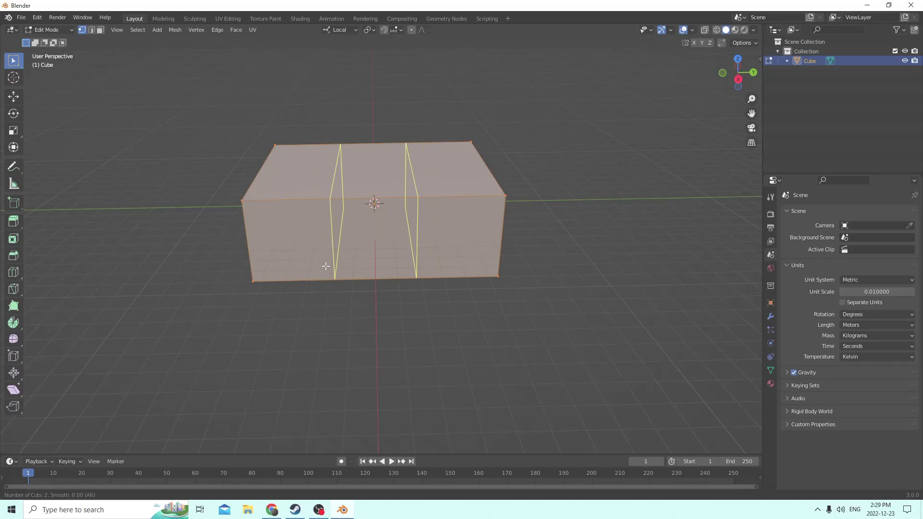
pyautogui.click(325, 266)
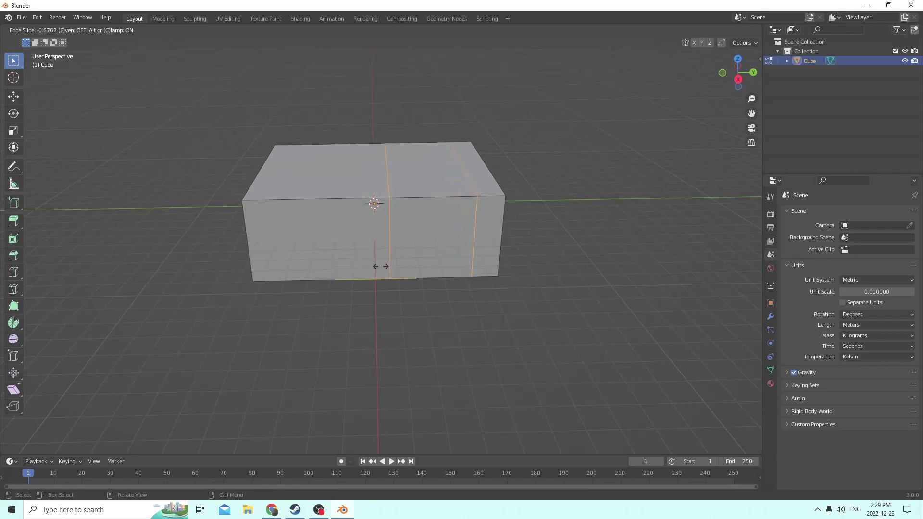
pyautogui.click(380, 266)
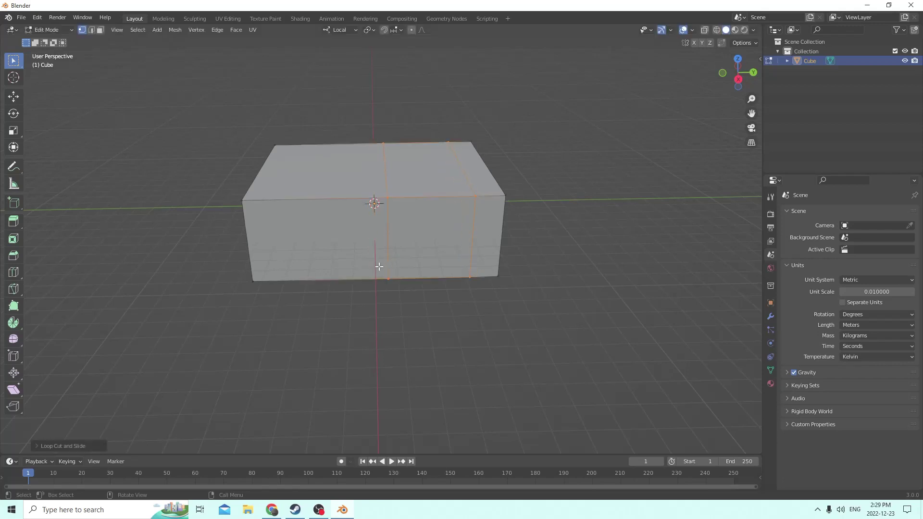
# Step: Scale the two loop cuts farther apart along Y, leaving a narrow strip at the box's positive Y end
pyautogui.click(15, 131)
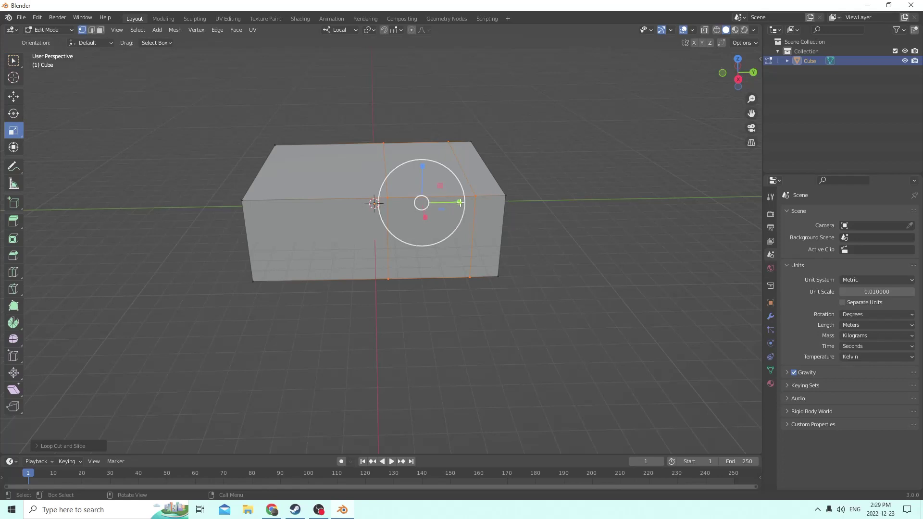
pyautogui.moveTo(460, 202); pyautogui.dragTo(476, 203)
pyautogui.moveTo(418, 154); pyautogui.dragTo(428, 127, button='middle')
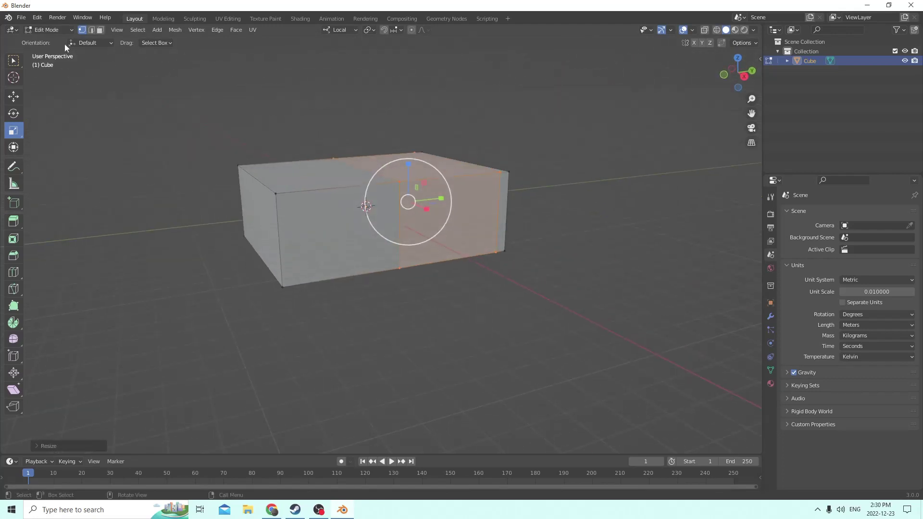
# Step: Switch to edge selection and add a horizontal loop cut around the box, slid upward with an edge slide of about -0.48
pyautogui.click(93, 31)
pyautogui.moveTo(303, 139); pyautogui.dragTo(343, 197, button='middle')
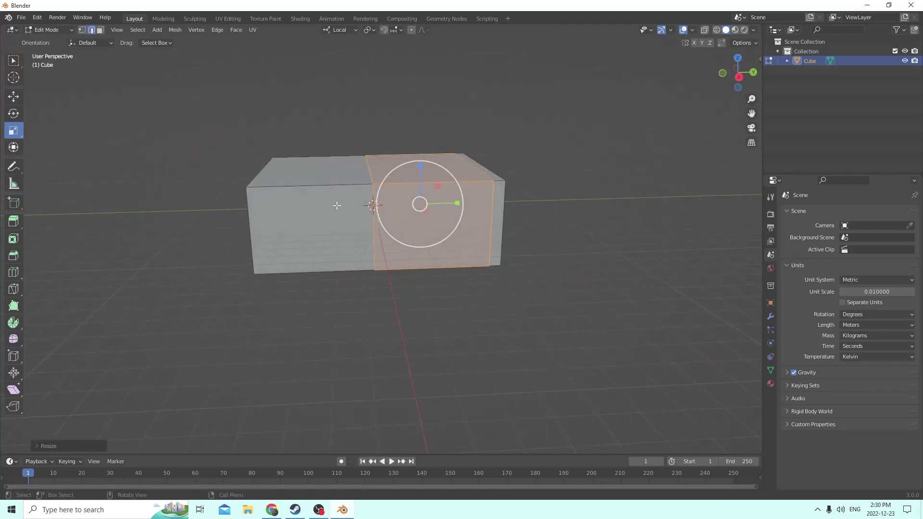
pyautogui.press('ctrl')
pyautogui.hotkey('ctrl', 'r')
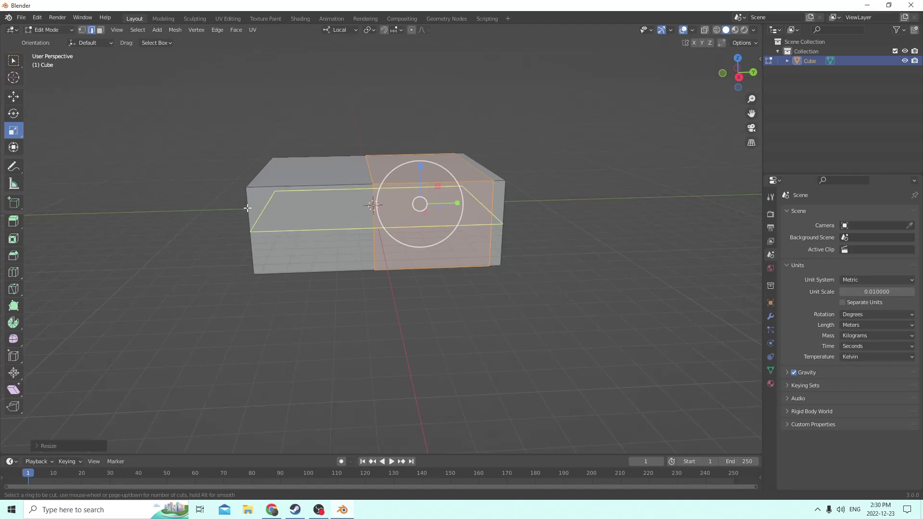
pyautogui.click(247, 208)
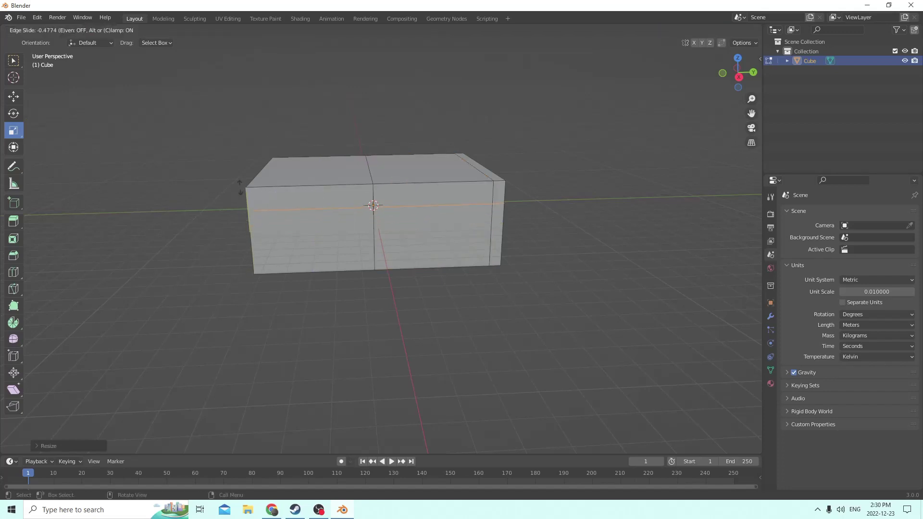
pyautogui.click(239, 188)
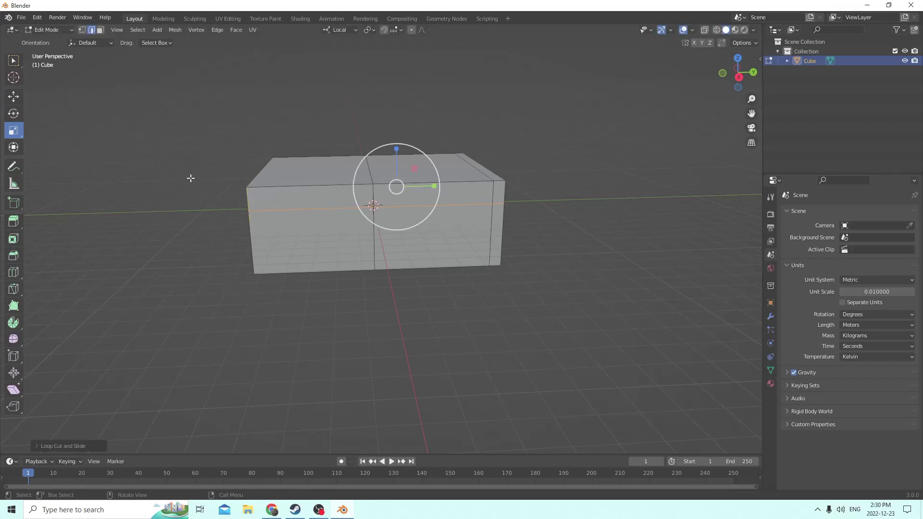
pyautogui.moveTo(190, 178); pyautogui.dragTo(313, 214, button='middle')
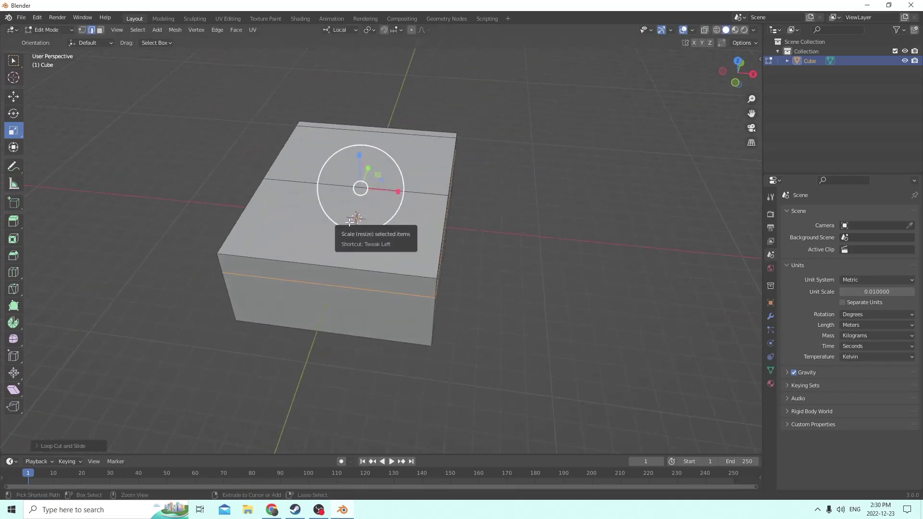
# Step: Add a lengthwise loop cut along the box's Y direction and slide it close to the positive X side
pyautogui.hotkey('ctrl', 'r')
pyautogui.click(401, 273)
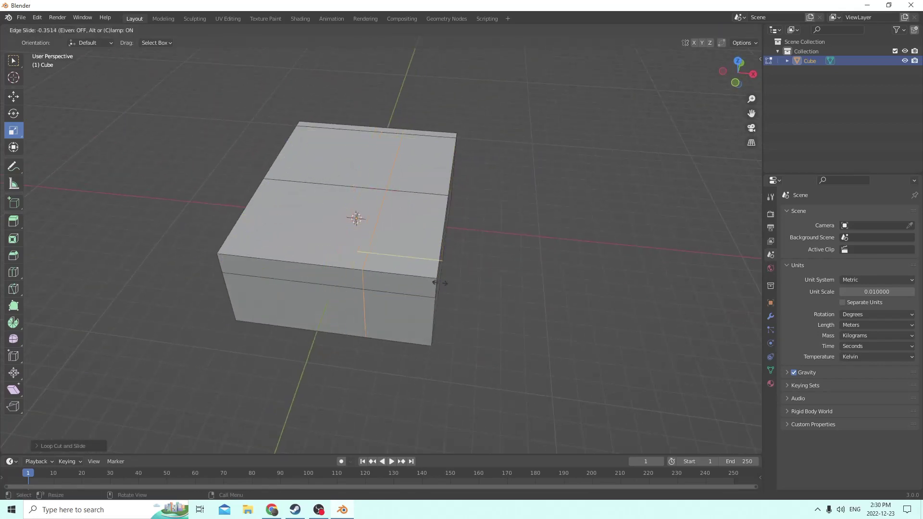
pyautogui.click(483, 293)
pyautogui.moveTo(471, 280); pyautogui.dragTo(304, 217, button='middle')
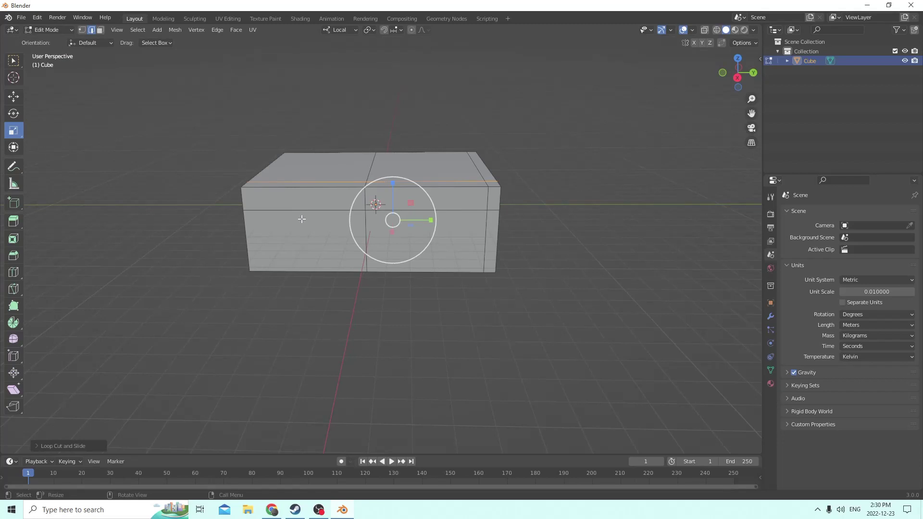
pyautogui.moveTo(450, 108); pyautogui.dragTo(543, 89, button='middle')
pyautogui.press('Tab')
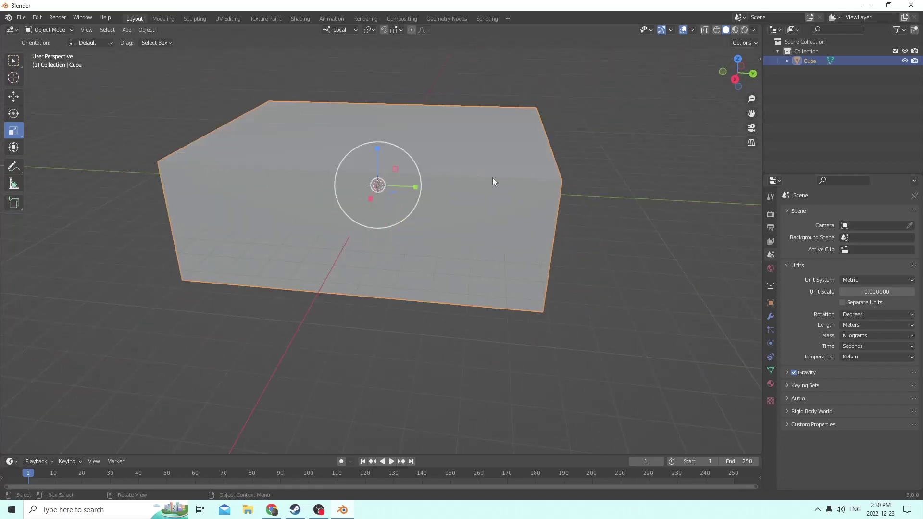
pyautogui.moveTo(492, 177); pyautogui.dragTo(513, 167, button='middle')
pyautogui.press('Tab')
# Step: In face selection mode, separate by selection the narrow top face and upper side face at the positive X edge, between the two Y cuts
pyautogui.click(509, 160)
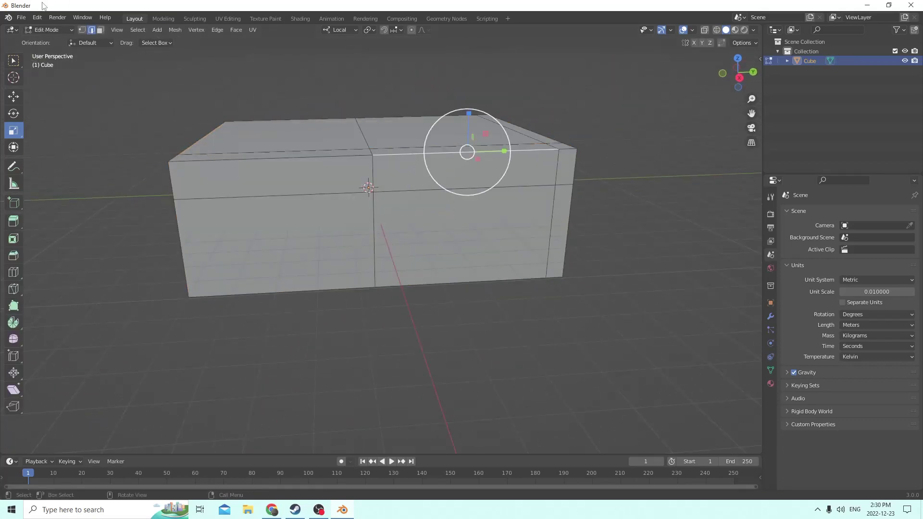
pyautogui.click(101, 30)
pyautogui.moveTo(448, 141); pyautogui.dragTo(480, 139, button='middle')
pyautogui.click(488, 178)
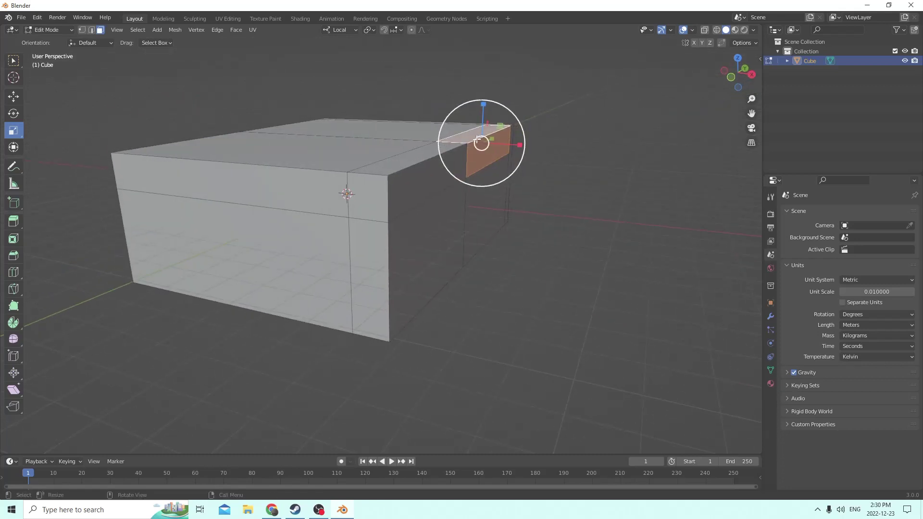
pyautogui.moveTo(414, 135); pyautogui.dragTo(374, 142, button='middle')
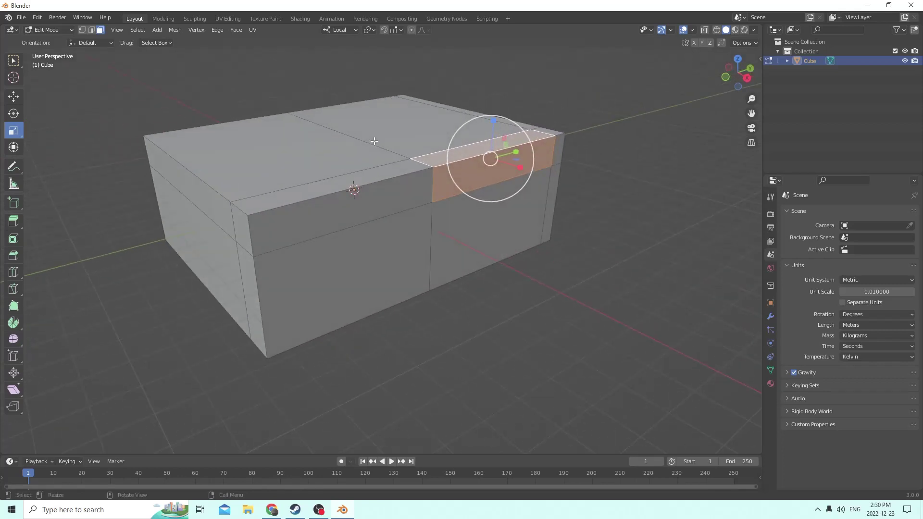
pyautogui.press('p')
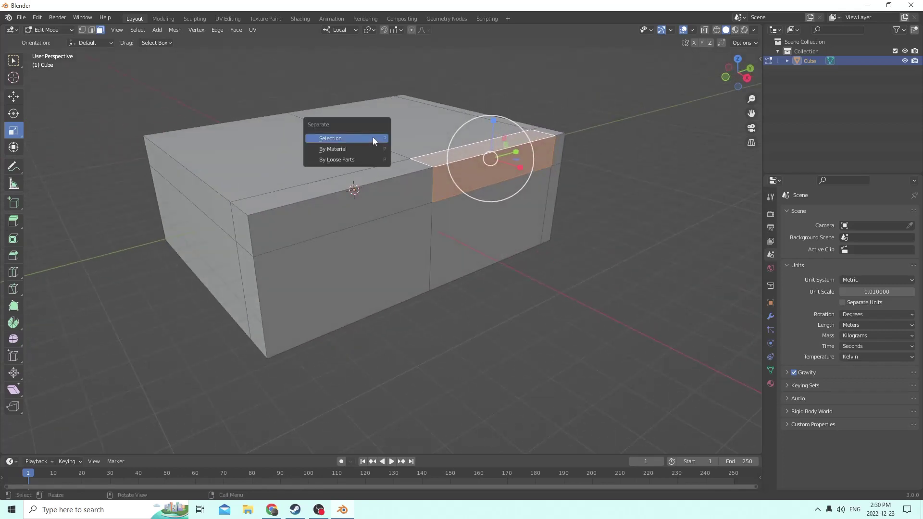
pyautogui.click(370, 137)
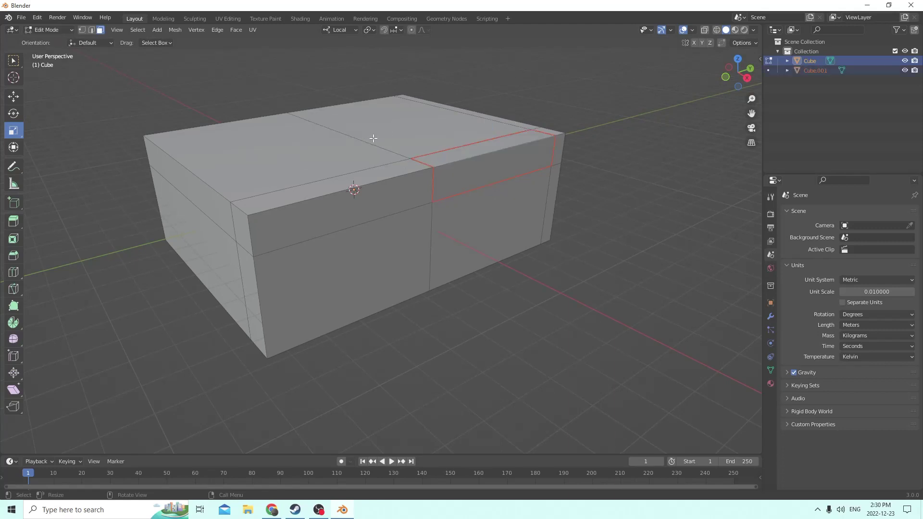
# Step: Return to Object Mode and select the separated corner piece on its own
pyautogui.press('Tab')
pyautogui.moveTo(373, 139)
pyautogui.mouseDown(button='middle')
pyautogui.moveTo(428, 133)
pyautogui.moveTo(376, 142)
pyautogui.mouseUp(button='middle')
pyautogui.click(496, 163)
pyautogui.moveTo(497, 162); pyautogui.dragTo(447, 157, button='middle')
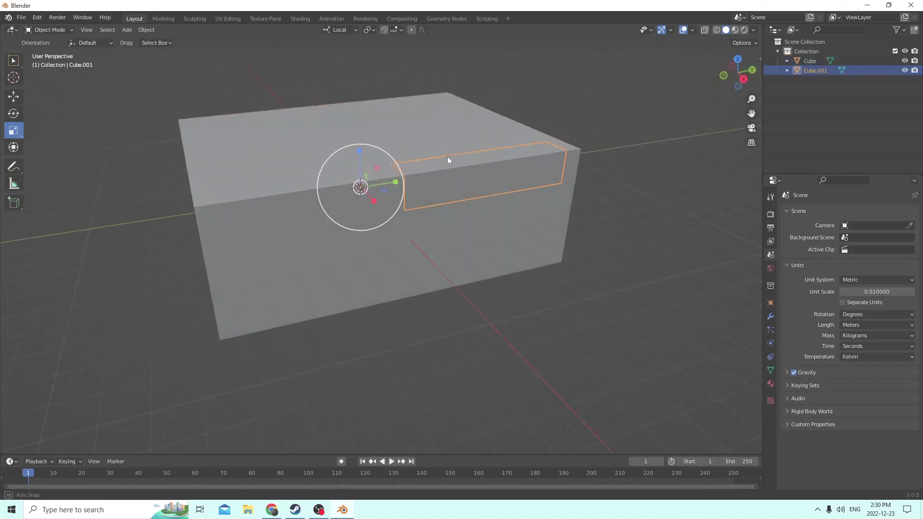
pyautogui.press('Tab')
pyautogui.click(470, 175)
pyautogui.press('Tab')
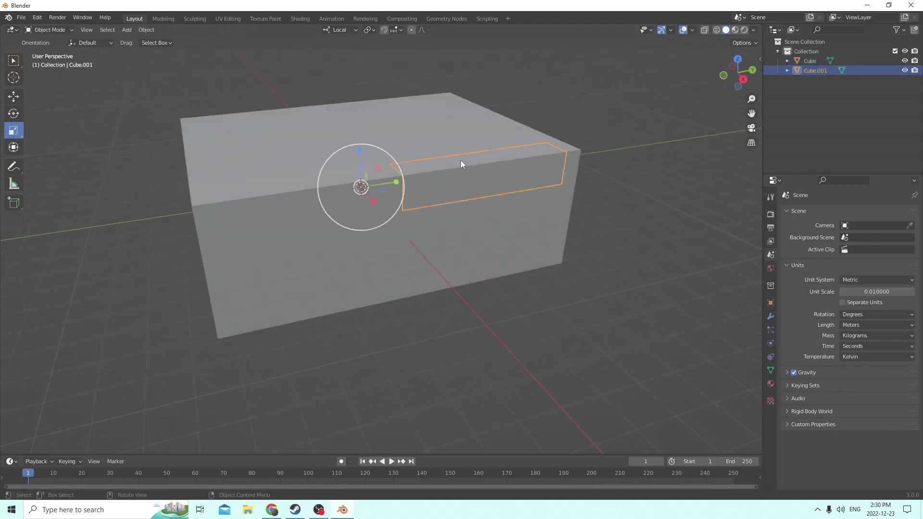
pyautogui.click(457, 159)
pyautogui.moveTo(457, 159); pyautogui.dragTo(485, 157, button='middle')
pyautogui.click(485, 157)
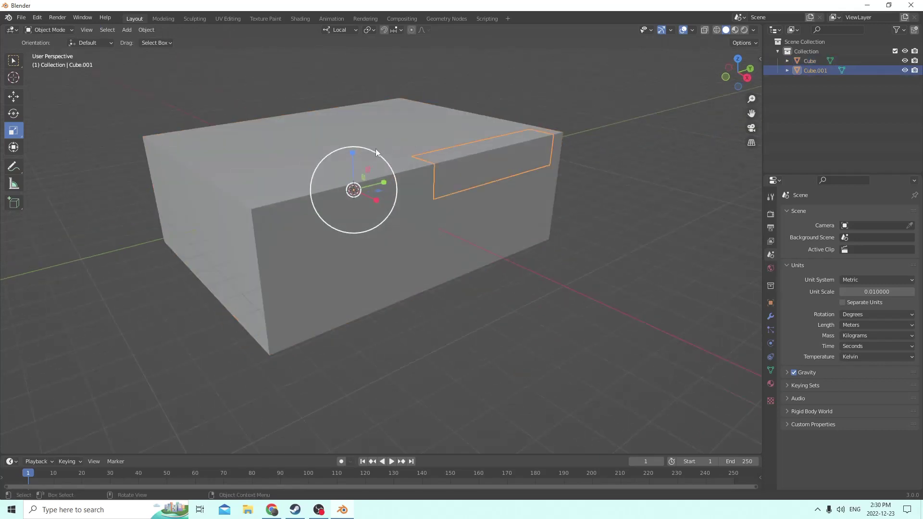
# Step: Try moving the separated corner piece upward along Z twice, cancelling both moves
pyautogui.click(13, 96)
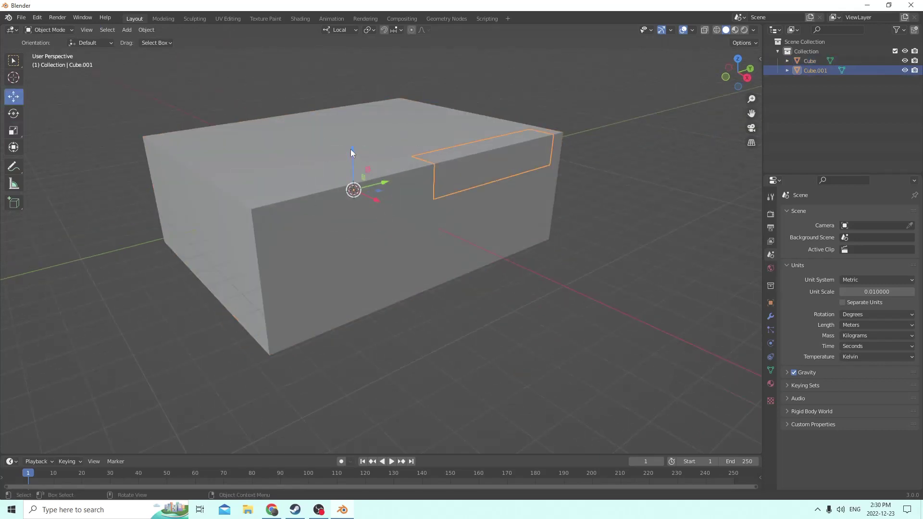
pyautogui.moveTo(351, 151); pyautogui.dragTo(346, 118)
pyautogui.rightClick(345, 118)
pyautogui.moveTo(346, 117); pyautogui.dragTo(200, 139, button='middle')
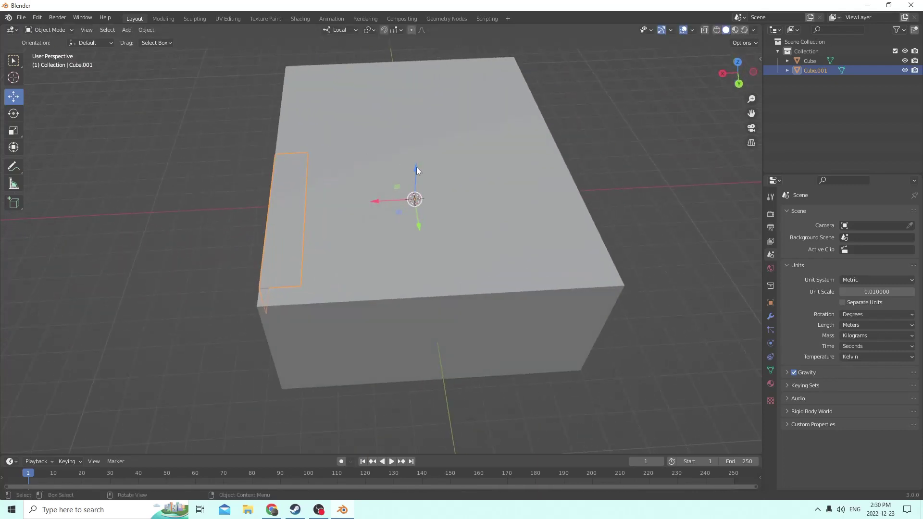
pyautogui.moveTo(416, 167); pyautogui.dragTo(409, 125)
pyautogui.rightClick(409, 125)
# Step: Select the main box, enter Edit Mode on it and switch to edge selection
pyautogui.moveTo(409, 125); pyautogui.dragTo(312, 185, button='middle')
pyautogui.press('Tab')
pyautogui.press('Tab')
pyautogui.click(339, 142)
pyautogui.press('Tab')
pyautogui.click(290, 250)
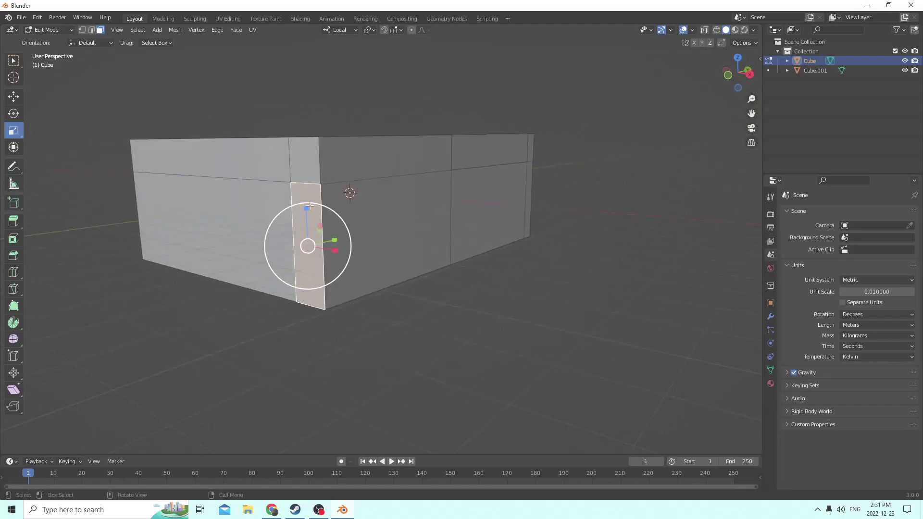
pyautogui.click(91, 31)
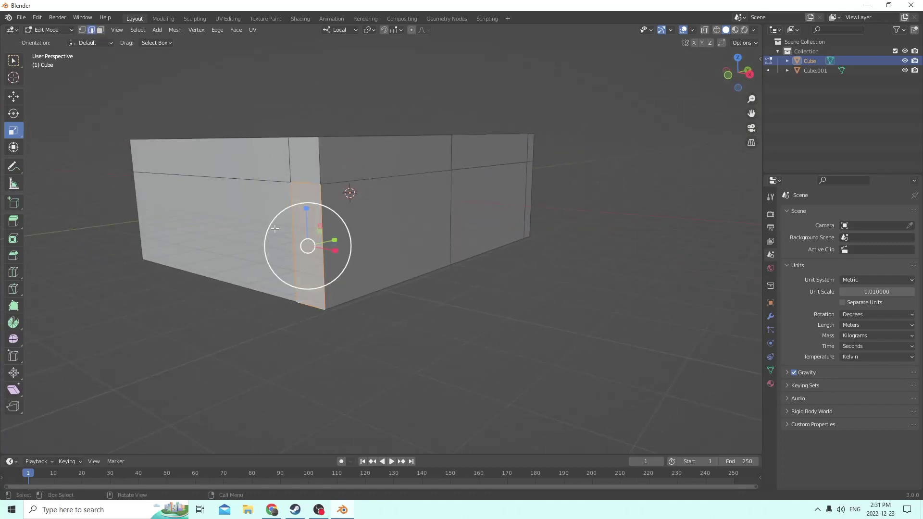
# Step: Select the cut edges and top border edge on the negative Y face, plus the adjoining strip edges on the top and positive X side
pyautogui.click(291, 200)
pyautogui.moveTo(290, 200)
pyautogui.mouseDown(button='middle')
pyautogui.moveTo(250, 174)
pyautogui.moveTo(218, 187)
pyautogui.moveTo(225, 196)
pyautogui.moveTo(283, 198)
pyautogui.mouseUp(button='middle')
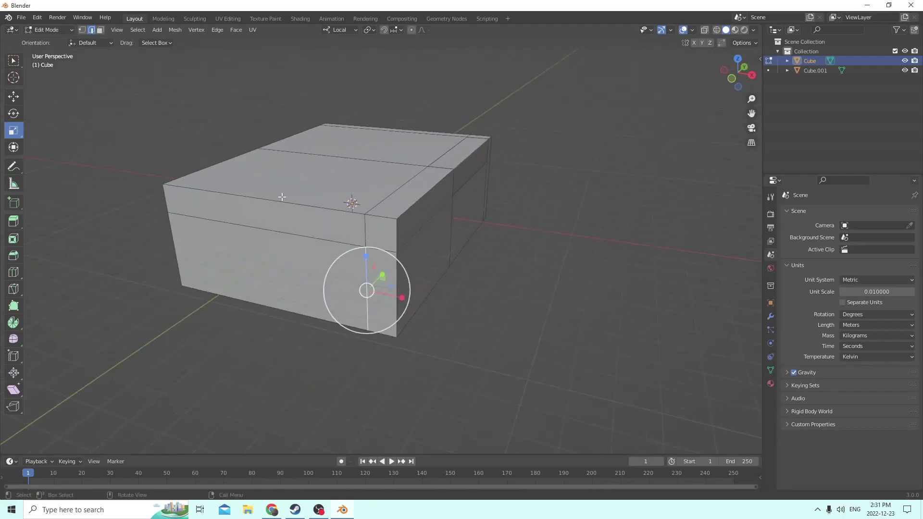
pyautogui.click(291, 230)
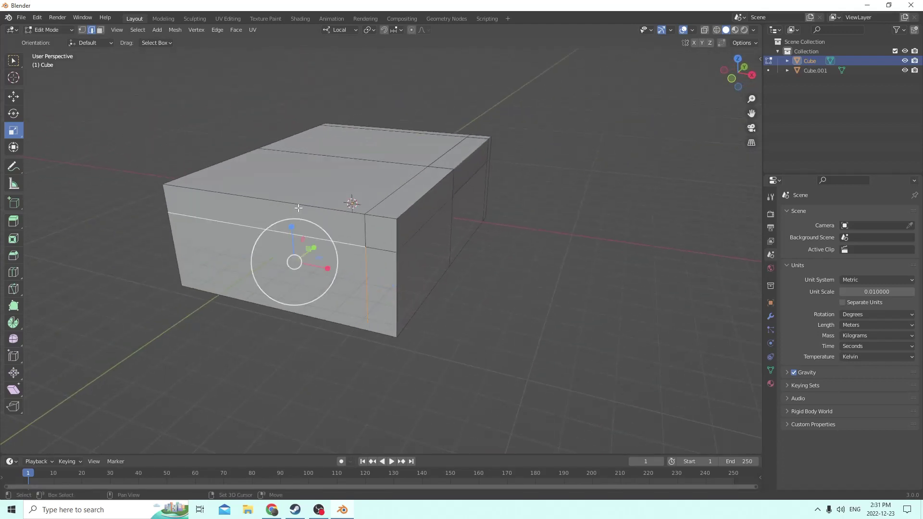
pyautogui.click(299, 207)
pyautogui.moveTo(301, 210); pyautogui.dragTo(463, 220, button='middle')
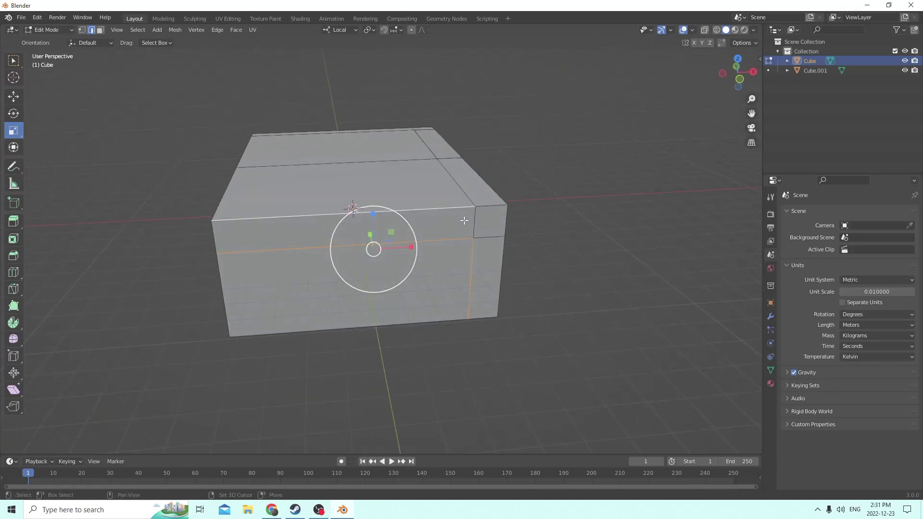
pyautogui.keyDown('shift'); pyautogui.click(475, 220); pyautogui.keyUp('shift')
pyautogui.moveTo(486, 236); pyautogui.dragTo(315, 190, button='middle')
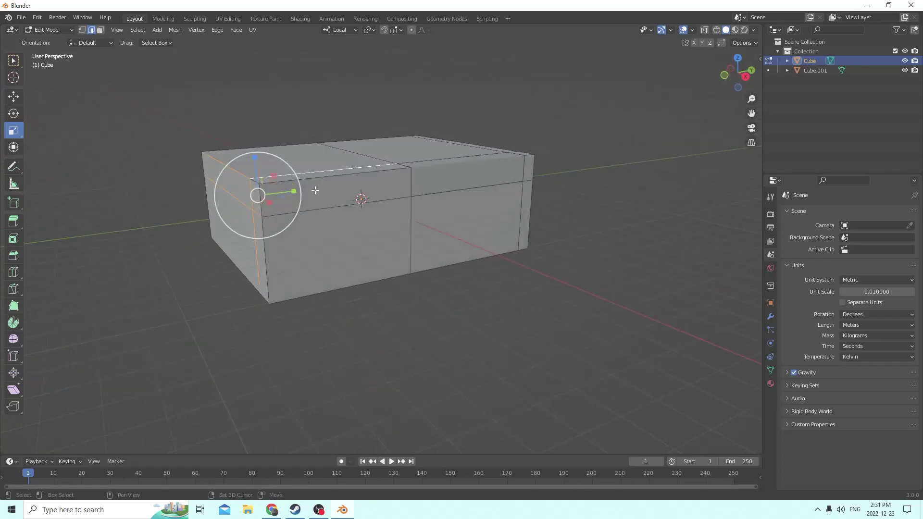
pyautogui.keyDown('shift'); pyautogui.click(330, 206); pyautogui.keyUp('shift')
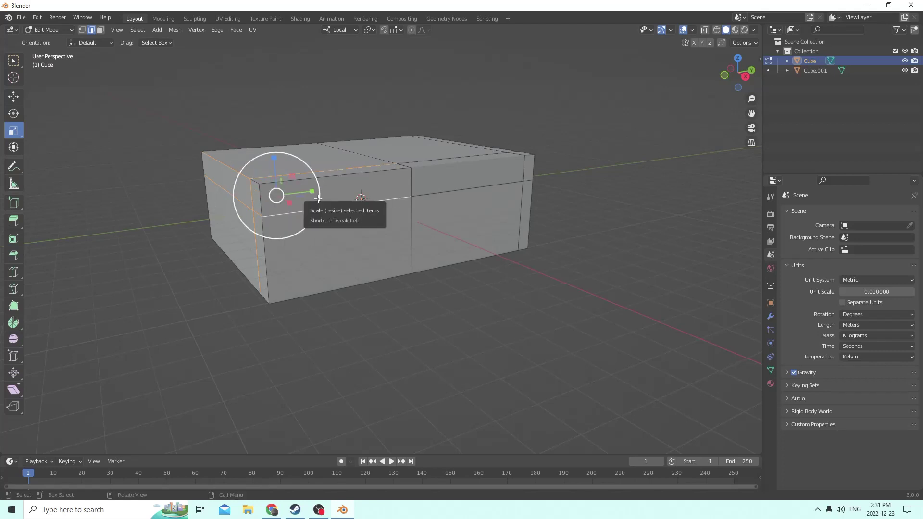
# Step: Try dissolving the selected edges with the negative Y face's top border edge included, and undo it
pyautogui.press('x')
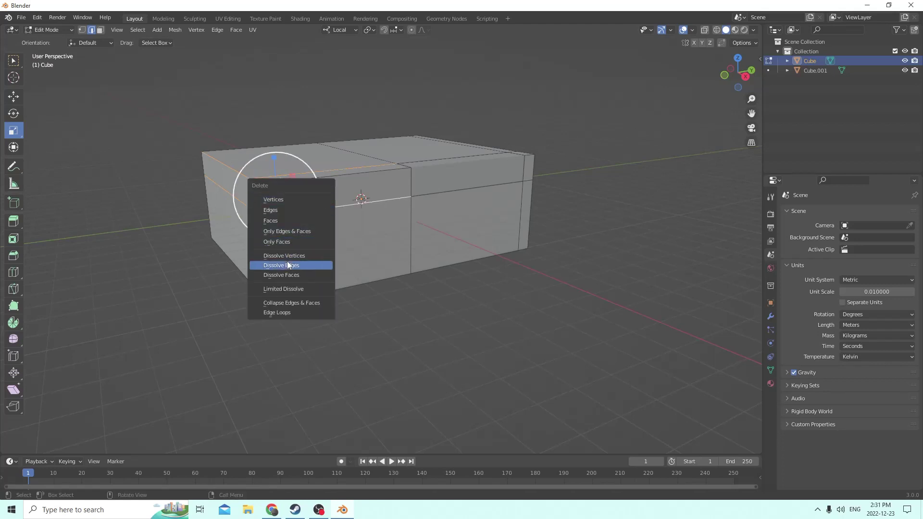
pyautogui.click(287, 263)
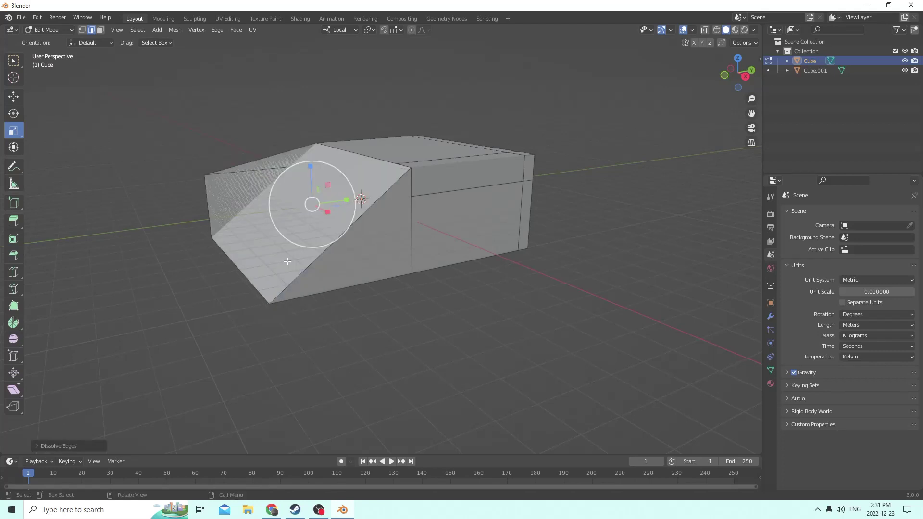
pyautogui.click(37, 18)
pyautogui.click(53, 29)
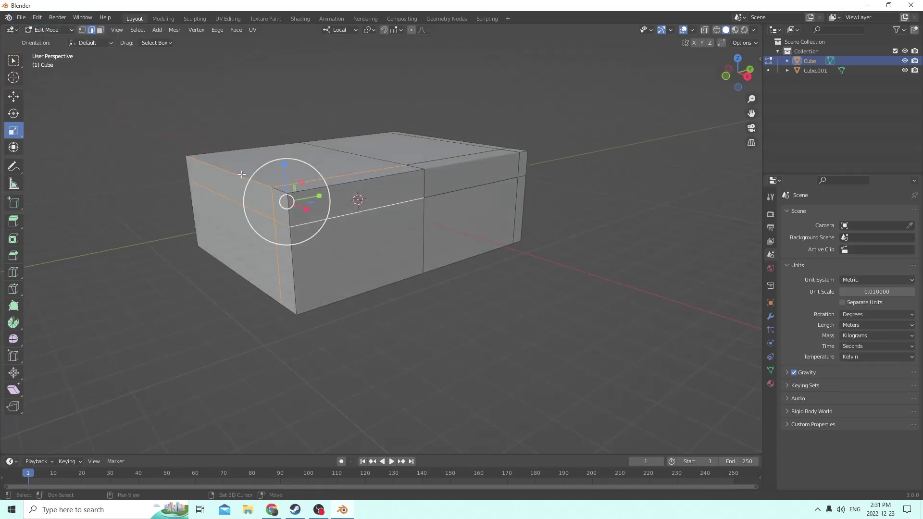
# Step: Deselect the top border edge of the negative Y face and dissolve the remaining selected edges
pyautogui.keyDown('shift'); pyautogui.click(225, 172); pyautogui.keyUp('shift')
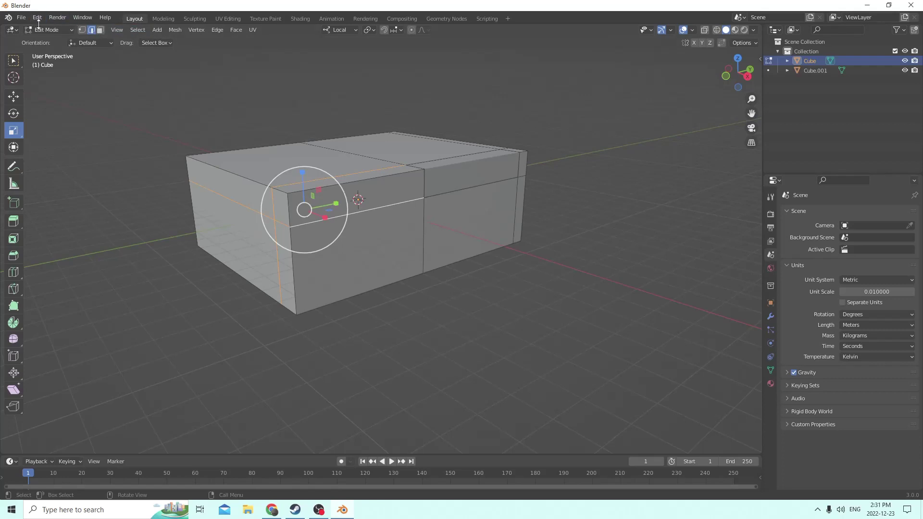
pyautogui.press('x')
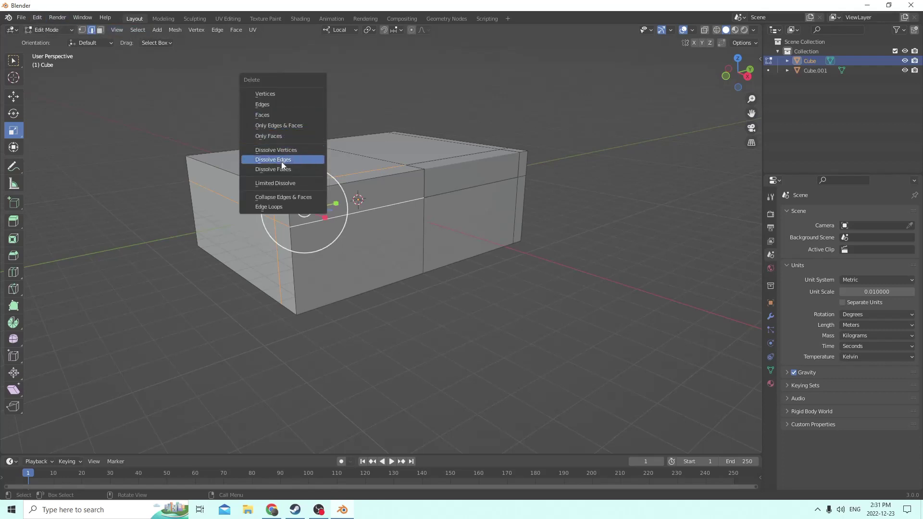
pyautogui.click(283, 161)
pyautogui.moveTo(332, 132); pyautogui.dragTo(188, 146, button='middle')
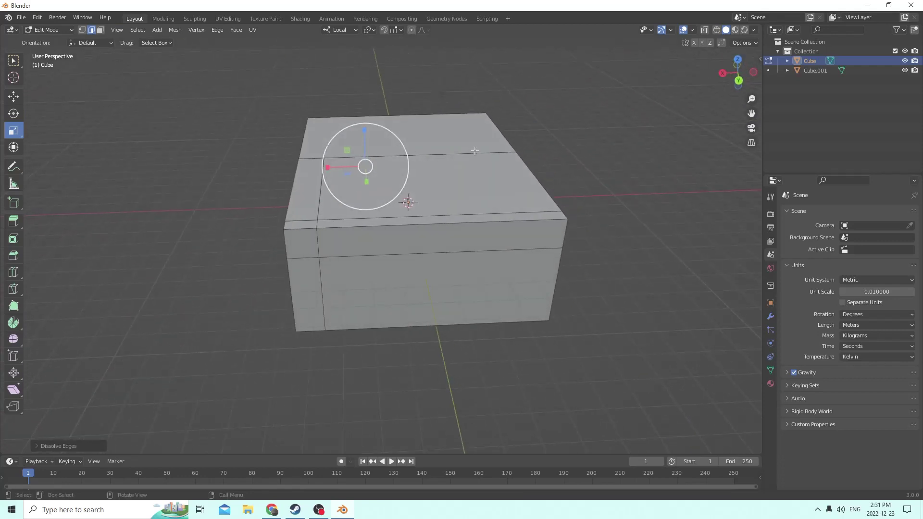
# Step: Select the two cross cuts on the top, the cut edges on the positive Y face and the short leftover edges around the nearby corner
pyautogui.keyDown('alt'); pyautogui.click(475, 151); pyautogui.keyUp('alt')
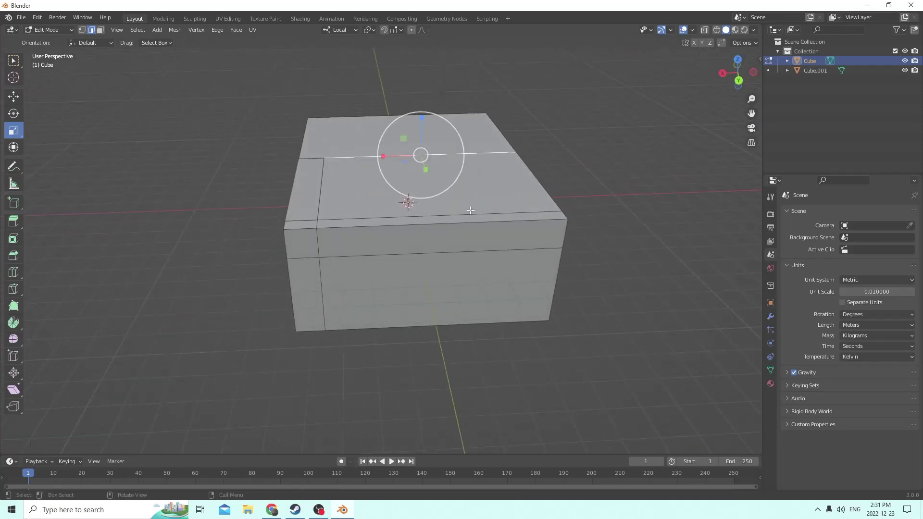
pyautogui.keyDown('alt'); pyautogui.keyDown('shift'); pyautogui.click(459, 215); pyautogui.keyUp('shift'); pyautogui.keyUp('alt')
pyautogui.keyDown('alt'); pyautogui.keyDown('shift'); pyautogui.click(468, 254); pyautogui.keyUp('shift'); pyautogui.keyUp('alt')
pyautogui.moveTo(468, 254); pyautogui.dragTo(438, 213, button='middle')
pyautogui.keyDown('alt'); pyautogui.keyDown('shift'); pyautogui.click(440, 254); pyautogui.keyUp('shift'); pyautogui.keyUp('alt')
pyautogui.keyDown('alt'); pyautogui.keyDown('shift'); pyautogui.click(447, 249); pyautogui.keyUp('shift'); pyautogui.keyUp('alt')
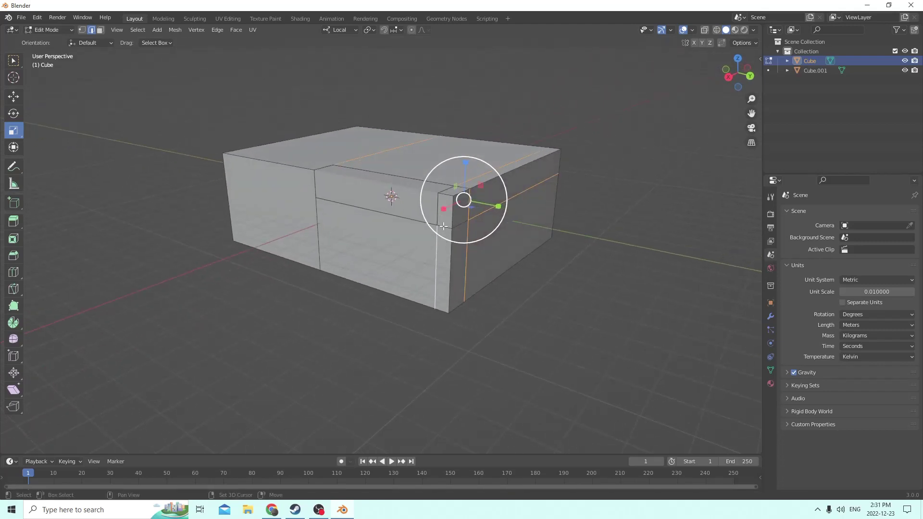
pyautogui.keyDown('shift'); pyautogui.click(443, 226); pyautogui.keyUp('shift')
pyautogui.keyDown('shift'); pyautogui.click(459, 224); pyautogui.keyUp('shift')
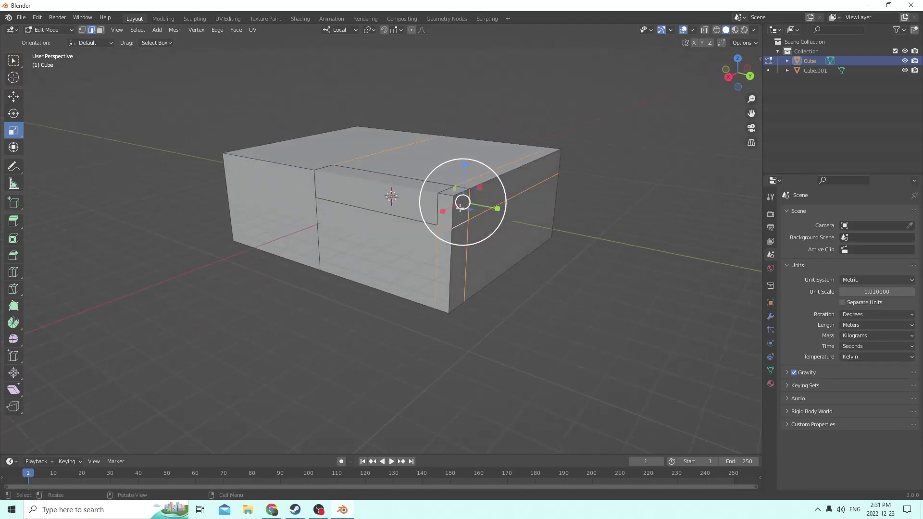
# Step: Try dissolving the selected cut edges around the positive Y end, and undo the dissolve
pyautogui.press('x')
pyautogui.click(454, 208)
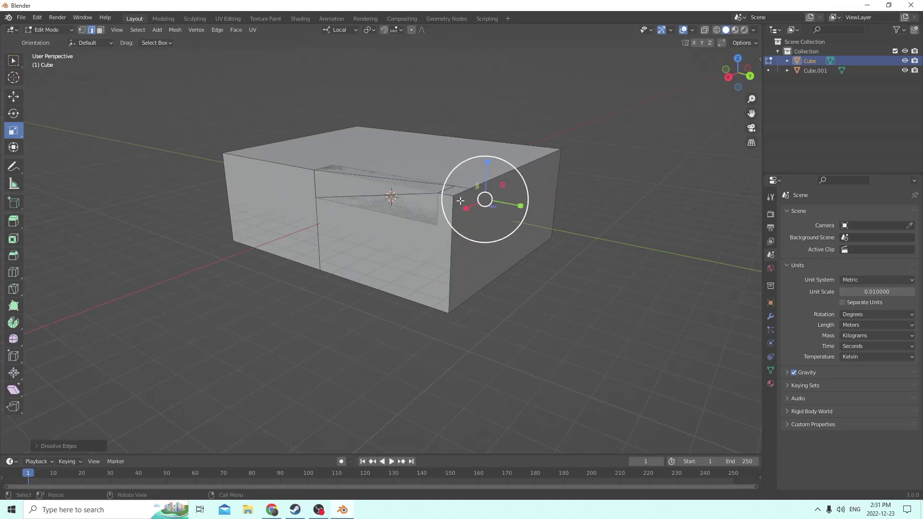
pyautogui.moveTo(455, 208)
pyautogui.mouseDown(button='middle')
pyautogui.moveTo(449, 220)
pyautogui.moveTo(469, 199)
pyautogui.mouseUp(button='middle')
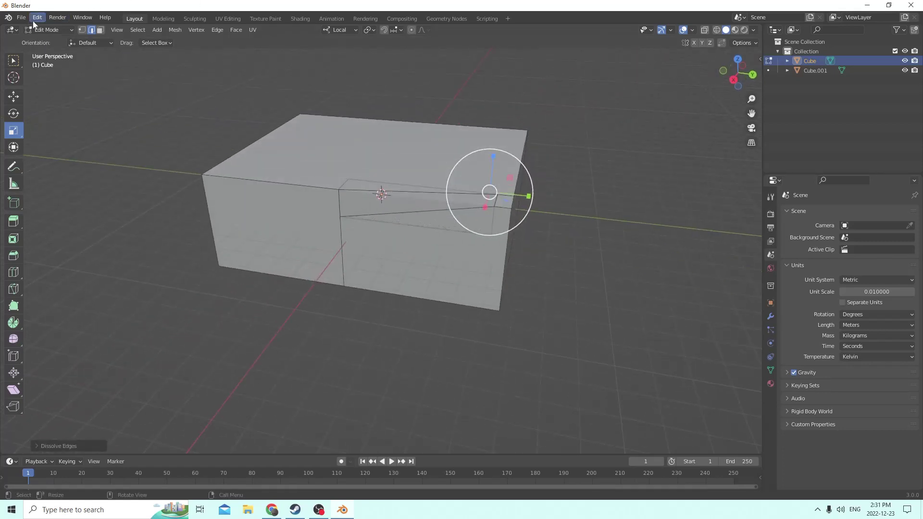
pyautogui.click(37, 18)
pyautogui.click(50, 28)
# Step: Try dissolving the selected cut edges with the short horizontal edges on both sides of the corner included, and undo it
pyautogui.moveTo(397, 95); pyautogui.dragTo(414, 133, button='middle')
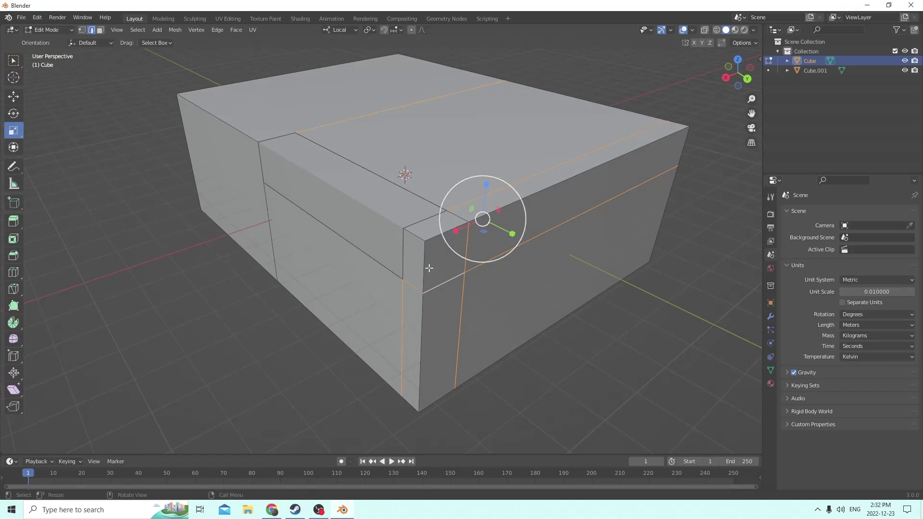
pyautogui.scroll(-2, 429, 268)
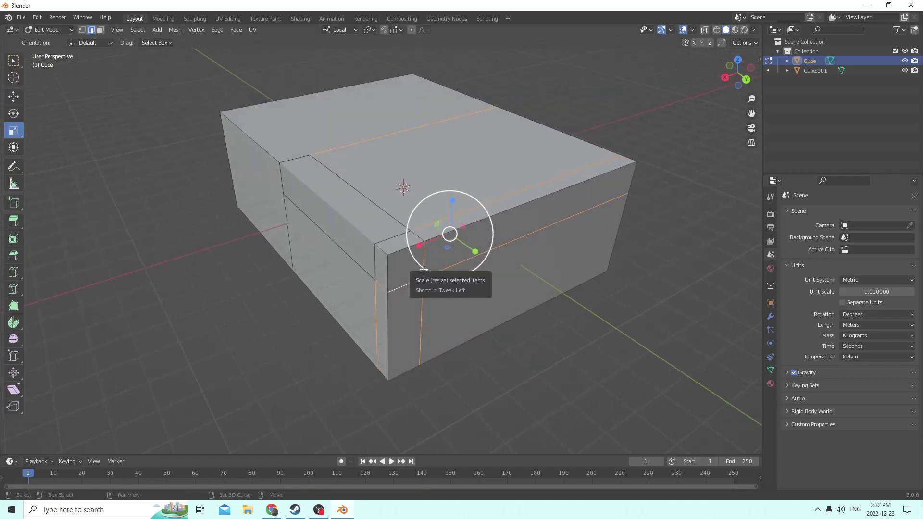
pyautogui.moveTo(454, 257); pyautogui.dragTo(507, 248, button='middle')
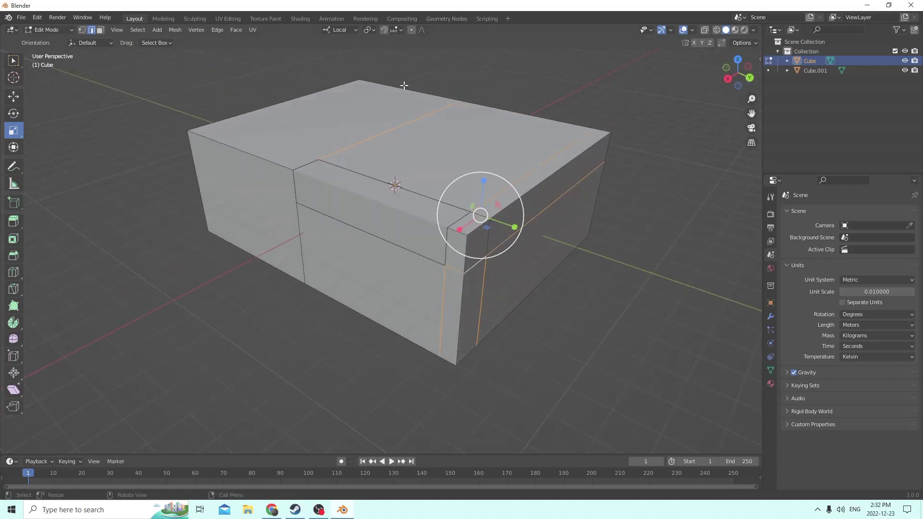
pyautogui.press('x')
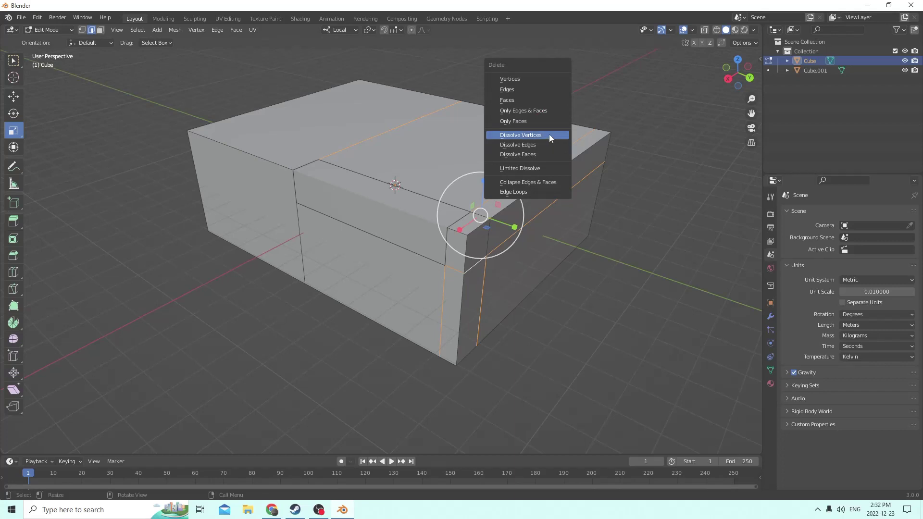
pyautogui.click(549, 144)
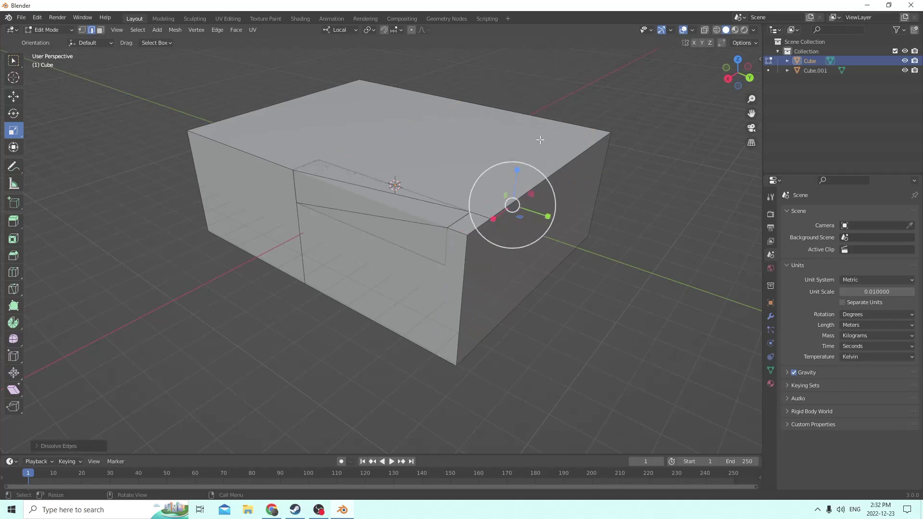
pyautogui.click(38, 18)
pyautogui.click(80, 28)
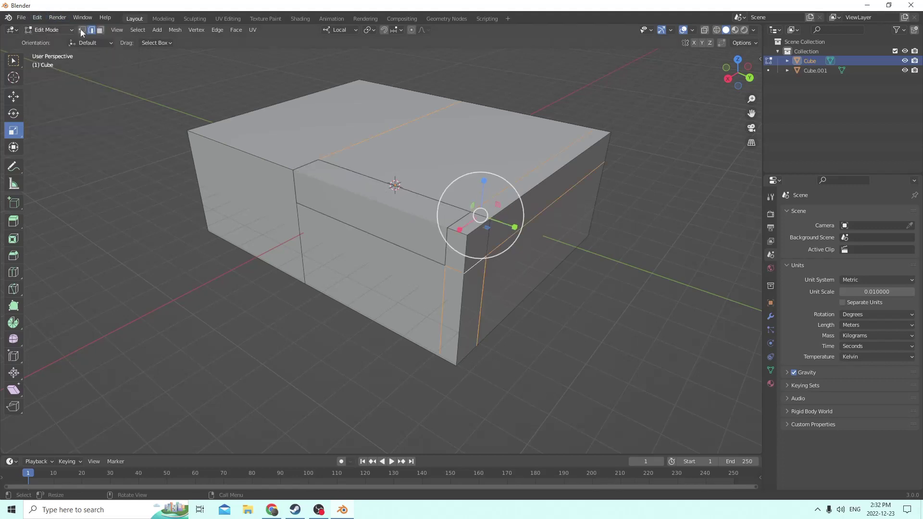
# Step: Try dissolving the cut edges with the short horizontal corner edge on the positive X face left out, and undo it
pyautogui.moveTo(451, 90); pyautogui.dragTo(458, 83, button='middle')
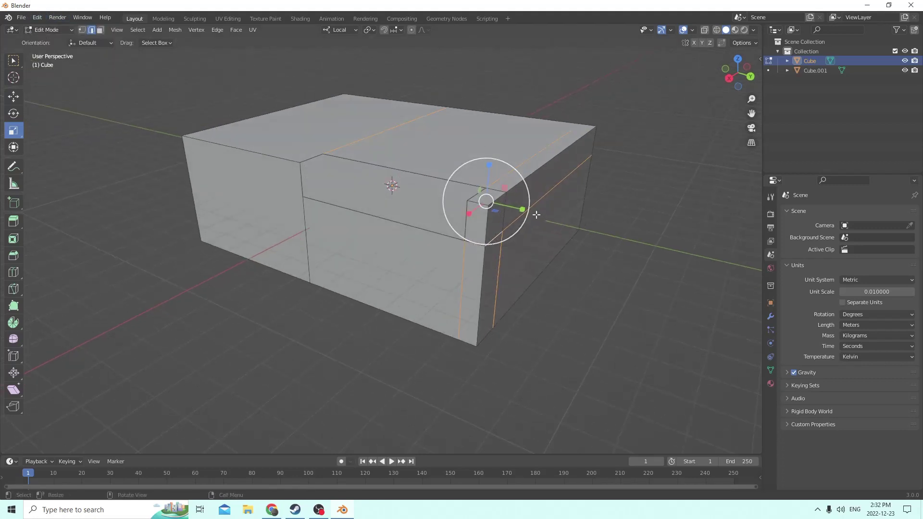
pyautogui.moveTo(462, 226); pyautogui.dragTo(428, 139, button='middle')
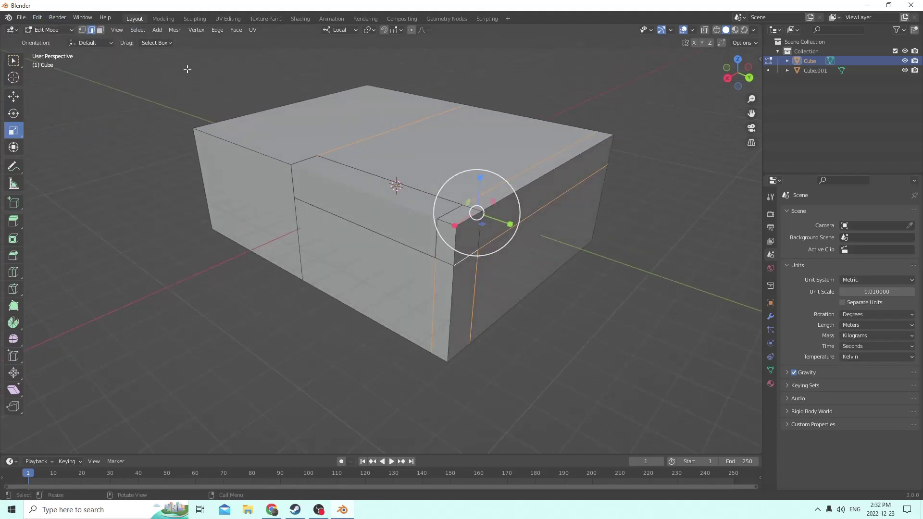
pyautogui.press('x')
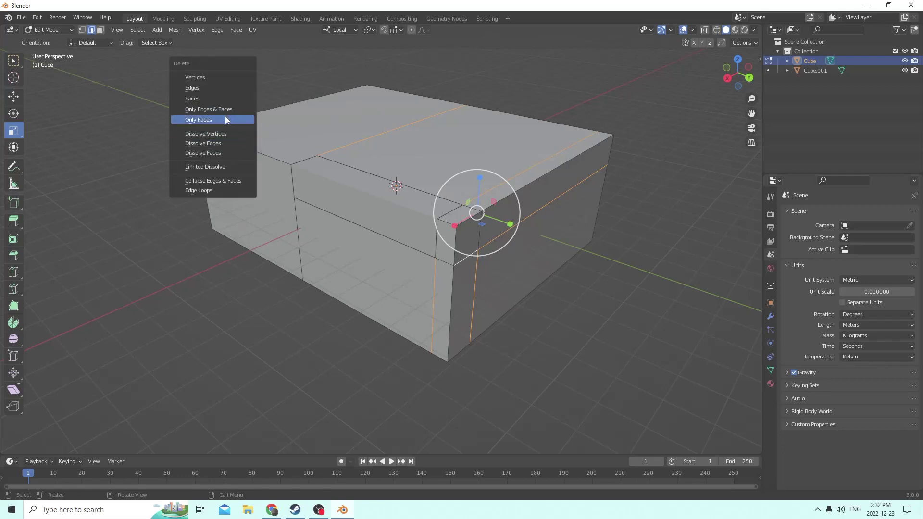
pyautogui.click(217, 143)
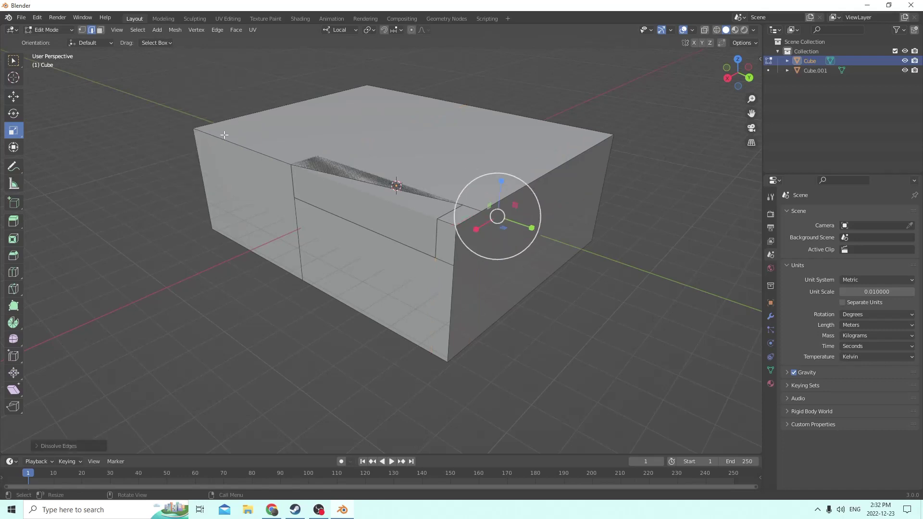
pyautogui.click(38, 18)
pyautogui.click(47, 29)
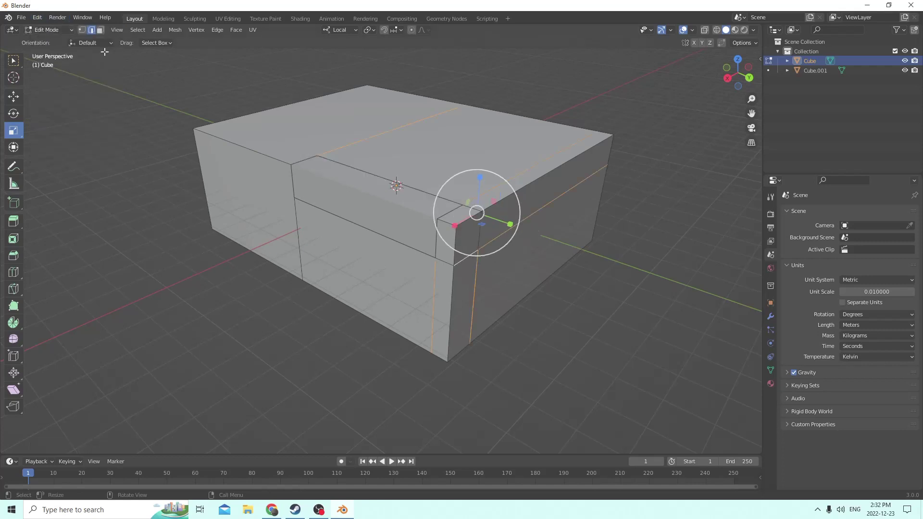
# Step: Try dissolving the middle top cut, the positive Y face cuts and the lower vertical positive X cut, and undo it
pyautogui.moveTo(374, 101); pyautogui.dragTo(388, 144, button='middle')
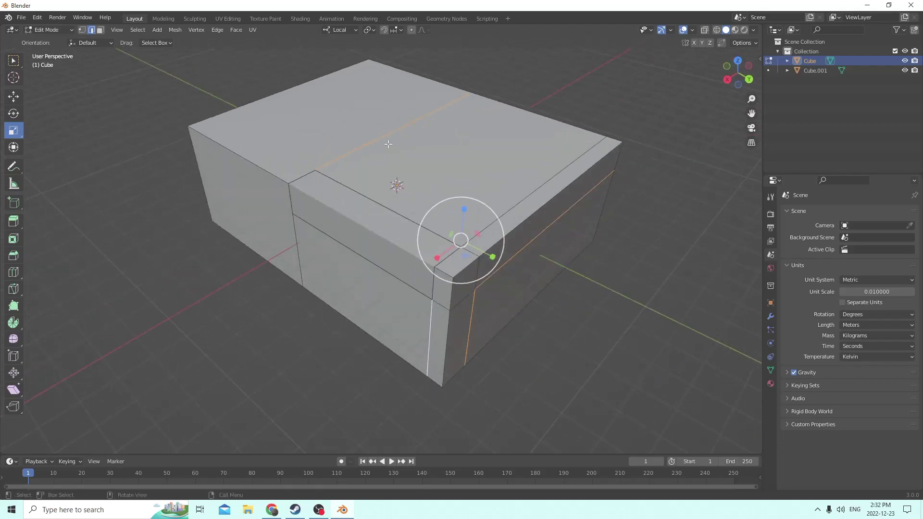
pyautogui.press('x')
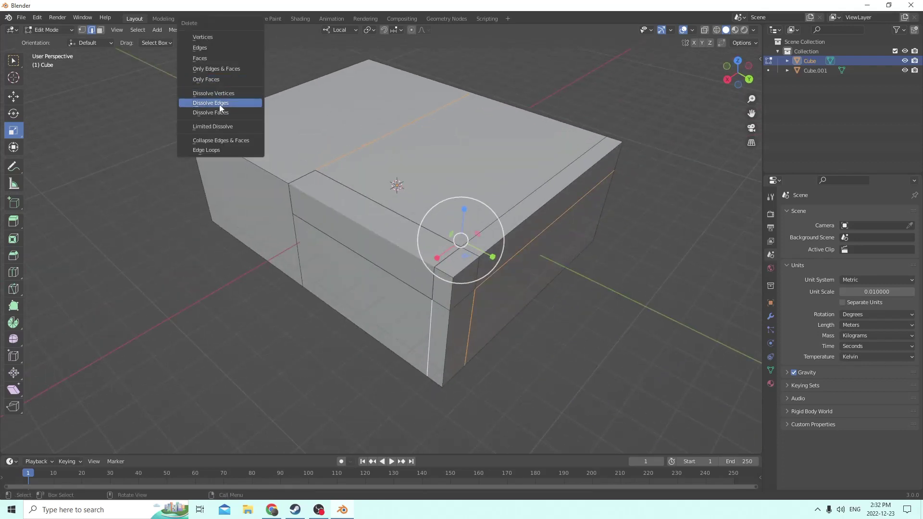
pyautogui.click(211, 103)
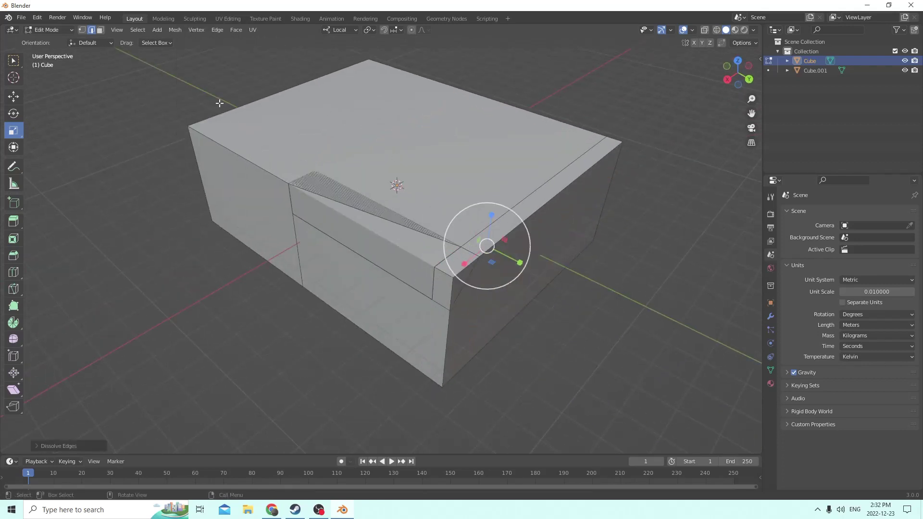
pyautogui.click(37, 17)
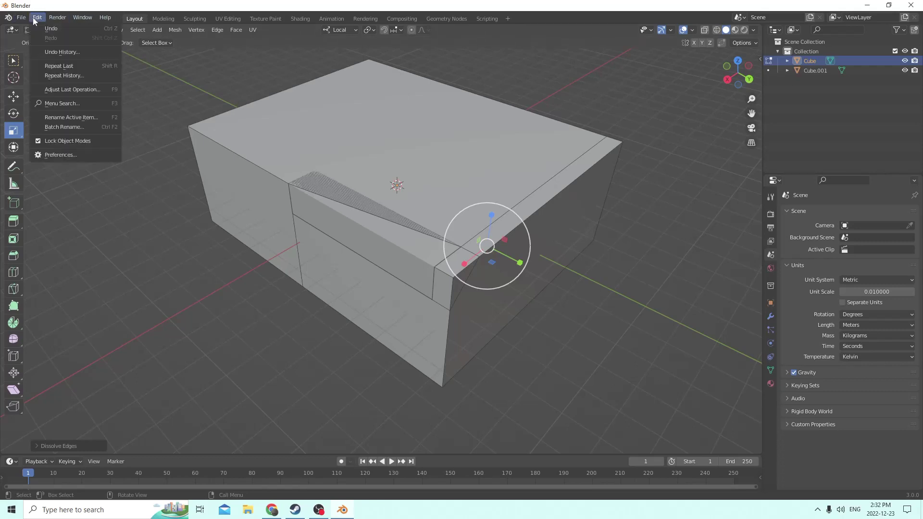
pyautogui.click(53, 25)
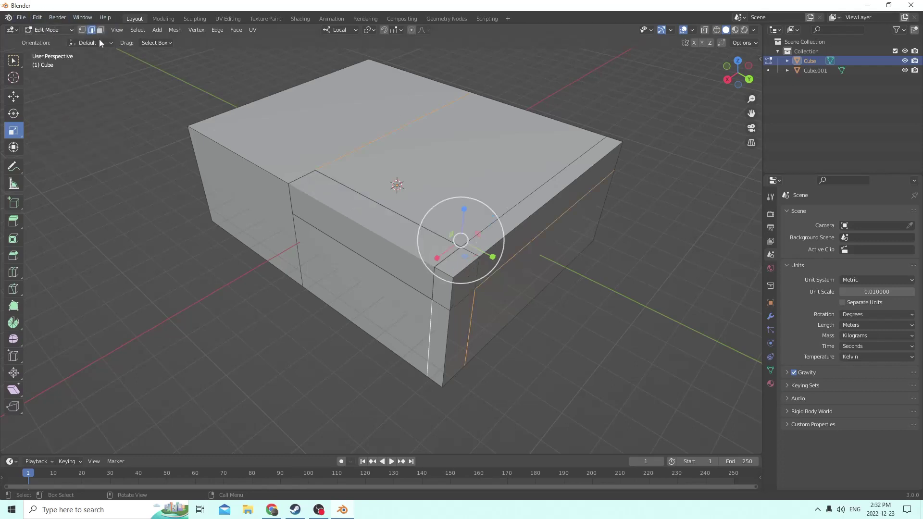
# Step: Reselect these cuts plus the top cut along the positive Y border, try dissolving them, and undo the dissolve
pyautogui.moveTo(444, 115); pyautogui.dragTo(469, 112, button='middle')
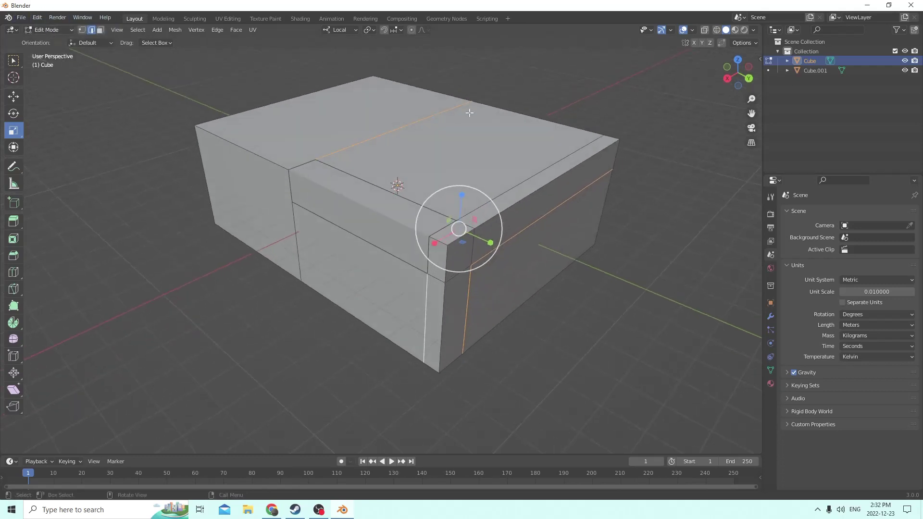
pyautogui.hotkey('alt', 'a')
pyautogui.click(387, 135)
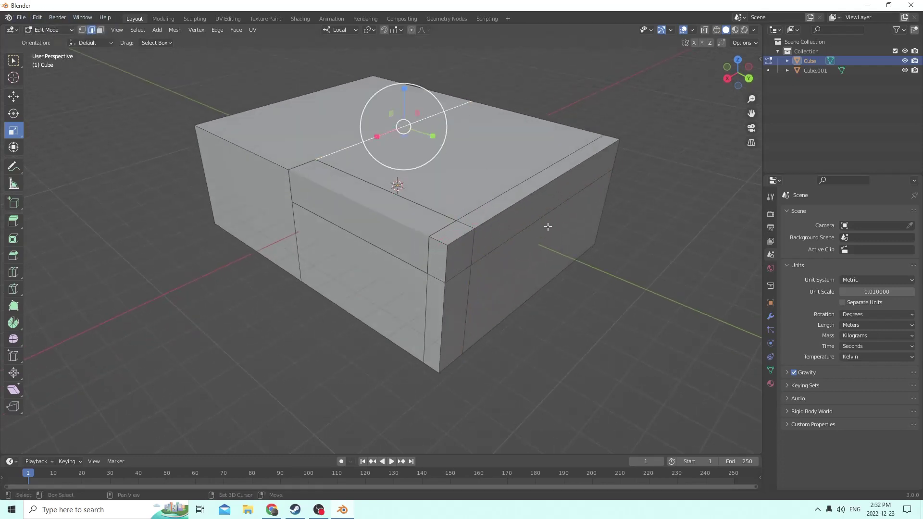
pyautogui.keyDown('shift'); pyautogui.click(487, 199); pyautogui.keyUp('shift')
pyautogui.keyDown('shift'); pyautogui.click(513, 236); pyautogui.keyUp('shift')
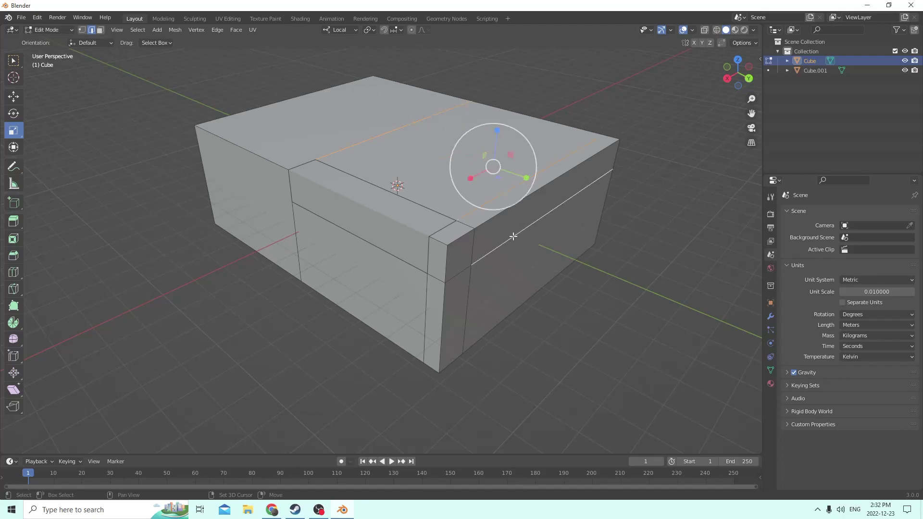
pyautogui.keyDown('shift'); pyautogui.click(469, 286); pyautogui.keyUp('shift')
pyautogui.keyDown('shift'); pyautogui.click(423, 310); pyautogui.keyUp('shift')
pyautogui.press('x')
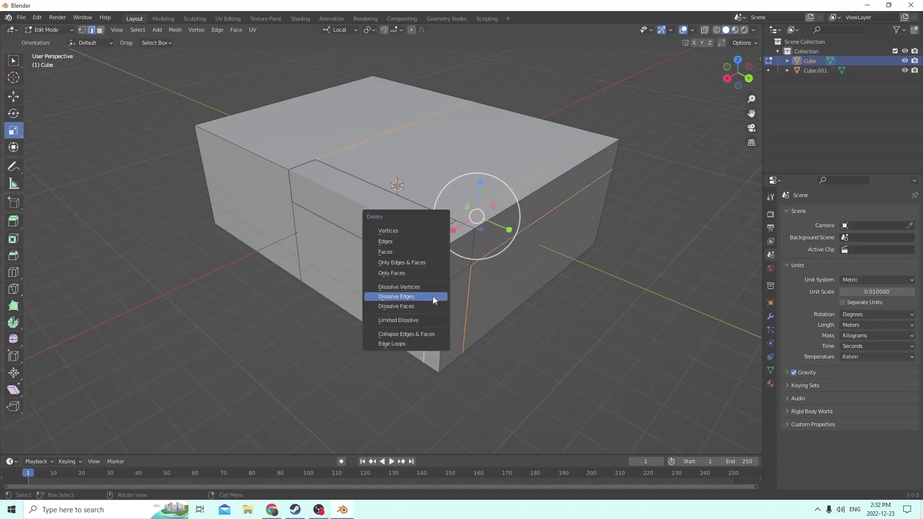
pyautogui.click(407, 296)
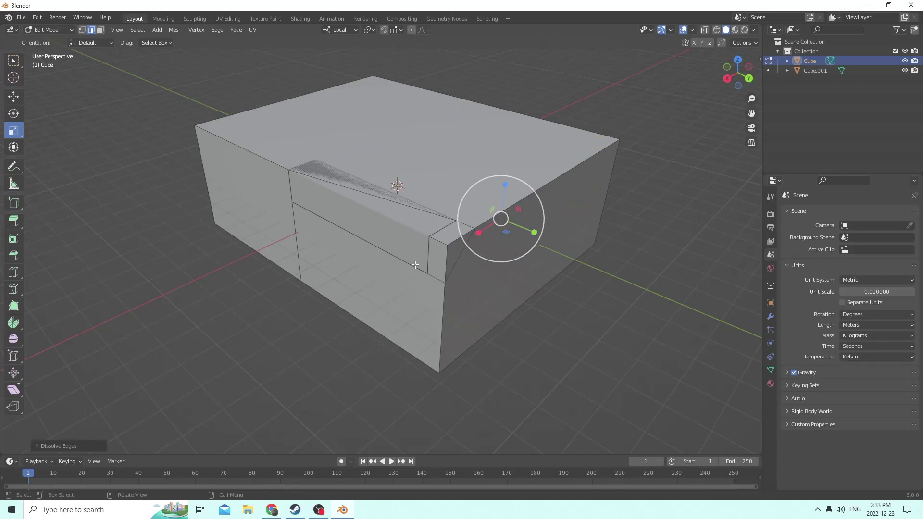
pyautogui.click(39, 18)
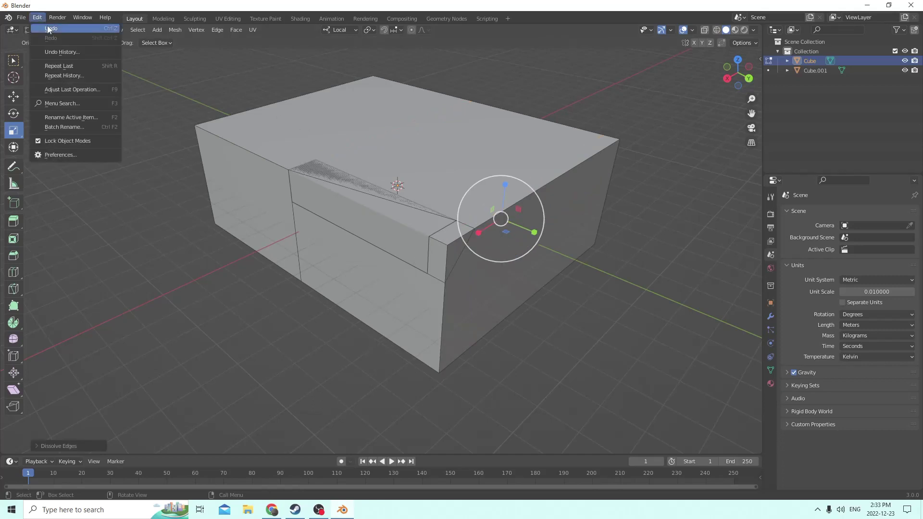
pyautogui.click(53, 52)
# Step: Return to Object Mode, select the separated corner section and nudge it slightly along its local Z axis
pyautogui.moveTo(368, 126); pyautogui.dragTo(402, 113, button='middle')
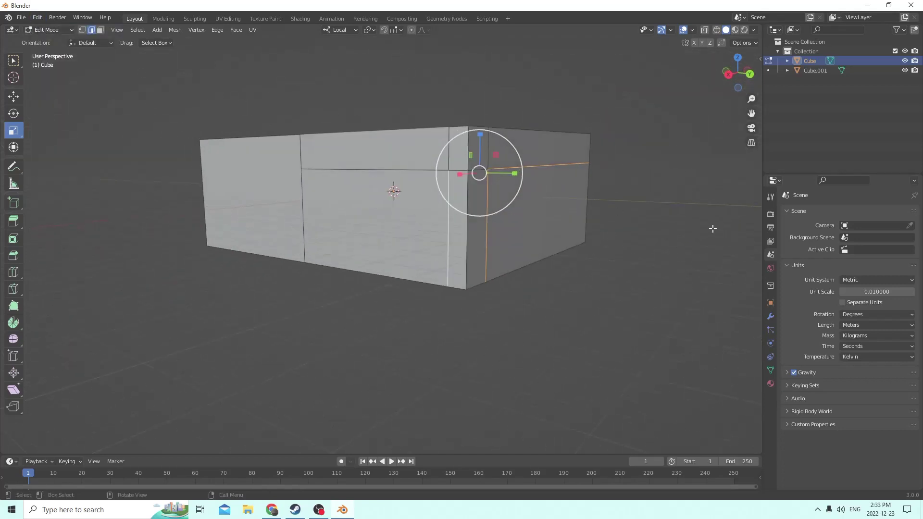
pyautogui.click(713, 229)
pyautogui.moveTo(713, 229); pyautogui.dragTo(608, 232, button='middle')
pyautogui.scroll(3, 597, 238)
pyautogui.click(506, 187)
pyautogui.moveTo(506, 188); pyautogui.dragTo(565, 202, button='middle')
pyautogui.press('Tab')
pyautogui.click(491, 135)
pyautogui.moveTo(491, 135); pyautogui.dragTo(547, 148, button='middle')
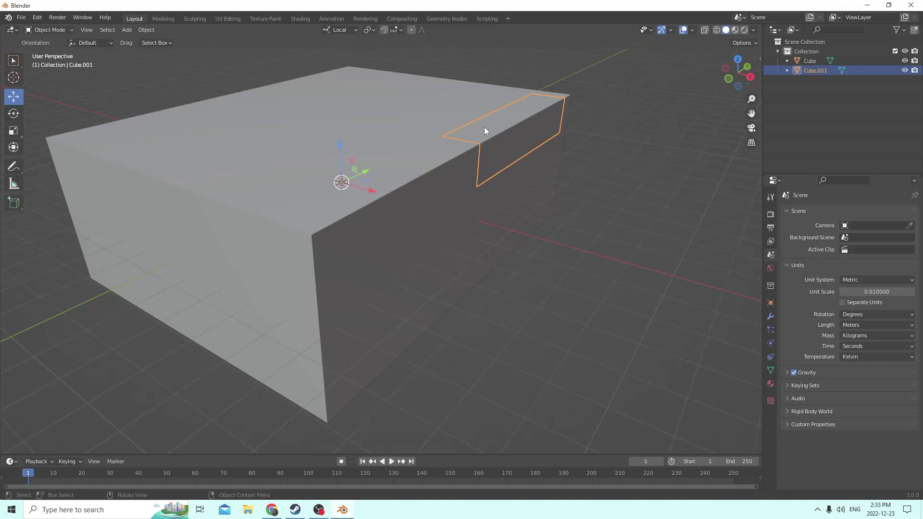
pyautogui.moveTo(338, 140)
pyautogui.mouseDown()
pyautogui.moveTo(339, 123)
pyautogui.moveTo(350, 137)
pyautogui.mouseUp()
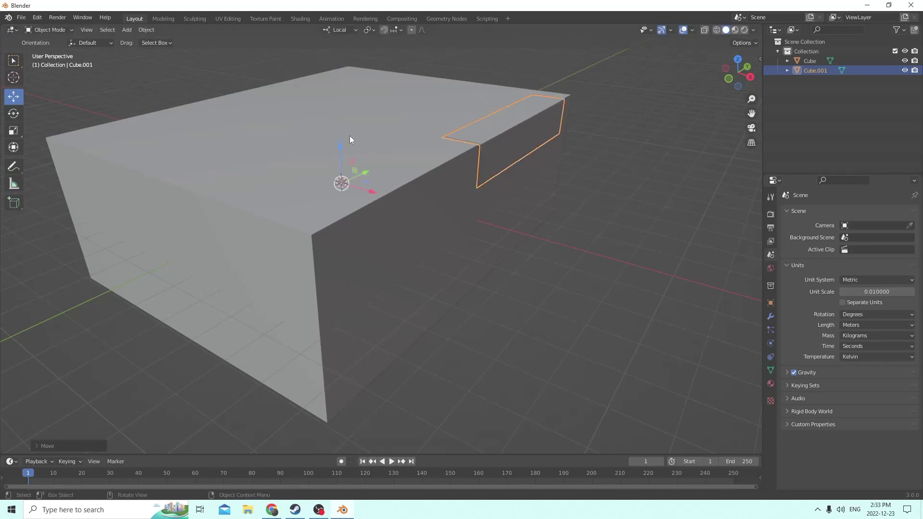
# Step: Add a cube mesh to the scene
pyautogui.scroll(-4, 497, 82)
pyautogui.moveTo(497, 82); pyautogui.dragTo(510, 131, button='middle')
pyautogui.hotkey('shift', 'a')
pyautogui.moveTo(517, 139)
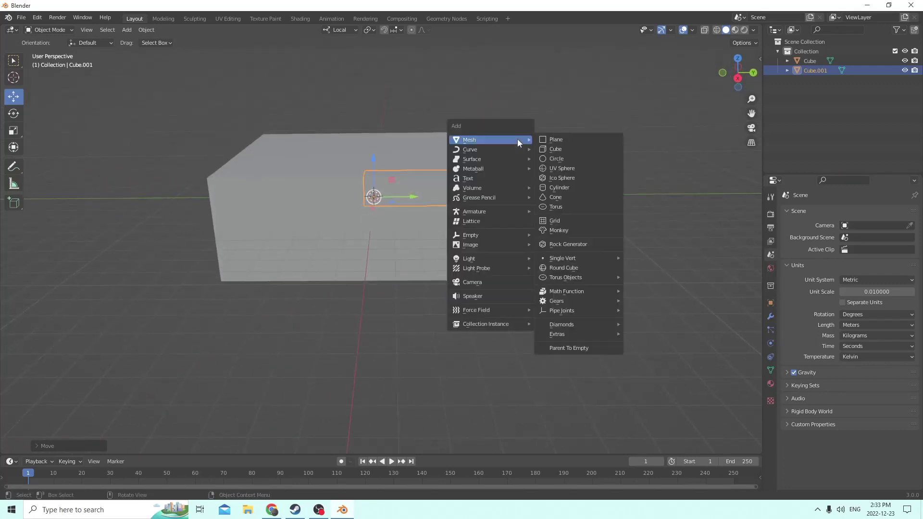
pyautogui.click(557, 150)
# Step: Move the new cube out to the box's positive X face, low down beneath the separated corner section
pyautogui.moveTo(500, 149); pyautogui.dragTo(422, 160, button='middle')
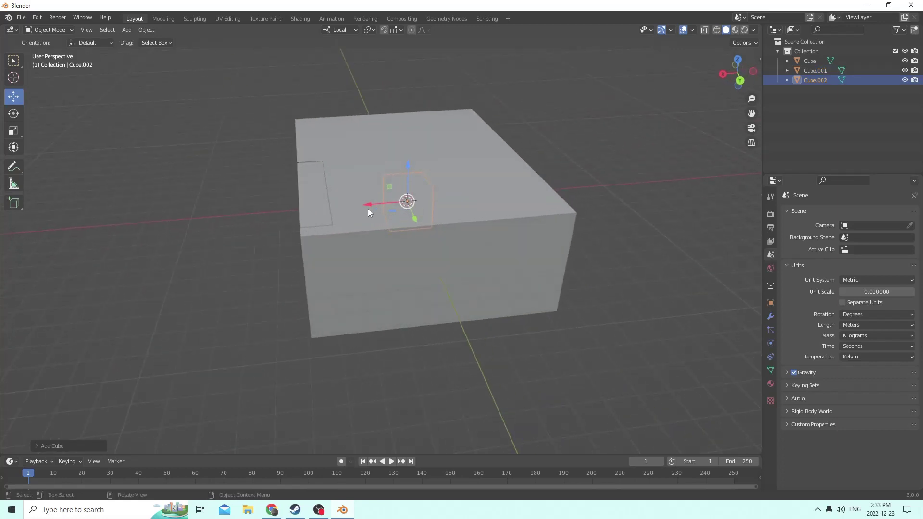
pyautogui.press('g')
pyautogui.click(260, 193)
pyautogui.moveTo(259, 193); pyautogui.dragTo(371, 191, button='middle')
pyautogui.press('g')
pyautogui.press('z')
pyautogui.click(371, 191)
pyautogui.press('g')
pyautogui.press('y')
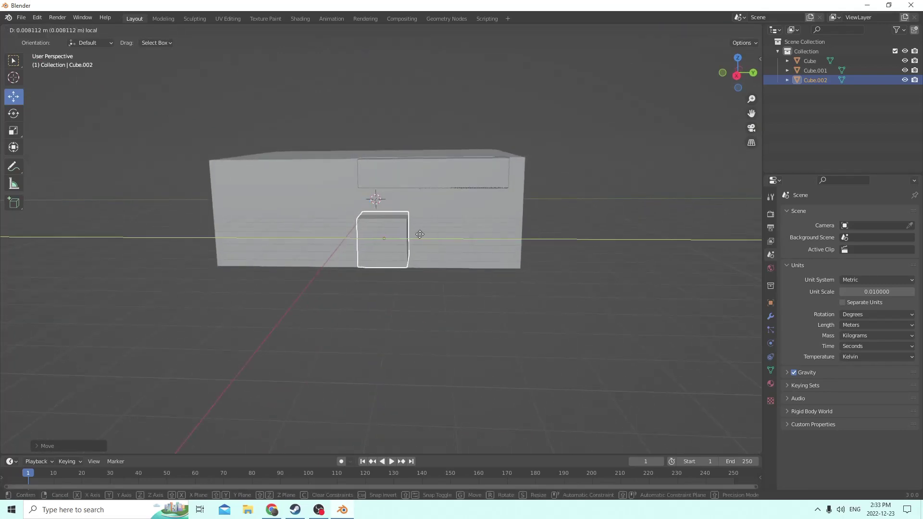
pyautogui.click(412, 224)
# Step: Scale the small cube along its local Z axis to about half its height
pyautogui.moveTo(412, 224); pyautogui.dragTo(403, 220, button='middle')
pyautogui.click(20, 130)
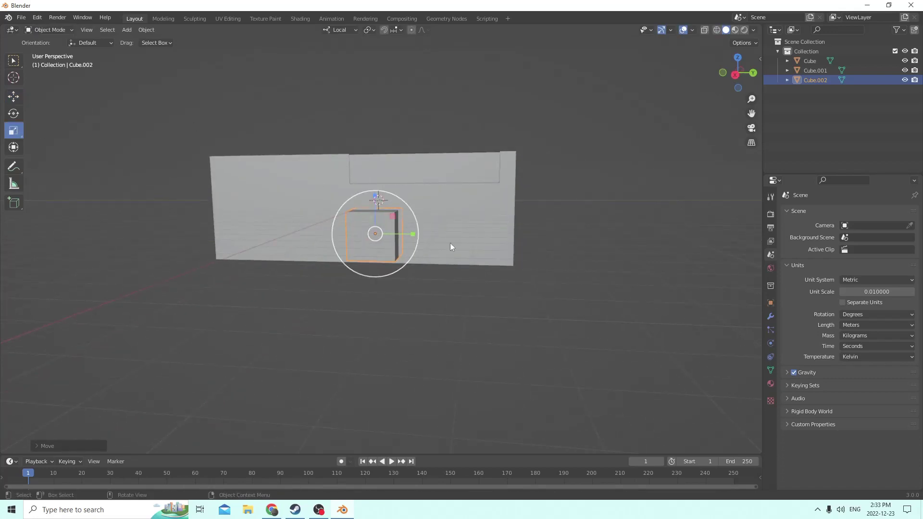
pyautogui.moveTo(375, 191); pyautogui.dragTo(384, 226)
pyautogui.rightClick(374, 205)
pyautogui.rightClick(377, 210)
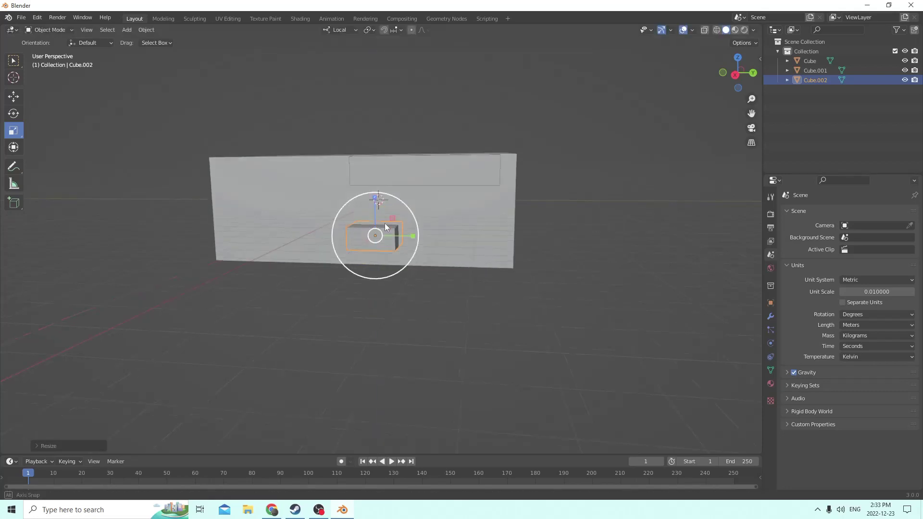
# Step: Reduce the small block's depth along its local X axis and adjust its height slightly
pyautogui.moveTo(384, 225); pyautogui.dragTo(459, 269, button='middle')
pyautogui.moveTo(436, 276); pyautogui.dragTo(429, 277)
pyautogui.moveTo(429, 277); pyautogui.dragTo(332, 276, button='middle')
pyautogui.moveTo(270, 256); pyautogui.dragTo(285, 252)
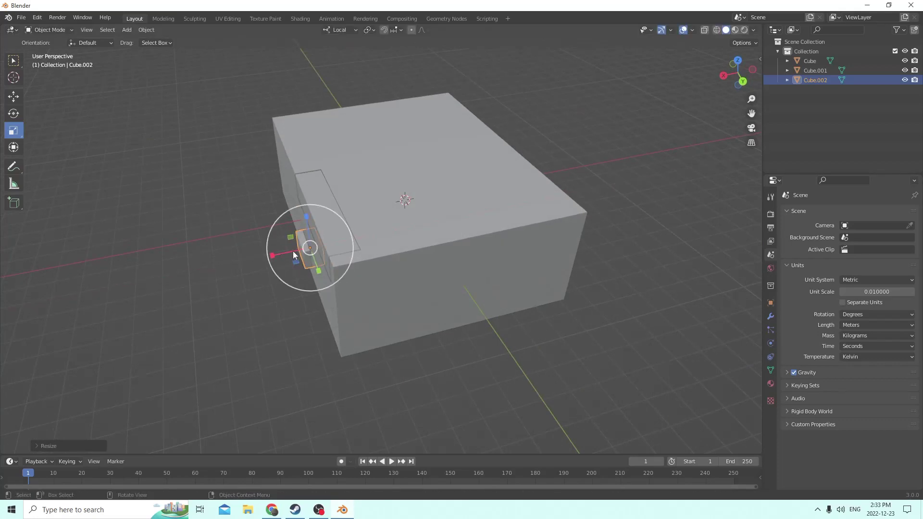
pyautogui.moveTo(288, 250); pyautogui.dragTo(394, 210, button='middle')
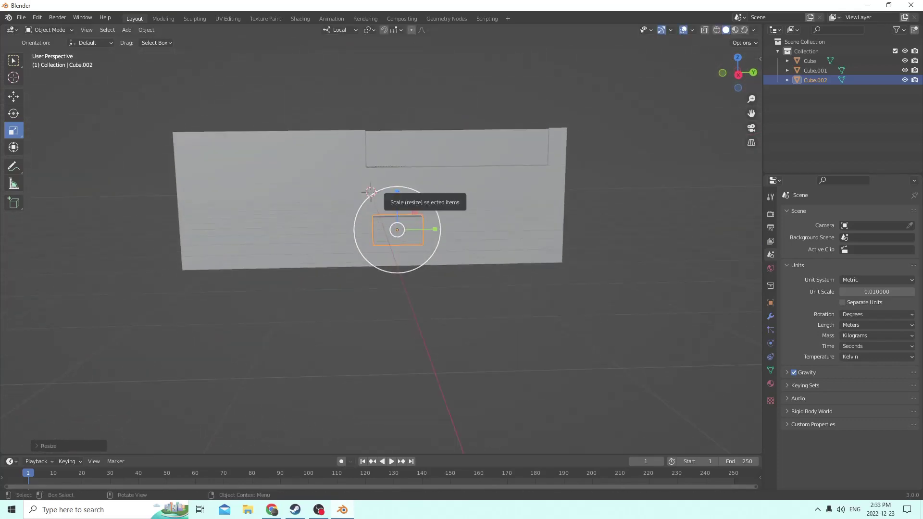
pyautogui.moveTo(399, 191); pyautogui.dragTo(399, 193)
pyautogui.moveTo(399, 193); pyautogui.dragTo(389, 210, button='middle')
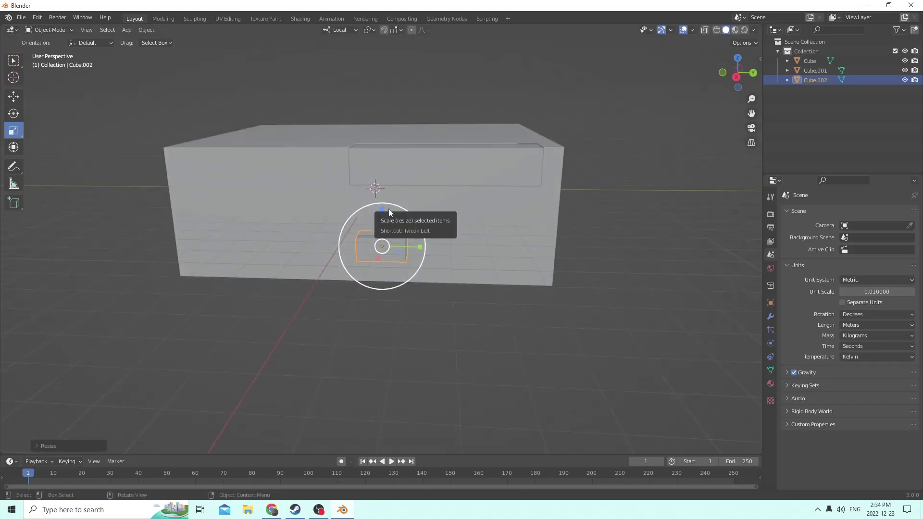
# Step: Duplicate the small block and move the copy along the Y axis so it sits beside the original
pyautogui.moveTo(294, 178); pyautogui.dragTo(322, 168, button='middle')
pyautogui.click(14, 96)
pyautogui.hotkey('shift', 'd')
pyautogui.press('Escape')
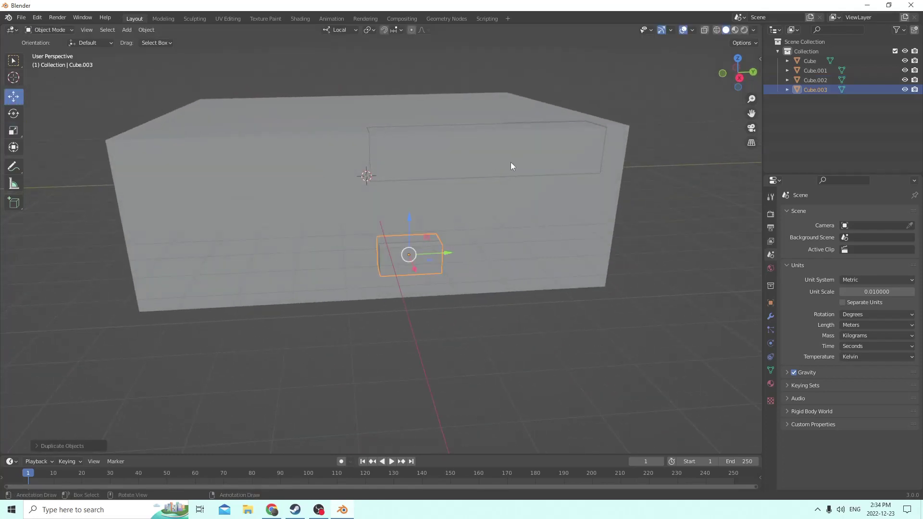
pyautogui.moveTo(510, 164); pyautogui.dragTo(466, 165, button='middle')
pyautogui.moveTo(406, 255); pyautogui.dragTo(475, 257)
pyautogui.moveTo(502, 243); pyautogui.dragTo(517, 201, button='middle')
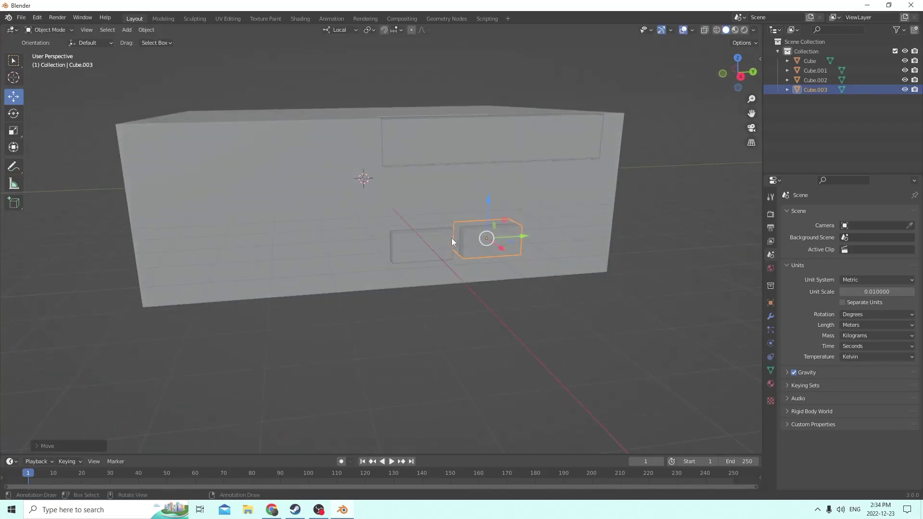
# Step: Select both small blocks on the box's positive X face and duplicate them in place
pyautogui.moveTo(452, 238); pyautogui.dragTo(469, 231, button='middle')
pyautogui.keyDown('shift'); pyautogui.click(440, 229); pyautogui.keyUp('shift')
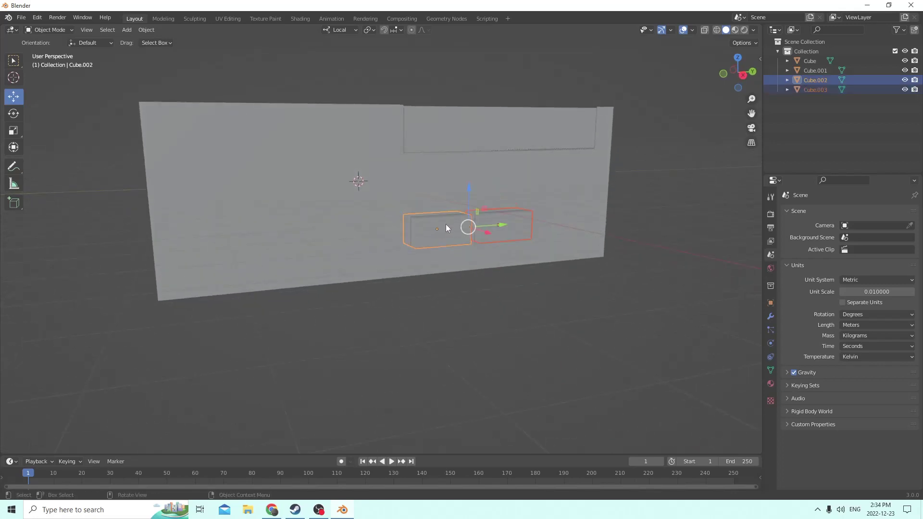
pyautogui.hotkey('shift', 'd')
pyautogui.rightClick(531, 197)
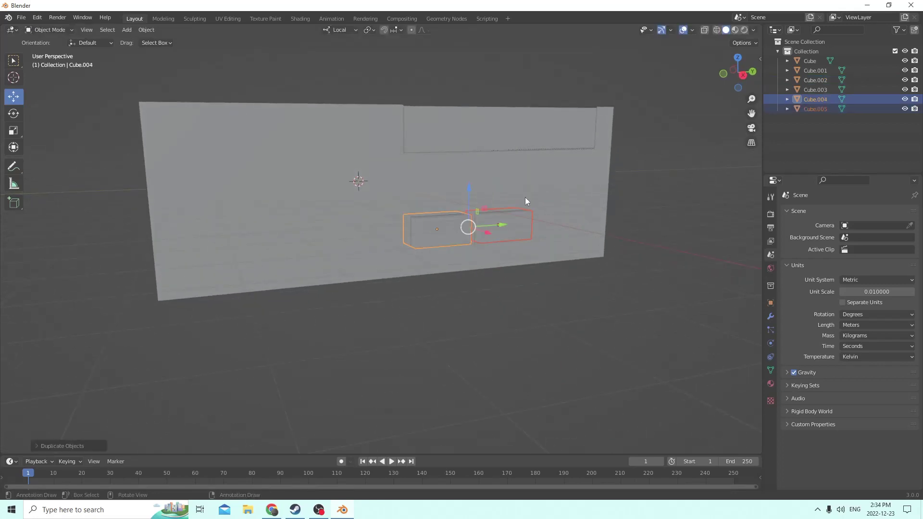
# Step: Cut the duplicated blocks out of the large box with a Bool Tool difference, keeping the original small blocks
pyautogui.keyDown('shift'); pyautogui.click(315, 177); pyautogui.keyUp('shift')
pyautogui.click(146, 30)
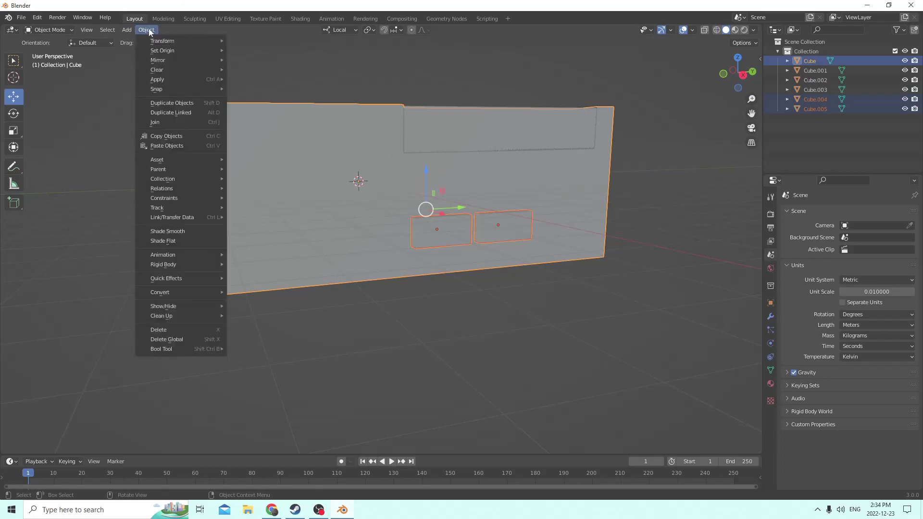
pyautogui.moveTo(187, 346)
pyautogui.click(253, 357)
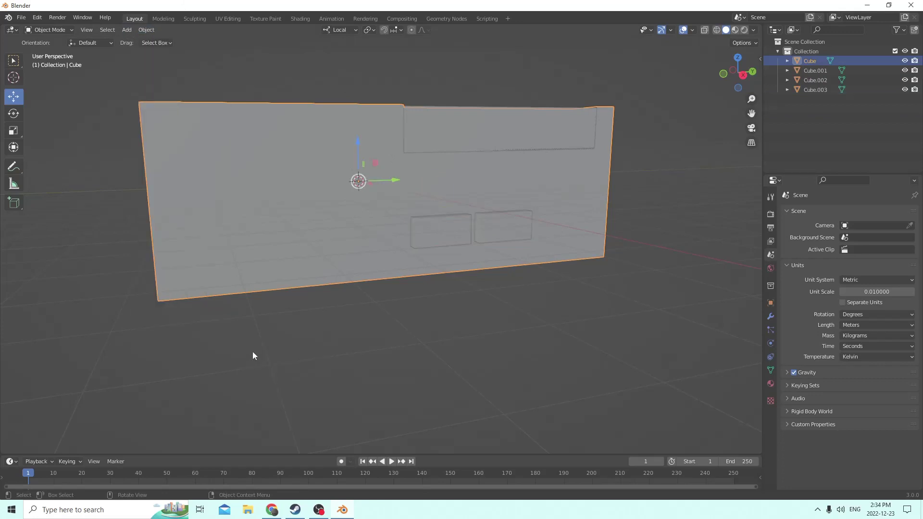
# Step: Scale each of the two small blocks down slightly, to about 0.97, so they fit loosely in their recesses
pyautogui.moveTo(252, 351); pyautogui.dragTo(294, 289, button='middle')
pyautogui.click(473, 263)
pyautogui.moveTo(473, 263); pyautogui.dragTo(542, 241, button='middle')
pyautogui.press('s')
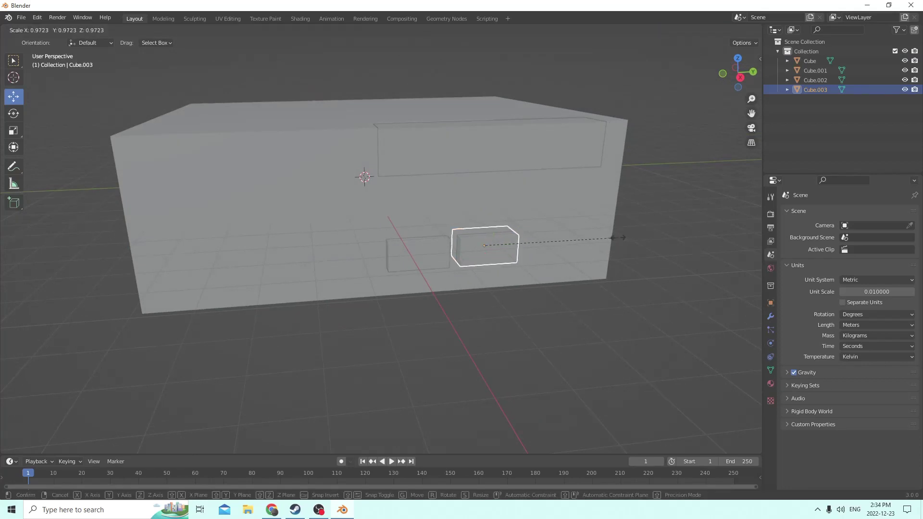
pyautogui.click(618, 237)
pyautogui.click(434, 253)
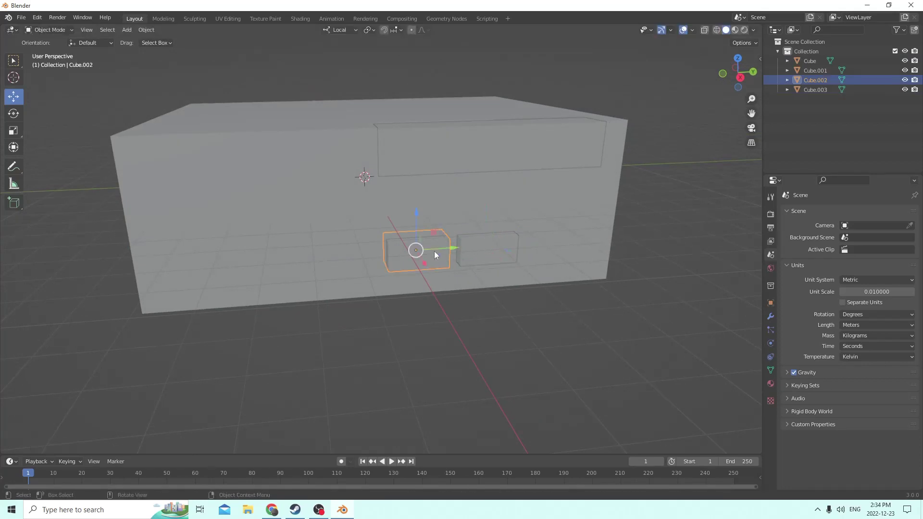
pyautogui.press('s')
pyautogui.click(617, 215)
pyautogui.moveTo(617, 215); pyautogui.dragTo(640, 339, button='middle')
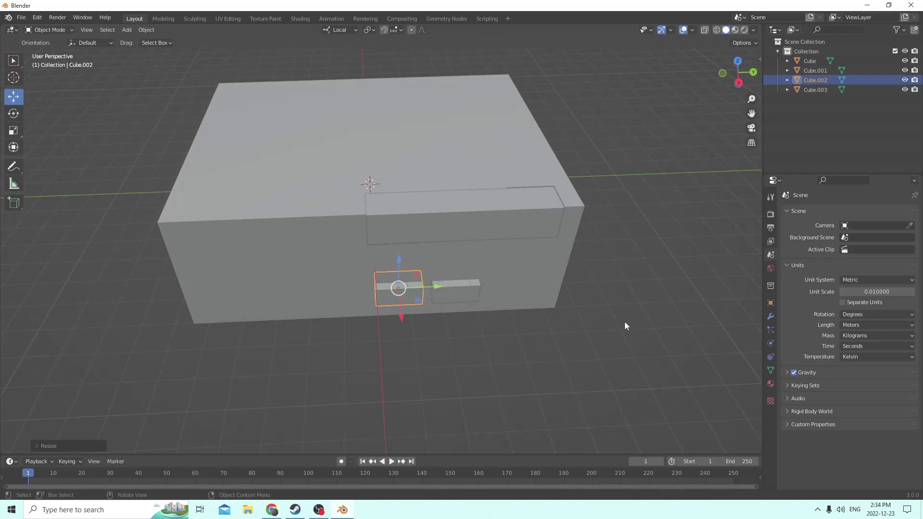
pyautogui.moveTo(624, 321); pyautogui.dragTo(388, 207, button='middle')
pyautogui.press('Tab')
pyautogui.click(497, 200)
pyautogui.press('Tab')
pyautogui.click(481, 188)
pyautogui.press('Tab')
pyautogui.press('Tab')
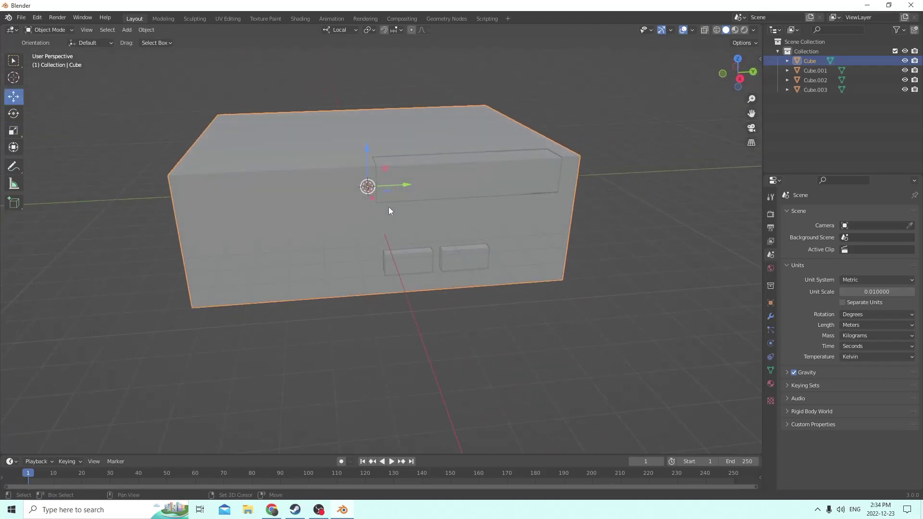
# Step: Add a cube mesh and move it along its local X axis out to the box's positive X face
pyautogui.hotkey('shift', 'a')
pyautogui.moveTo(388, 206)
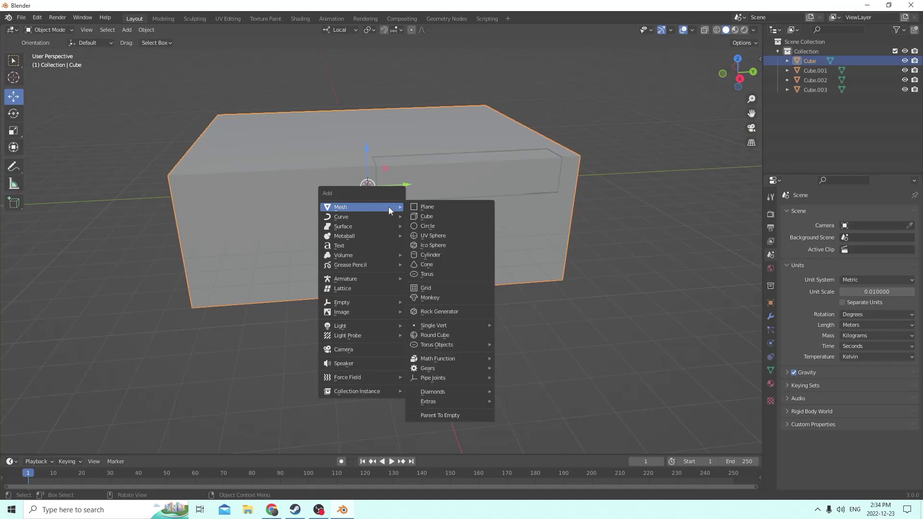
pyautogui.click(427, 217)
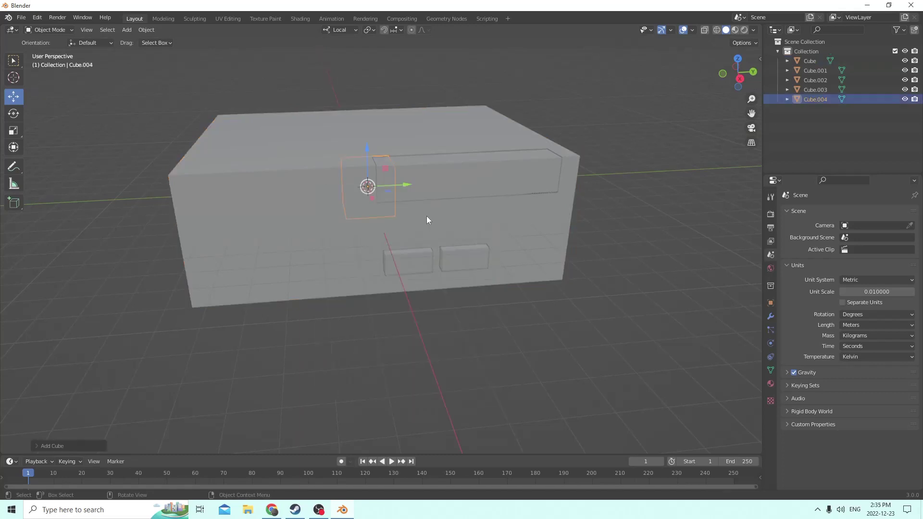
pyautogui.moveTo(428, 220); pyautogui.dragTo(369, 202, button='middle')
pyautogui.press('g')
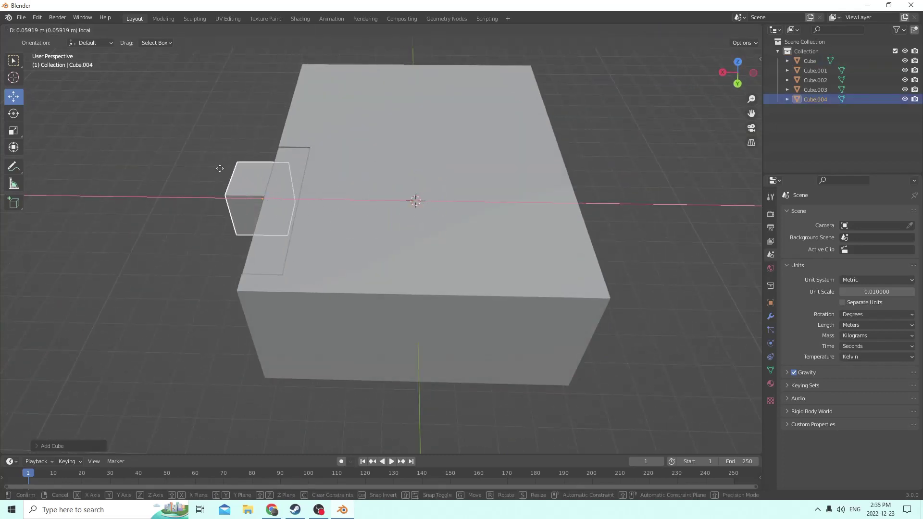
pyautogui.click(219, 168)
# Step: Position the new cube low on the box's front face, shifted along negative Y away from the two small blocks
pyautogui.moveTo(220, 168); pyautogui.dragTo(355, 140, button='middle')
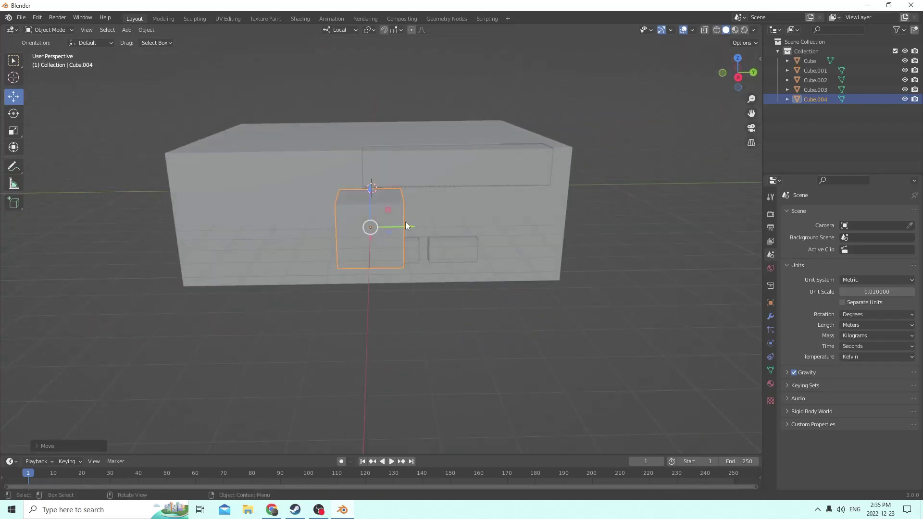
pyautogui.moveTo(405, 223); pyautogui.dragTo(325, 224)
pyautogui.moveTo(325, 224); pyautogui.dragTo(394, 180, button='middle')
pyautogui.moveTo(393, 167); pyautogui.dragTo(388, 195)
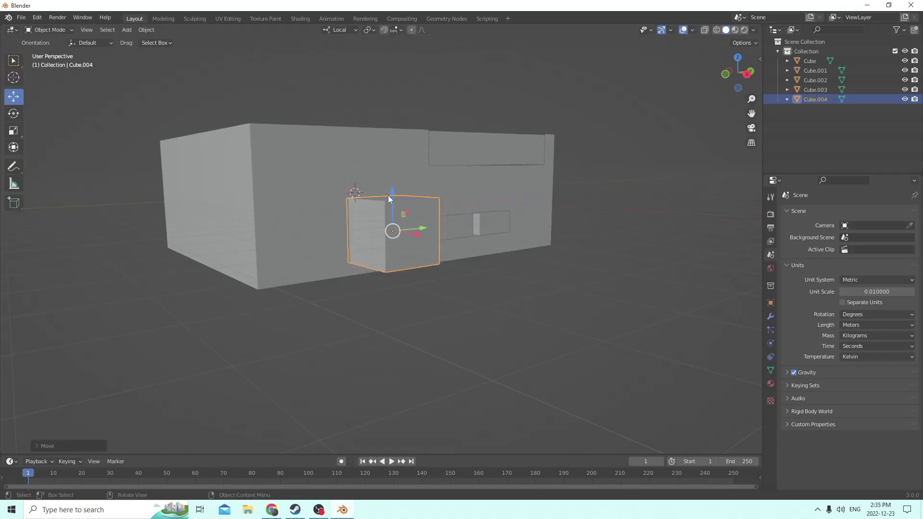
pyautogui.moveTo(388, 195); pyautogui.dragTo(465, 285, button='middle')
pyautogui.moveTo(409, 255); pyautogui.dragTo(367, 249, button='middle')
pyautogui.moveTo(347, 227); pyautogui.dragTo(322, 226)
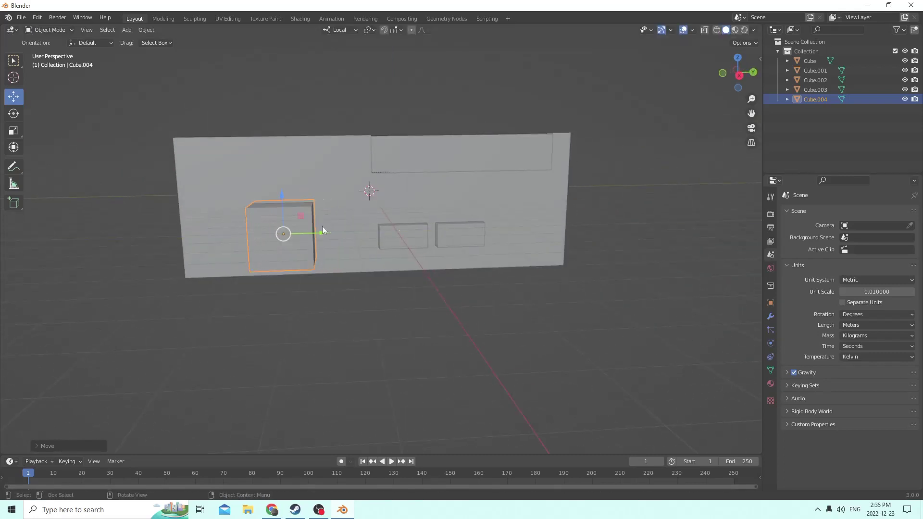
# Step: Scale the new cube into a wide, low block by reducing its height, widening it along Y and reducing its X depth
pyautogui.click(15, 131)
pyautogui.moveTo(279, 194); pyautogui.dragTo(330, 233)
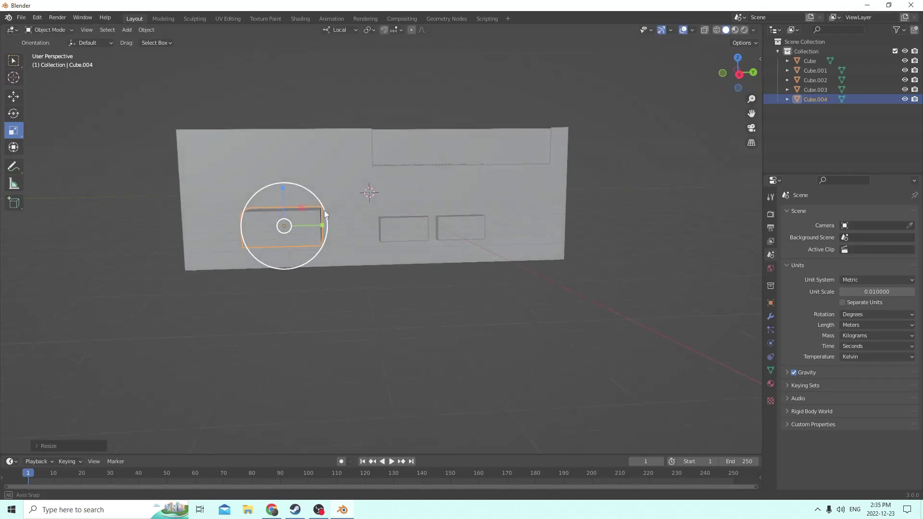
pyautogui.moveTo(324, 210); pyautogui.dragTo(490, 277, button='middle')
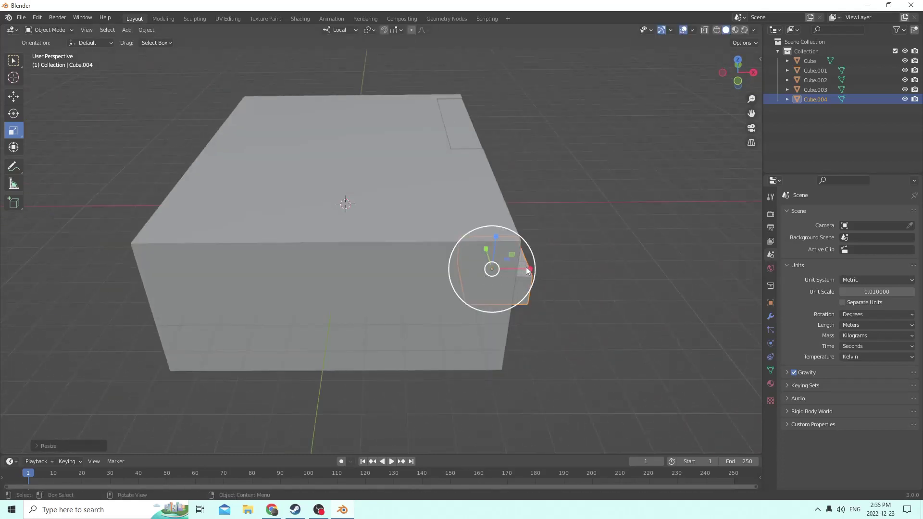
pyautogui.moveTo(526, 270); pyautogui.dragTo(506, 267)
pyautogui.moveTo(506, 267); pyautogui.dragTo(375, 226, button='middle')
# Step: Move the wide block slightly outward along its local X axis and open it in Edit Mode
pyautogui.click(8, 96)
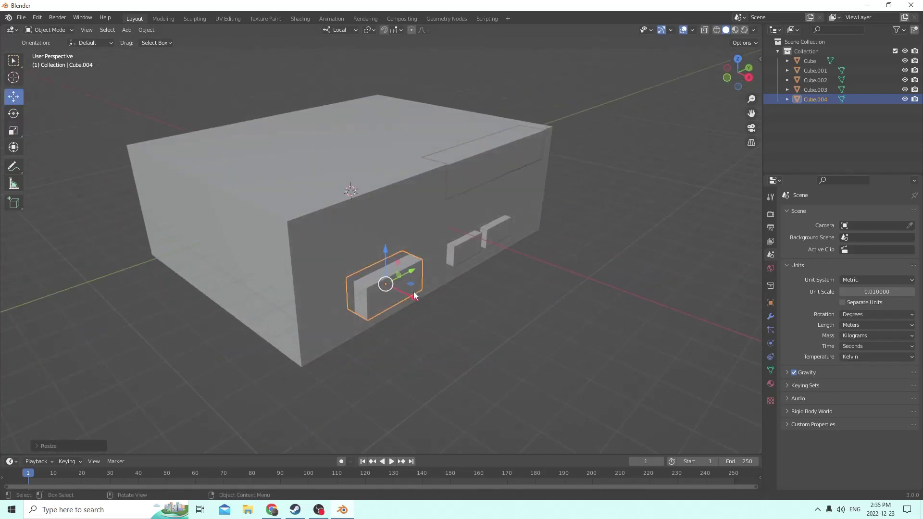
pyautogui.moveTo(414, 296); pyautogui.dragTo(420, 302)
pyautogui.press('Tab')
pyautogui.moveTo(420, 302); pyautogui.dragTo(388, 247, button='middle')
pyautogui.click(327, 251)
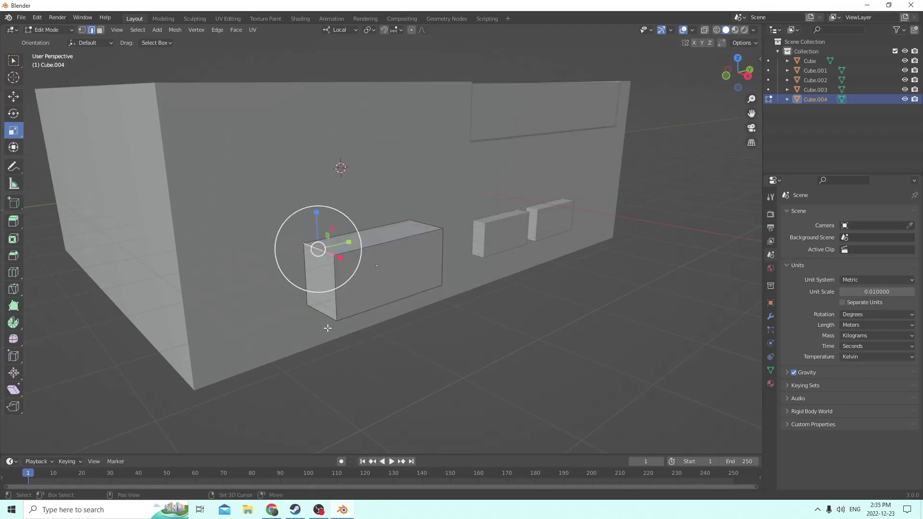
pyautogui.keyDown('shift'); pyautogui.click(326, 316); pyautogui.keyUp('shift')
pyautogui.moveTo(326, 316); pyautogui.dragTo(219, 287, button='middle')
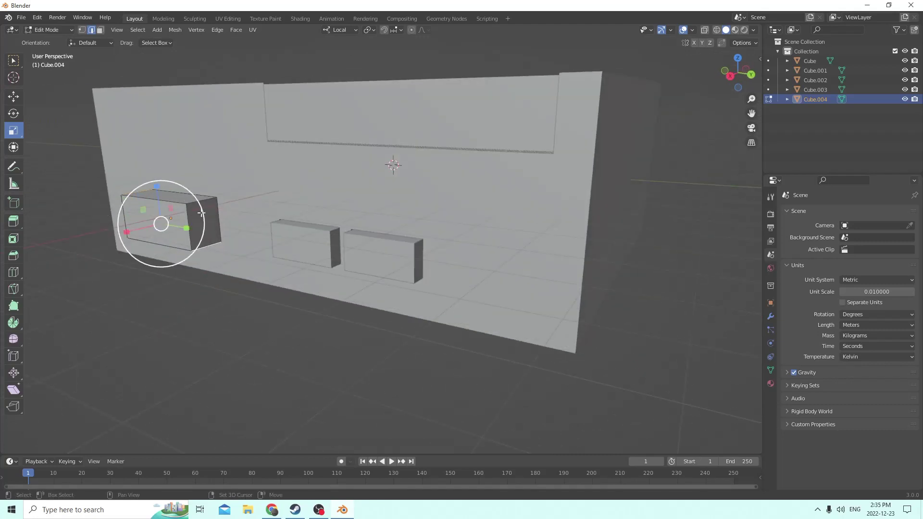
pyautogui.moveTo(207, 231); pyautogui.dragTo(283, 241, button='middle')
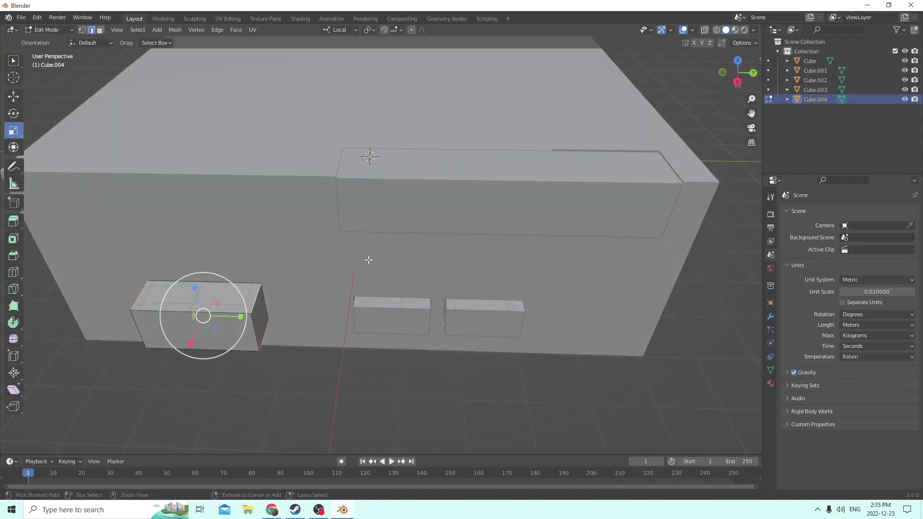
pyautogui.moveTo(369, 260); pyautogui.dragTo(275, 299, button='middle')
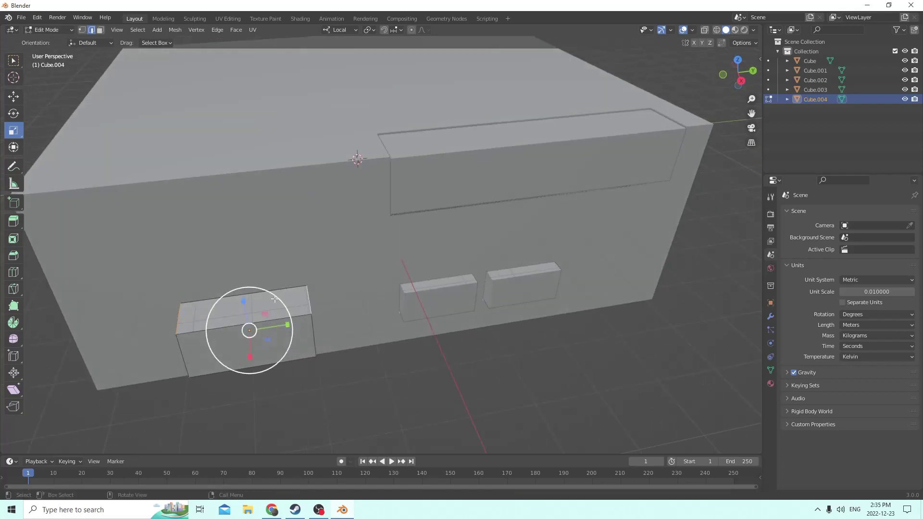
# Step: Select the wide block's top face and scale it narrower along Y to give the block a trapezoidal front
pyautogui.click(102, 30)
pyautogui.click(244, 306)
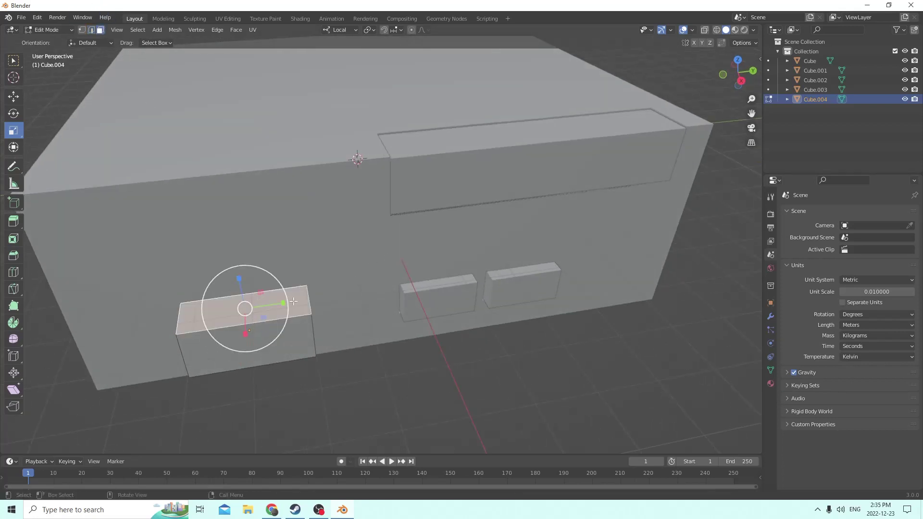
pyautogui.moveTo(285, 303); pyautogui.dragTo(269, 304)
pyautogui.moveTo(268, 299); pyautogui.dragTo(249, 240, button='middle')
# Step: Select the four corner edges of the trapezoidal block that run along its X depth
pyautogui.moveTo(120, 72); pyautogui.dragTo(121, 73, button='middle')
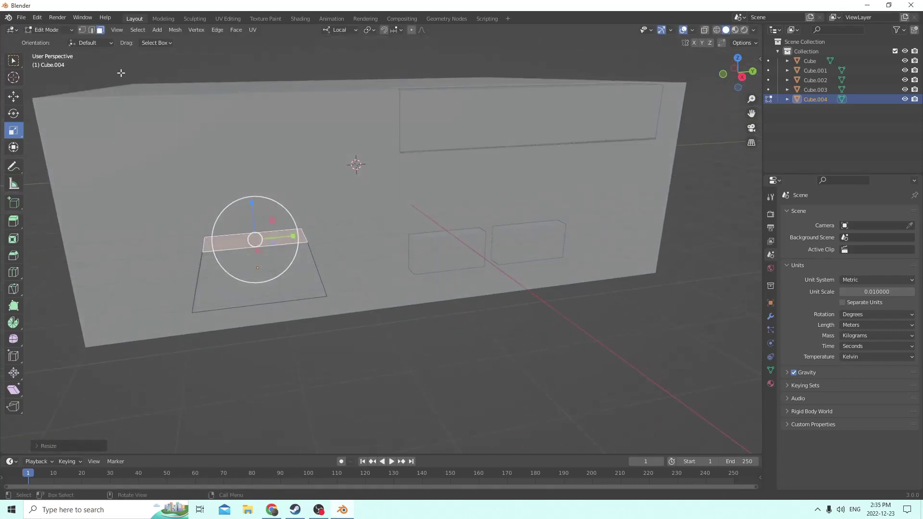
pyautogui.click(90, 29)
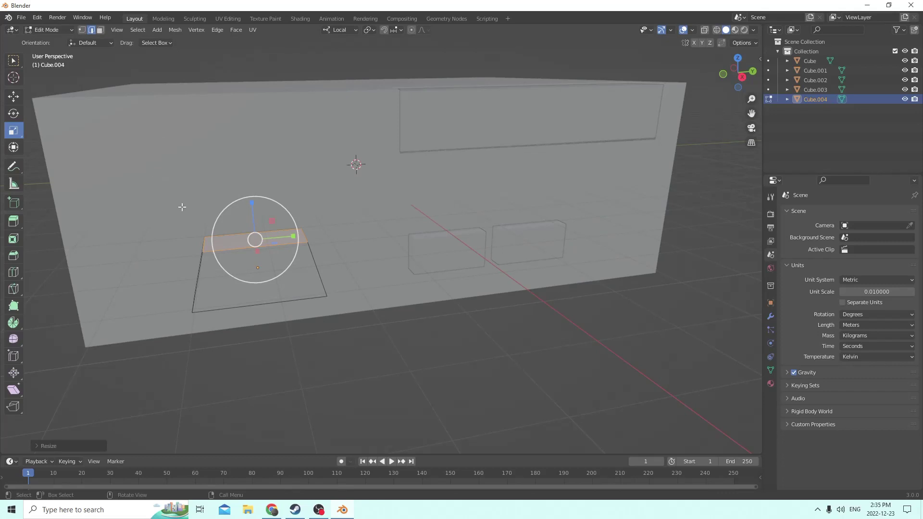
pyautogui.click(205, 246)
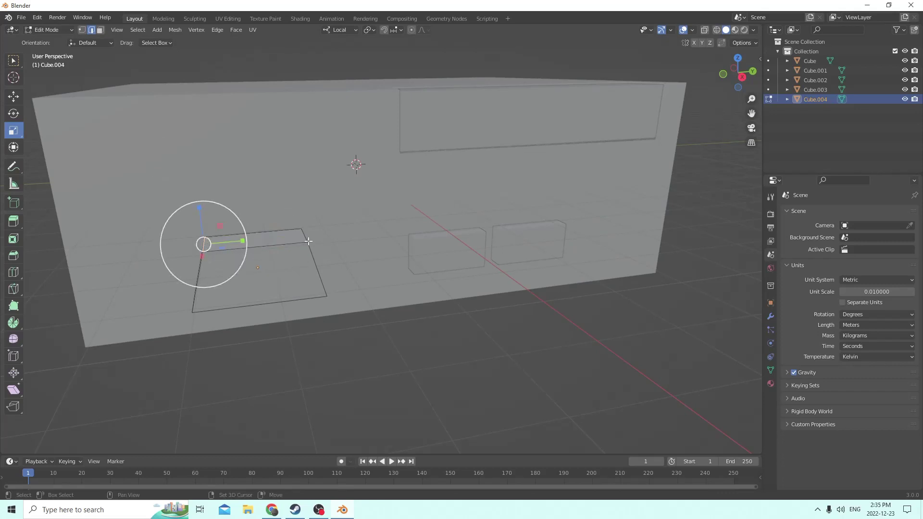
pyautogui.moveTo(303, 238); pyautogui.dragTo(254, 181, button='middle')
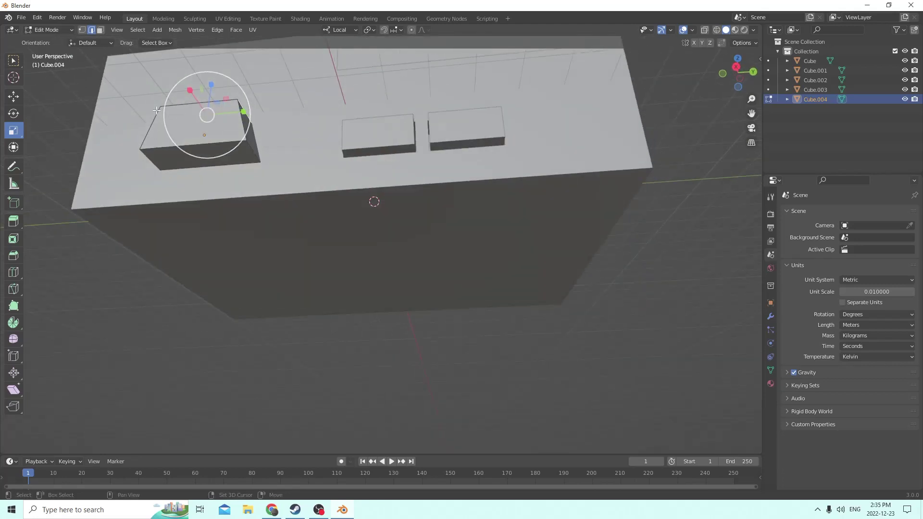
pyautogui.moveTo(251, 146); pyautogui.dragTo(263, 233, button='middle')
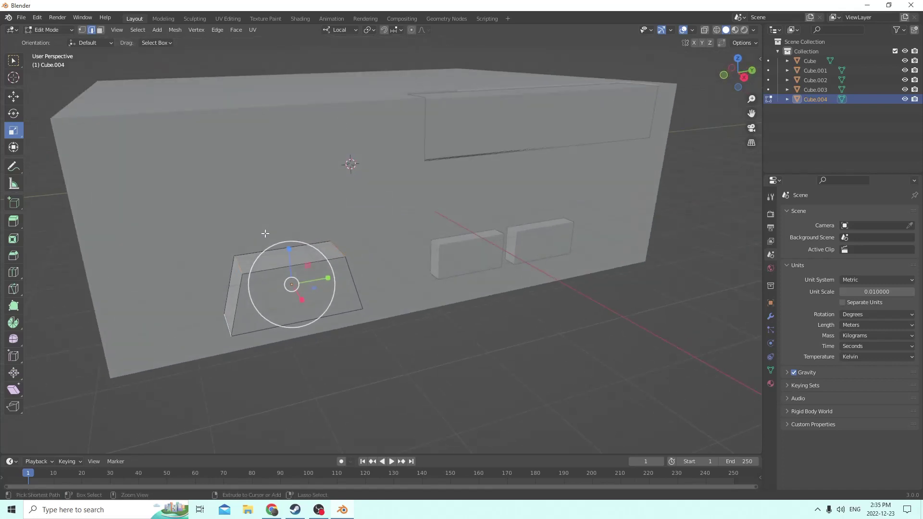
# Step: Bevel the four selected corner edges by about 0.002 m with 5 segments
pyautogui.hotkey('ctrl', 'b')
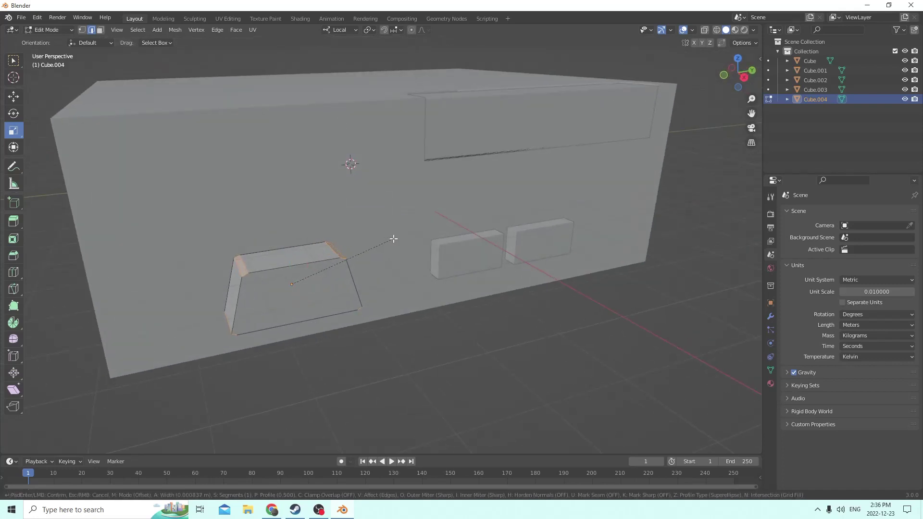
pyautogui.click(396, 237)
pyautogui.click(65, 446)
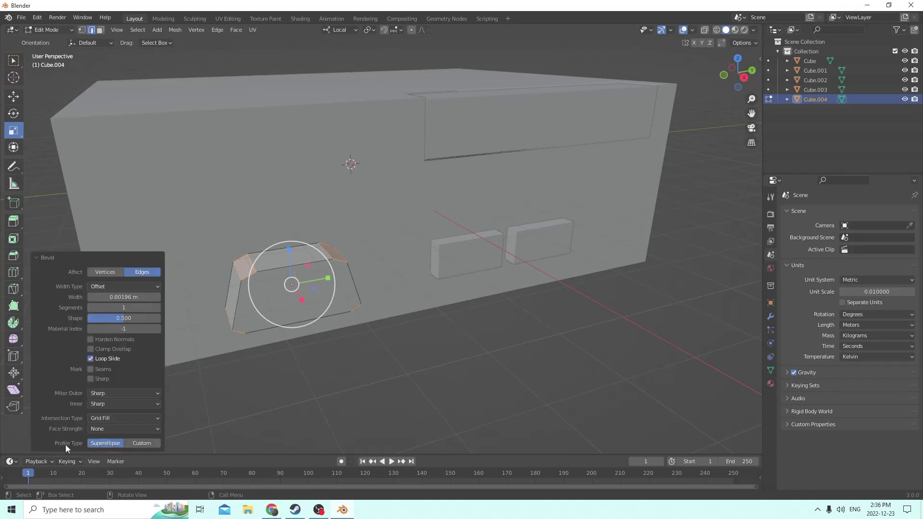
pyautogui.click(157, 307)
pyautogui.click(157, 307)
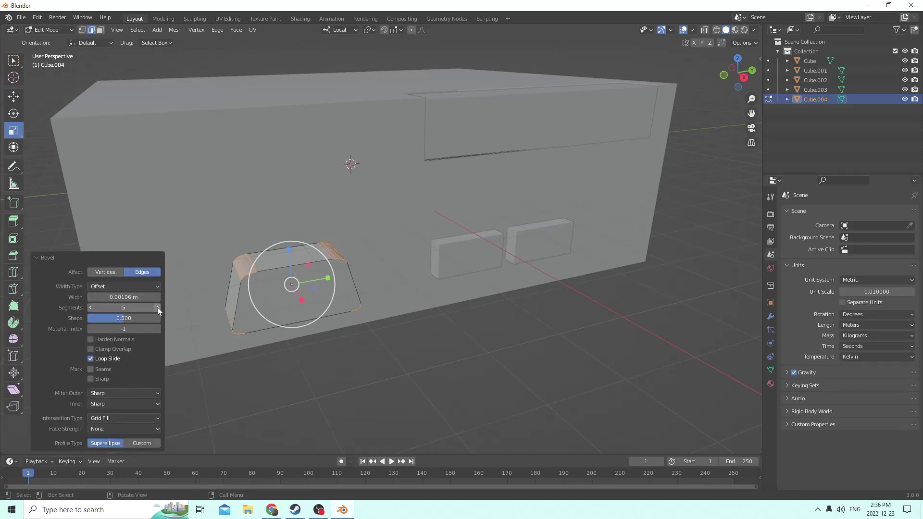
pyautogui.moveTo(267, 203); pyautogui.dragTo(262, 192, button='middle')
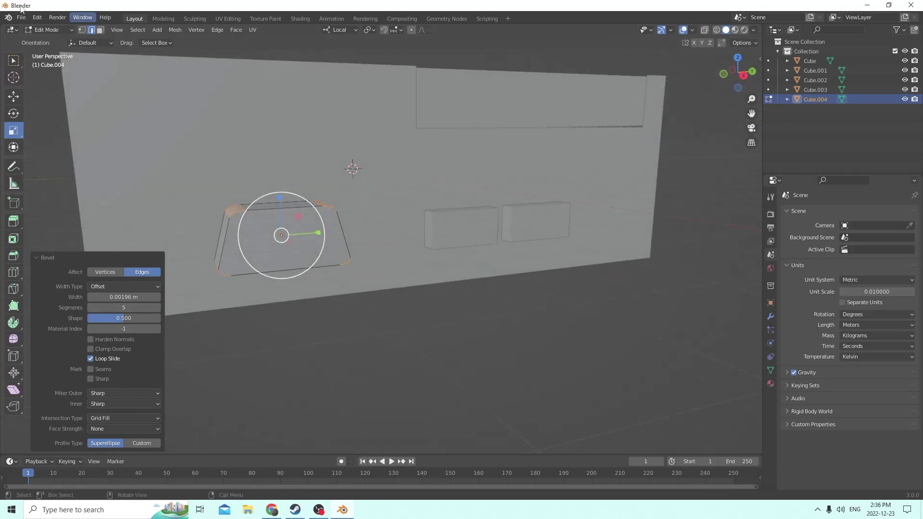
# Step: Undo the bevel and bevel the same four corner edges again with a larger width of about 0.004 m
pyautogui.click(35, 17)
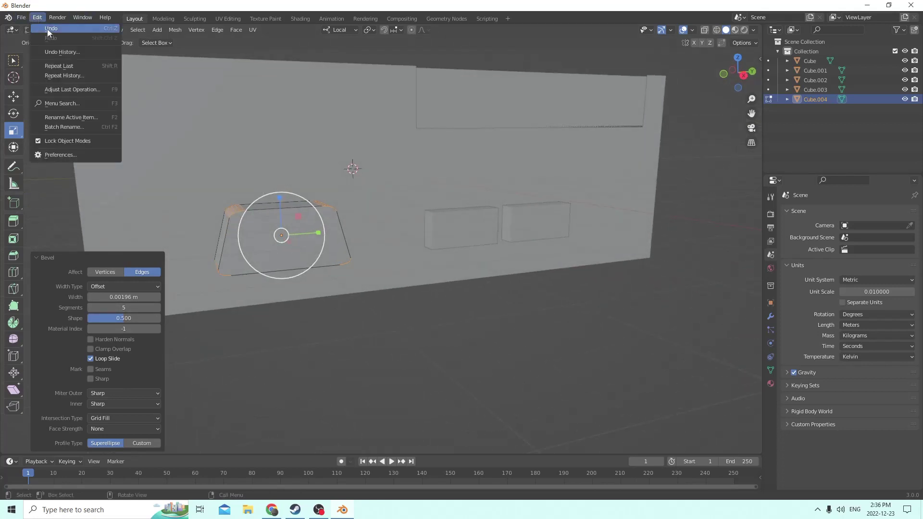
pyautogui.click(48, 30)
pyautogui.hotkey('ctrl', 'b')
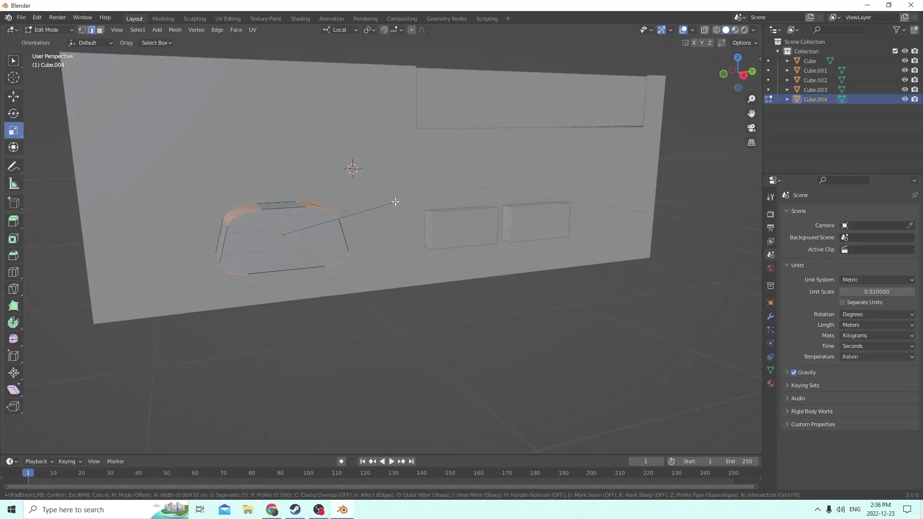
pyautogui.click(399, 200)
# Step: Move the rounded trapezoidal block about 0.0015 m inward along its local X axis and about 0.0037 m along Y
pyautogui.moveTo(360, 182); pyautogui.dragTo(419, 284, button='middle')
pyautogui.press('Tab')
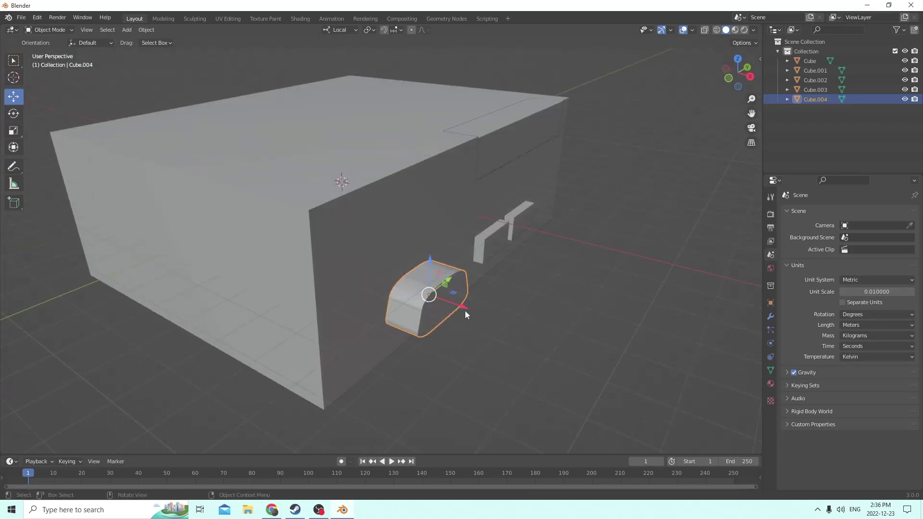
pyautogui.press('g')
pyautogui.press('x')
pyautogui.press('x')
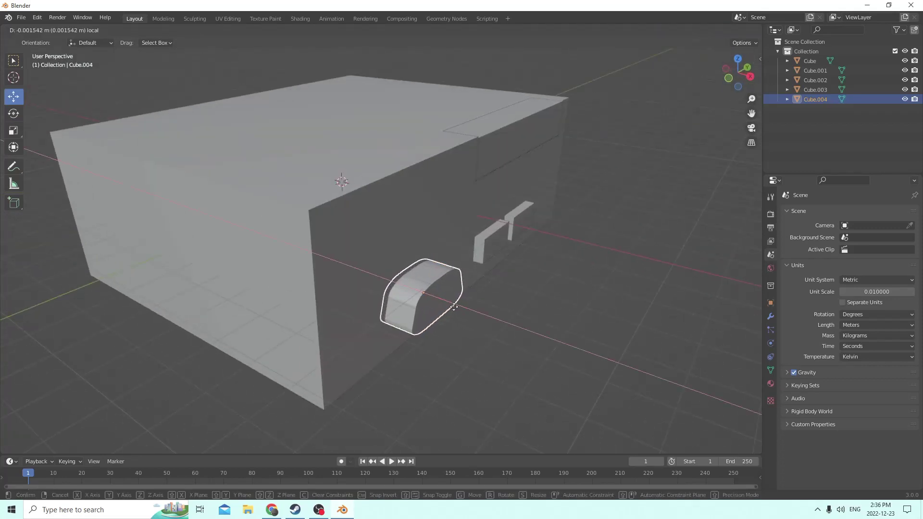
pyautogui.click(455, 308)
pyautogui.moveTo(454, 308); pyautogui.dragTo(320, 247, button='middle')
pyautogui.moveTo(307, 249); pyautogui.dragTo(322, 246)
pyautogui.moveTo(321, 246); pyautogui.dragTo(309, 221, button='middle')
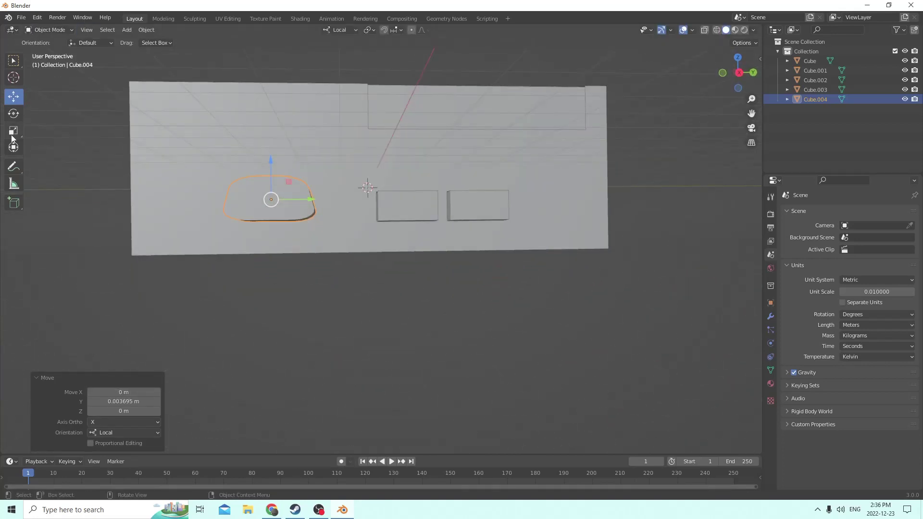
# Step: Scale the rounded trapezoidal block by 0.8 along its local Y axis
pyautogui.click(13, 135)
pyautogui.moveTo(308, 199); pyautogui.dragTo(301, 199)
pyautogui.rightClick(308, 199)
pyautogui.moveTo(301, 199); pyautogui.dragTo(388, 218, button='middle')
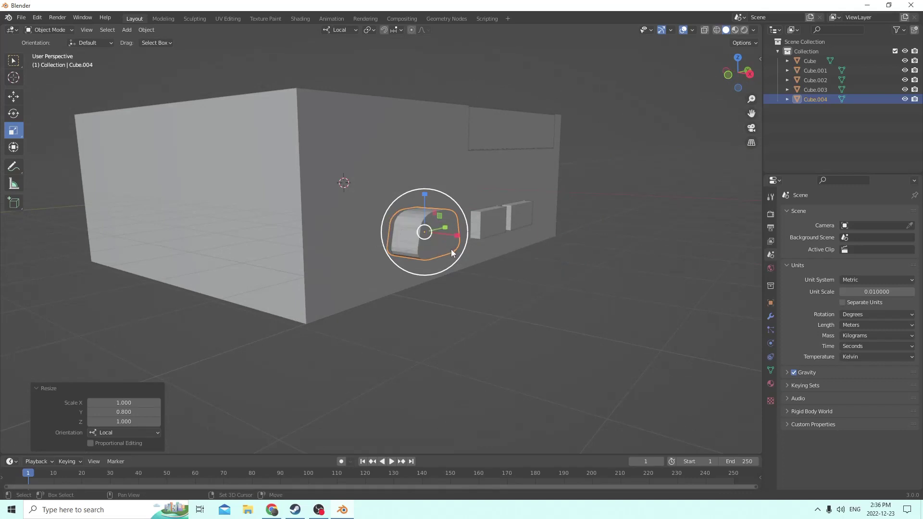
# Step: Add a cylinder mesh and move it outside the box near the trapezoidal block, to about X 0.066 m and Y -0.026 m
pyautogui.hotkey('shift', 'a')
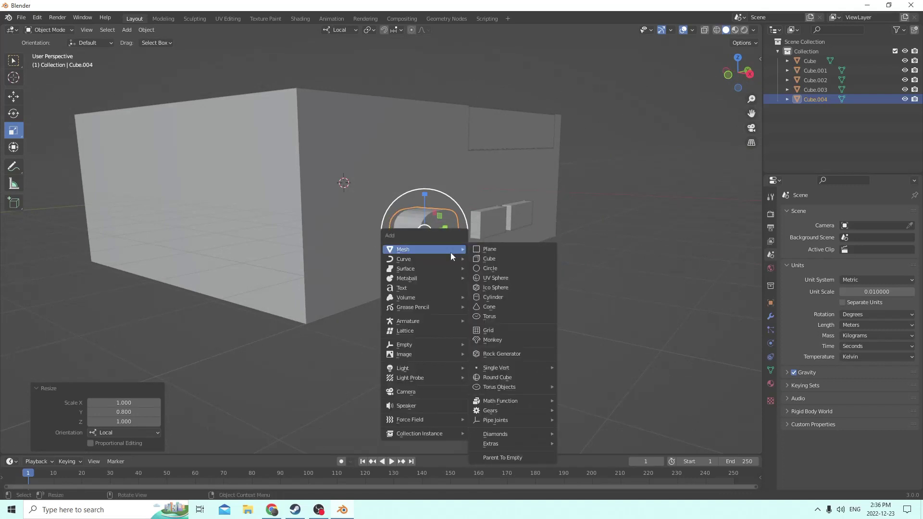
pyautogui.moveTo(448, 250)
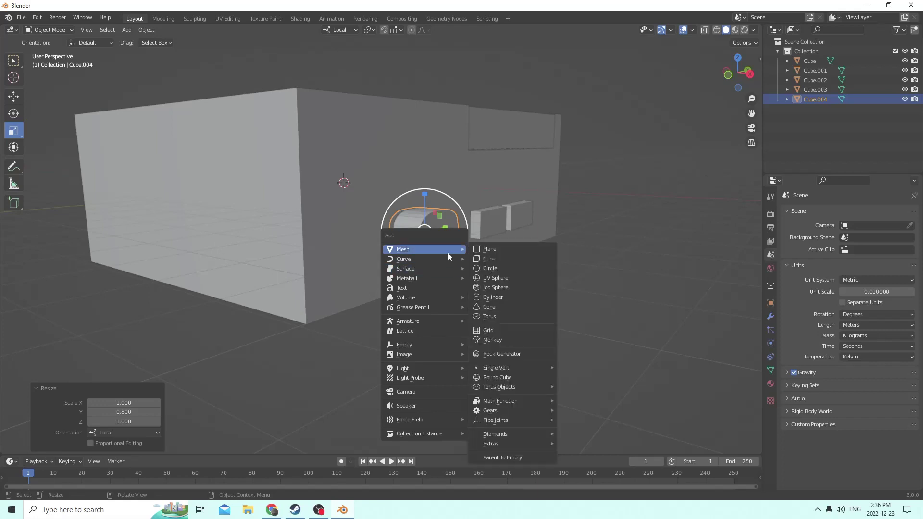
pyautogui.click(490, 294)
pyautogui.moveTo(490, 299); pyautogui.dragTo(410, 232, button='middle')
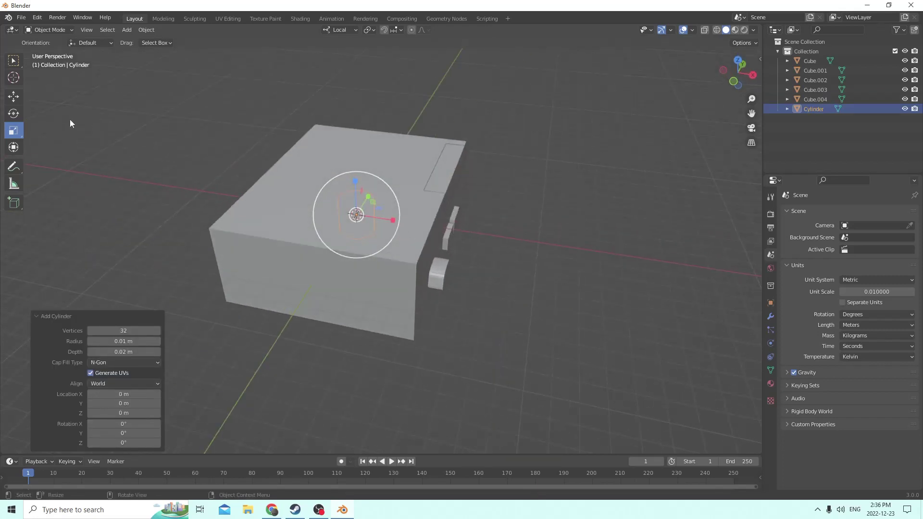
pyautogui.click(16, 93)
pyautogui.moveTo(391, 221); pyautogui.dragTo(529, 254)
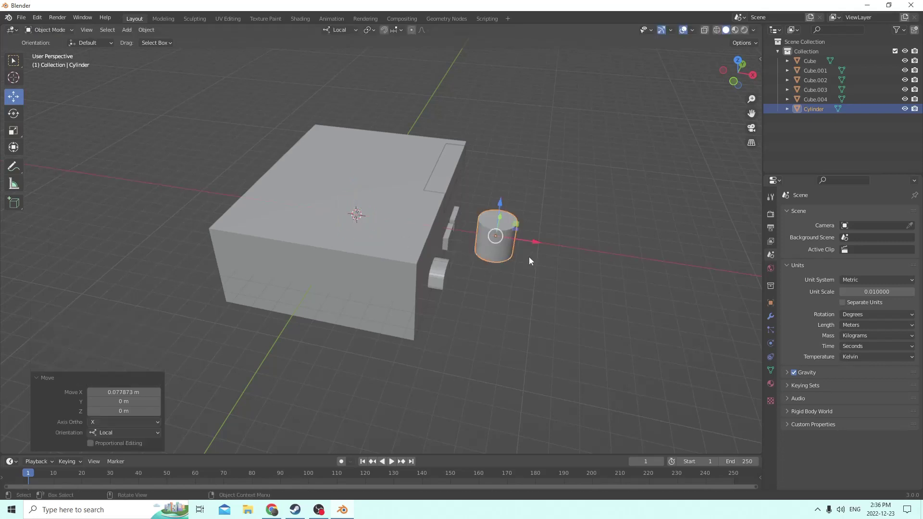
pyautogui.moveTo(530, 253); pyautogui.dragTo(405, 255, button='middle')
pyautogui.moveTo(384, 279); pyautogui.dragTo(336, 279)
pyautogui.moveTo(336, 279); pyautogui.dragTo(399, 224, button='middle')
pyautogui.moveTo(584, 283); pyautogui.dragTo(537, 271)
pyautogui.moveTo(527, 272)
pyautogui.mouseDown(button='middle')
pyautogui.moveTo(509, 259)
pyautogui.moveTo(529, 264)
pyautogui.mouseUp(button='middle')
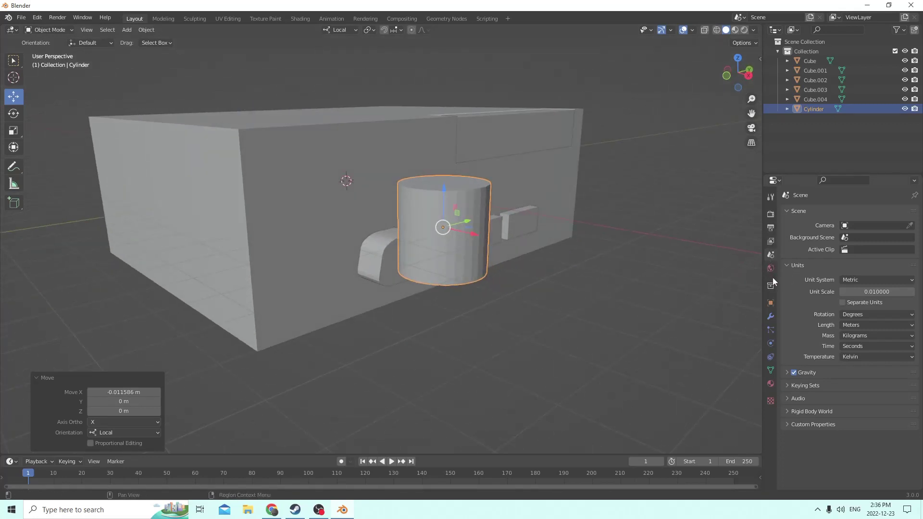
# Step: Show the cylinder's object transform properties
pyautogui.click(773, 285)
pyautogui.click(772, 267)
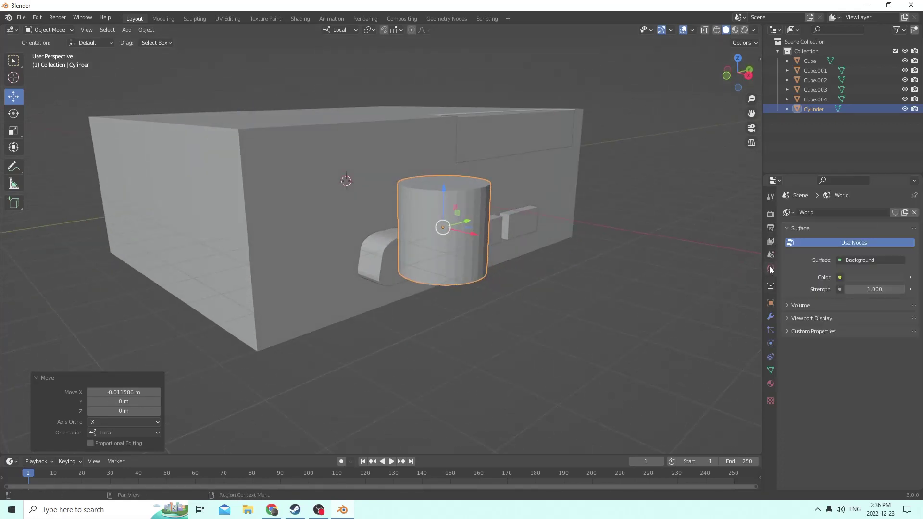
pyautogui.click(769, 257)
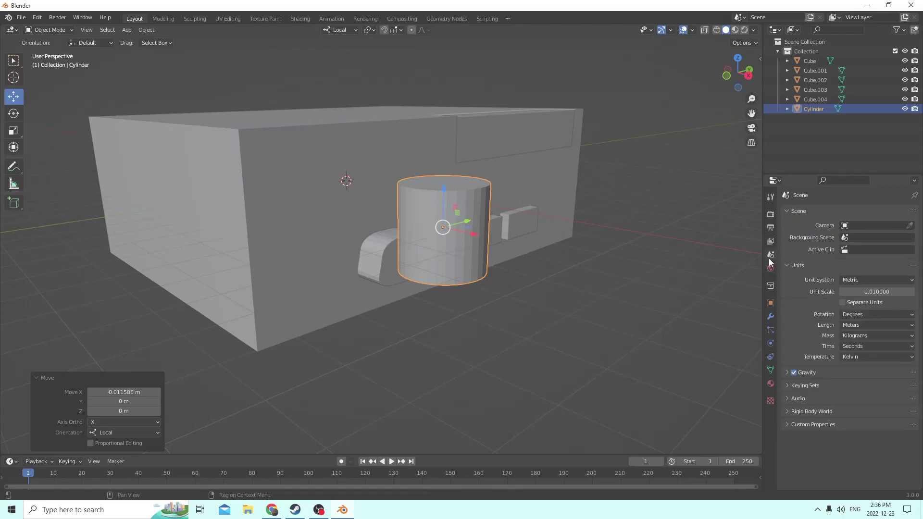
pyautogui.click(770, 302)
# Step: Try a 90° X rotation on the cylinder and reset it to 0°
pyautogui.doubleClick(860, 274)
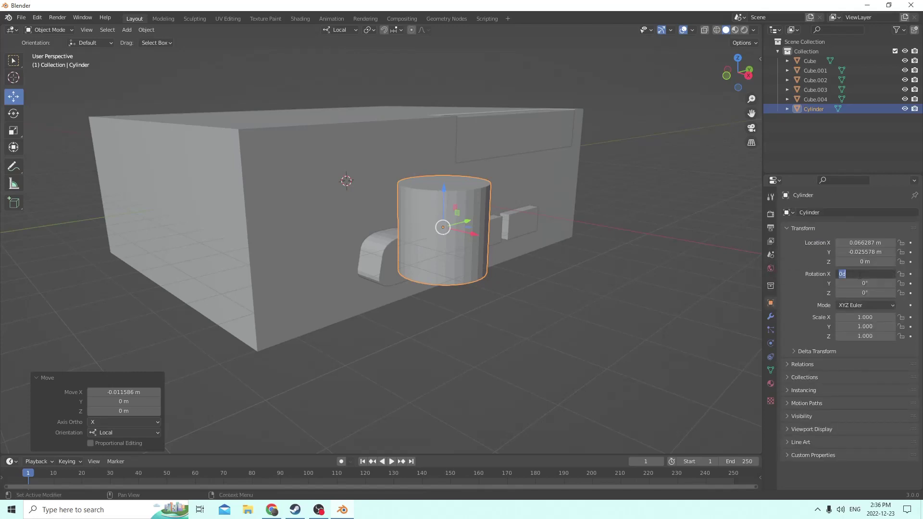
pyautogui.write('90')
pyautogui.press('Return')
pyautogui.doubleClick(858, 274)
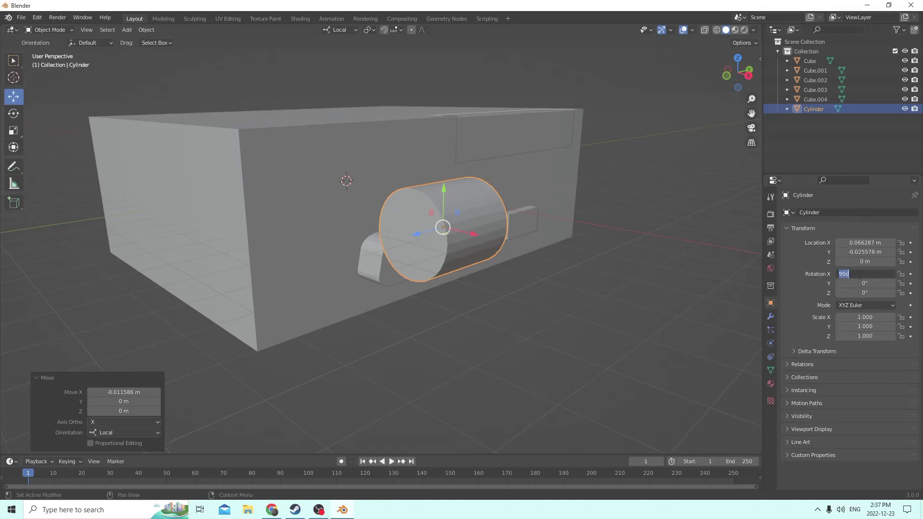
pyautogui.write('0')
pyautogui.press('Return')
# Step: Set the cylinder's Y rotation to 90° and scale it uniformly to about 0.36
pyautogui.doubleClick(854, 284)
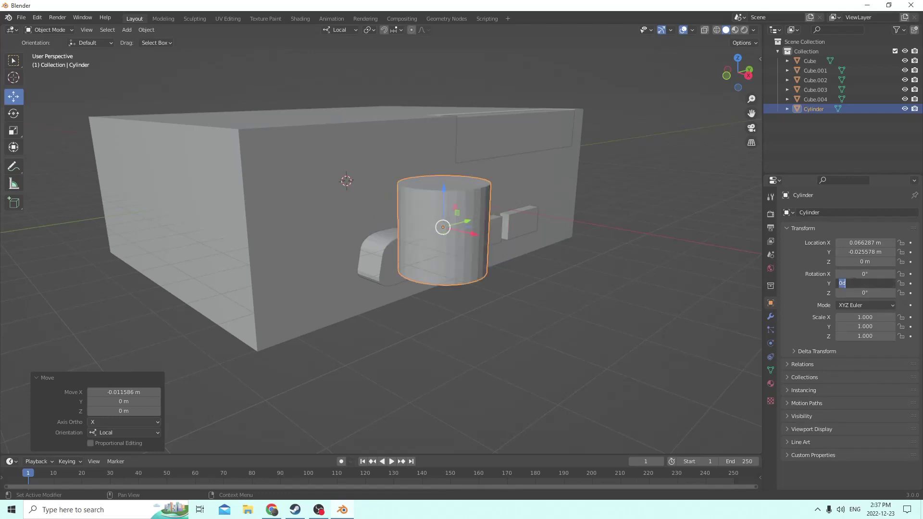
pyautogui.write('90')
pyautogui.press('Return')
pyautogui.moveTo(621, 154); pyautogui.dragTo(603, 158, button='middle')
pyautogui.press('s')
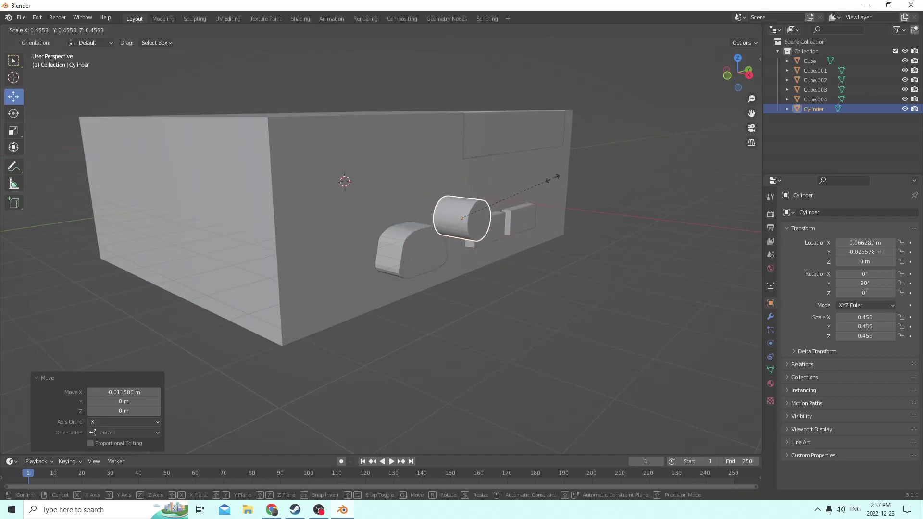
pyautogui.click(535, 184)
pyautogui.moveTo(534, 185); pyautogui.dragTo(124, 119, button='middle')
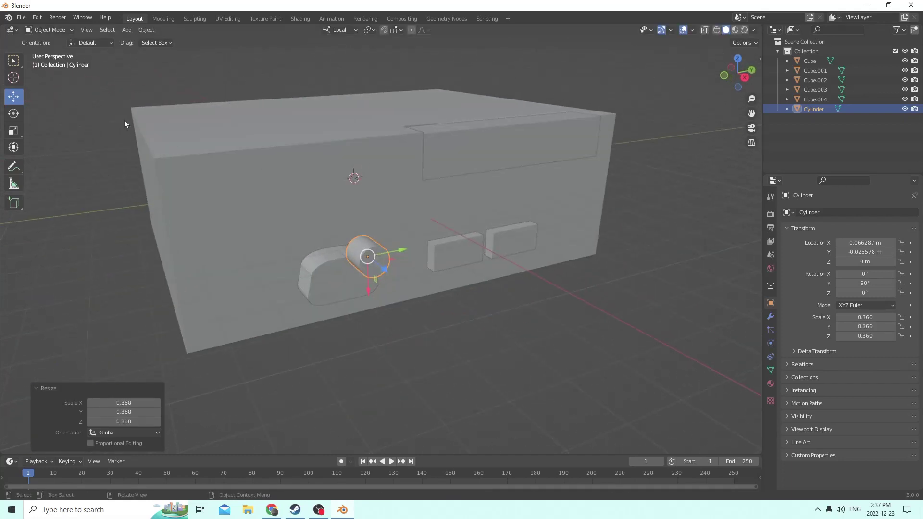
# Step: Stretch the cylinder lengthwise along its local Z axis to a scale of about 1.6
pyautogui.click(14, 131)
pyautogui.moveTo(227, 165); pyautogui.dragTo(486, 251, button='middle')
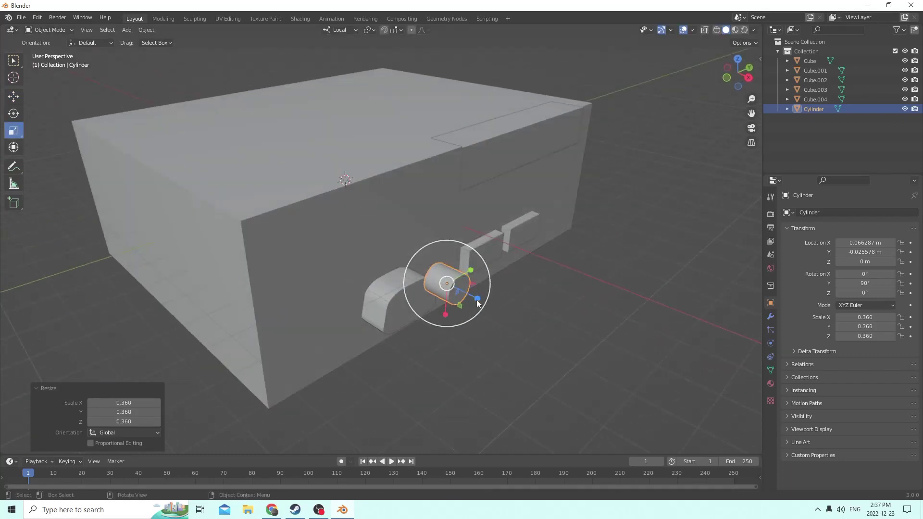
pyautogui.moveTo(477, 299); pyautogui.dragTo(602, 243)
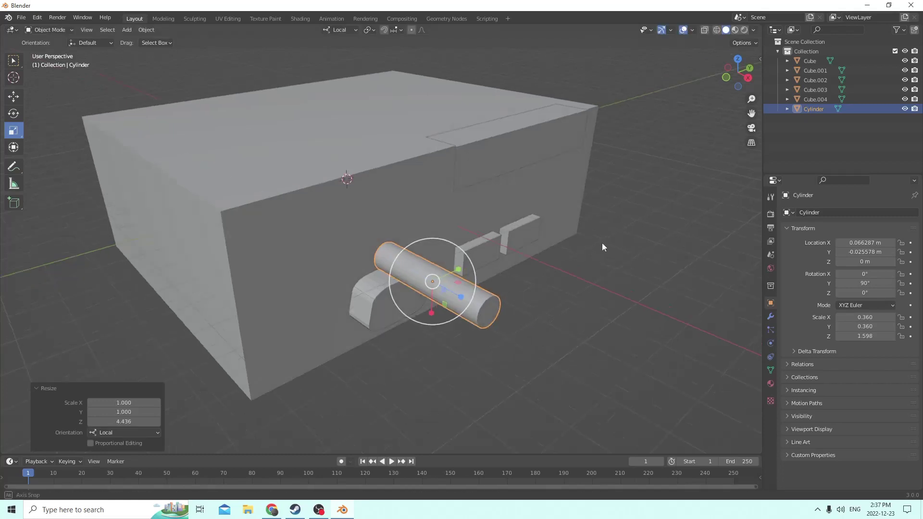
pyautogui.moveTo(602, 243); pyautogui.dragTo(611, 246, button='middle')
# Step: Shrink the long cylinder uniformly to a scale of about 0.10 in X and Y and 0.45 in Z
pyautogui.press('s')
pyautogui.click(414, 248)
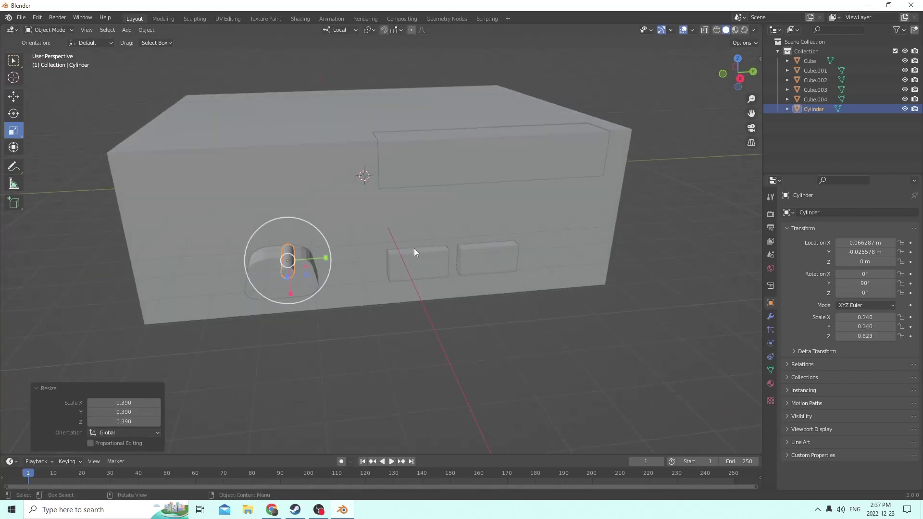
pyautogui.moveTo(414, 248); pyautogui.dragTo(498, 230, button='middle')
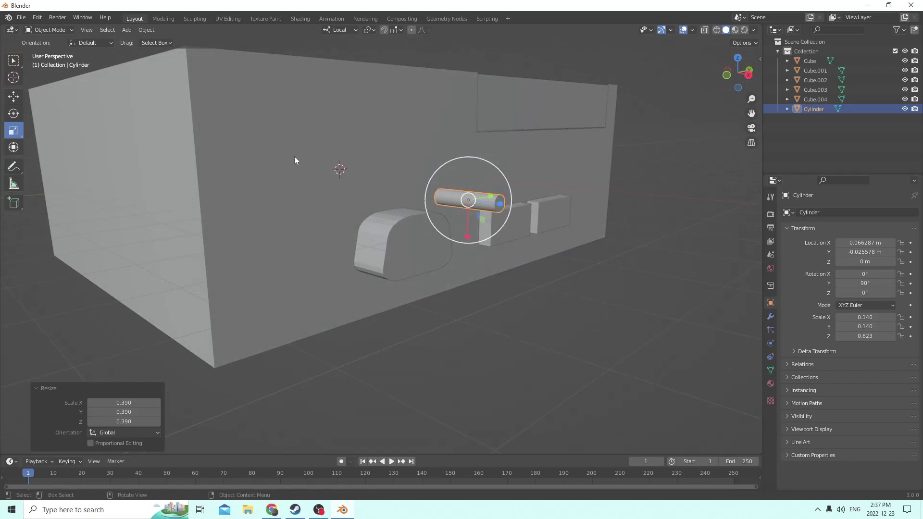
pyautogui.moveTo(294, 160); pyautogui.dragTo(644, 202, button='middle')
pyautogui.press('s')
pyautogui.click(582, 198)
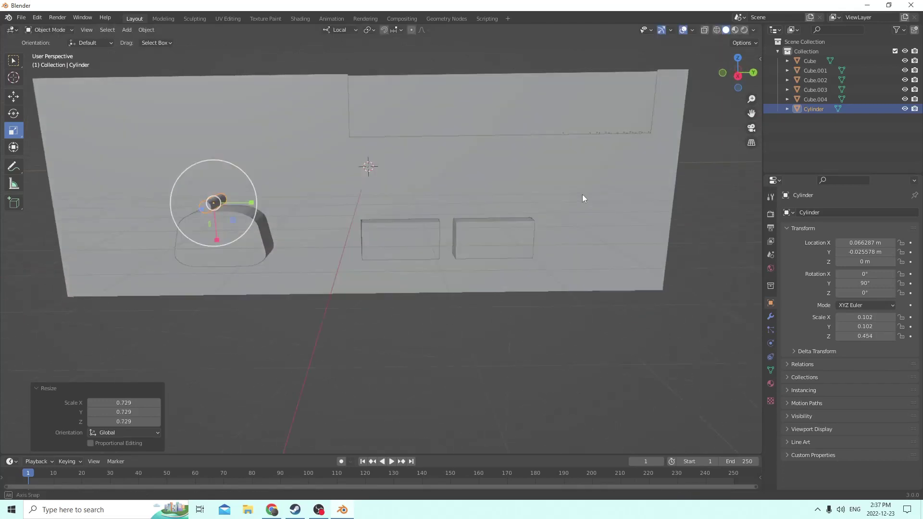
pyautogui.moveTo(582, 198); pyautogui.dragTo(281, 63, button='middle')
# Step: Move the thin cylinder into the trapezoidal block's front face, to about X 0.058 m, Y -0.028 m and Z -0.006 m
pyautogui.click(20, 96)
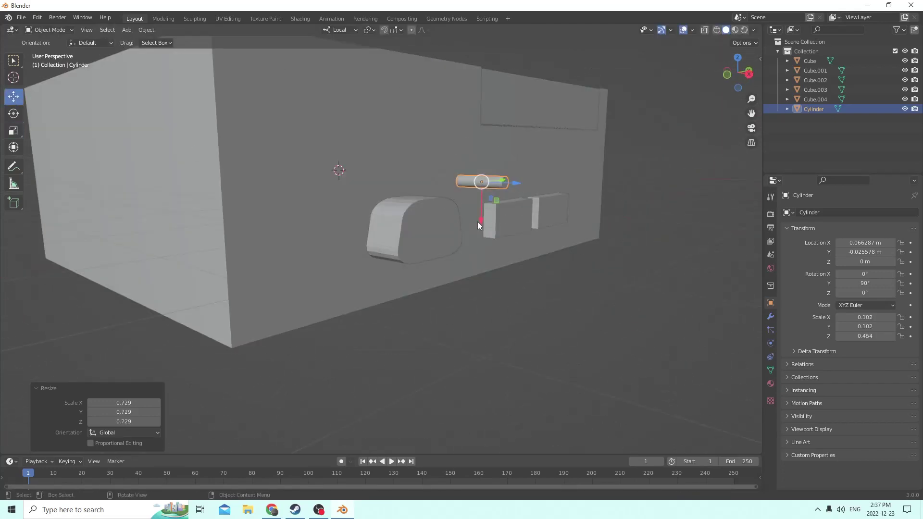
pyautogui.moveTo(478, 222); pyautogui.dragTo(480, 264)
pyautogui.moveTo(516, 230); pyautogui.dragTo(475, 232)
pyautogui.moveTo(475, 232); pyautogui.dragTo(294, 214, button='middle')
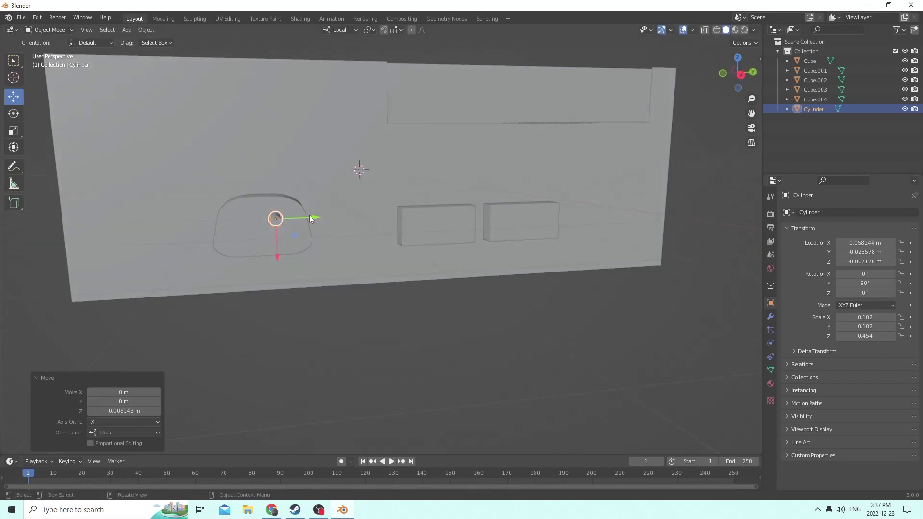
pyautogui.moveTo(309, 214); pyautogui.dragTo(298, 212)
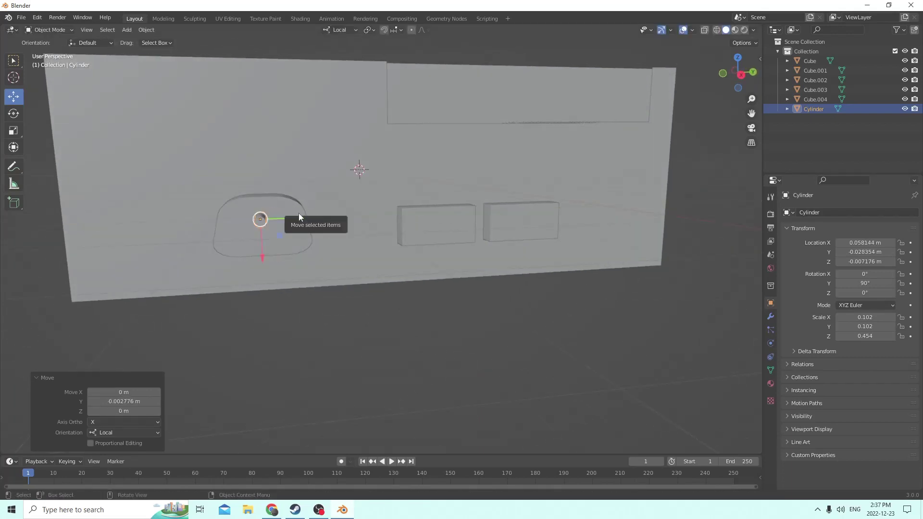
pyautogui.scroll(1, 299, 212)
pyautogui.moveTo(298, 212); pyautogui.dragTo(281, 202, button='middle')
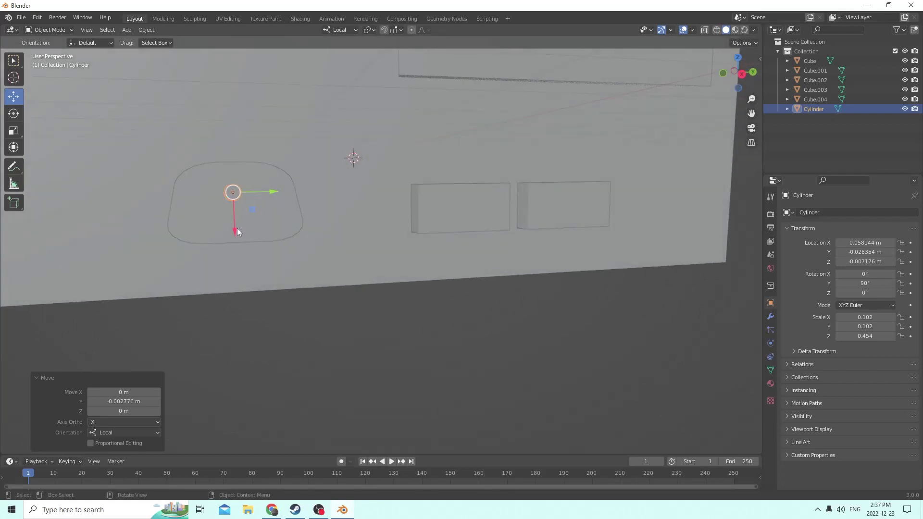
pyautogui.moveTo(238, 232); pyautogui.dragTo(235, 221)
pyautogui.moveTo(235, 220); pyautogui.dragTo(261, 237, button='middle')
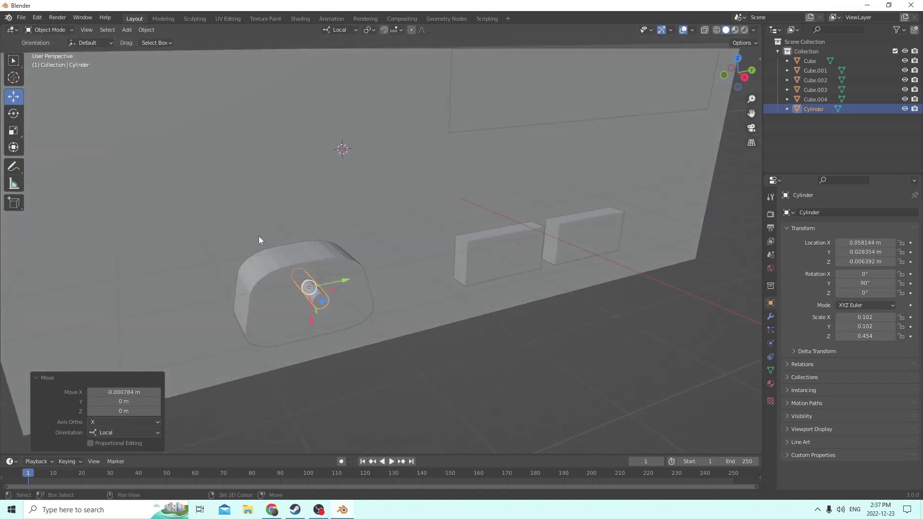
# Step: Duplicate the thin cylinder twice and place one copy on each side of it, about 0.003 m away along Y
pyautogui.hotkey('shift', 'd')
pyautogui.press('Escape')
pyautogui.moveTo(345, 280); pyautogui.dragTo(361, 274)
pyautogui.moveTo(362, 273); pyautogui.dragTo(327, 247, button='middle')
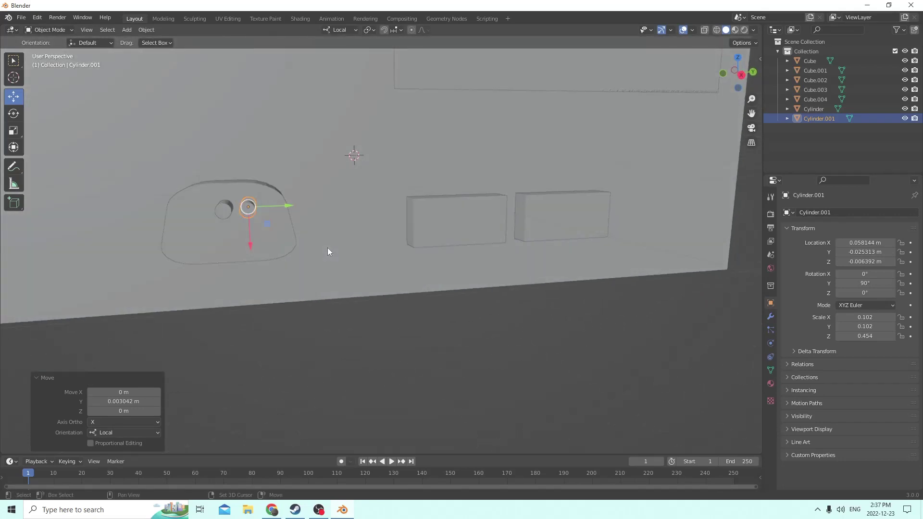
pyautogui.hotkey('shift', 'd')
pyautogui.press('Escape')
pyautogui.moveTo(285, 214); pyautogui.dragTo(250, 207, button='middle')
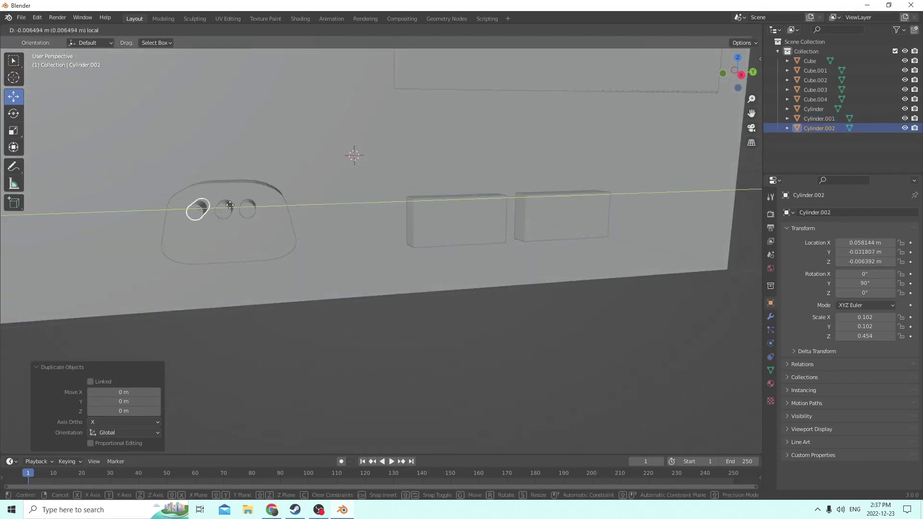
pyautogui.moveTo(250, 208); pyautogui.dragTo(230, 205)
pyautogui.moveTo(230, 206); pyautogui.dragTo(241, 203, button='middle')
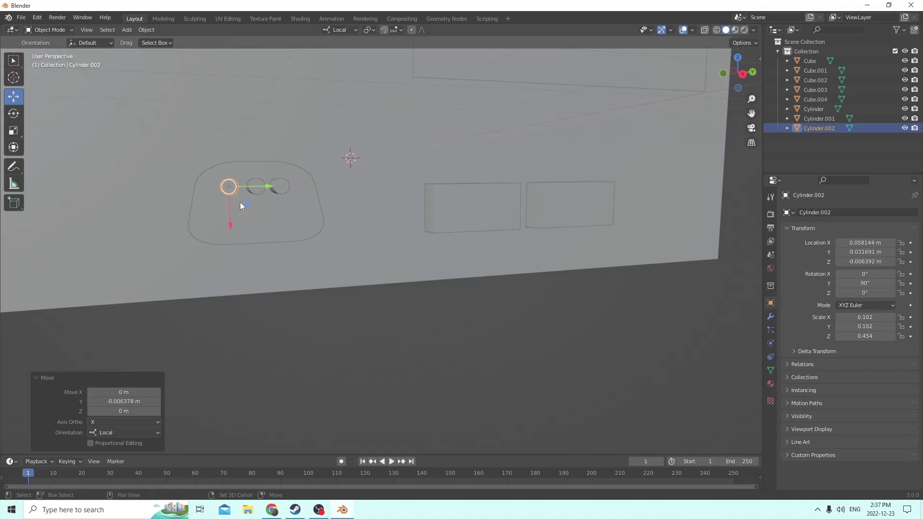
# Step: Duplicate each of the three cylinders about 0.0035 m lower to form a second row on the trapezoidal block
pyautogui.hotkey('shift', 'd')
pyautogui.press('Escape')
pyautogui.moveTo(231, 220); pyautogui.dragTo(285, 241)
pyautogui.click(256, 187)
pyautogui.hotkey('shift', 'd')
pyautogui.press('Escape')
pyautogui.click(281, 187)
pyautogui.hotkey('shift', 'd')
pyautogui.press('Escape')
pyautogui.moveTo(280, 208)
pyautogui.mouseDown(button='middle')
pyautogui.moveTo(255, 200)
pyautogui.moveTo(270, 198)
pyautogui.mouseUp(button='middle')
pyautogui.click(233, 212)
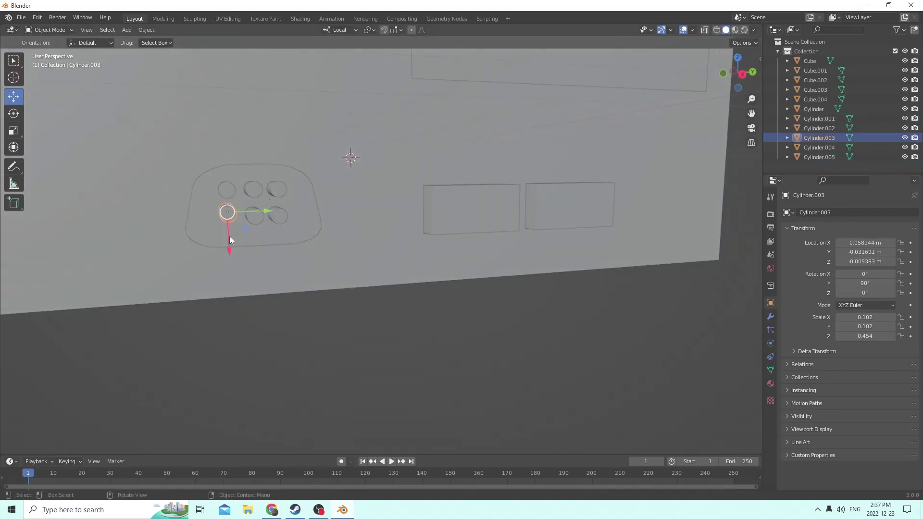
pyautogui.moveTo(227, 247); pyautogui.dragTo(229, 255)
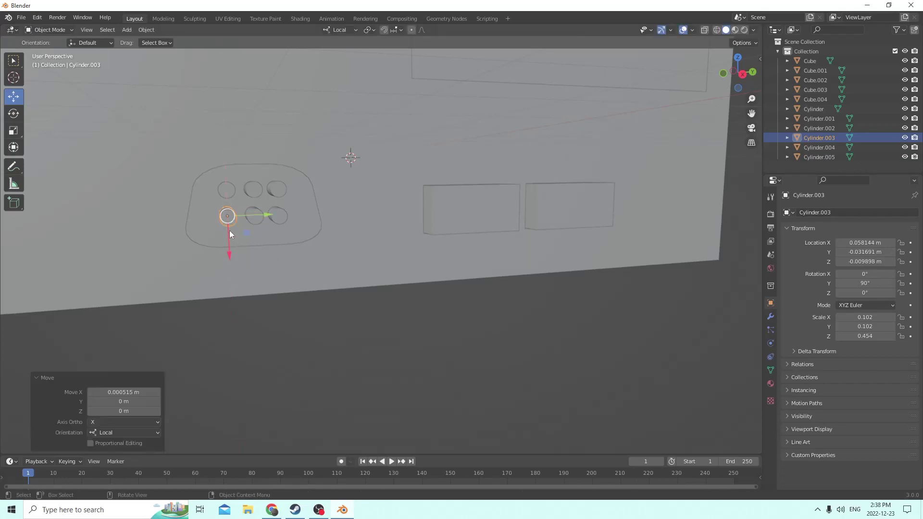
# Step: Subtract all six cylinders from the rounded trapezoidal block with the Bool Tool to cut six pin holes
pyautogui.moveTo(229, 230); pyautogui.dragTo(299, 234, button='middle')
pyautogui.keyDown('shift'); pyautogui.click(303, 242); pyautogui.keyUp('shift')
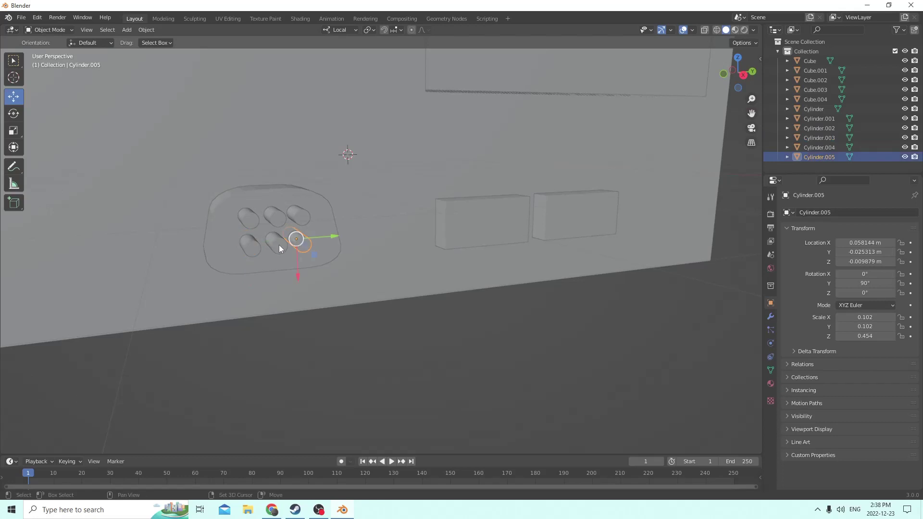
pyautogui.keyDown('shift'); pyautogui.click(279, 245); pyautogui.keyUp('shift')
pyautogui.keyDown('shift'); pyautogui.click(253, 243); pyautogui.keyUp('shift')
pyautogui.keyDown('shift'); pyautogui.click(252, 210); pyautogui.keyUp('shift')
pyautogui.keyDown('shift'); pyautogui.click(274, 214); pyautogui.keyUp('shift')
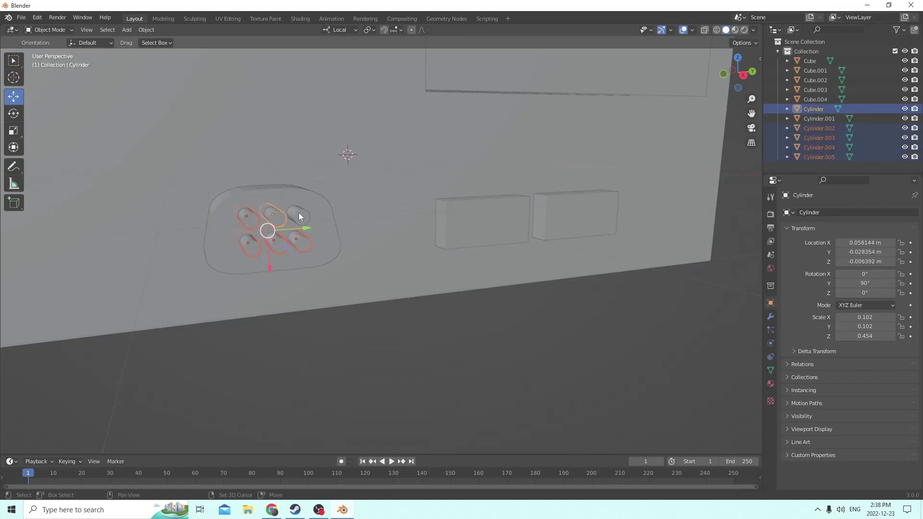
pyautogui.keyDown('shift'); pyautogui.click(298, 214); pyautogui.keyUp('shift')
pyautogui.moveTo(289, 210); pyautogui.dragTo(412, 258, button='middle')
pyautogui.keyDown('shift'); pyautogui.click(412, 259); pyautogui.keyUp('shift')
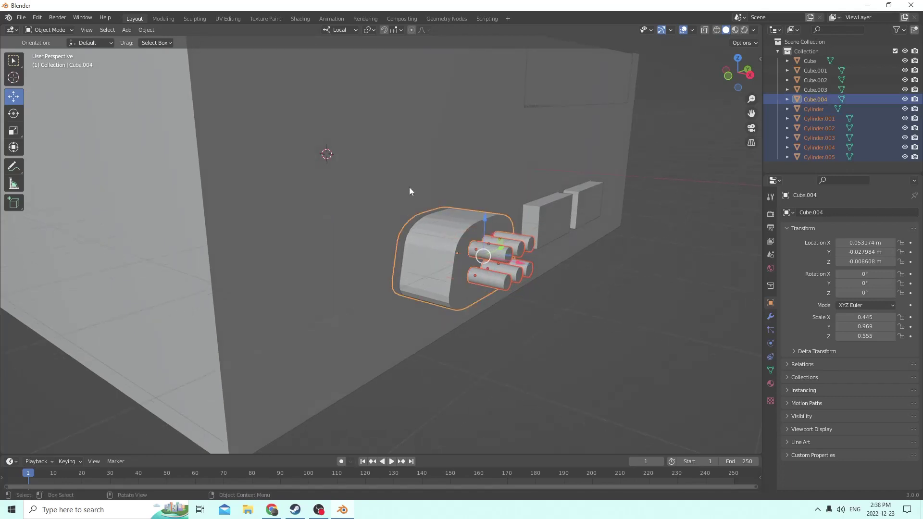
pyautogui.click(145, 31)
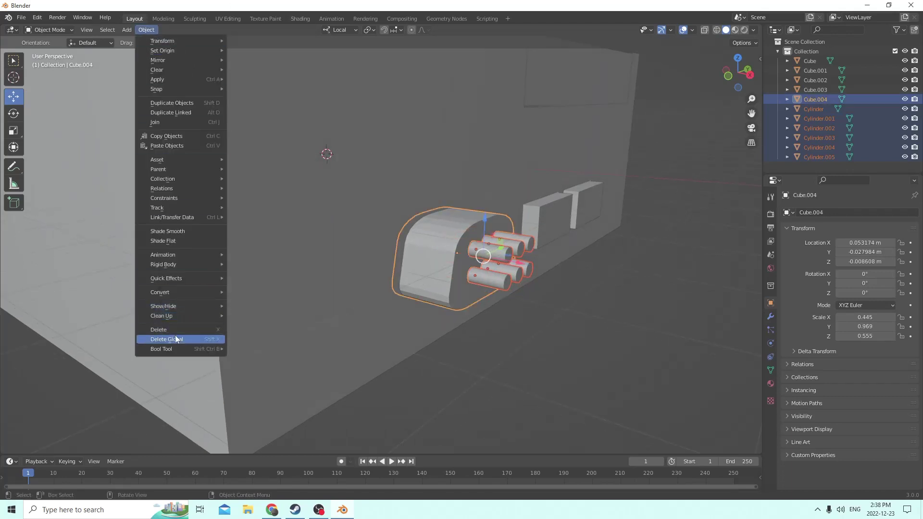
pyautogui.moveTo(176, 351)
pyautogui.click(258, 361)
pyautogui.moveTo(258, 361); pyautogui.dragTo(320, 258, button='middle')
pyautogui.press('Tab')
pyautogui.press('Tab')
pyautogui.moveTo(414, 293); pyautogui.dragTo(364, 285, button='middle')
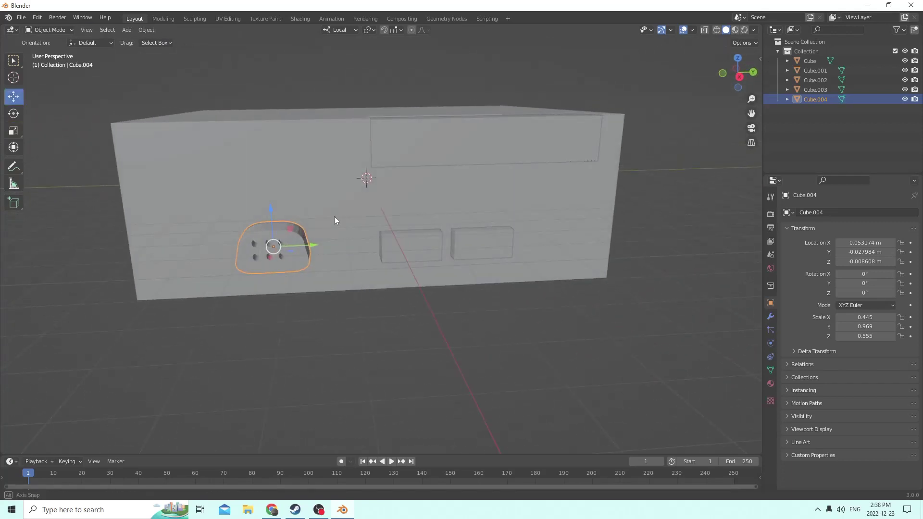
# Step: Duplicate the holed connector block and place the copy beside it along negative Y on the box's front
pyautogui.moveTo(333, 216); pyautogui.dragTo(409, 232, button='middle')
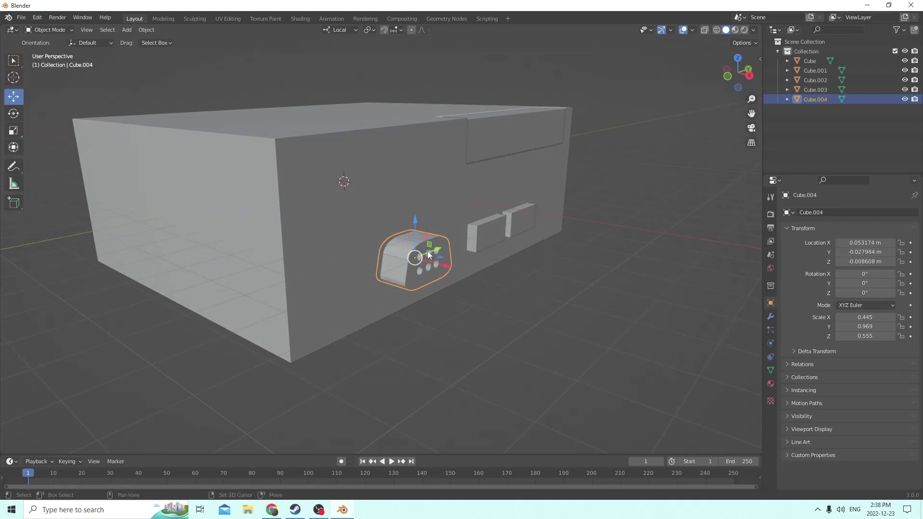
pyautogui.hotkey('shift', 'd')
pyautogui.rightClick(445, 229)
pyautogui.moveTo(445, 229); pyautogui.dragTo(362, 248, button='middle')
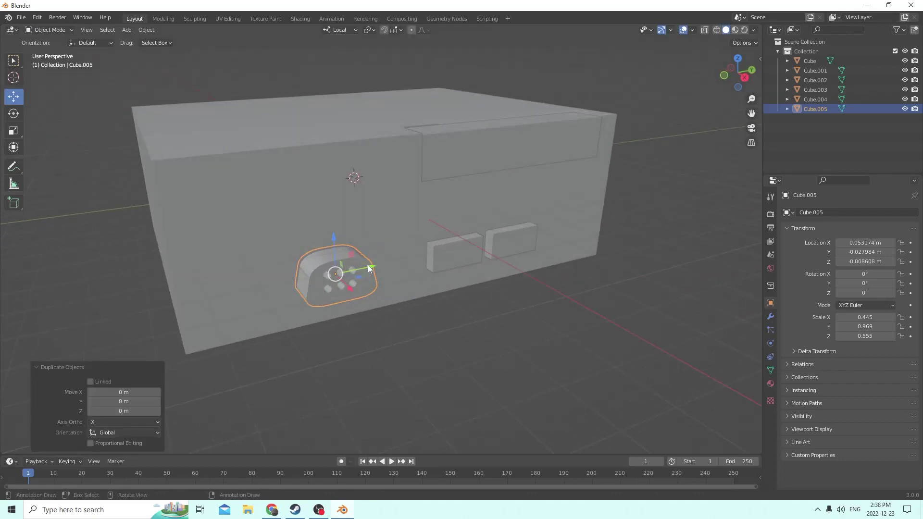
pyautogui.moveTo(369, 268); pyautogui.dragTo(273, 290)
pyautogui.moveTo(272, 290); pyautogui.dragTo(387, 297, button='middle')
pyautogui.scroll(-2, 283, 288)
pyautogui.scroll(3, 302, 289)
# Step: Join both connector blocks and the two small rectangular blocks into the main box
pyautogui.keyDown('shift'); pyautogui.click(435, 264); pyautogui.keyUp('shift')
pyautogui.keyDown('shift'); pyautogui.click(473, 233); pyautogui.keyUp('shift')
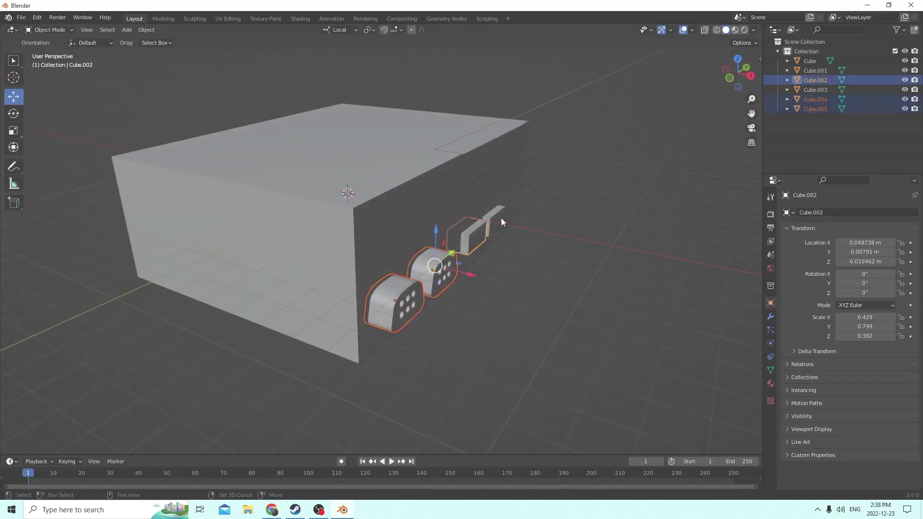
pyautogui.keyDown('shift'); pyautogui.click(501, 218); pyautogui.keyUp('shift')
pyautogui.keyDown('shift'); pyautogui.click(420, 190); pyautogui.keyUp('shift')
pyautogui.hotkey('ctrl', 'j')
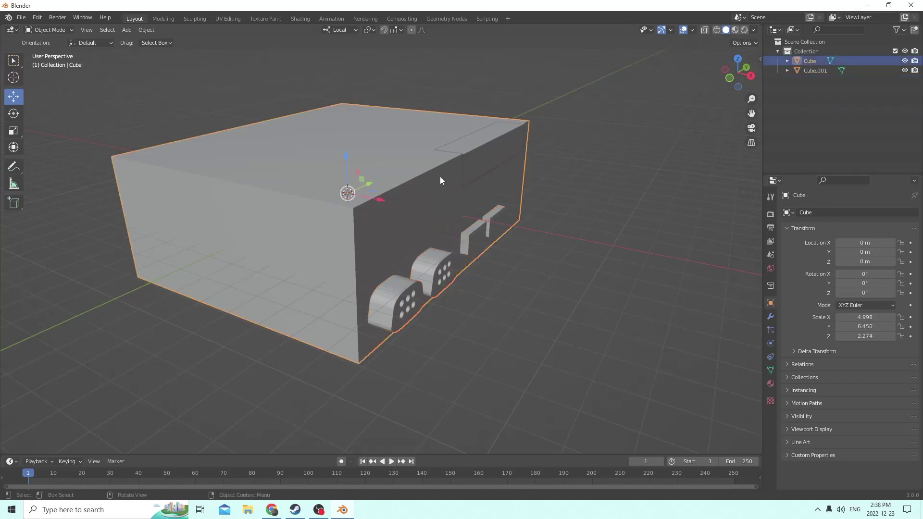
# Step: Join the separated upper corner section to the main box
pyautogui.moveTo(439, 177); pyautogui.dragTo(393, 182, button='middle')
pyautogui.click(477, 165)
pyautogui.moveTo(478, 165)
pyautogui.mouseDown(button='middle')
pyautogui.moveTo(475, 138)
pyautogui.moveTo(502, 143)
pyautogui.moveTo(415, 165)
pyautogui.moveTo(482, 161)
pyautogui.mouseUp(button='middle')
pyautogui.scroll(-2, 491, 149)
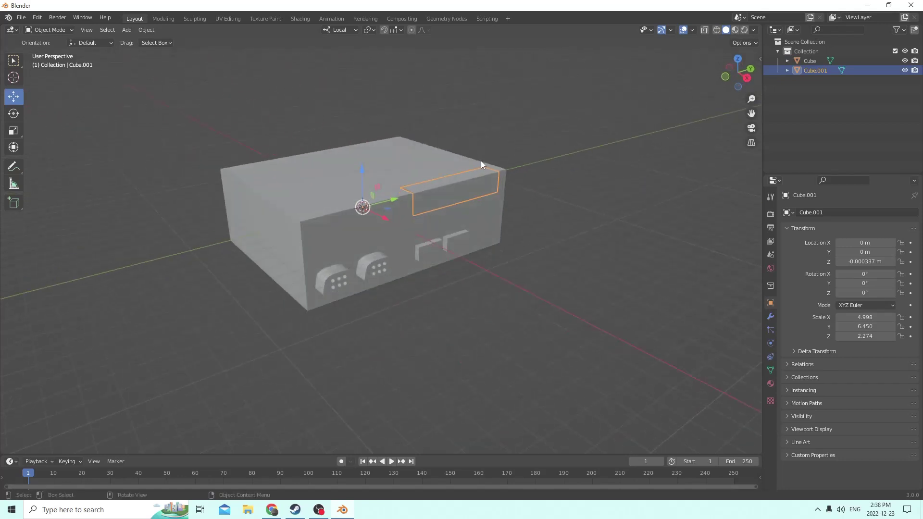
pyautogui.keyDown('shift'); pyautogui.click(317, 224); pyautogui.keyUp('shift')
pyautogui.hotkey('ctrl', 'j')
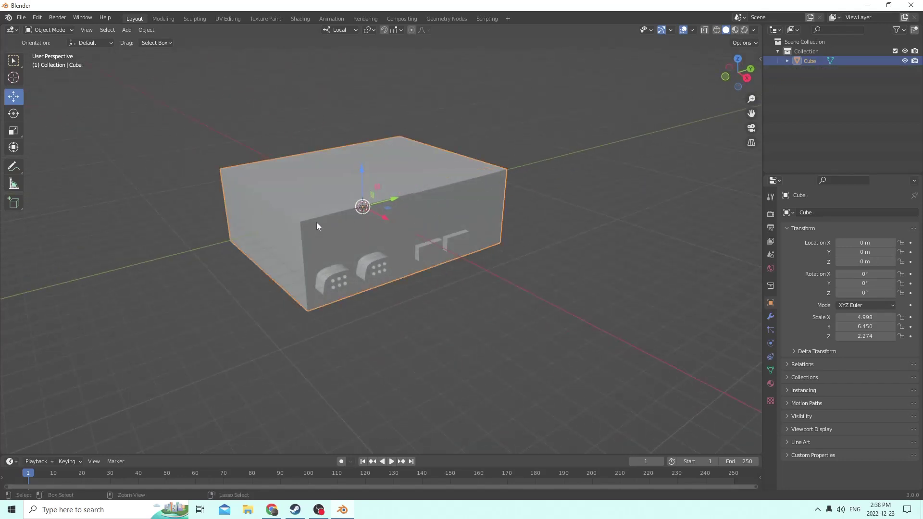
# Step: Examine the joined box's mesh edges, connectors and small blocks in Edit Mode
pyautogui.scroll(-3, 316, 226)
pyautogui.moveTo(317, 226)
pyautogui.mouseDown(button='middle')
pyautogui.moveTo(351, 228)
pyautogui.moveTo(325, 227)
pyautogui.mouseUp(button='middle')
pyautogui.press('Tab')
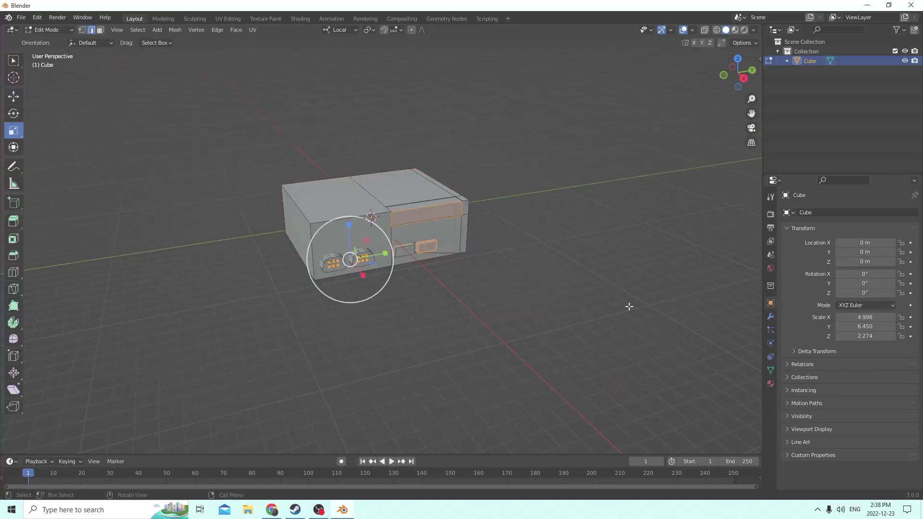
pyautogui.moveTo(629, 306); pyautogui.dragTo(511, 309, button='middle')
pyautogui.press('Tab')
pyautogui.press('Tab')
pyautogui.scroll(4, 505, 313)
pyautogui.scroll(3, 506, 313)
pyautogui.scroll(-6, 624, 297)
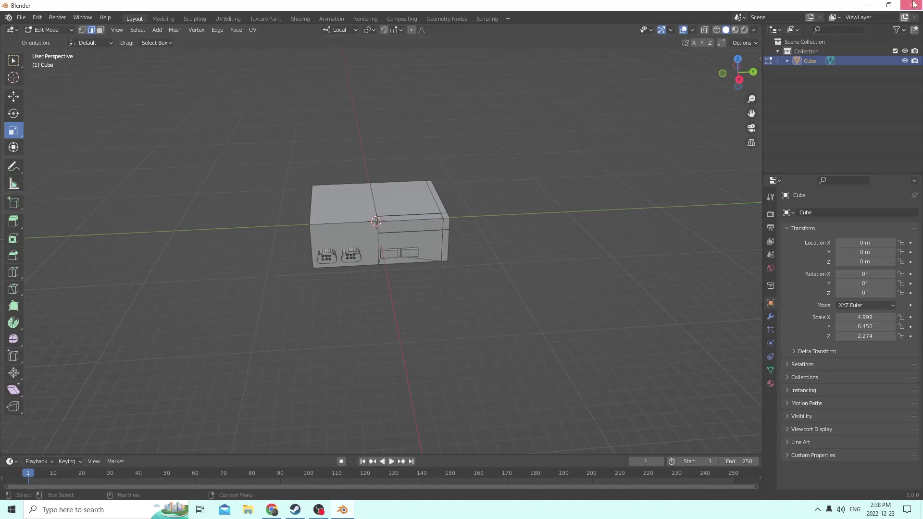
pyautogui.moveTo(760, 116); pyautogui.dragTo(632, 247, button='middle')
pyautogui.scroll(4, 521, 239)
pyautogui.press('Tab')
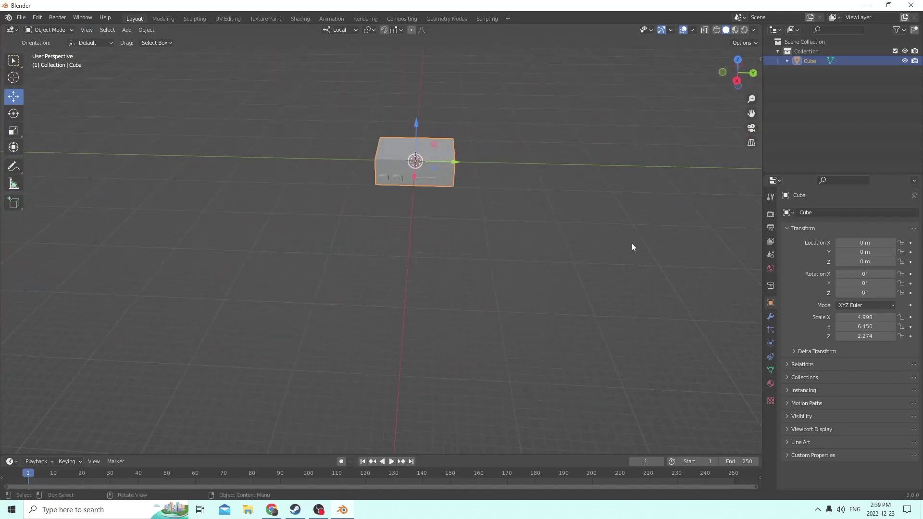
# Step: Add a new cube and move it about 0.24 m along X, out in front of the box
pyautogui.hotkey('shift', 'a')
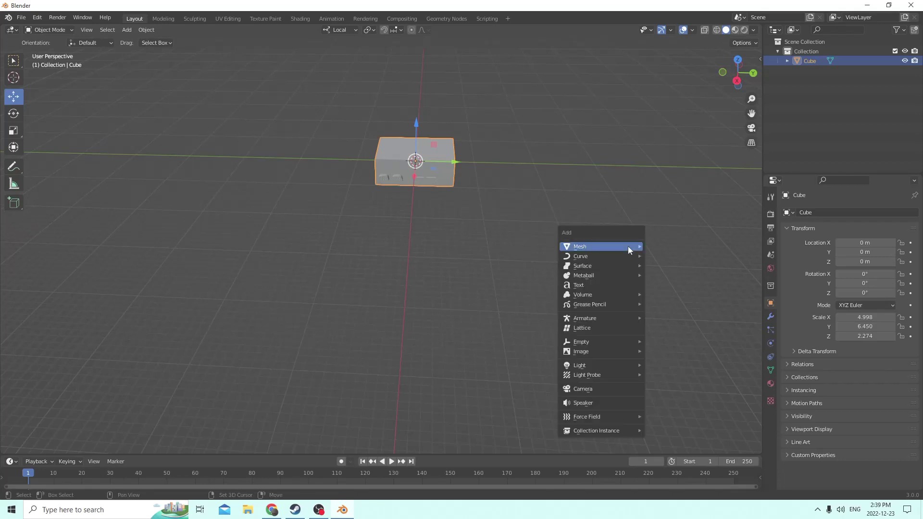
pyautogui.moveTo(628, 246)
pyautogui.click(666, 256)
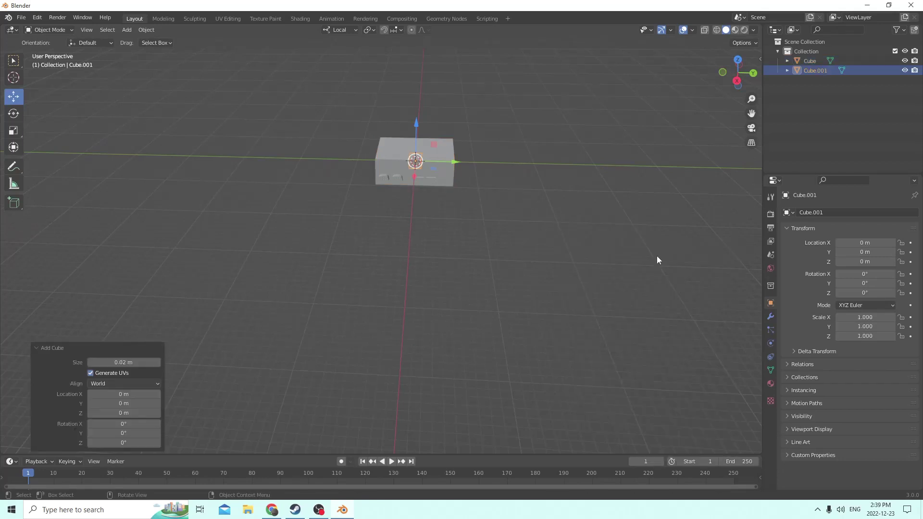
pyautogui.moveTo(587, 269); pyautogui.dragTo(443, 228, button='middle')
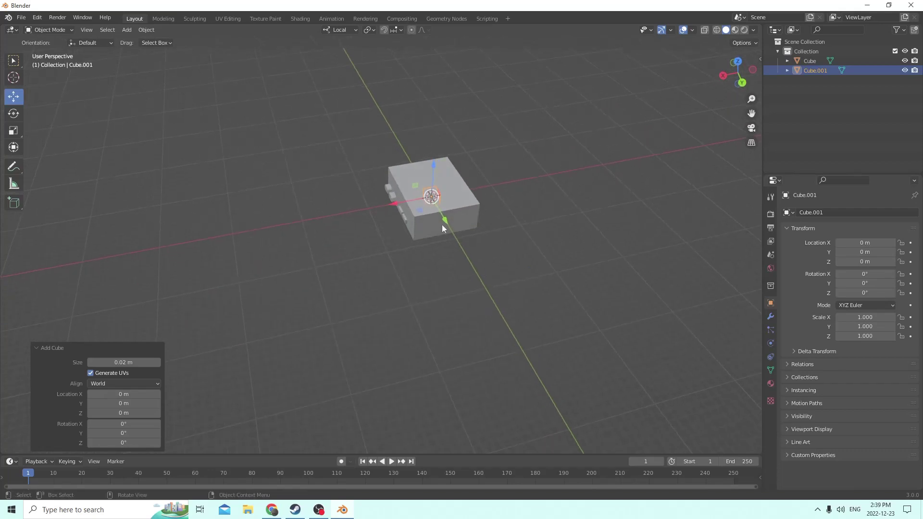
pyautogui.moveTo(387, 207); pyautogui.dragTo(236, 236)
pyautogui.moveTo(235, 237); pyautogui.dragTo(337, 239, button='middle')
pyautogui.moveTo(448, 255); pyautogui.dragTo(472, 243, button='middle')
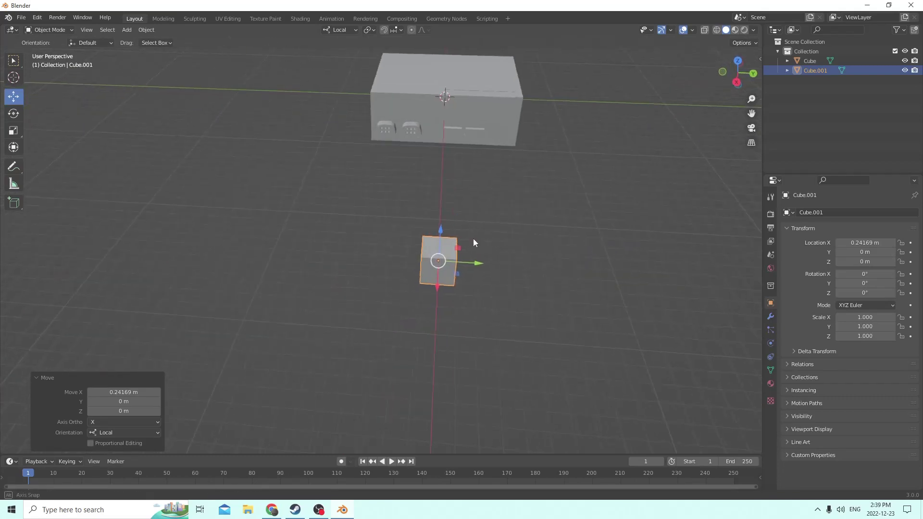
# Step: Scale the new cube into a flat slab of about 1.26 in X, 3.12 in Y and 0.42 in Z
pyautogui.click(12, 131)
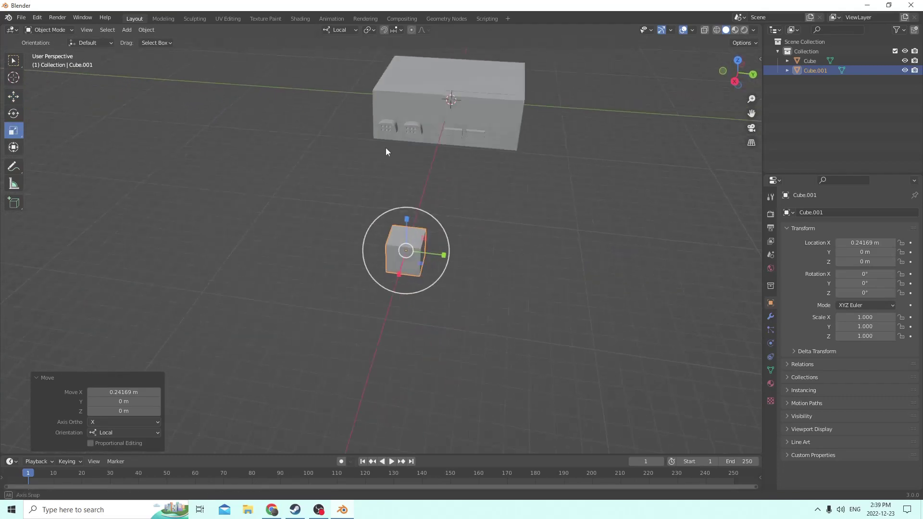
pyautogui.moveTo(387, 148); pyautogui.dragTo(332, 122, button='middle')
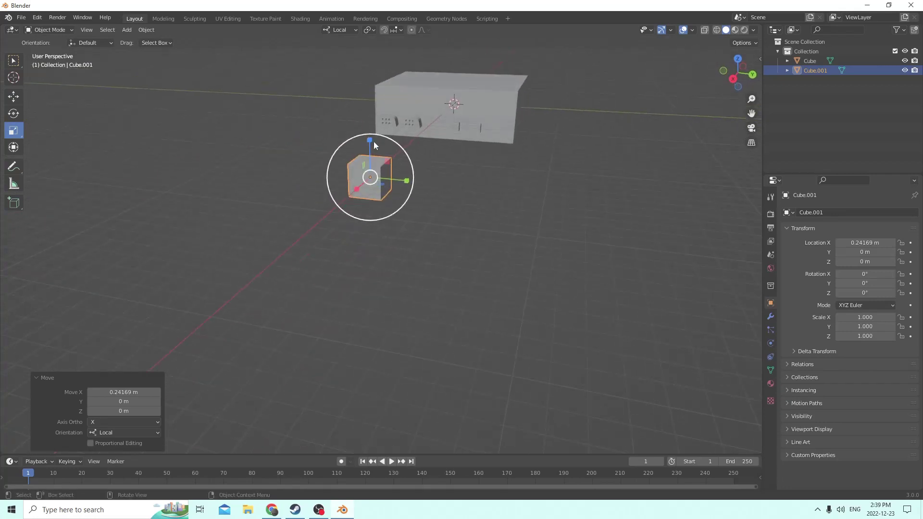
pyautogui.moveTo(370, 140); pyautogui.dragTo(370, 161)
pyautogui.moveTo(370, 162); pyautogui.dragTo(415, 285, button='middle')
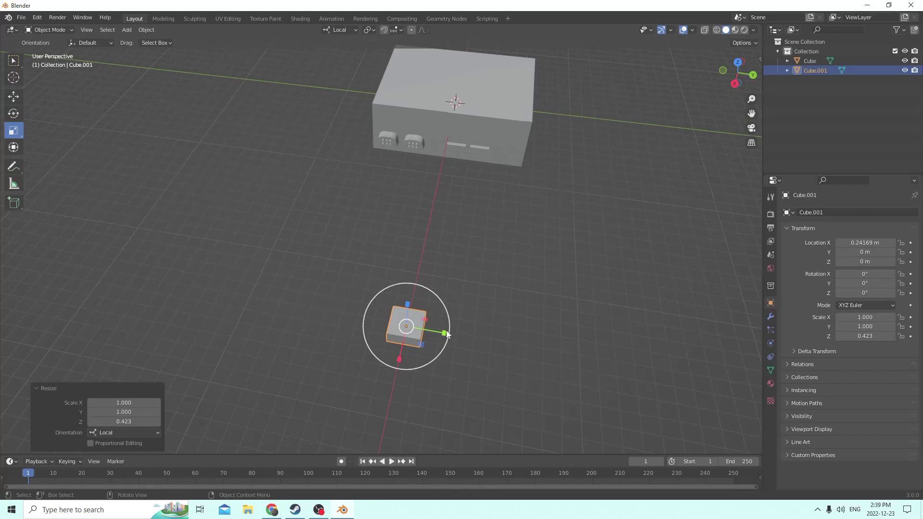
pyautogui.moveTo(447, 334); pyautogui.dragTo(521, 335)
pyautogui.moveTo(520, 335); pyautogui.dragTo(494, 301, button='middle')
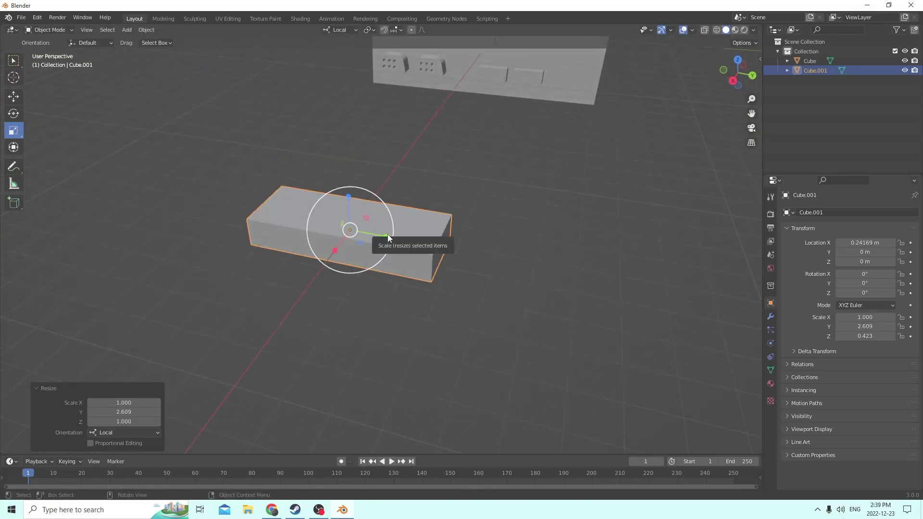
pyautogui.moveTo(387, 237); pyautogui.dragTo(390, 240)
pyautogui.moveTo(390, 241); pyautogui.dragTo(150, 238, button='middle')
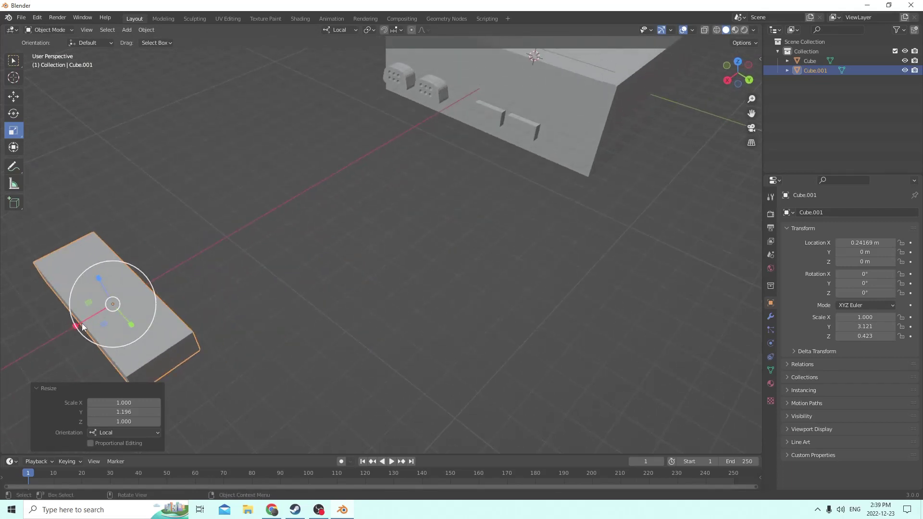
pyautogui.moveTo(75, 326); pyautogui.dragTo(141, 306)
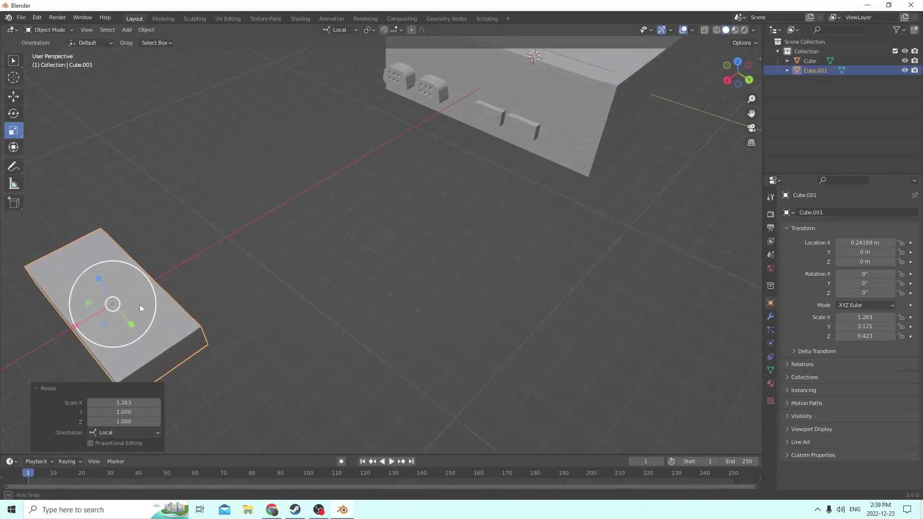
pyautogui.moveTo(140, 304); pyautogui.dragTo(172, 290, button='middle')
pyautogui.moveTo(355, 245); pyautogui.dragTo(355, 250, button='middle')
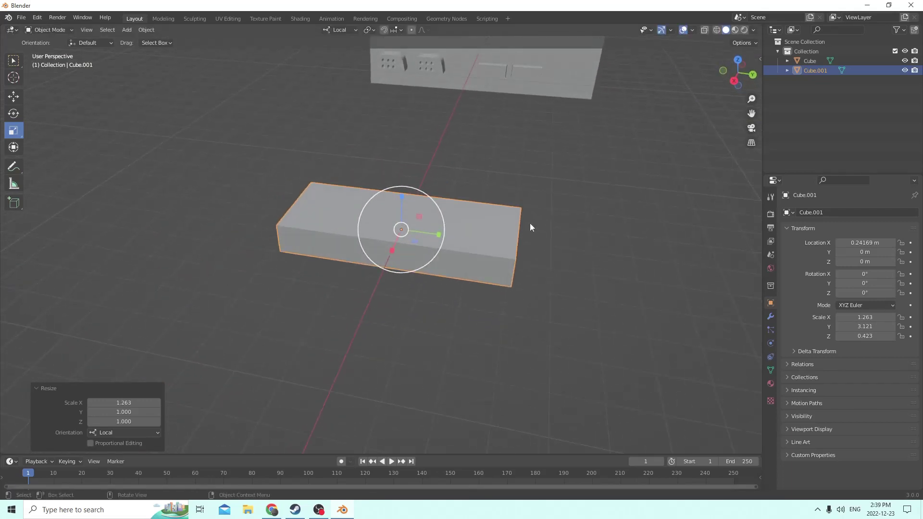
# Step: Inset the slab's top face by about 0.0007 m and scale the inset face to 0.96 along X
pyautogui.scroll(8, 549, 226)
pyautogui.scroll(-6, 550, 226)
pyautogui.moveTo(542, 224)
pyautogui.mouseDown(button='middle')
pyautogui.moveTo(544, 236)
pyautogui.moveTo(531, 217)
pyautogui.mouseUp(button='middle')
pyautogui.scroll(-2, 542, 230)
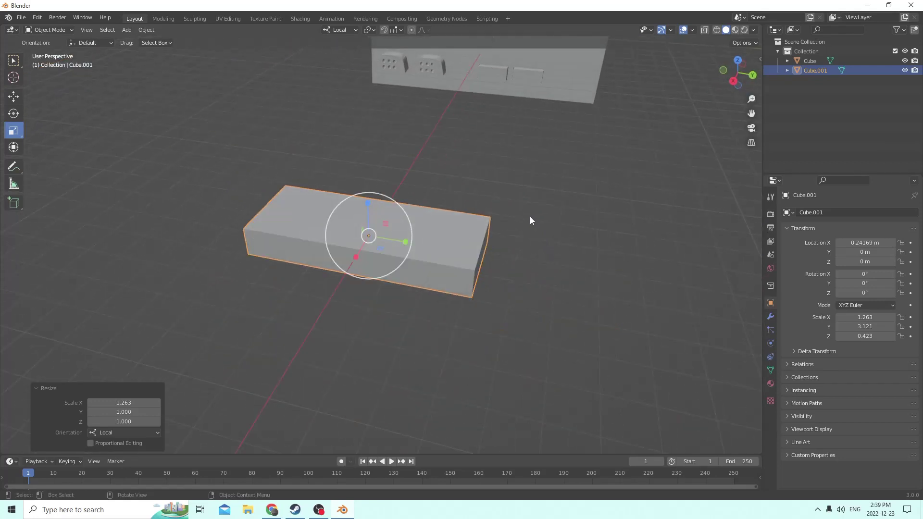
pyautogui.press('Tab')
pyautogui.click(474, 235)
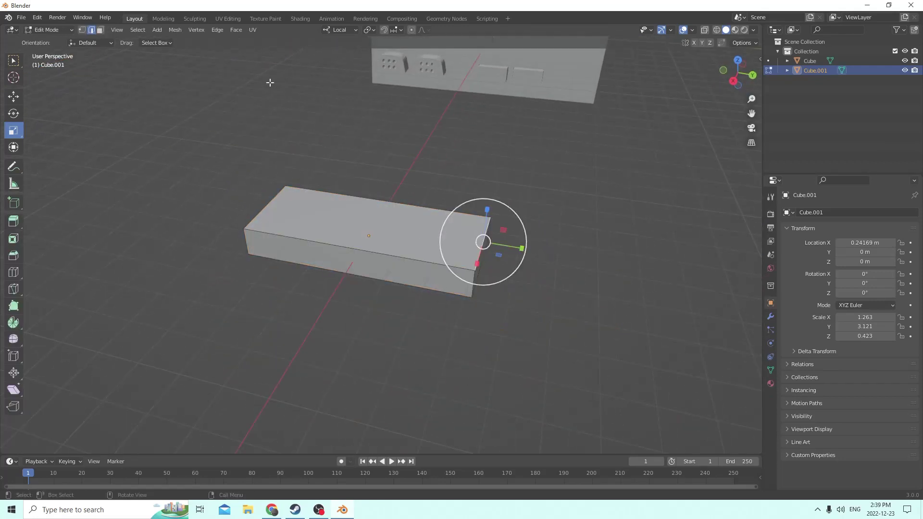
pyautogui.click(101, 31)
pyautogui.click(427, 235)
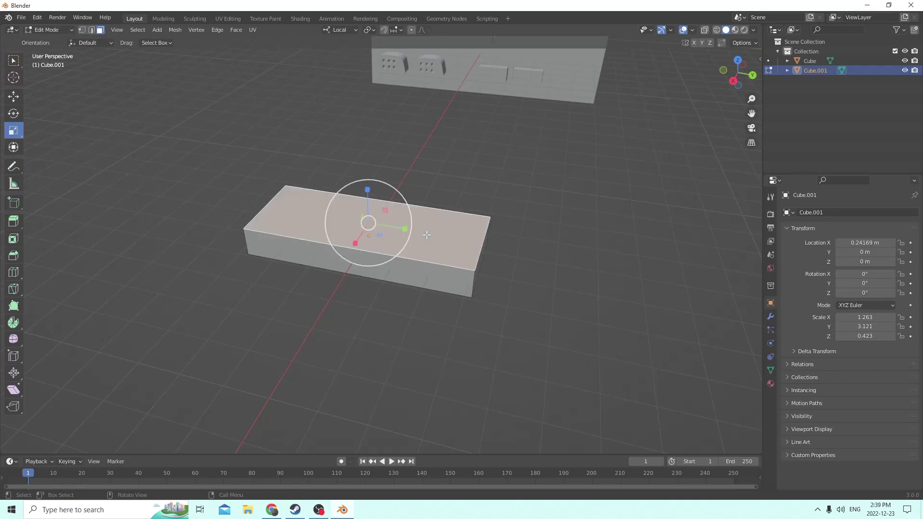
pyautogui.press('i')
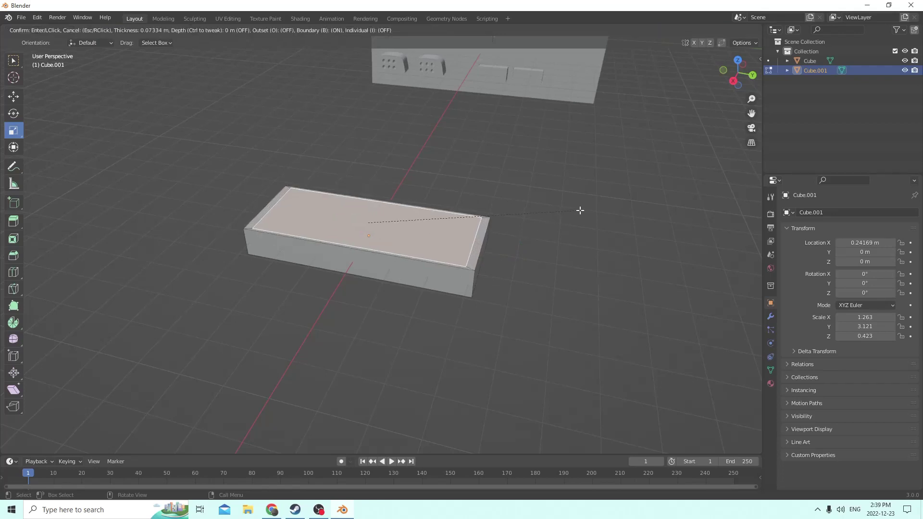
pyautogui.click(579, 209)
pyautogui.moveTo(581, 208); pyautogui.dragTo(505, 221, button='middle')
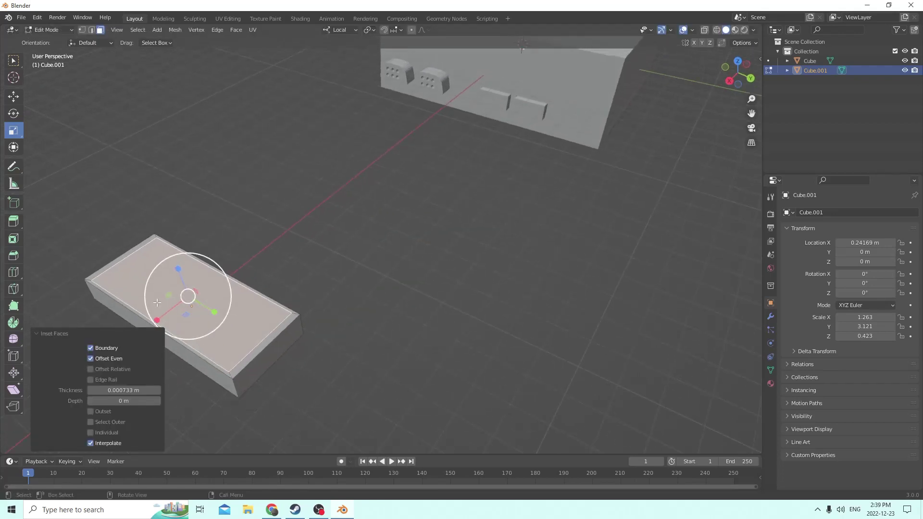
pyautogui.moveTo(157, 320); pyautogui.dragTo(159, 318)
pyautogui.moveTo(158, 319); pyautogui.dragTo(212, 262, button='middle')
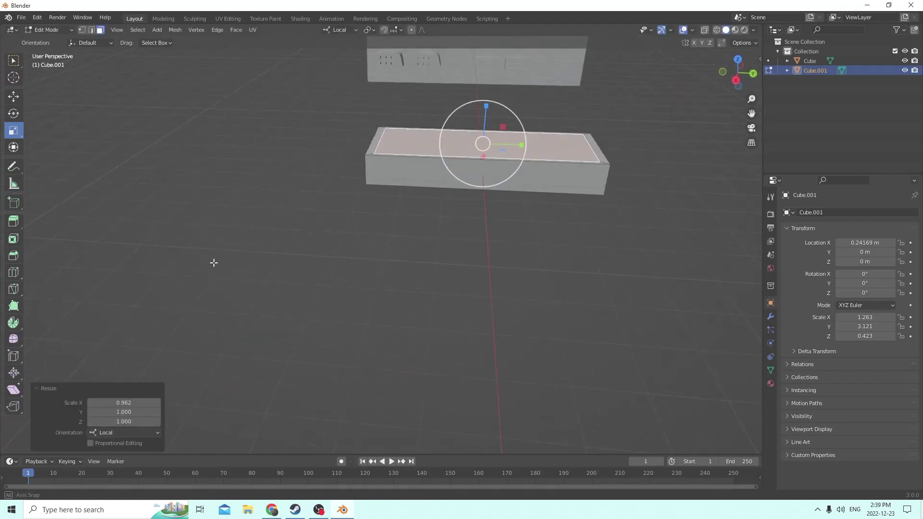
# Step: Extrude the slab's inset top face about 0.0004 m down to form a shallow recess
pyautogui.click(19, 96)
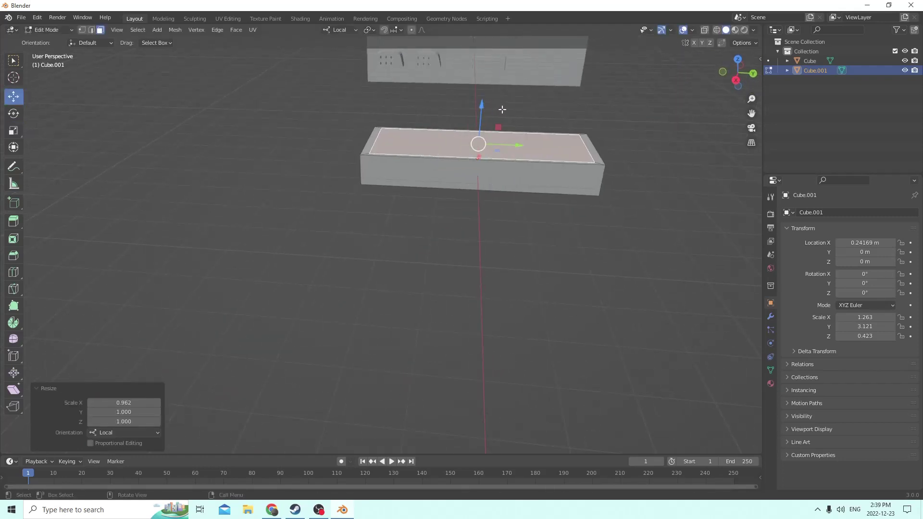
pyautogui.moveTo(503, 109)
pyautogui.mouseDown(button='middle')
pyautogui.moveTo(488, 116)
pyautogui.moveTo(510, 111)
pyautogui.mouseUp(button='middle')
pyautogui.scroll(3, 488, 115)
pyautogui.moveTo(433, 84); pyautogui.dragTo(433, 80, button='middle')
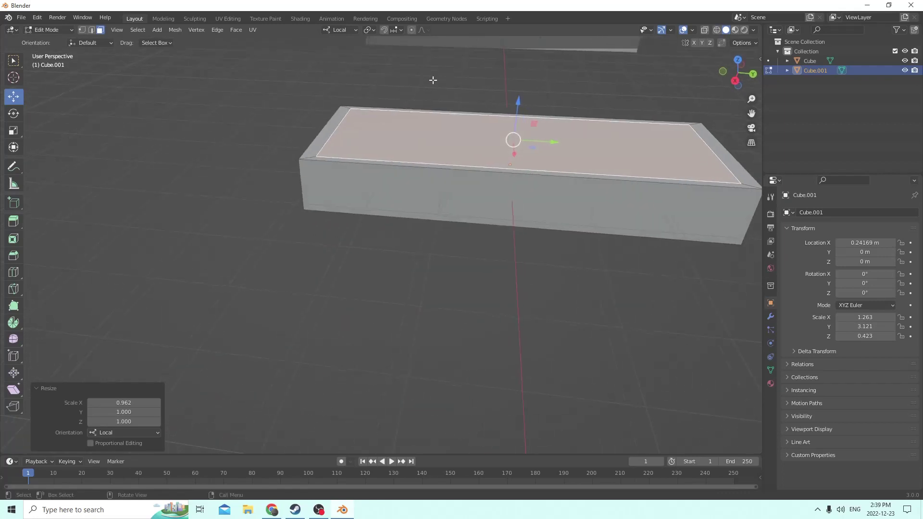
pyautogui.scroll(-3, 432, 83)
pyautogui.scroll(3, 451, 97)
pyautogui.press('e')
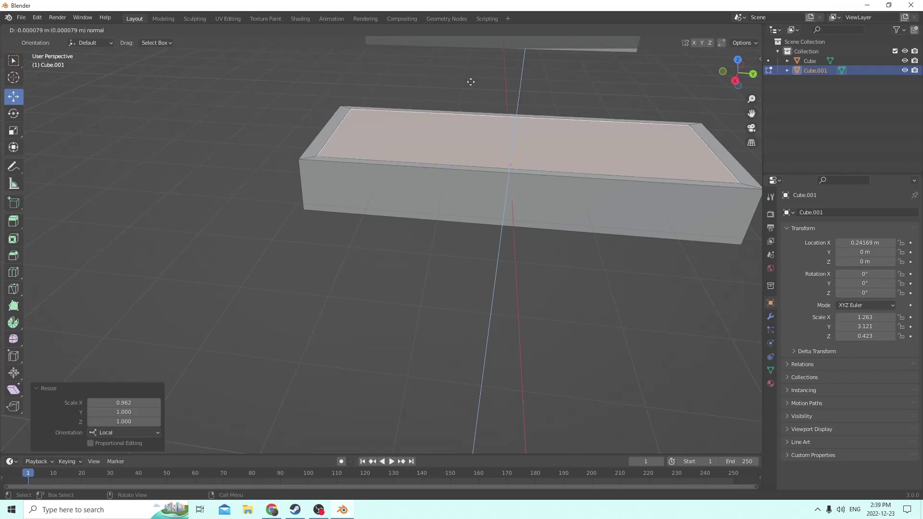
pyautogui.click(469, 84)
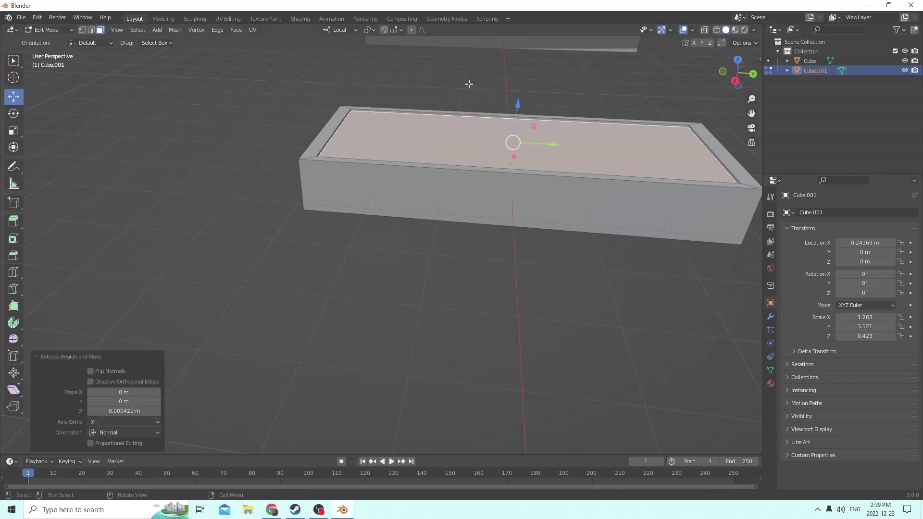
pyautogui.moveTo(470, 82)
pyautogui.mouseDown(button='middle')
pyautogui.moveTo(453, 93)
pyautogui.moveTo(471, 95)
pyautogui.mouseUp(button='middle')
pyautogui.click(461, 91)
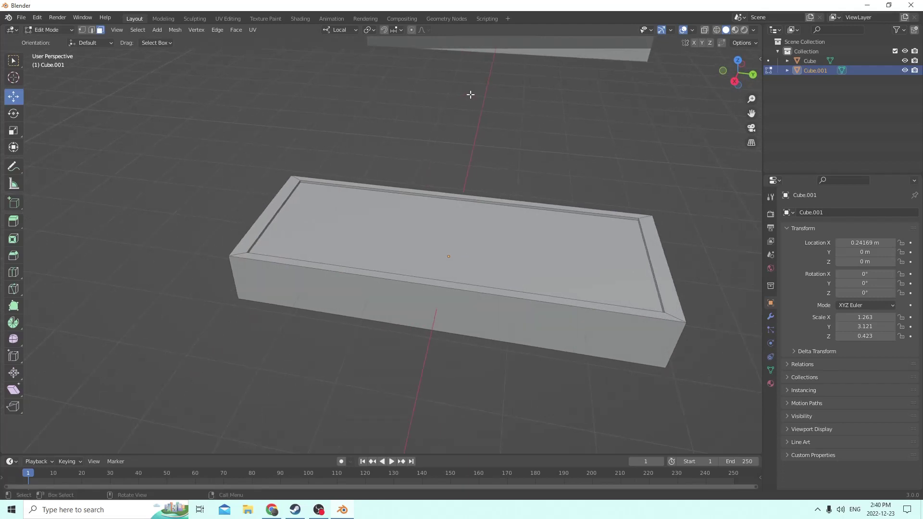
pyautogui.moveTo(471, 94); pyautogui.dragTo(668, 158, button='middle')
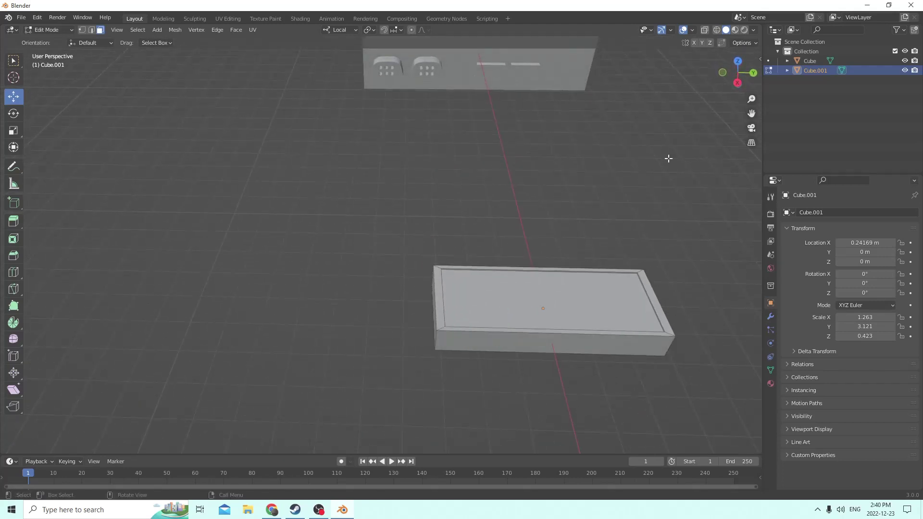
pyautogui.moveTo(752, 115); pyautogui.dragTo(607, 25)
pyautogui.moveTo(604, 153); pyautogui.dragTo(603, 158, button='middle')
pyautogui.hotkey('shift', 'a')
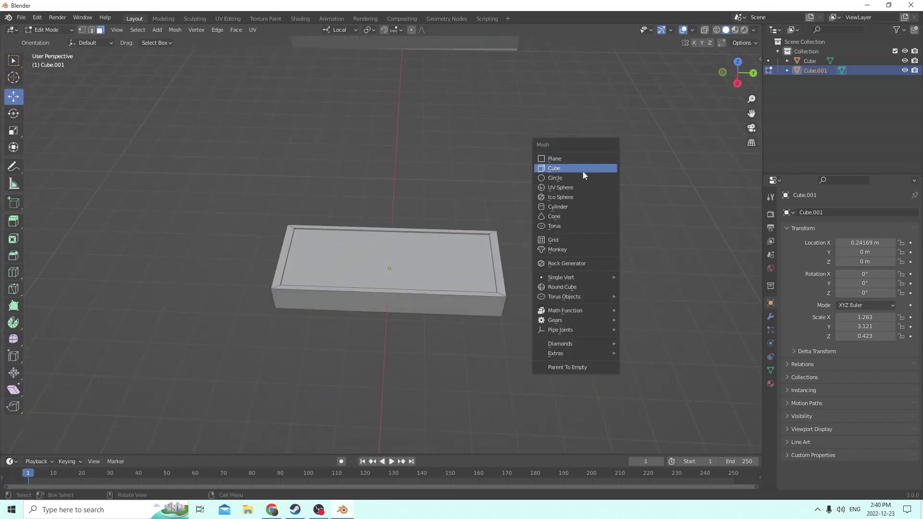
pyautogui.click(576, 205)
pyautogui.scroll(-4, 572, 202)
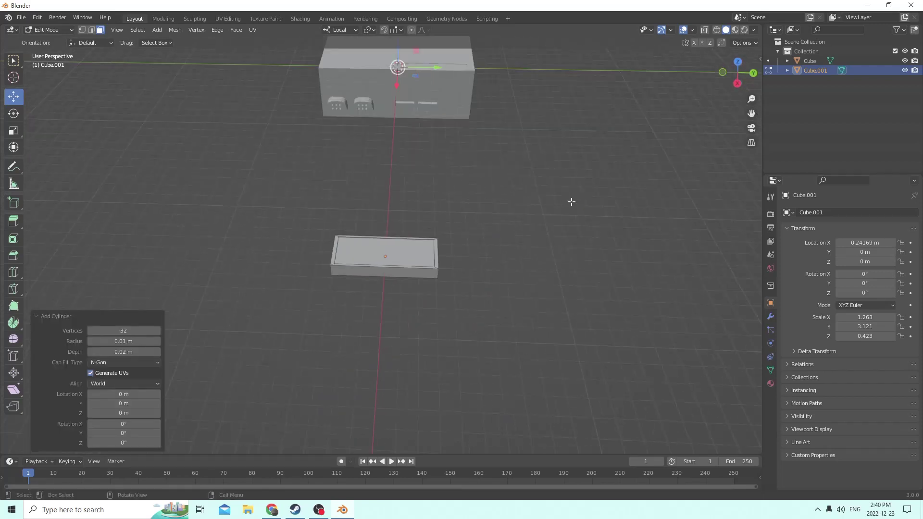
pyautogui.moveTo(570, 202); pyautogui.dragTo(494, 206, button='middle')
pyautogui.moveTo(442, 112); pyautogui.dragTo(150, 215)
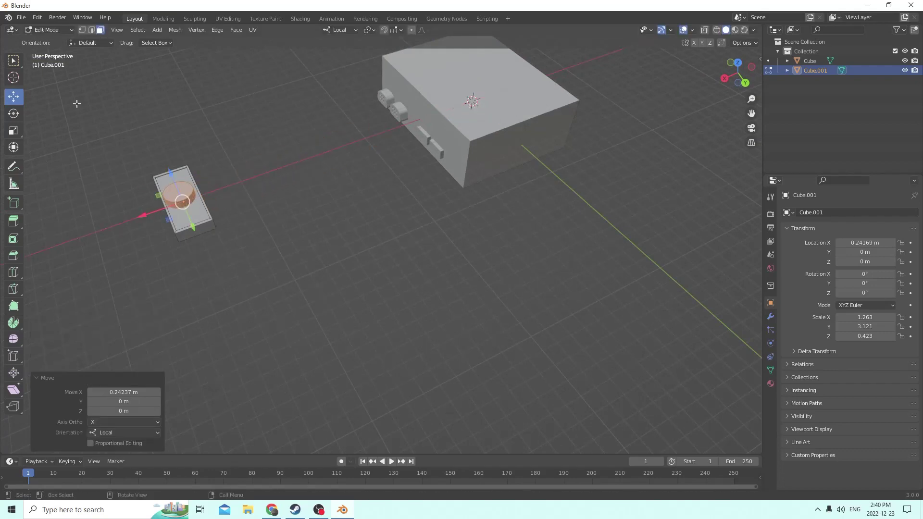
pyautogui.click(33, 19)
pyautogui.click(51, 28)
pyautogui.click(37, 17)
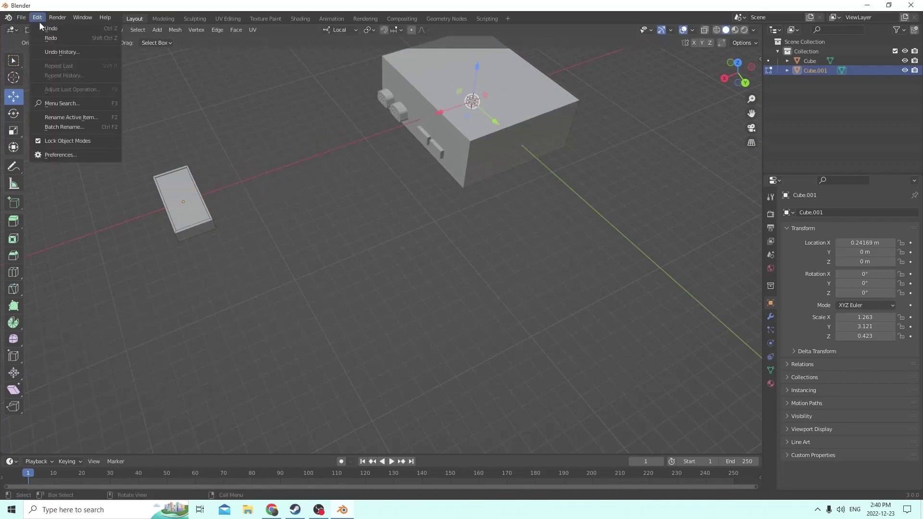
pyautogui.click(56, 37)
# Step: Add a cylinder as a separate object and move it about 0.2425 m along X onto the slab
pyautogui.moveTo(281, 140); pyautogui.dragTo(304, 140, button='middle')
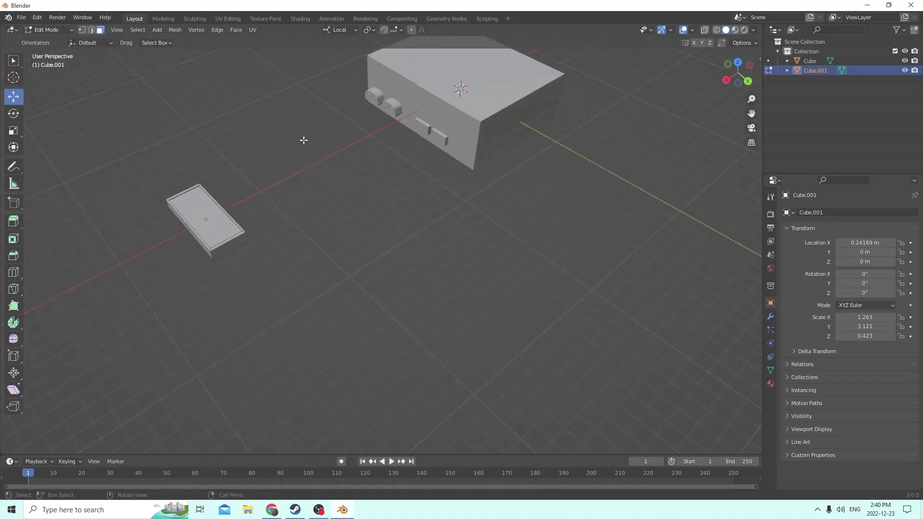
pyautogui.press('Tab')
pyautogui.hotkey('shift', 'a')
pyautogui.moveTo(303, 141)
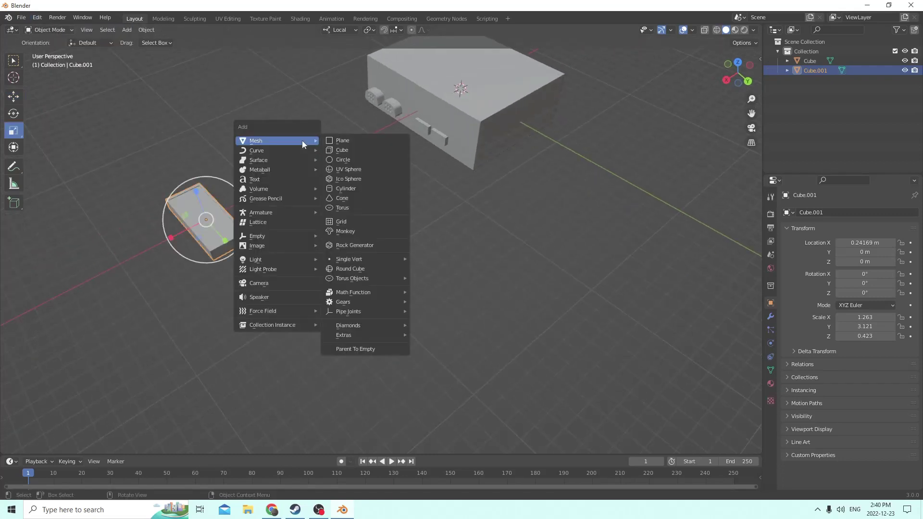
pyautogui.click(343, 190)
pyautogui.moveTo(346, 179); pyautogui.dragTo(317, 173, button='middle')
pyautogui.click(13, 96)
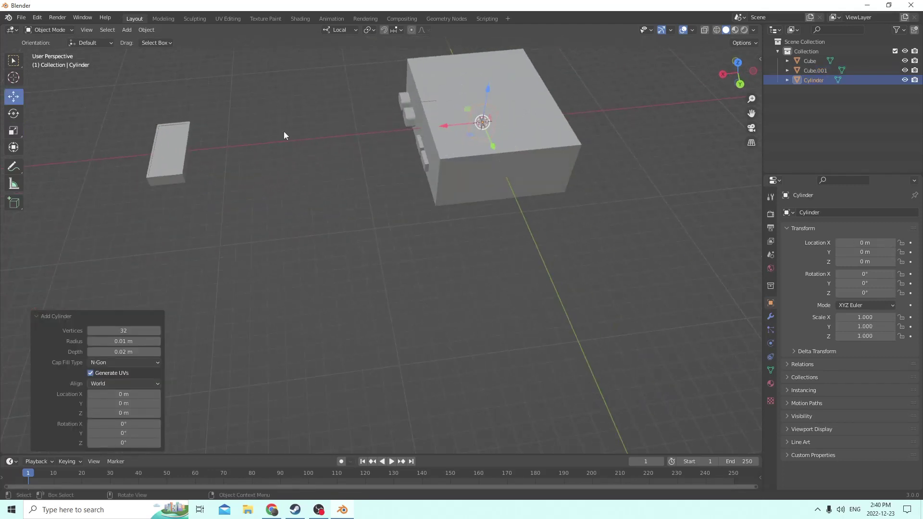
pyautogui.moveTo(442, 126); pyautogui.dragTo(123, 128)
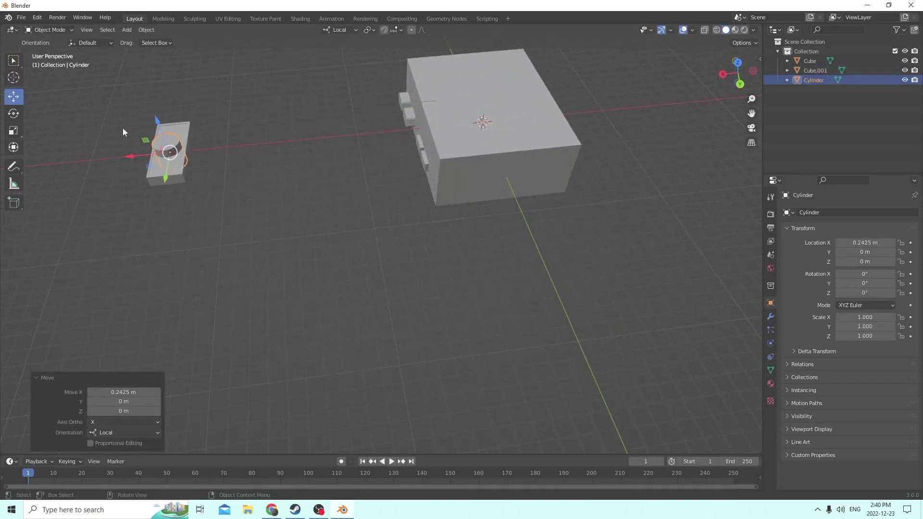
# Step: Scale the cylinder uniformly to about 0.40 and move it about 0.021 m along Y toward the slab's end
pyautogui.moveTo(122, 128); pyautogui.dragTo(287, 132, button='middle')
pyautogui.scroll(4, 288, 133)
pyautogui.moveTo(344, 152); pyautogui.dragTo(286, 161, button='middle')
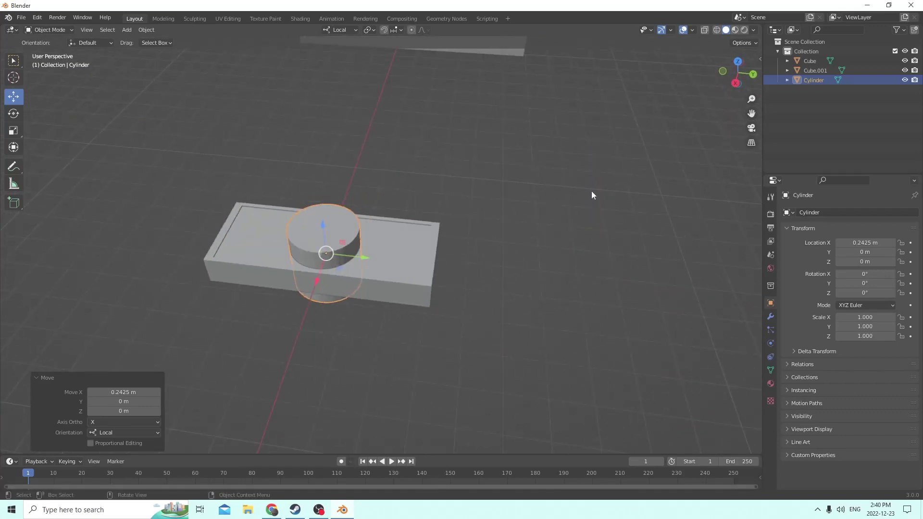
pyautogui.press('s')
pyautogui.click(509, 231)
pyautogui.moveTo(509, 231); pyautogui.dragTo(541, 257, button='middle')
pyautogui.press('s')
pyautogui.click(547, 252)
pyautogui.moveTo(440, 287); pyautogui.dragTo(562, 296)
pyautogui.moveTo(562, 295); pyautogui.dragTo(476, 273, button='middle')
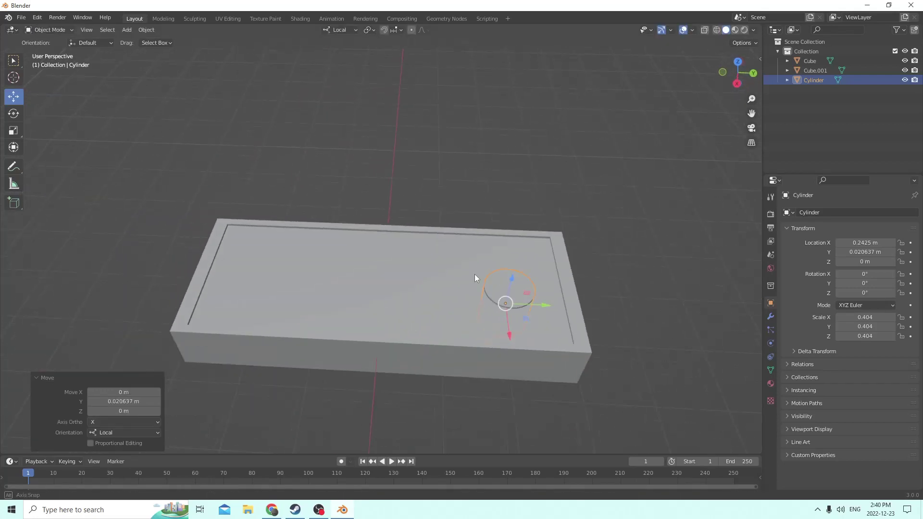
# Step: Scale the cylinder uniformly to about 0.235 and raise it about 0.0037 m so it protrudes from the slab's recess
pyautogui.press('s')
pyautogui.click(584, 271)
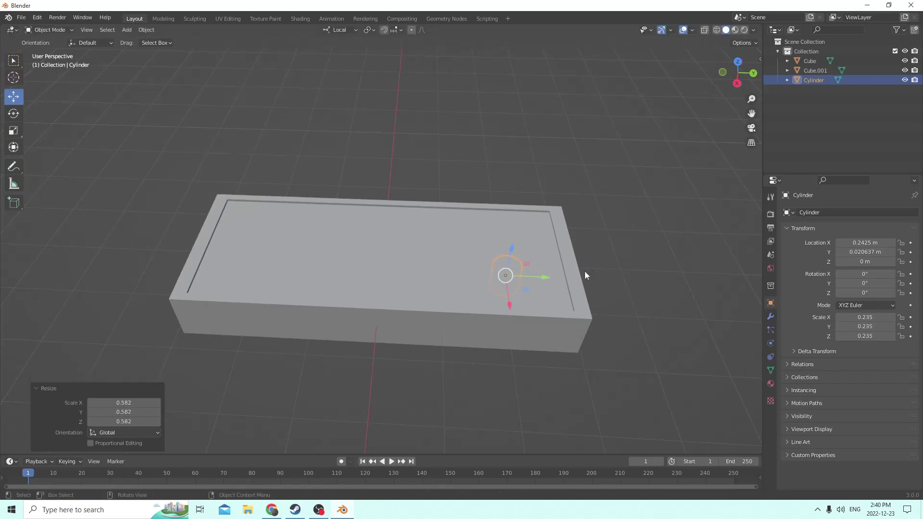
pyautogui.moveTo(585, 271); pyautogui.dragTo(542, 252, button='middle')
pyautogui.moveTo(497, 155); pyautogui.dragTo(493, 132)
pyautogui.moveTo(493, 132); pyautogui.dragTo(494, 143, button='middle')
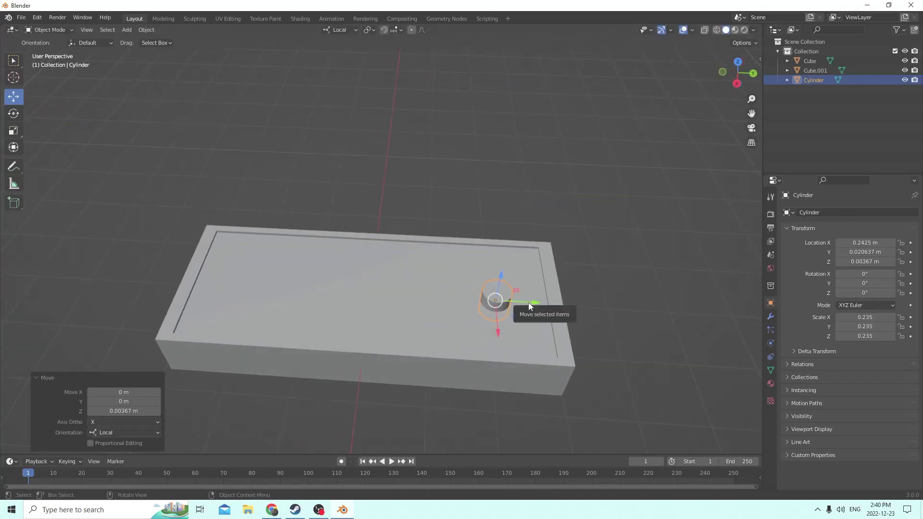
# Step: Shift the cylinder to about 0.022 m in Y and place a duplicate beside it at about 0.016 m
pyautogui.moveTo(529, 302); pyautogui.dragTo(505, 296)
pyautogui.hotkey('shift', 'd')
pyautogui.press('Escape')
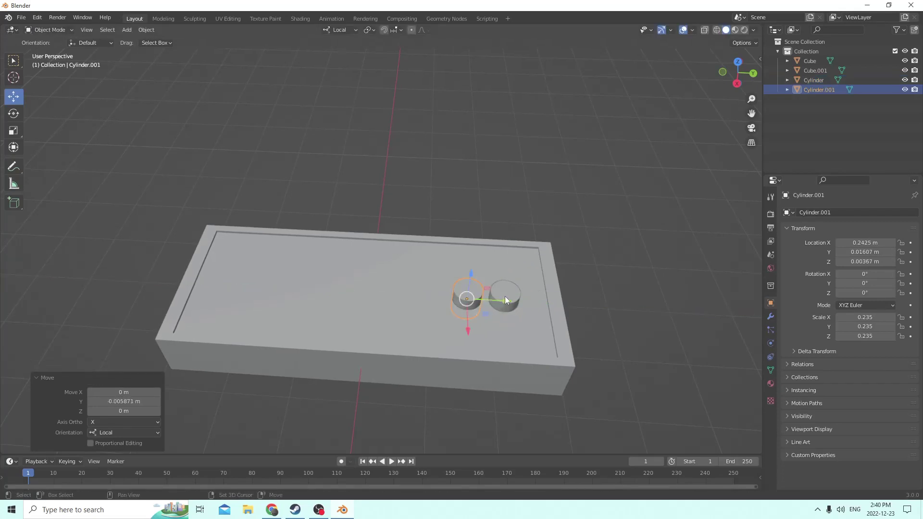
# Step: Duplicate both small cylinders in place so each position holds a cutter and a button
pyautogui.click(504, 296)
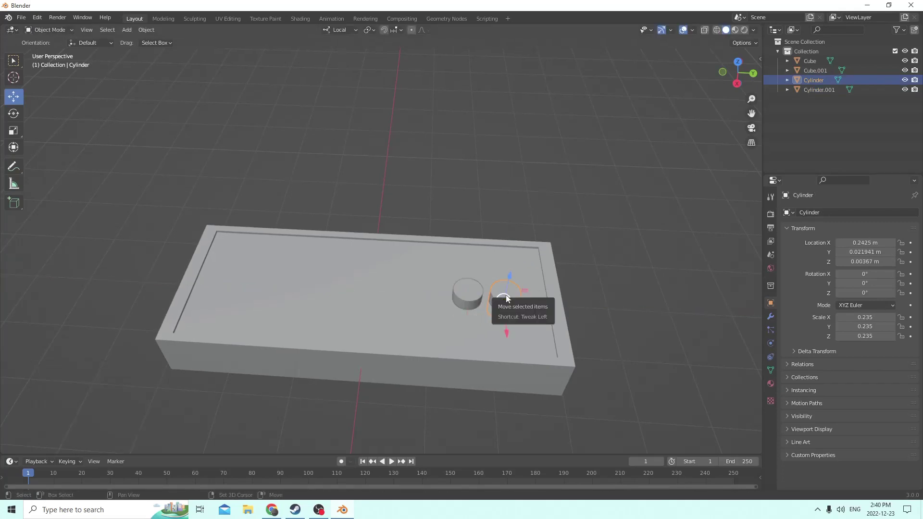
pyautogui.hotkey('shift', 'd')
pyautogui.press('Escape')
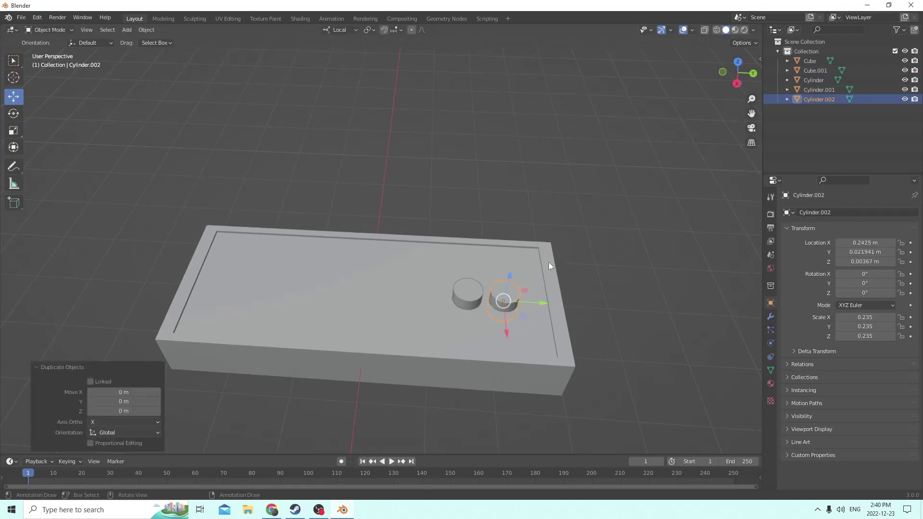
pyautogui.click(475, 290)
pyautogui.hotkey('shift', 'd')
pyautogui.press('Escape')
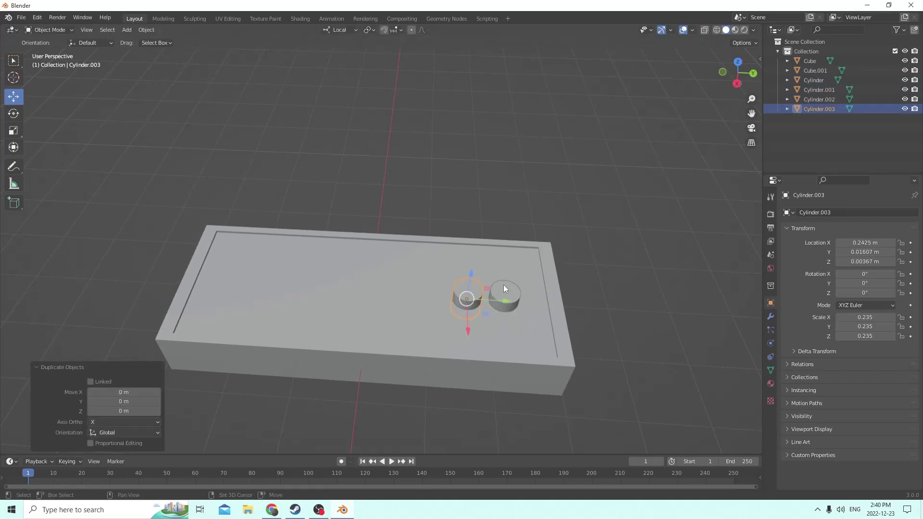
# Step: Subtract one cylinder at each button position from the slab with a Bool Tool difference
pyautogui.keyDown('shift'); pyautogui.click(504, 284); pyautogui.keyUp('shift')
pyautogui.keyDown('shift'); pyautogui.moveTo(504, 285); pyautogui.dragTo(498, 256, button='middle'); pyautogui.keyUp('shift')
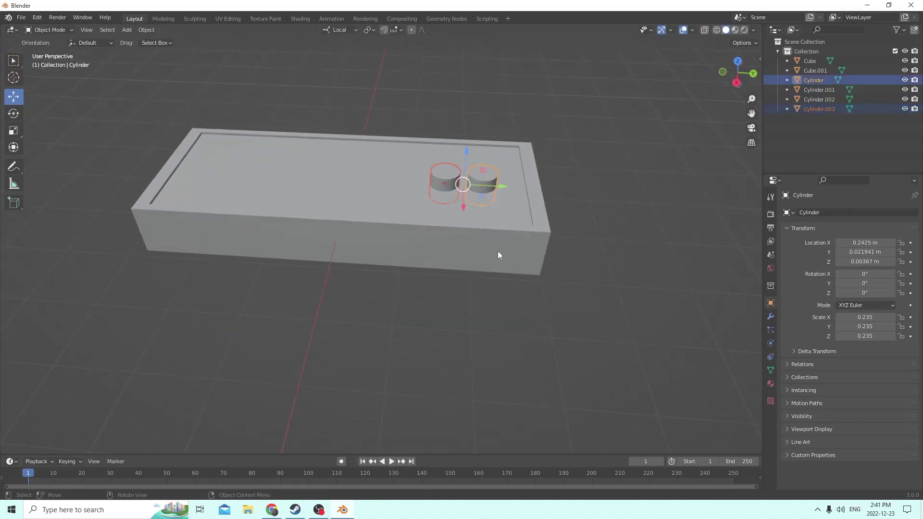
pyautogui.keyDown('shift'); pyautogui.click(480, 218); pyautogui.keyUp('shift')
pyautogui.click(145, 30)
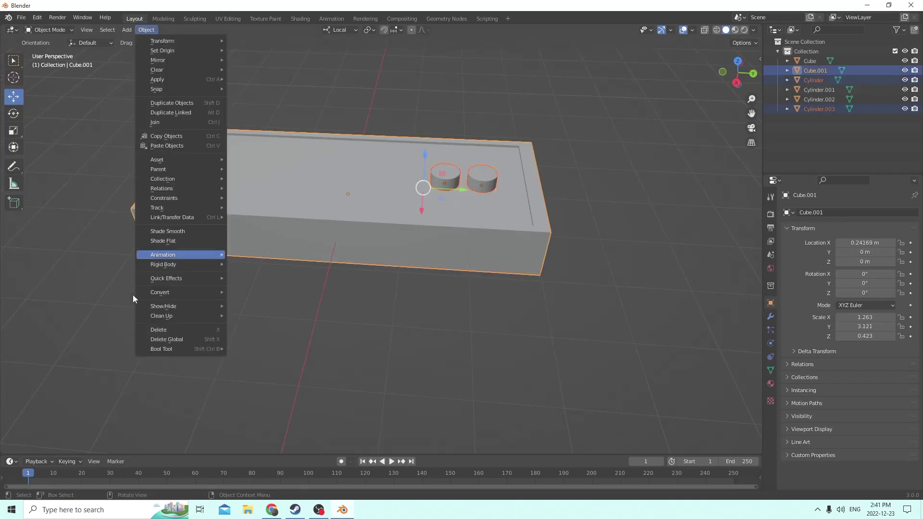
pyautogui.moveTo(168, 350)
pyautogui.click(254, 358)
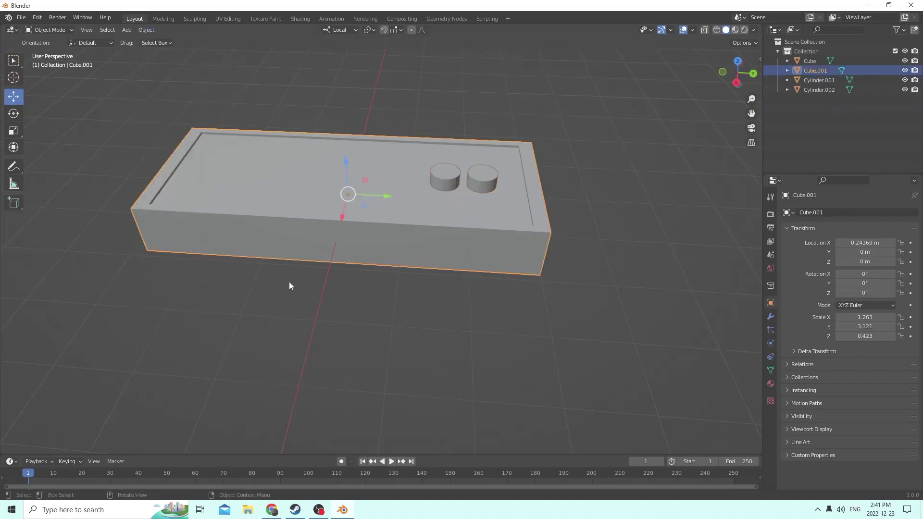
# Step: Scale both remaining button cylinders uniformly to about 0.223 so they fit inside their holes
pyautogui.moveTo(289, 282); pyautogui.dragTo(428, 231, button='middle')
pyautogui.click(417, 228)
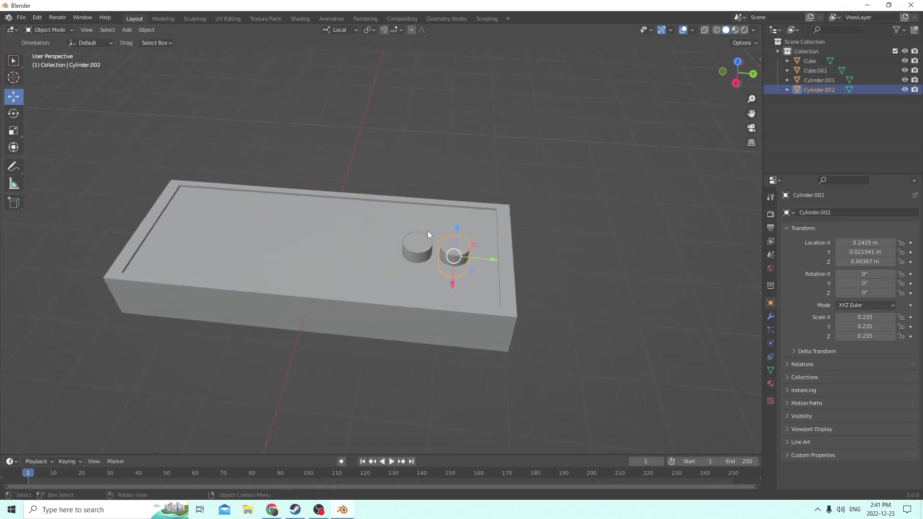
pyautogui.press('s')
pyautogui.click(578, 246)
pyautogui.click(426, 255)
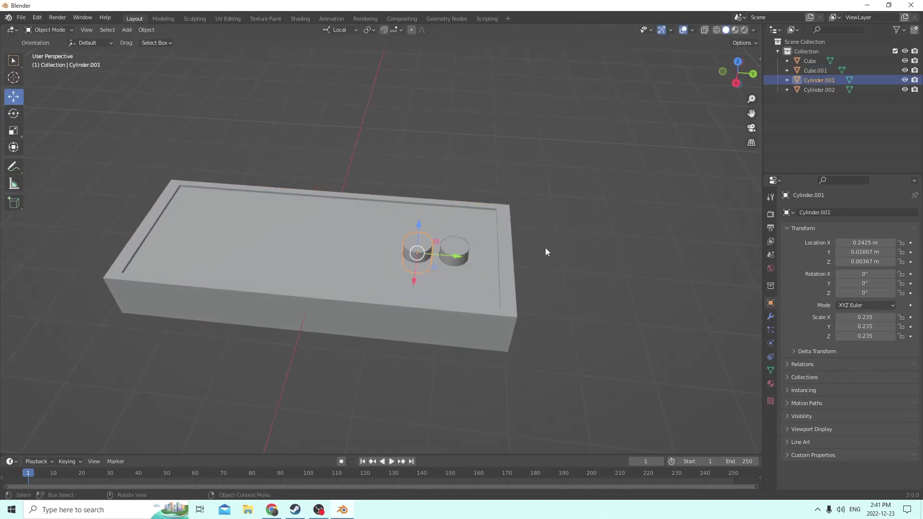
pyautogui.press('s')
pyautogui.click(560, 241)
pyautogui.moveTo(557, 241); pyautogui.dragTo(542, 227, button='middle')
pyautogui.scroll(-5, 547, 233)
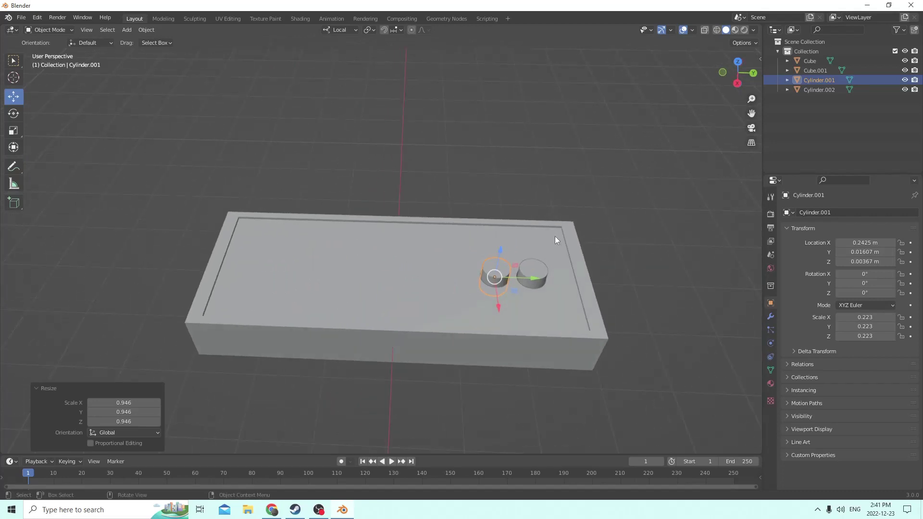
pyautogui.moveTo(555, 237); pyautogui.dragTo(533, 268, button='middle')
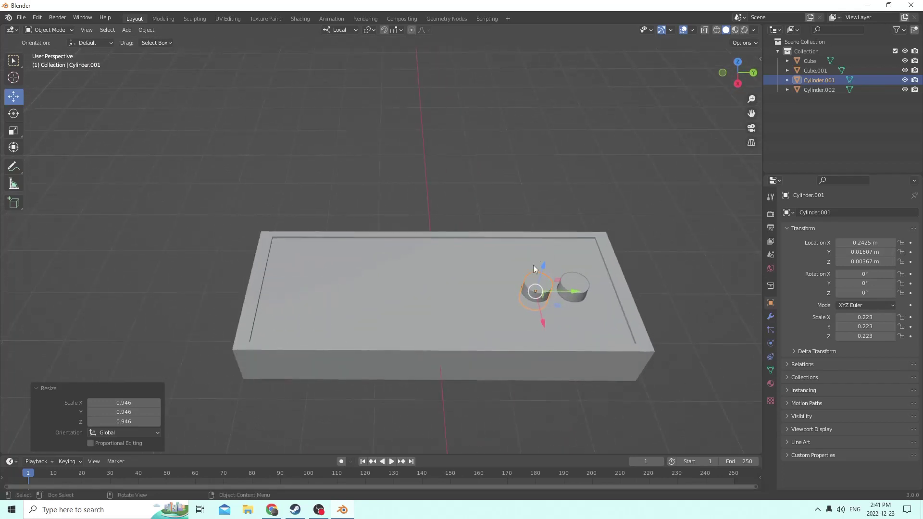
pyautogui.click(535, 281)
pyautogui.keyDown('shift'); pyautogui.click(536, 287); pyautogui.keyUp('shift')
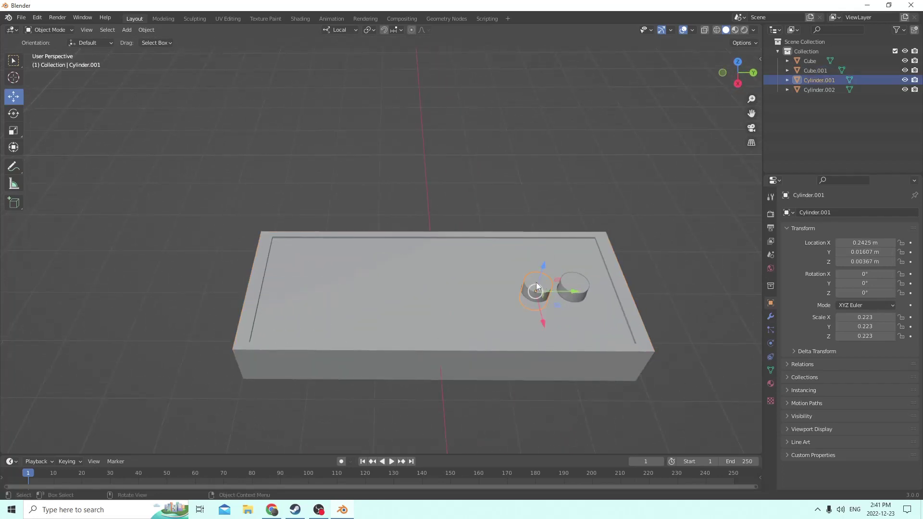
pyautogui.moveTo(575, 290); pyautogui.dragTo(541, 294)
pyautogui.rightClick(541, 295)
pyautogui.click(575, 286)
pyautogui.moveTo(609, 291); pyautogui.dragTo(570, 290)
pyautogui.rightClick(570, 290)
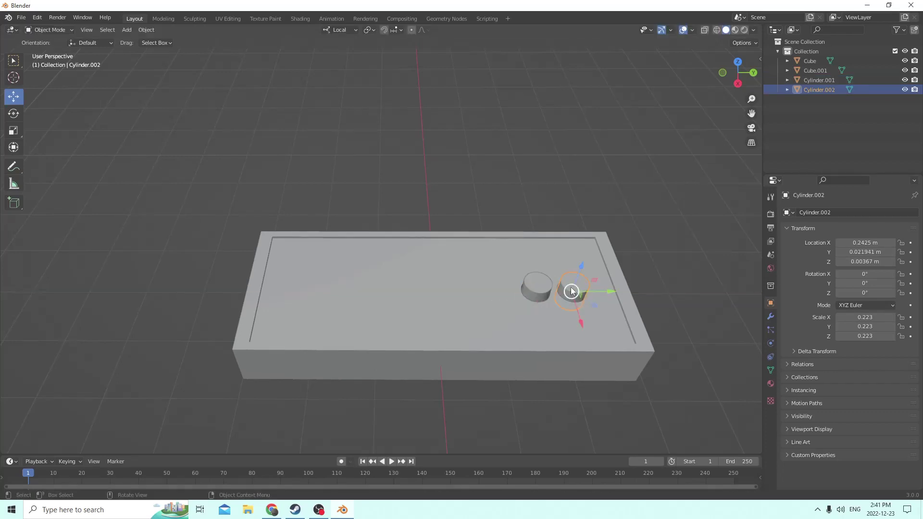
# Step: Duplicate the round button nearer the slab's centre and move the copy about 0.0173 m along negative Y
pyautogui.hotkey('shift', 'd')
pyautogui.click(548, 290)
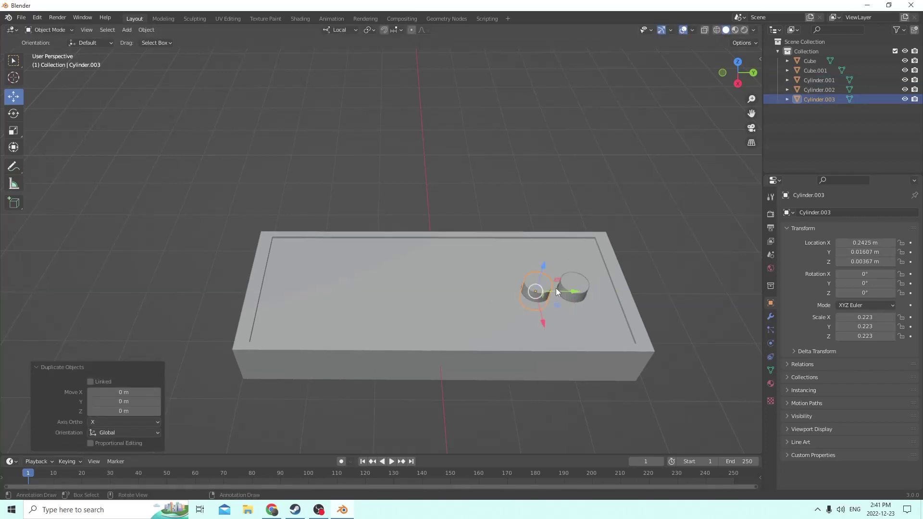
pyautogui.moveTo(566, 291); pyautogui.dragTo(459, 293)
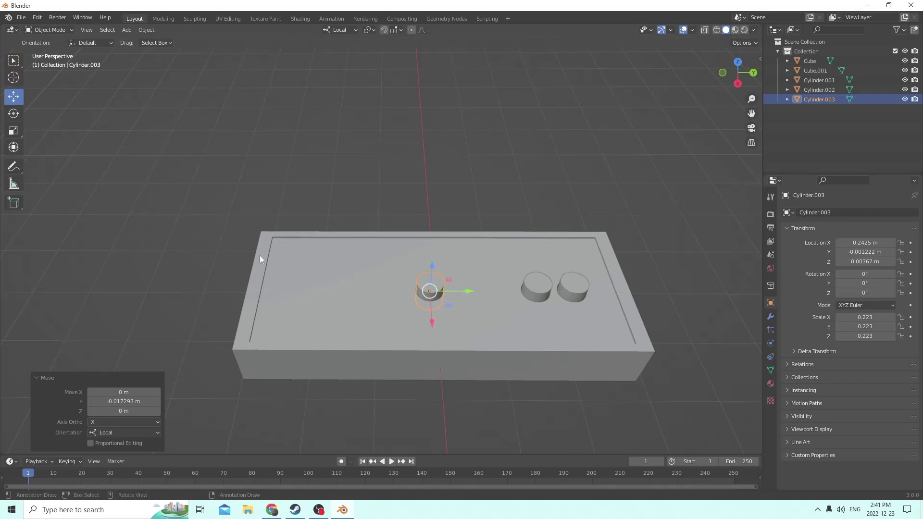
# Step: Scale the copied cylinder into a narrow oval of about 0.128 in X and 0.389 in Y
pyautogui.click(12, 134)
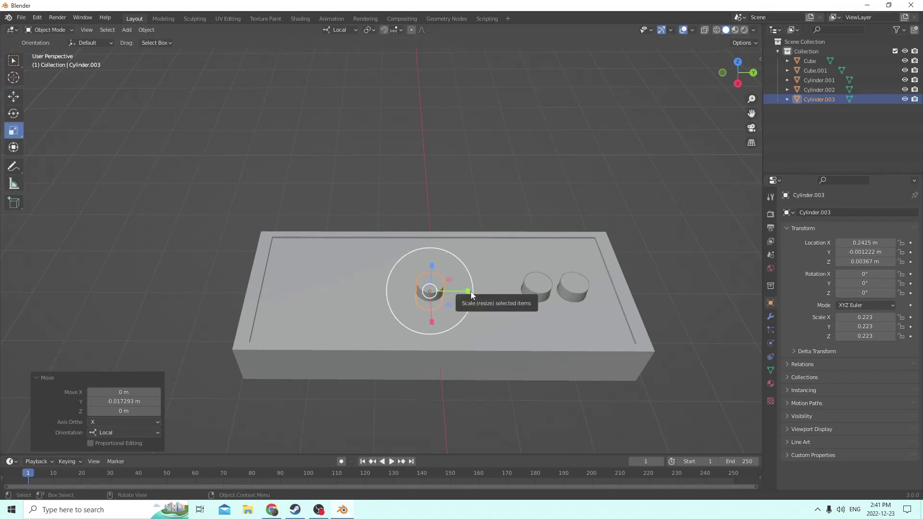
pyautogui.moveTo(469, 292); pyautogui.dragTo(532, 299)
pyautogui.moveTo(532, 299); pyautogui.dragTo(441, 263, button='middle')
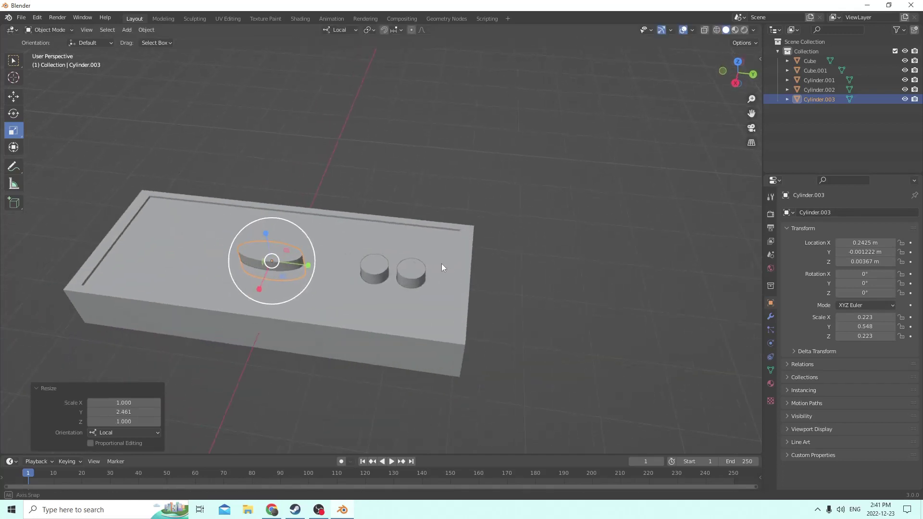
pyautogui.moveTo(266, 289); pyautogui.dragTo(311, 268)
pyautogui.moveTo(312, 269); pyautogui.dragTo(326, 279, button='middle')
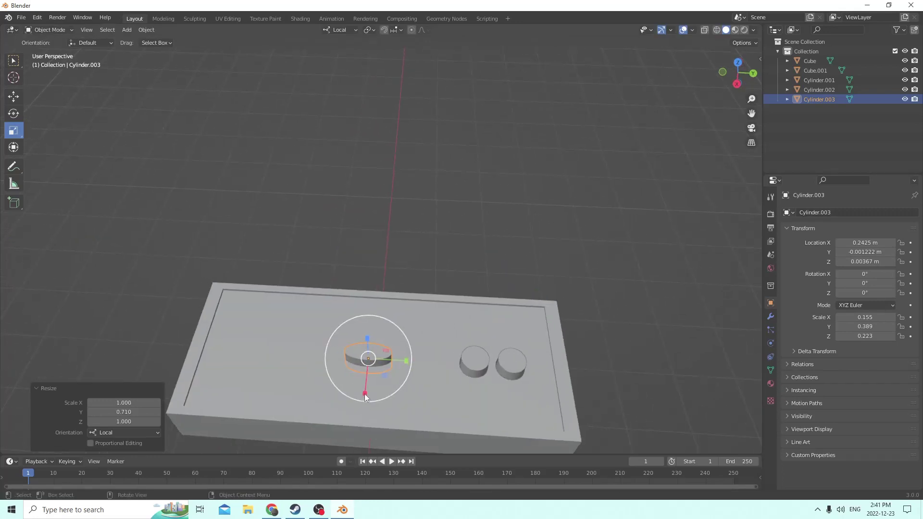
pyautogui.moveTo(353, 381)
pyautogui.mouseDown()
pyautogui.moveTo(364, 389)
pyautogui.moveTo(367, 377)
pyautogui.mouseUp()
pyautogui.moveTo(308, 302); pyautogui.dragTo(317, 293, button='middle')
# Step: Move the oval cylinder about 0.0044 m along Y toward the round buttons and duplicate it in place
pyautogui.click(13, 96)
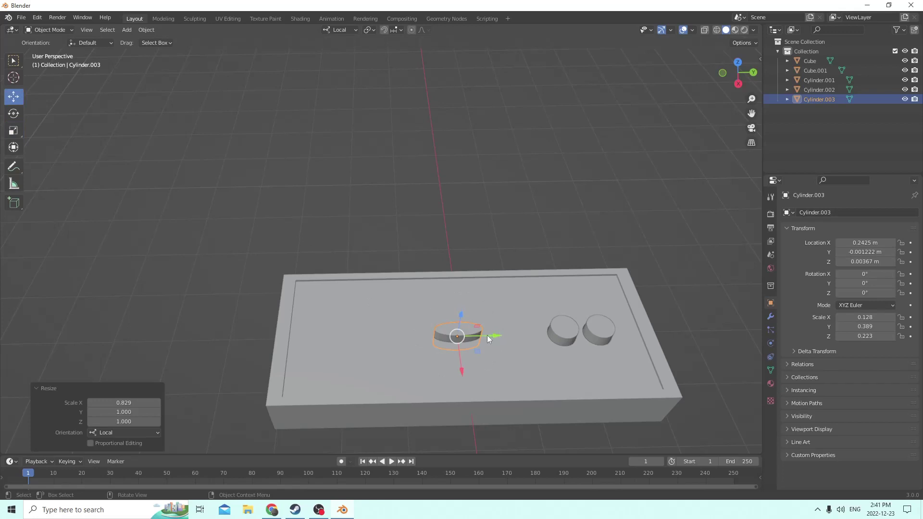
pyautogui.moveTo(487, 338); pyautogui.dragTo(493, 330)
pyautogui.moveTo(492, 330); pyautogui.dragTo(488, 329, button='middle')
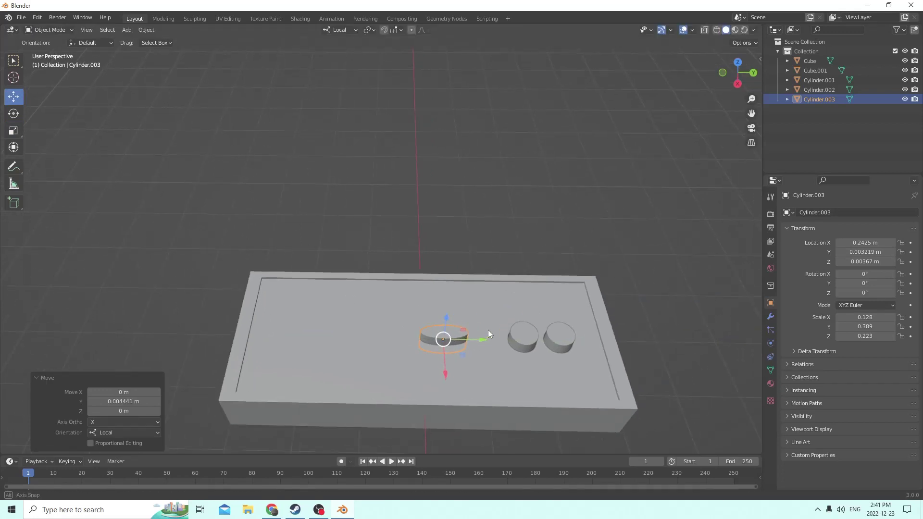
pyautogui.hotkey('shift', 'd')
pyautogui.press('Escape')
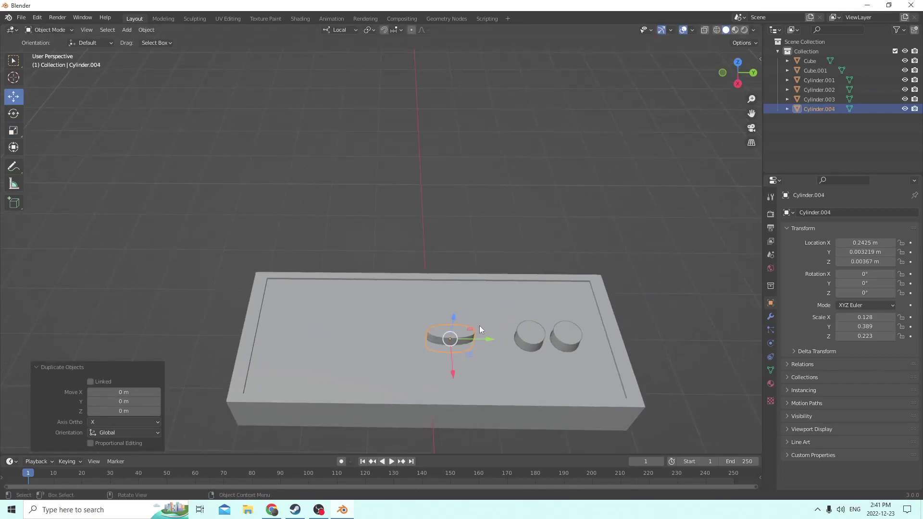
# Step: Move the duplicated oval about 0.0093 m along negative Y, and shift both ovals slightly along positive X on the slab
pyautogui.moveTo(480, 339); pyautogui.dragTo(444, 336)
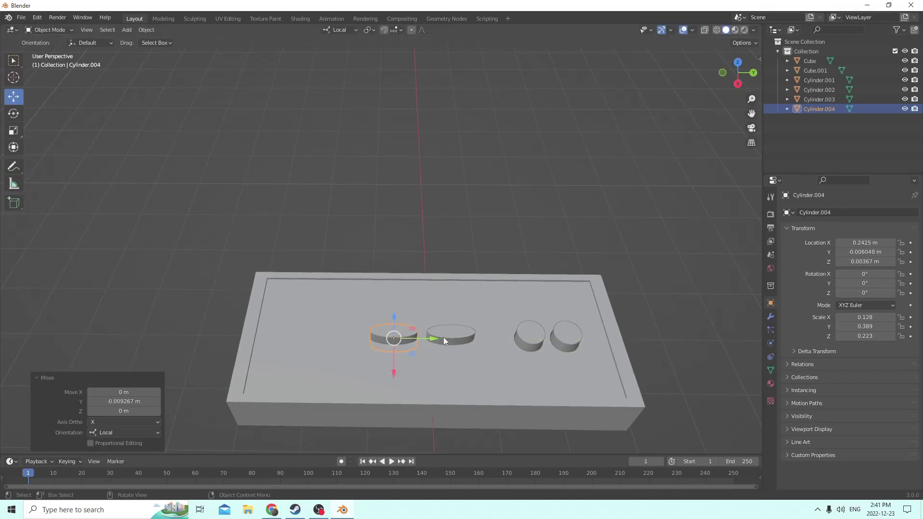
pyautogui.keyDown('shift'); pyautogui.click(448, 335); pyautogui.keyUp('shift')
pyautogui.press('g')
pyautogui.press('x')
pyautogui.press('x')
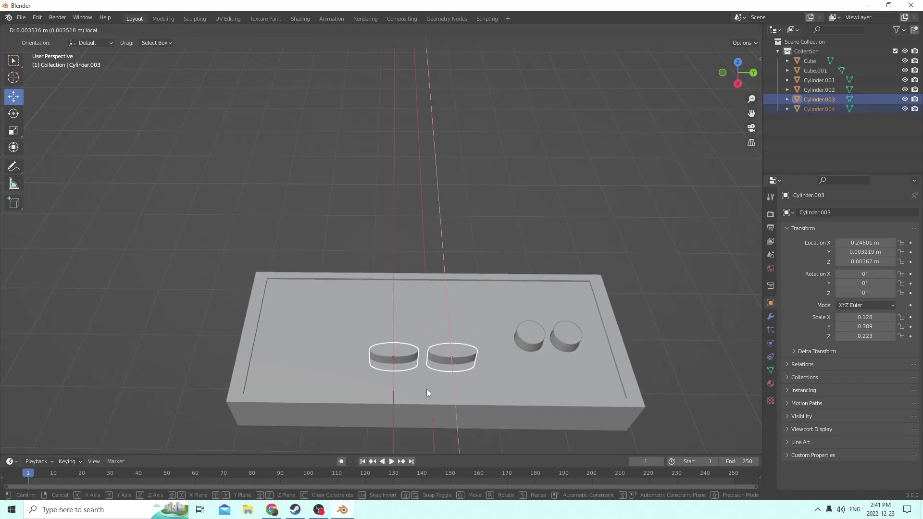
pyautogui.click(421, 382)
pyautogui.click(501, 337)
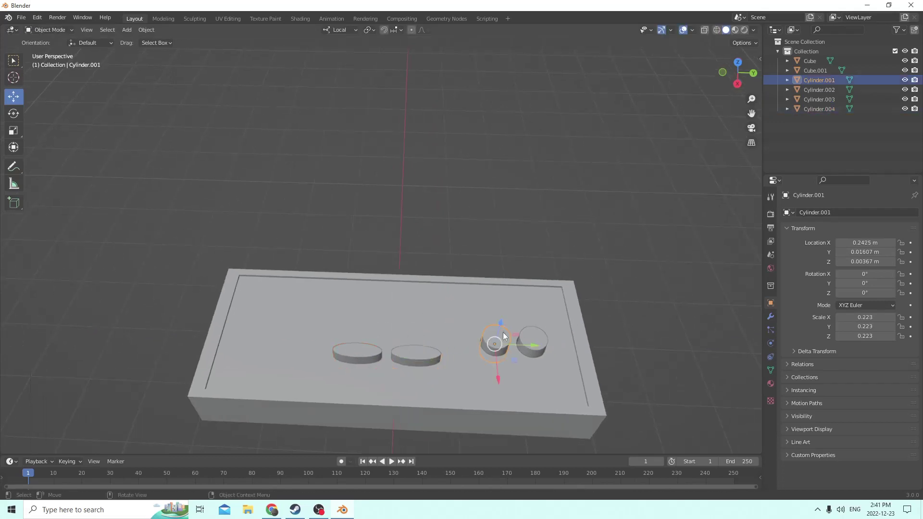
pyautogui.keyDown('shift'); pyautogui.click(533, 338); pyautogui.keyUp('shift')
pyautogui.moveTo(531, 339); pyautogui.dragTo(575, 322, button='middle')
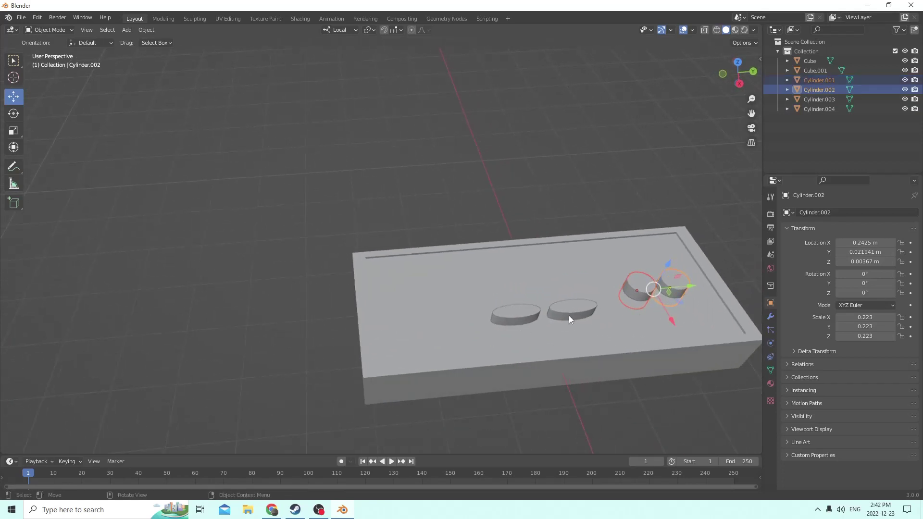
# Step: Add a 0.02 m cube and move it onto the slab, about 0.2315 m along X and 0.0186 m along negative Y
pyautogui.scroll(-5, 512, 317)
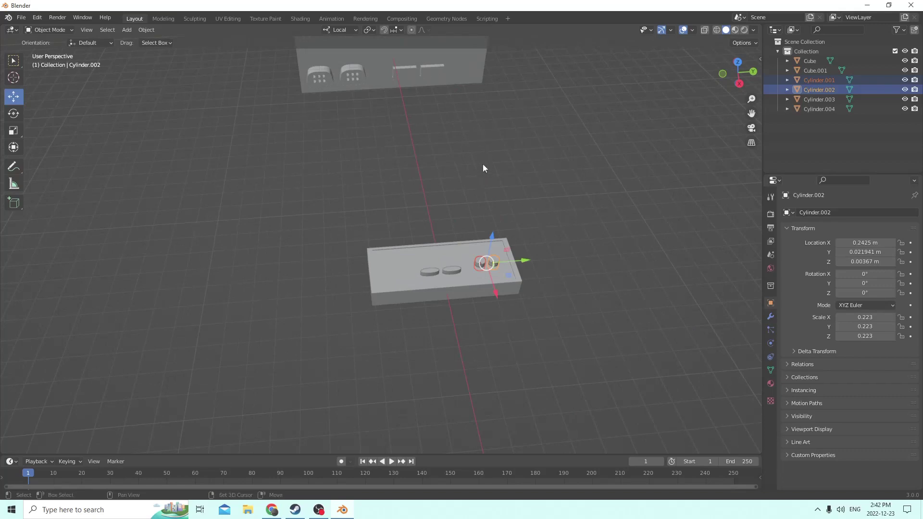
pyautogui.hotkey('shift', 'a')
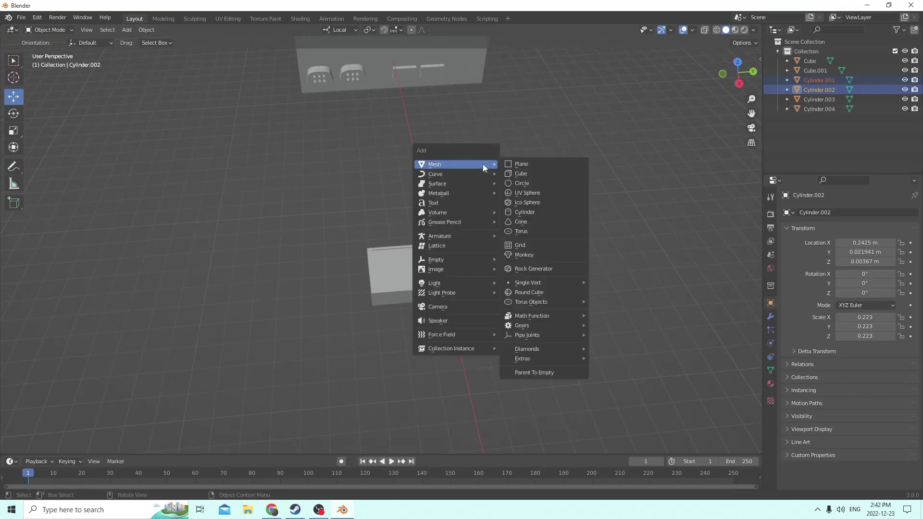
pyautogui.click(524, 174)
pyautogui.moveTo(524, 174); pyautogui.dragTo(451, 165, button='middle')
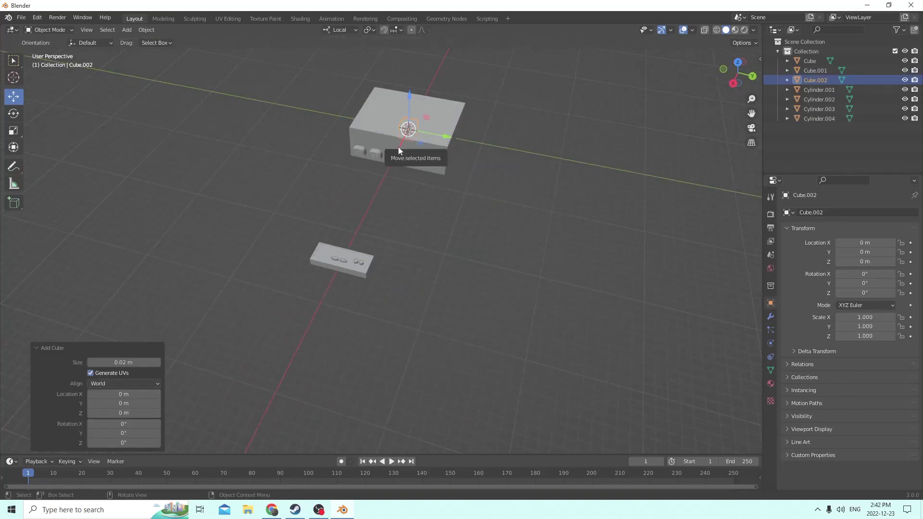
pyautogui.moveTo(404, 147); pyautogui.dragTo(311, 261)
pyautogui.moveTo(311, 261); pyautogui.dragTo(356, 262, button='middle')
pyautogui.scroll(4, 353, 238)
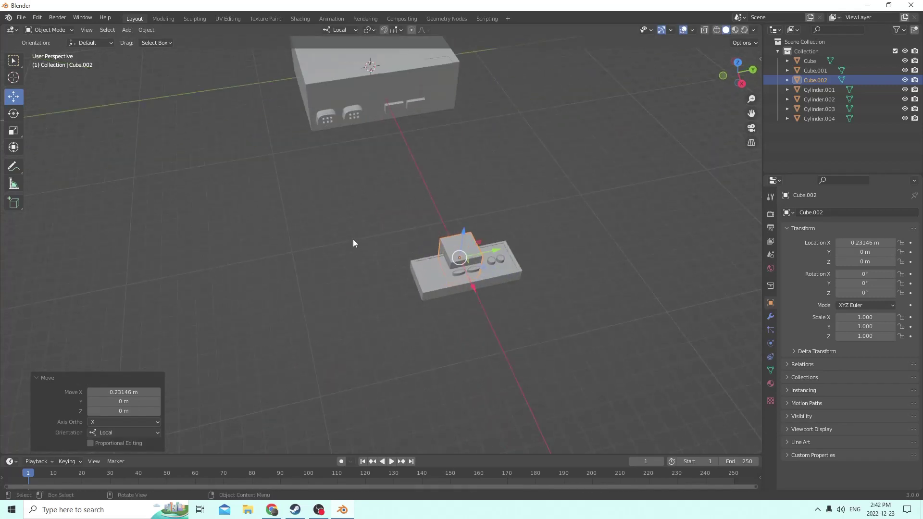
pyautogui.moveTo(484, 235); pyautogui.dragTo(423, 238)
pyautogui.moveTo(423, 238); pyautogui.dragTo(438, 223, button='middle')
pyautogui.scroll(3, 433, 244)
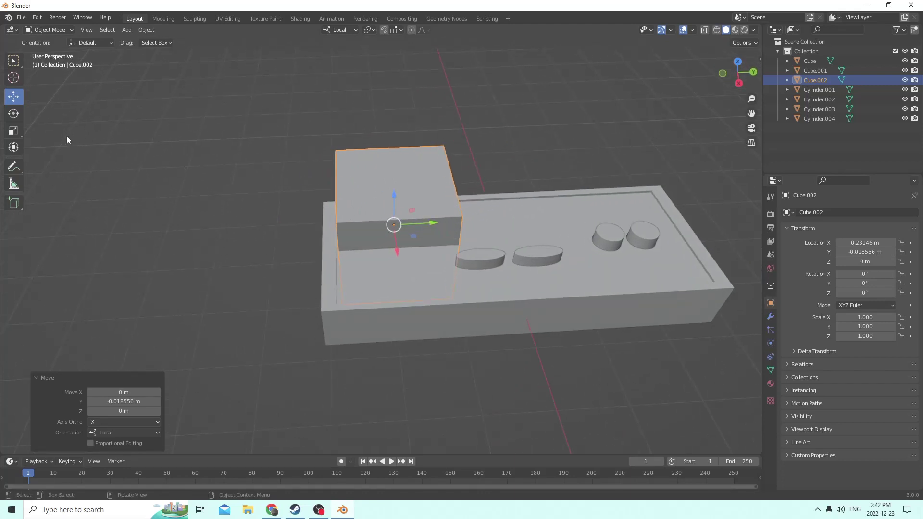
# Step: Duplicate the new cube in place and set the copy's Y scale to 0.2 to make a narrow bar
pyautogui.click(13, 130)
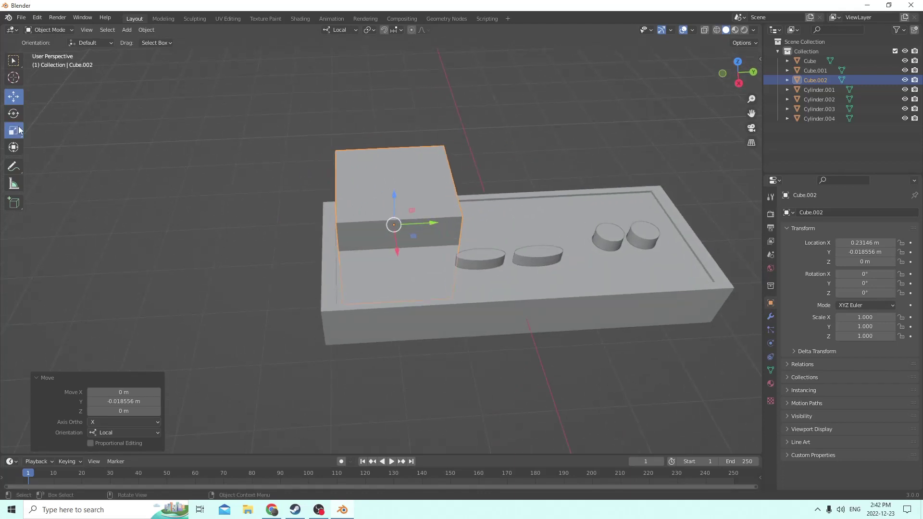
pyautogui.moveTo(431, 223); pyautogui.dragTo(410, 223)
pyautogui.rightClick(412, 223)
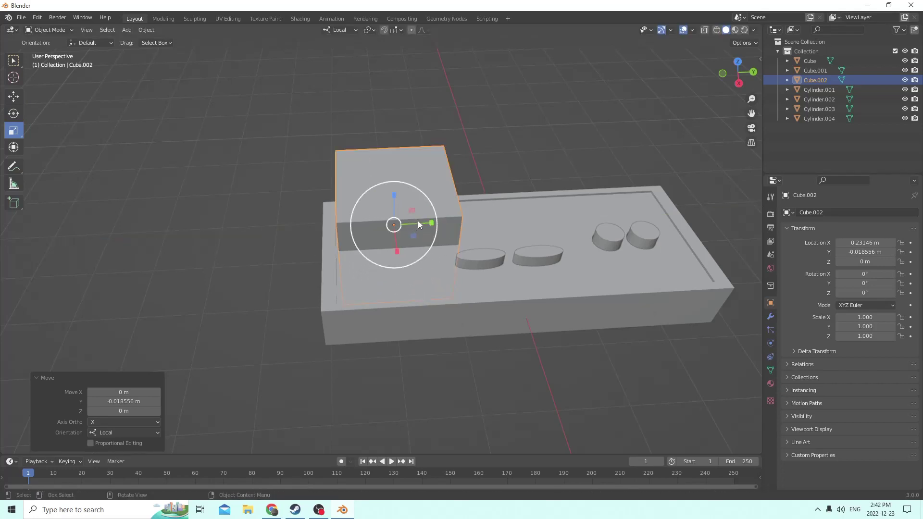
pyautogui.hotkey('shift', 'd')
pyautogui.rightClick(466, 192)
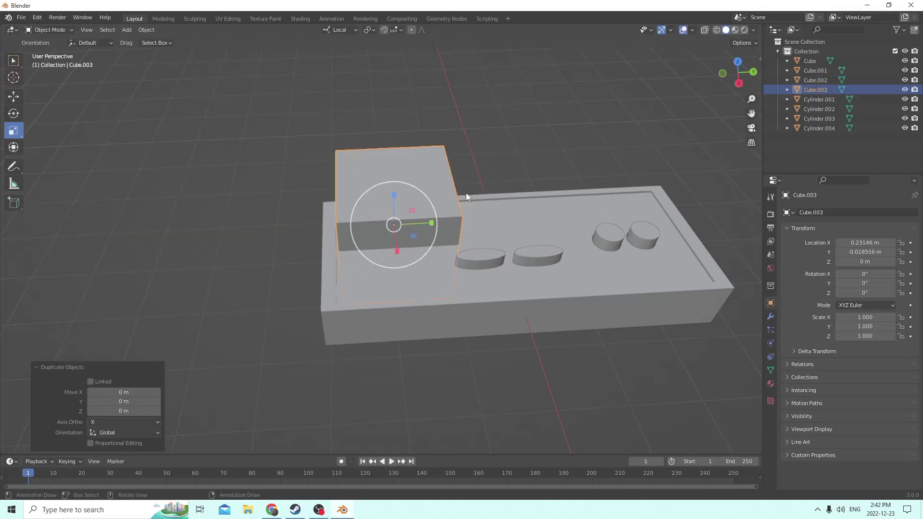
pyautogui.moveTo(431, 223); pyautogui.dragTo(399, 223)
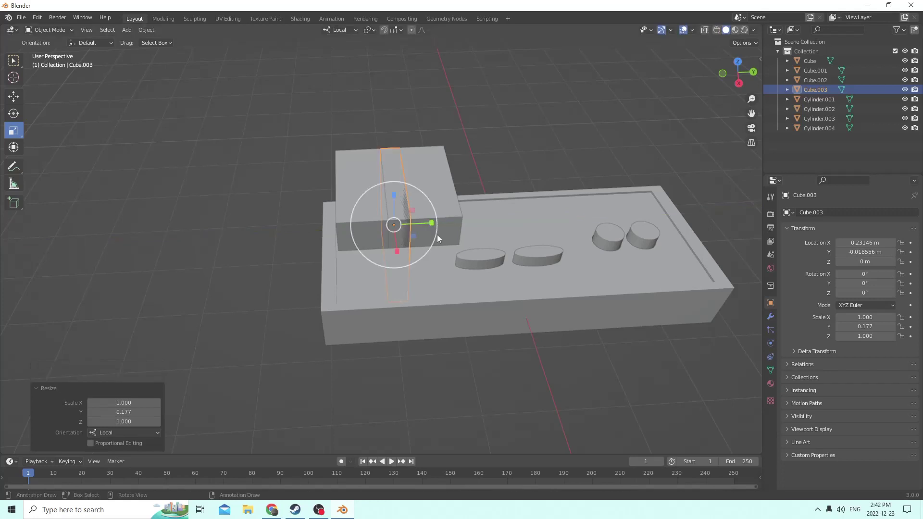
pyautogui.doubleClick(859, 326)
pyautogui.press('BackSpace')
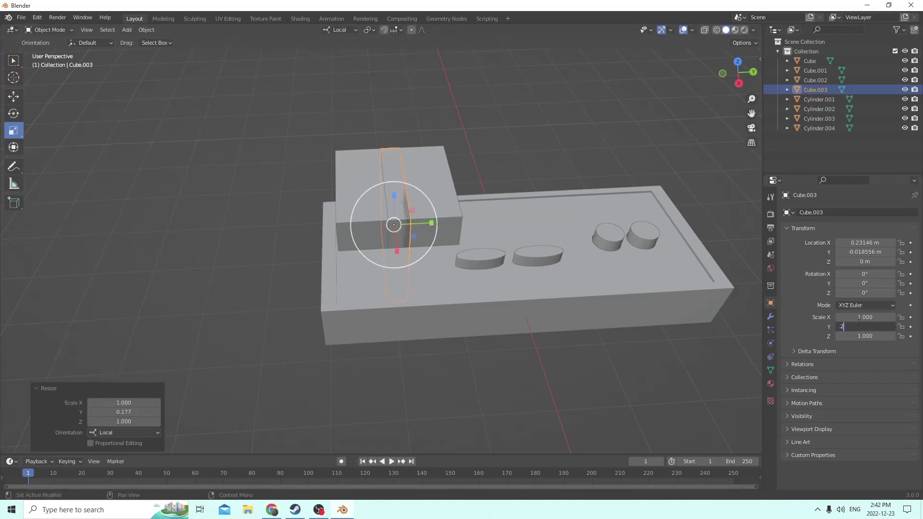
pyautogui.press('Return')
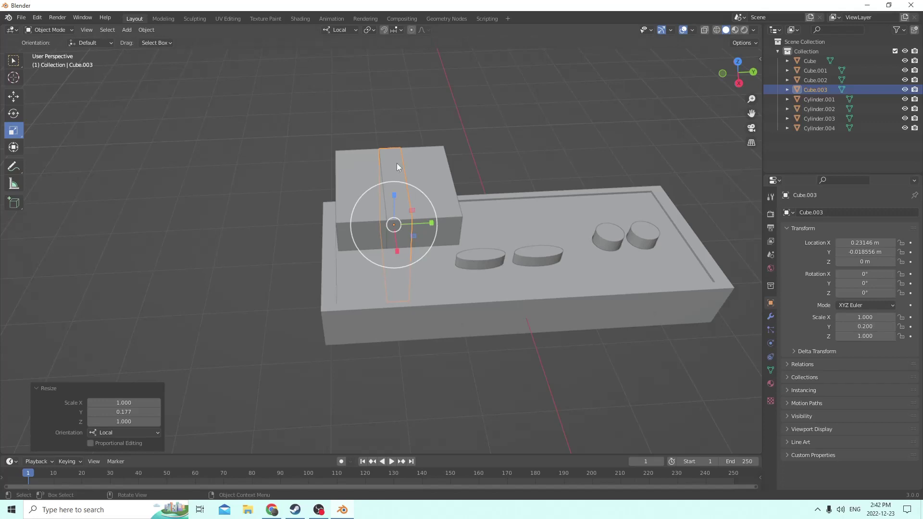
# Step: Set the original cube's X scale to 0.2 so it forms a bar crossing the narrow copy
pyautogui.click(429, 172)
pyautogui.moveTo(429, 171); pyautogui.dragTo(452, 186, button='middle')
pyautogui.scroll(2, 452, 186)
pyautogui.scroll(-2, 453, 191)
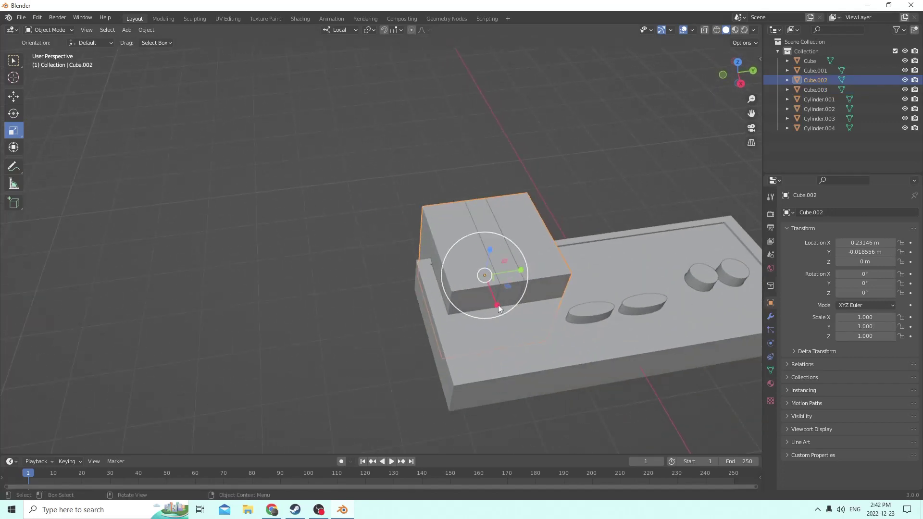
pyautogui.moveTo(497, 306); pyautogui.dragTo(487, 289)
pyautogui.click(864, 317)
pyautogui.press('BackSpace')
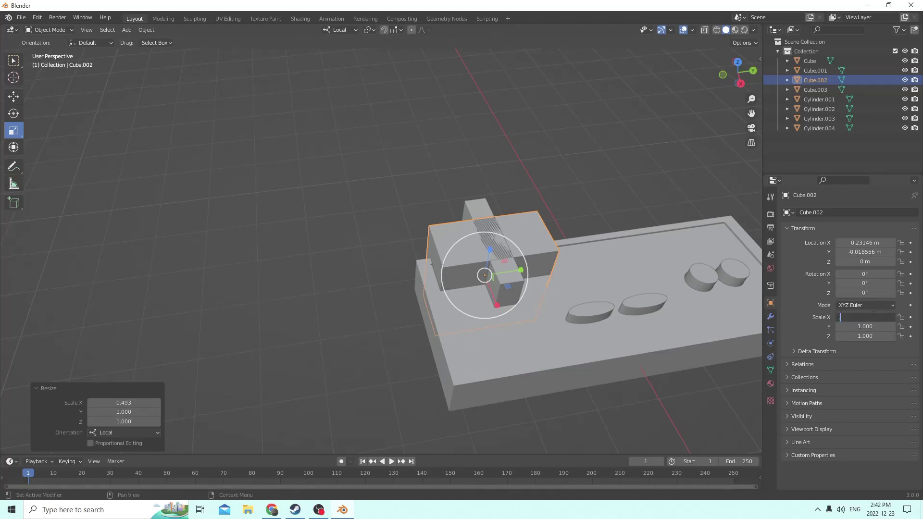
pyautogui.write('.20')
pyautogui.press('Return')
# Step: Shorten the bar running along Y by setting its Y scale to 0.7
pyautogui.moveTo(634, 262); pyautogui.dragTo(612, 248, button='middle')
pyautogui.scroll(3, 633, 266)
pyautogui.scroll(3, 635, 265)
pyautogui.scroll(-3, 637, 260)
pyautogui.scroll(-4, 622, 247)
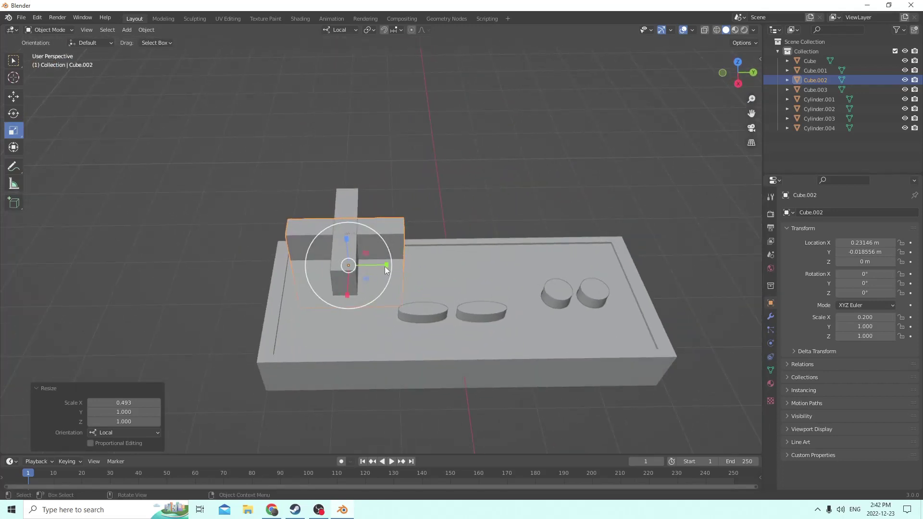
pyautogui.moveTo(385, 266); pyautogui.dragTo(371, 266)
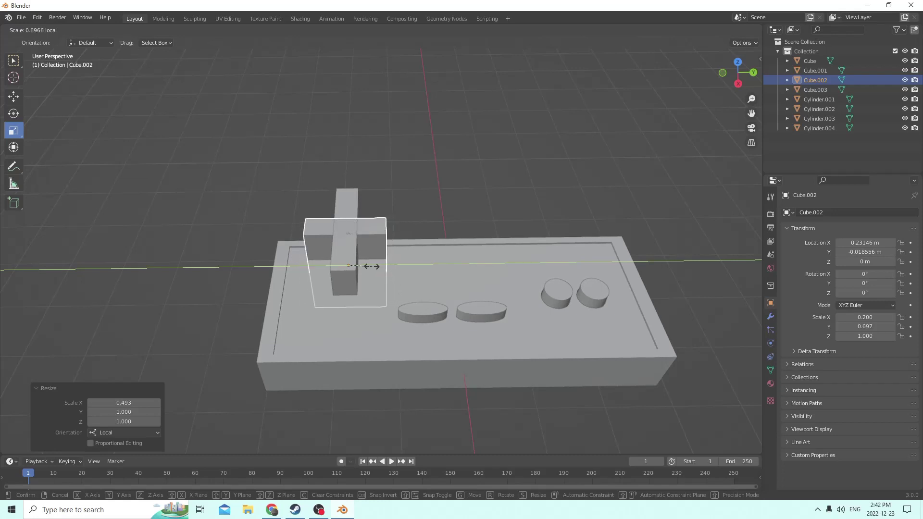
pyautogui.moveTo(372, 266); pyautogui.dragTo(372, 266)
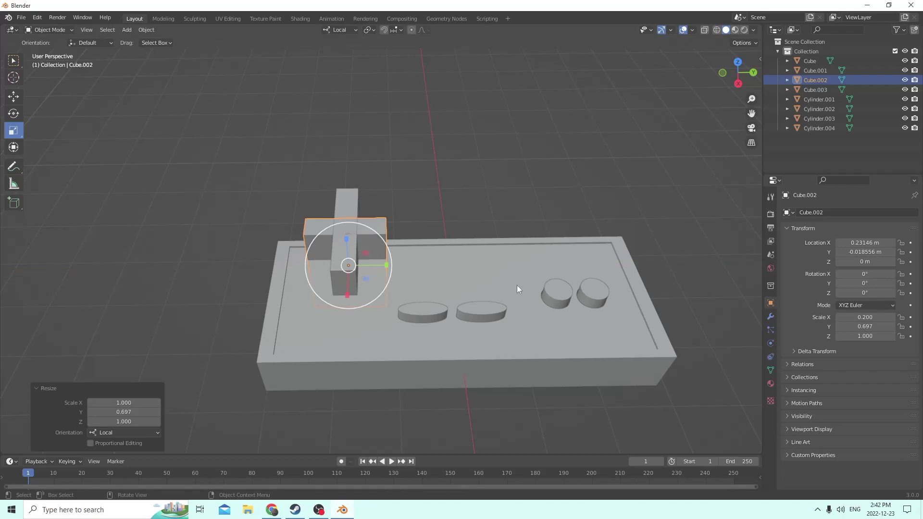
pyautogui.click(866, 327)
pyautogui.write('.7')
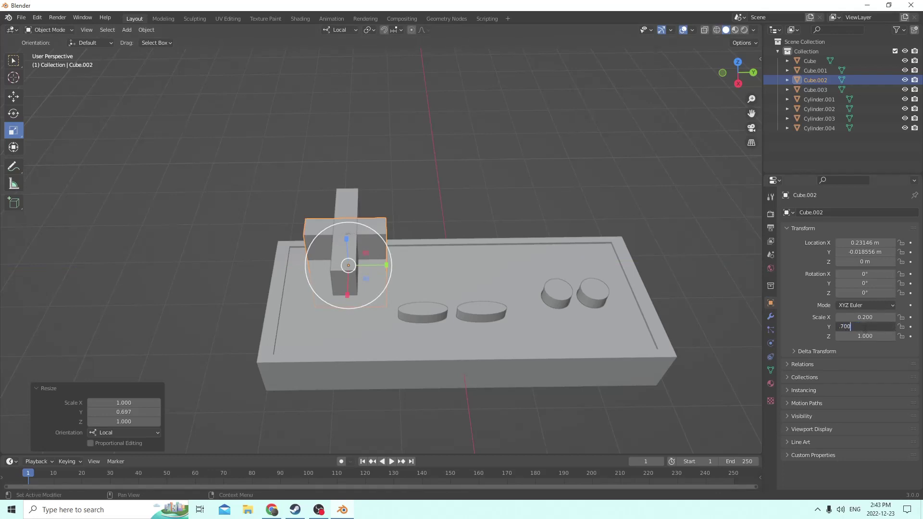
pyautogui.press('Return')
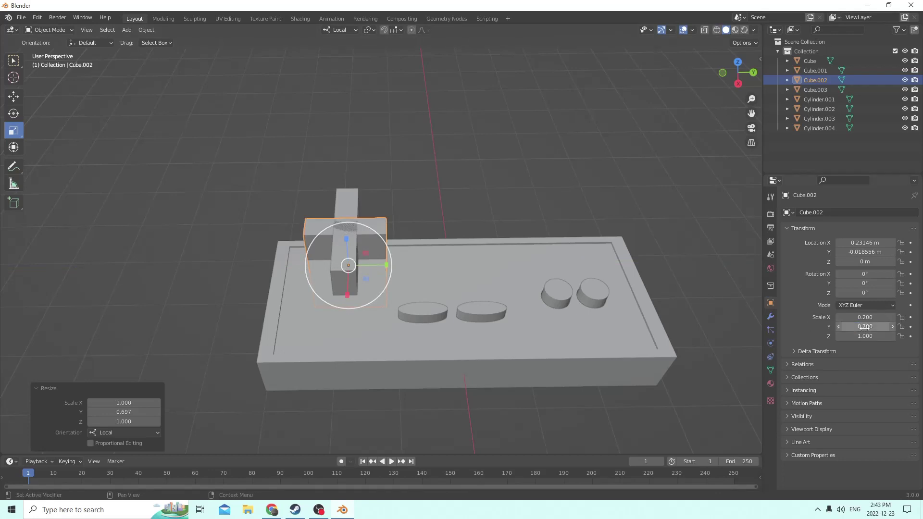
# Step: Shorten the bar running along X by setting its X scale to 0.7
pyautogui.click(339, 194)
pyautogui.moveTo(371, 212); pyautogui.dragTo(444, 249, button='middle')
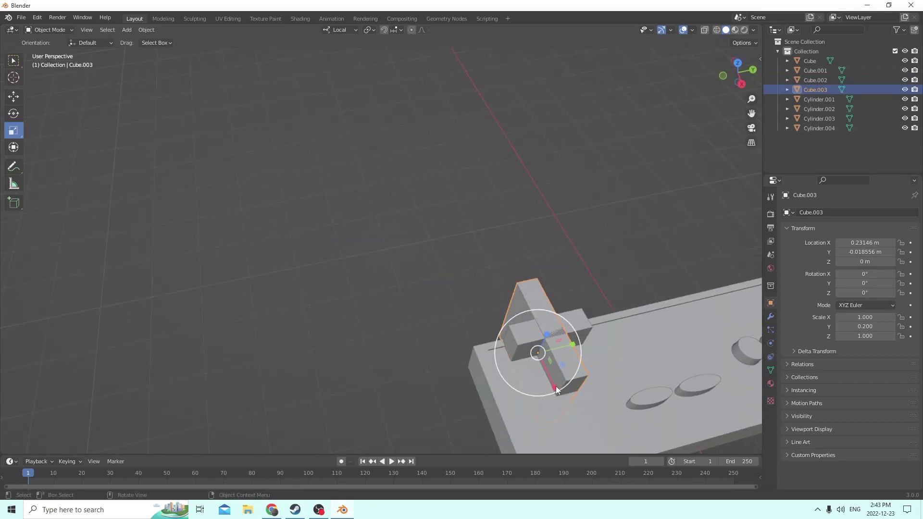
pyautogui.moveTo(556, 390); pyautogui.dragTo(554, 384)
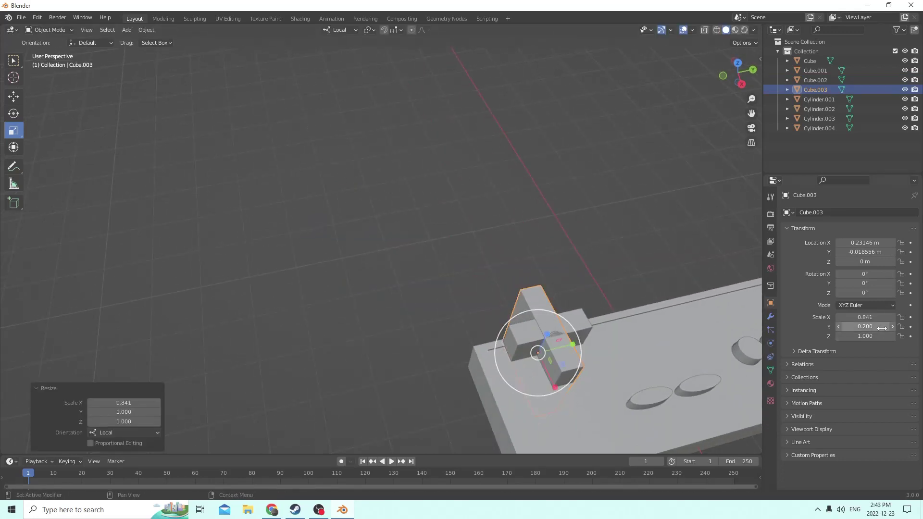
pyautogui.click(864, 317)
pyautogui.press('BackSpace')
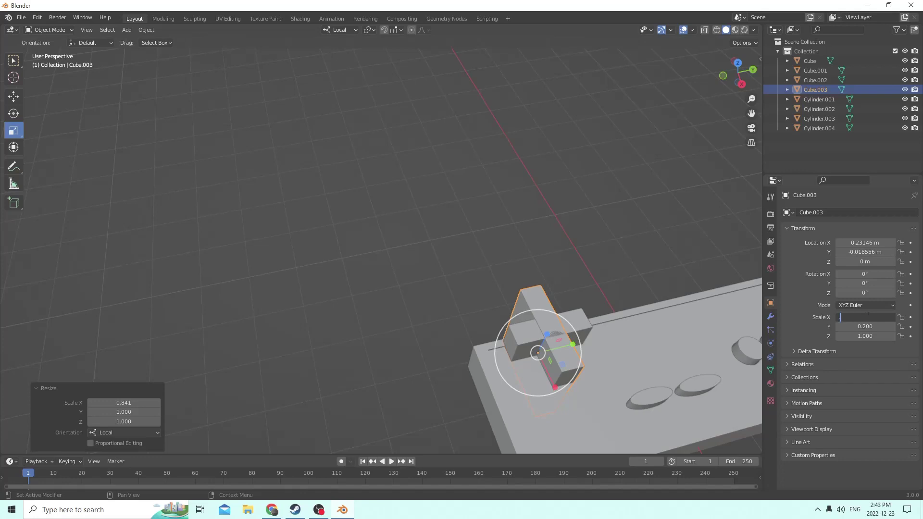
pyautogui.press('Return')
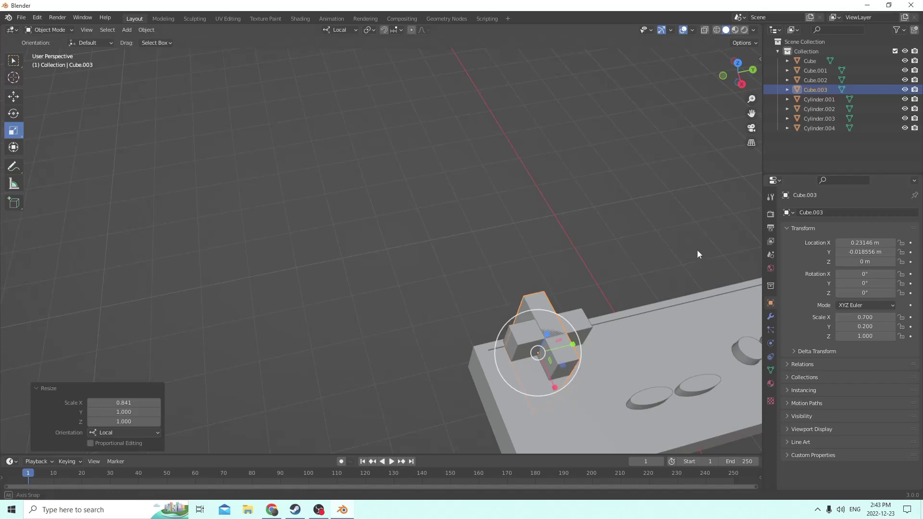
# Step: Scale both crossed bars together to about 0.207 in Z and raise them about 0.005 m along Z
pyautogui.moveTo(697, 250); pyautogui.dragTo(660, 233, button='middle')
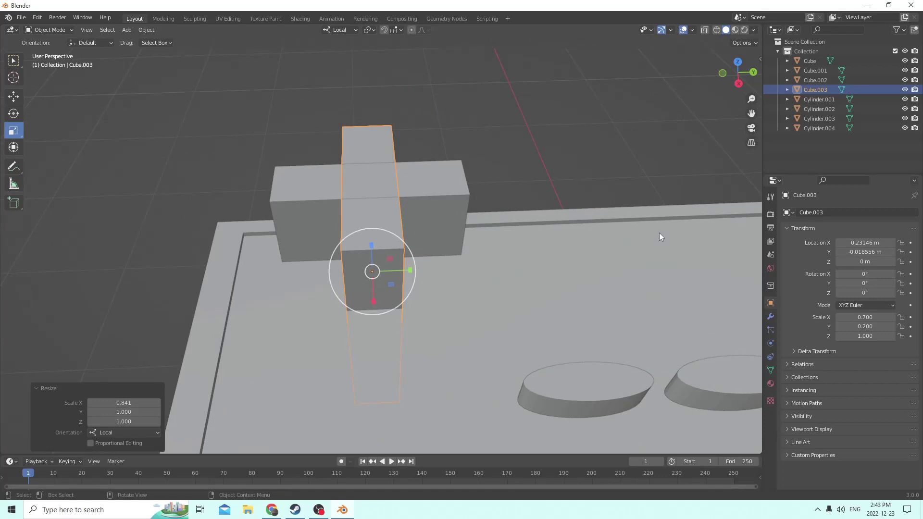
pyautogui.keyDown('shift'); pyautogui.click(415, 215); pyautogui.keyUp('shift')
pyautogui.moveTo(431, 195); pyautogui.dragTo(444, 182, button='middle')
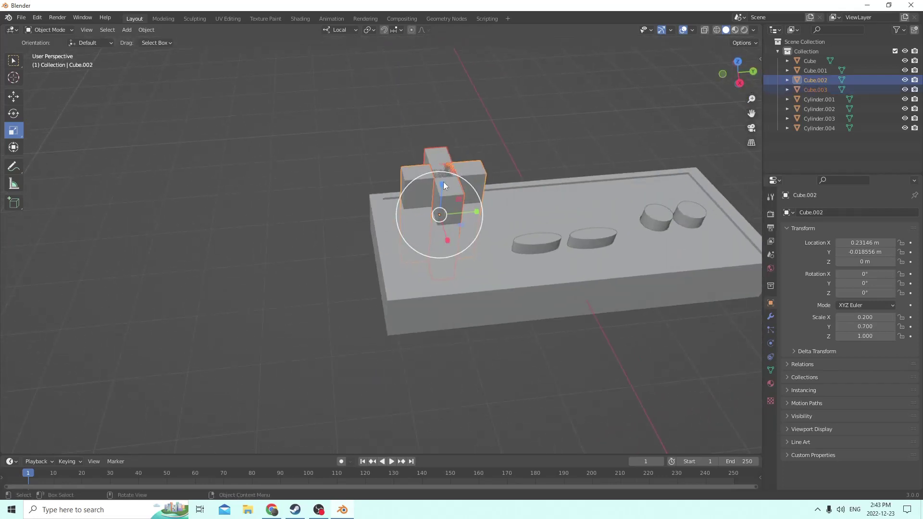
pyautogui.moveTo(443, 181); pyautogui.dragTo(439, 208)
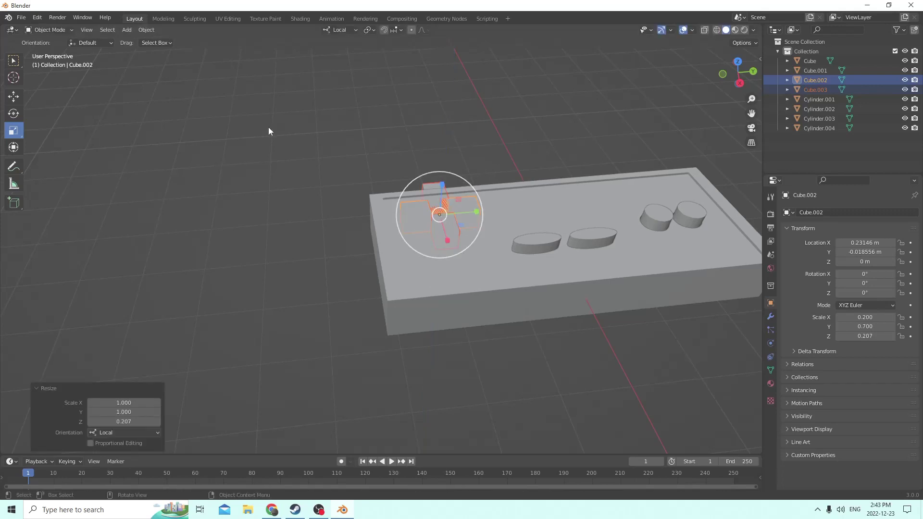
pyautogui.click(13, 96)
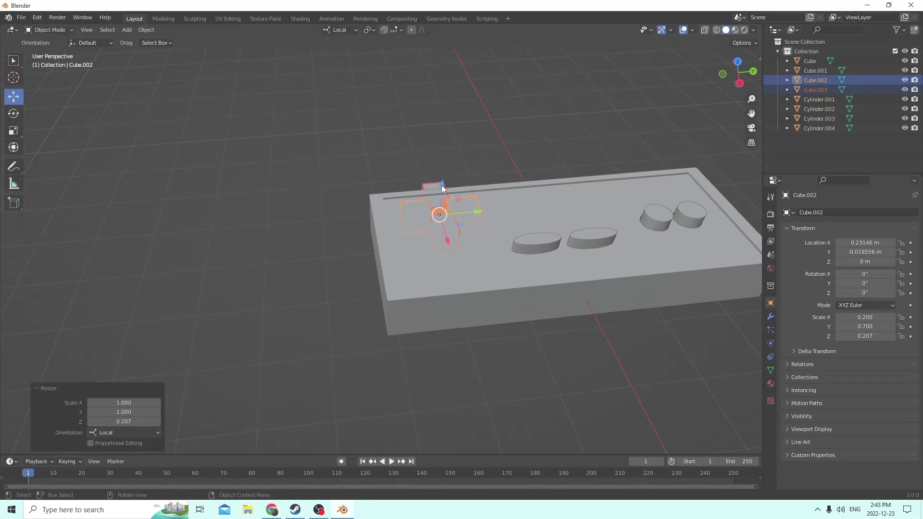
pyautogui.moveTo(441, 186); pyautogui.dragTo(443, 162)
# Step: Move the cross-shaped pair of bars about 0.0107 m along X and 0.0018 m along negative Y on the slab
pyautogui.moveTo(436, 173); pyautogui.dragTo(407, 181, button='middle')
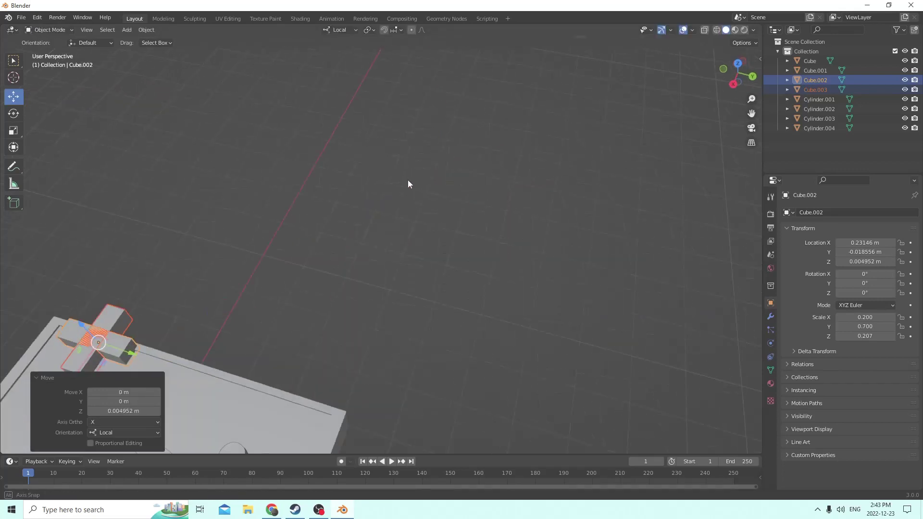
pyautogui.scroll(-6, 407, 181)
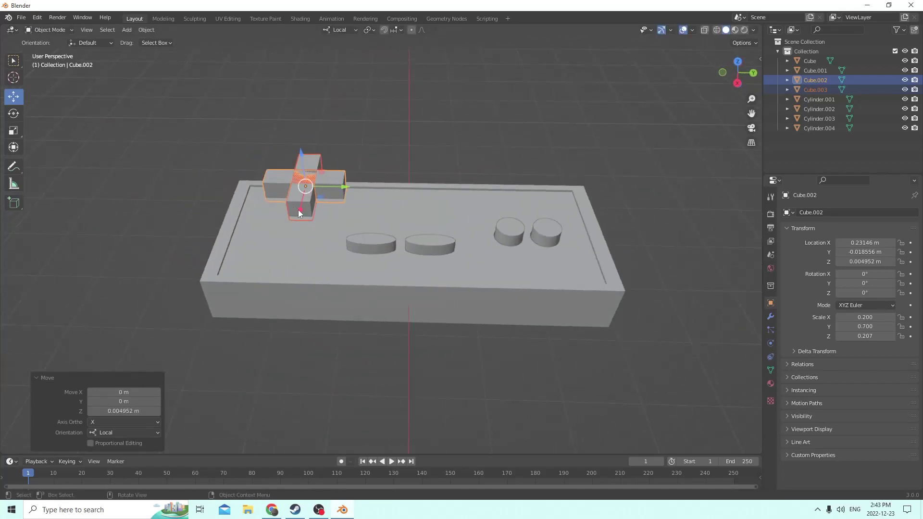
pyautogui.moveTo(298, 210); pyautogui.dragTo(300, 243)
pyautogui.moveTo(300, 242); pyautogui.dragTo(302, 259, button='middle')
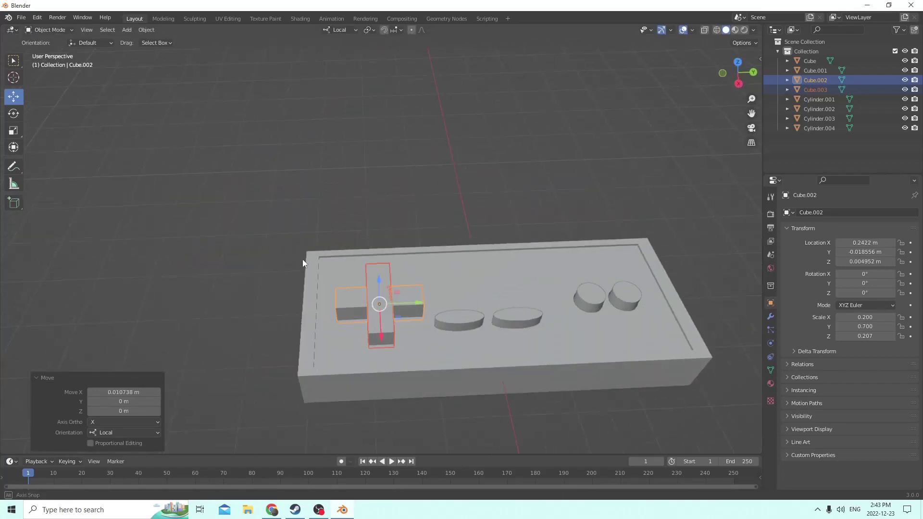
pyautogui.scroll(-3, 455, 324)
pyautogui.scroll(3, 428, 301)
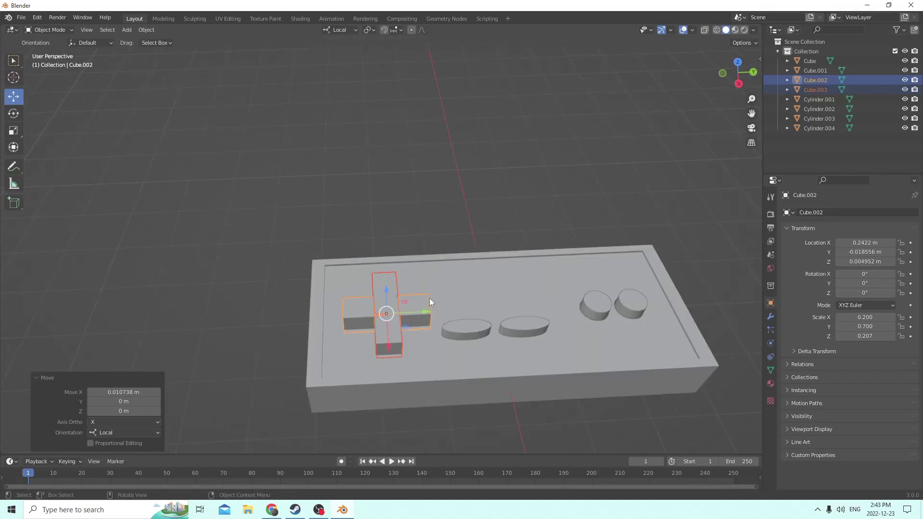
pyautogui.moveTo(426, 316); pyautogui.dragTo(412, 314)
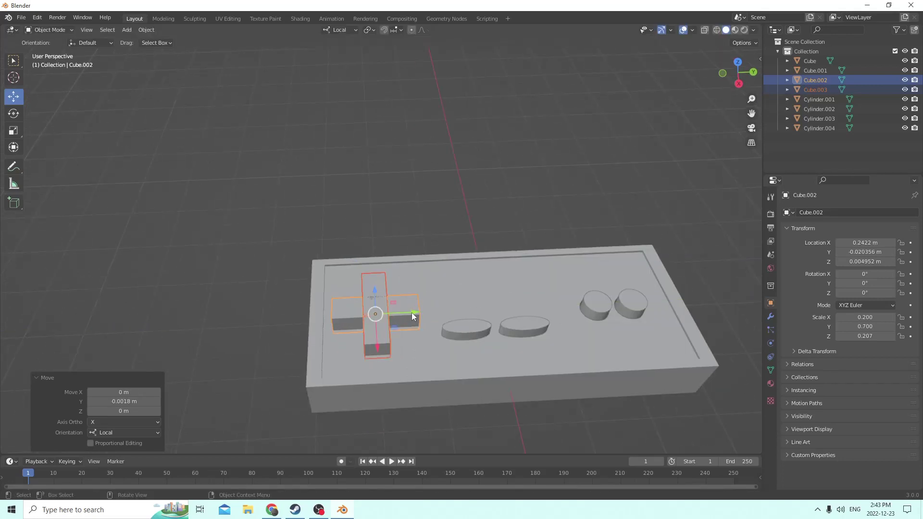
# Step: Lower the two crossed bars about 0.0015 m along Z and join them into a single D-pad object
pyautogui.moveTo(412, 313); pyautogui.dragTo(416, 314, button='middle')
pyautogui.scroll(6, 415, 315)
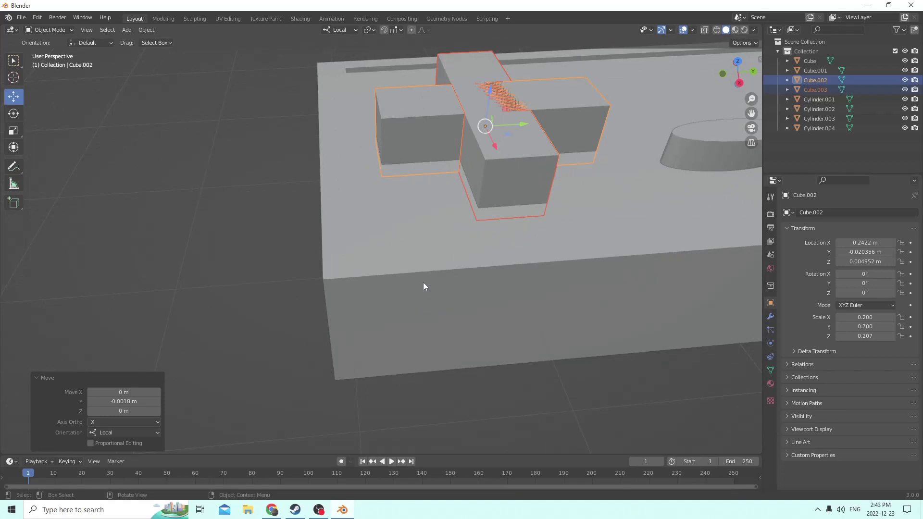
pyautogui.moveTo(491, 90); pyautogui.dragTo(489, 109)
pyautogui.scroll(-6, 487, 111)
pyautogui.moveTo(478, 122); pyautogui.dragTo(478, 124, button='middle')
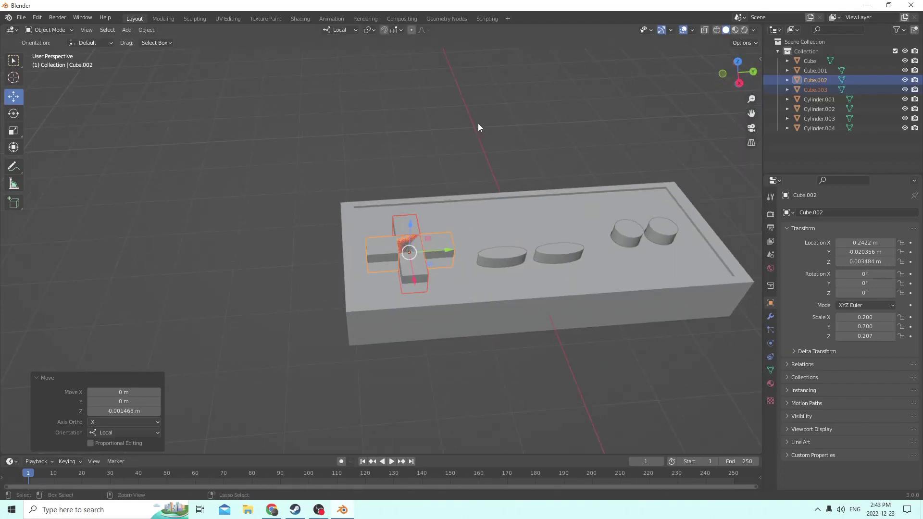
pyautogui.hotkey('ctrl', 'j')
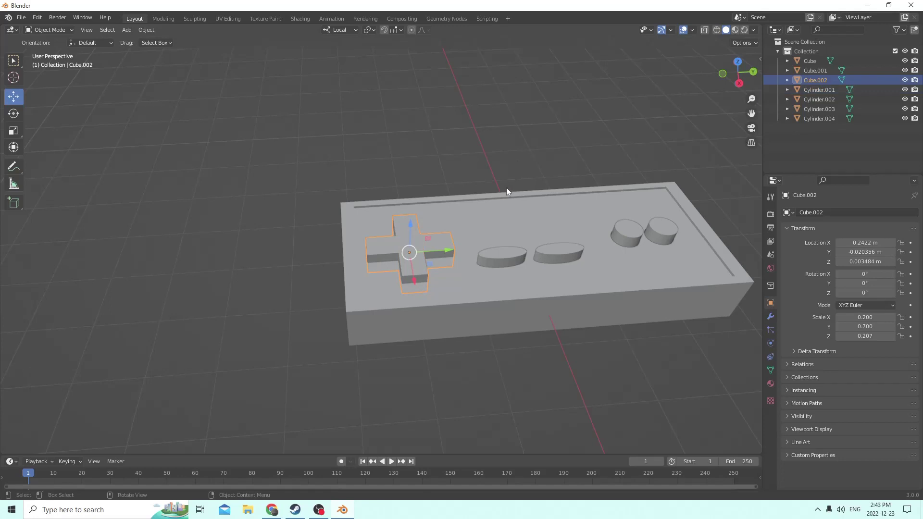
# Step: Duplicate the joined D-pad cross, leaving the copy in the same place as the original
pyautogui.scroll(-3, 504, 190)
pyautogui.moveTo(501, 192)
pyautogui.mouseDown(button='middle')
pyautogui.moveTo(552, 211)
pyautogui.moveTo(538, 196)
pyautogui.moveTo(513, 202)
pyautogui.mouseUp(button='middle')
pyautogui.scroll(7, 538, 195)
pyautogui.scroll(-4, 514, 195)
pyautogui.click(431, 292)
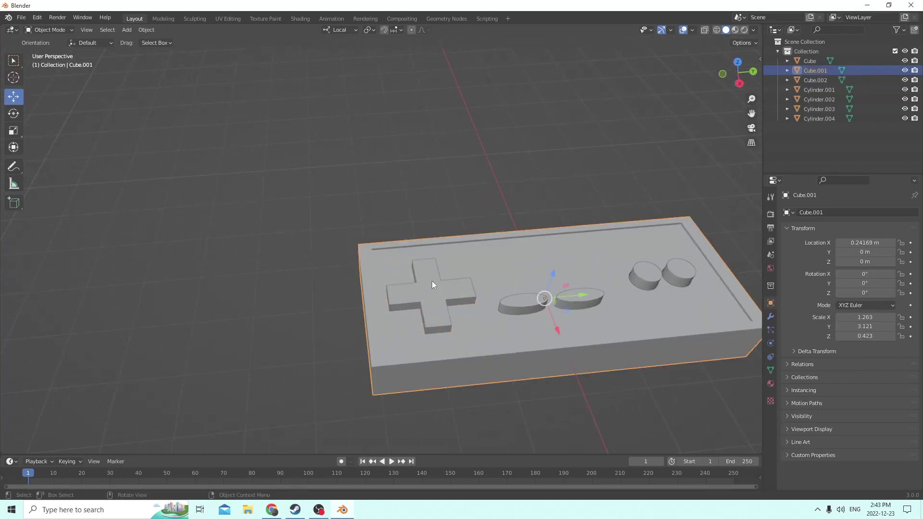
pyautogui.click(432, 281)
pyautogui.hotkey('shift', 'd')
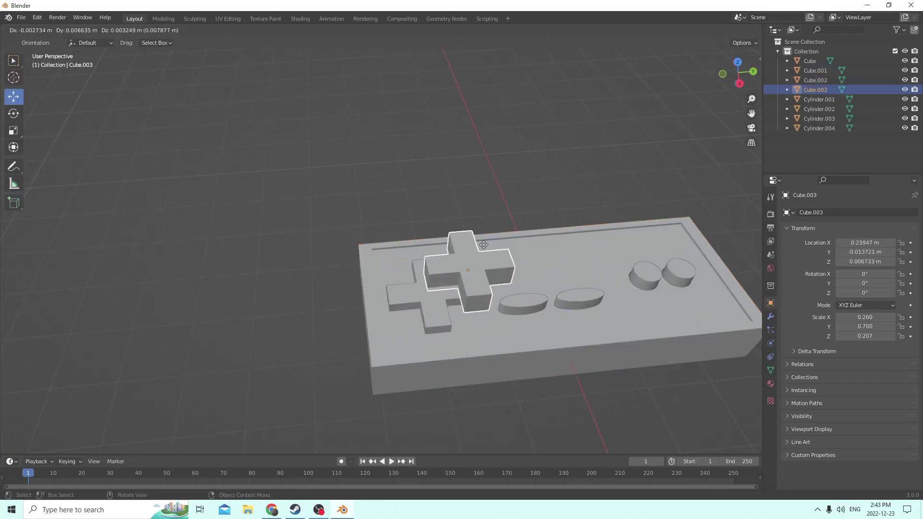
pyautogui.rightClick(485, 249)
# Step: Select the original D-pad cross Cube.002 instead of its copy, together with the slab as the active object
pyautogui.keyDown('shift'); pyautogui.click(490, 258); pyautogui.keyUp('shift')
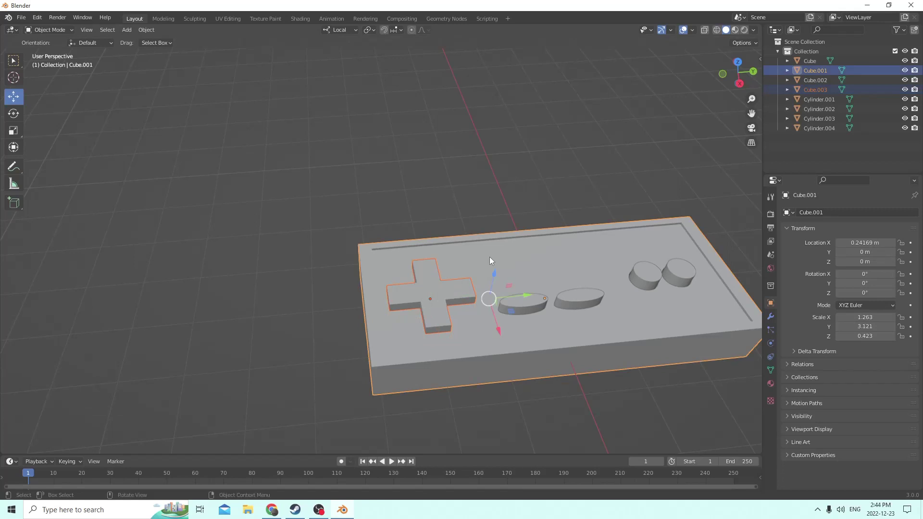
pyautogui.click(146, 29)
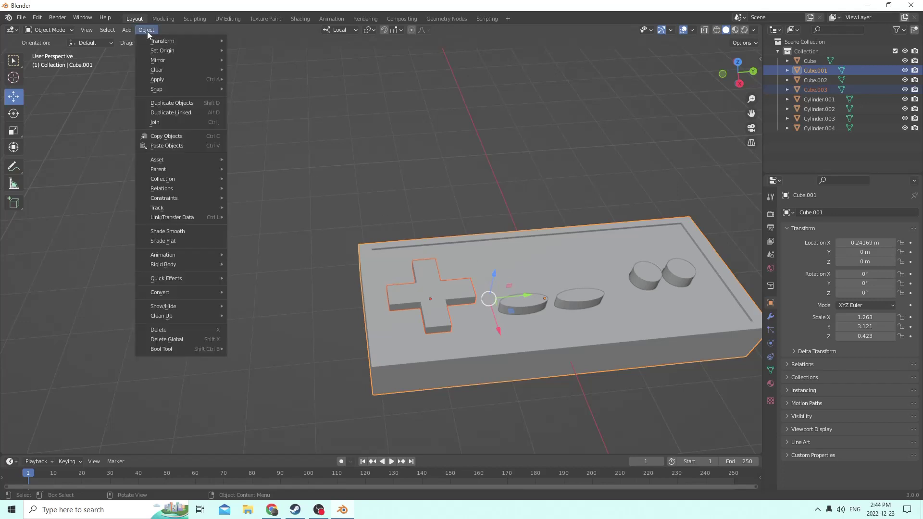
pyautogui.hotkey('alt', 'a')
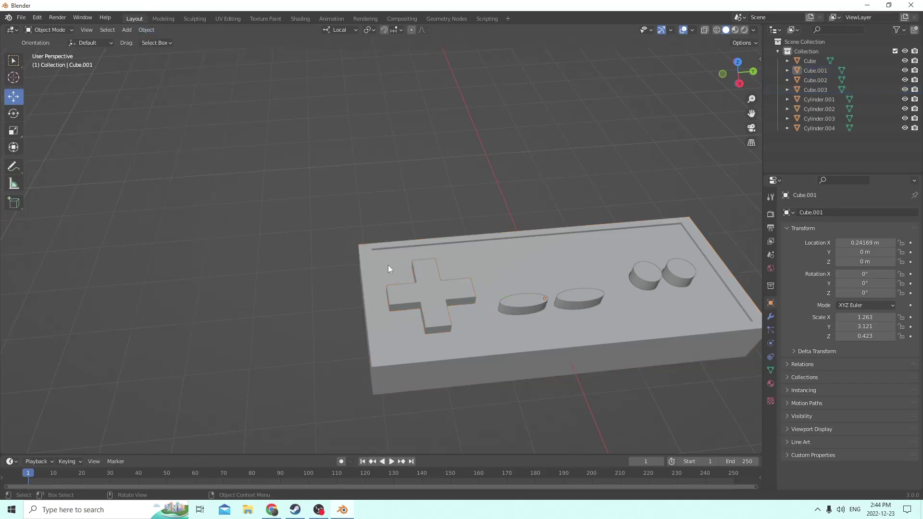
pyautogui.click(436, 308)
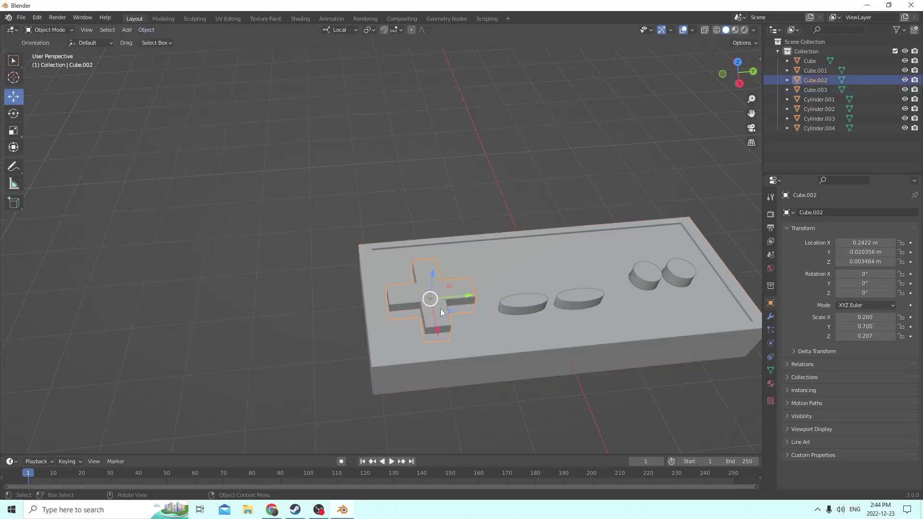
pyautogui.keyDown('shift'); pyautogui.click(514, 263); pyautogui.keyUp('shift')
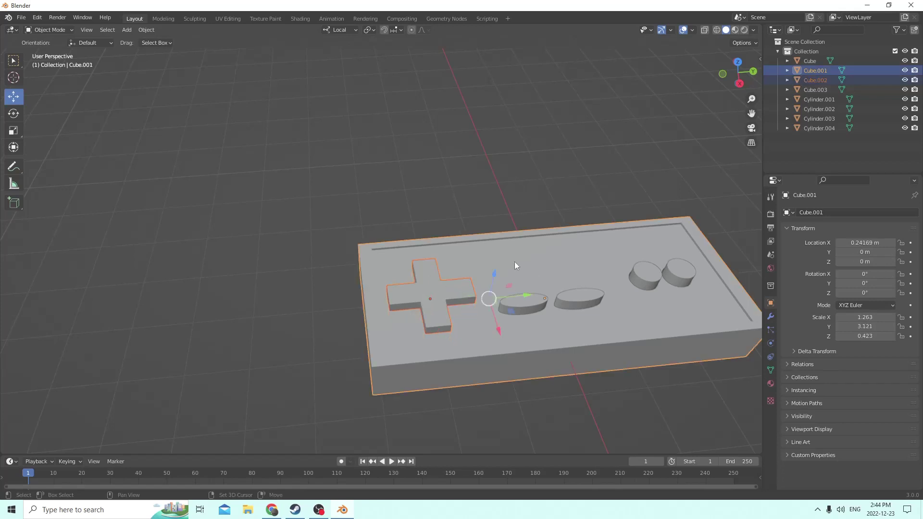
# Step: Try to subtract the D-pad cross from the slab with an Auto Boolean Difference, and undo it
pyautogui.click(147, 30)
pyautogui.moveTo(161, 348)
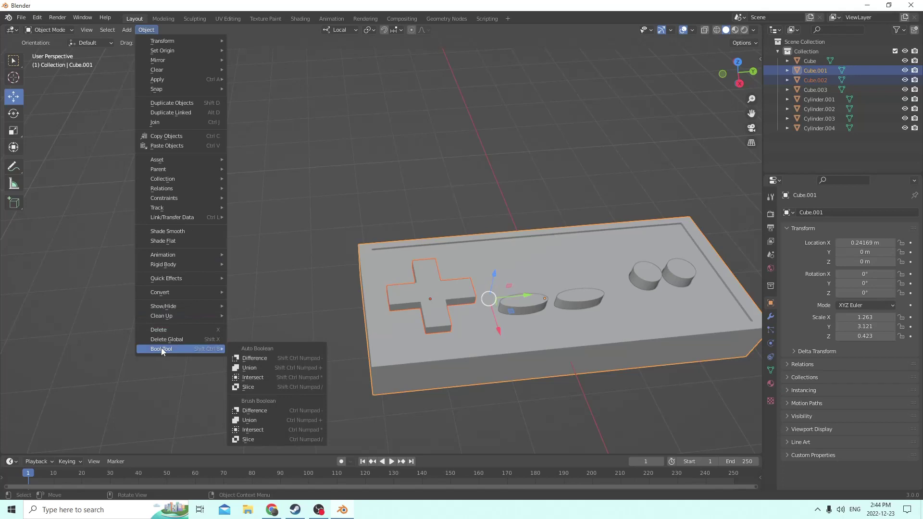
pyautogui.click(257, 362)
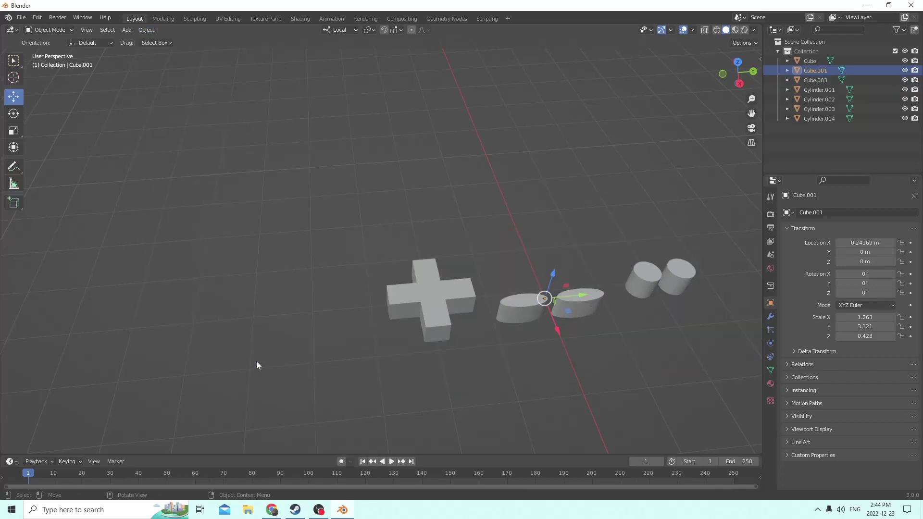
pyautogui.click(37, 18)
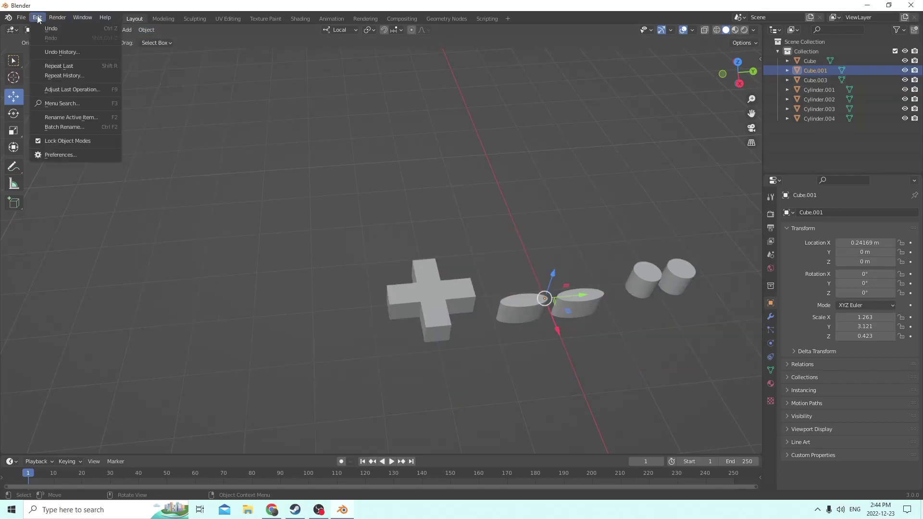
pyautogui.click(46, 28)
# Step: Cut the D-pad cross out of the slab with a Brush Boolean Difference, enabling Self Intersection in its solver options
pyautogui.click(145, 31)
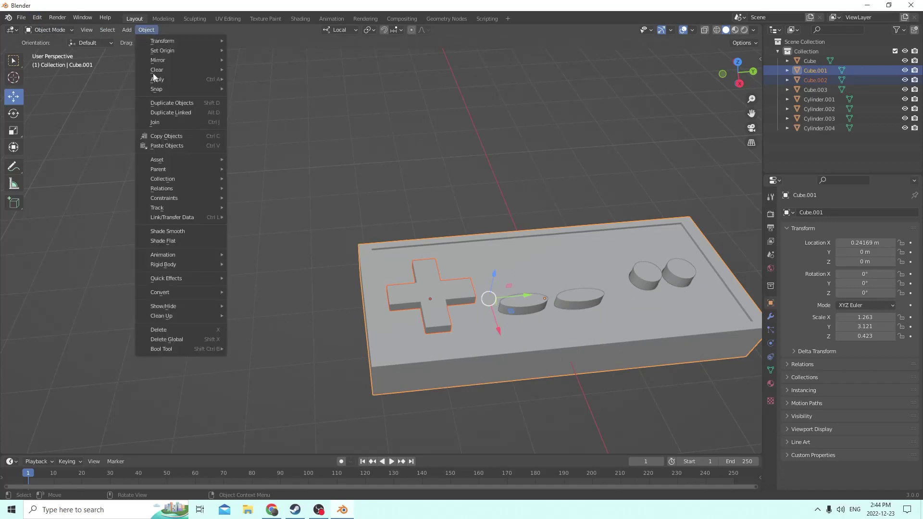
pyautogui.moveTo(170, 349)
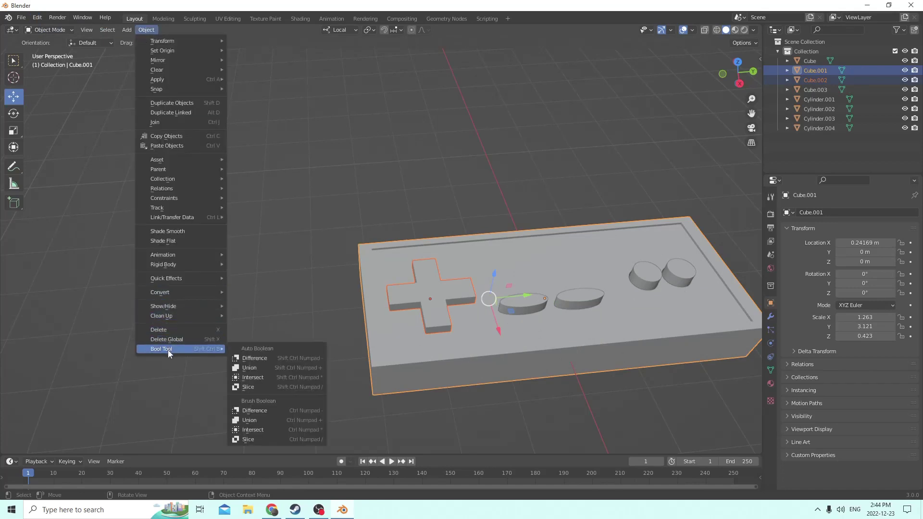
pyautogui.click(262, 411)
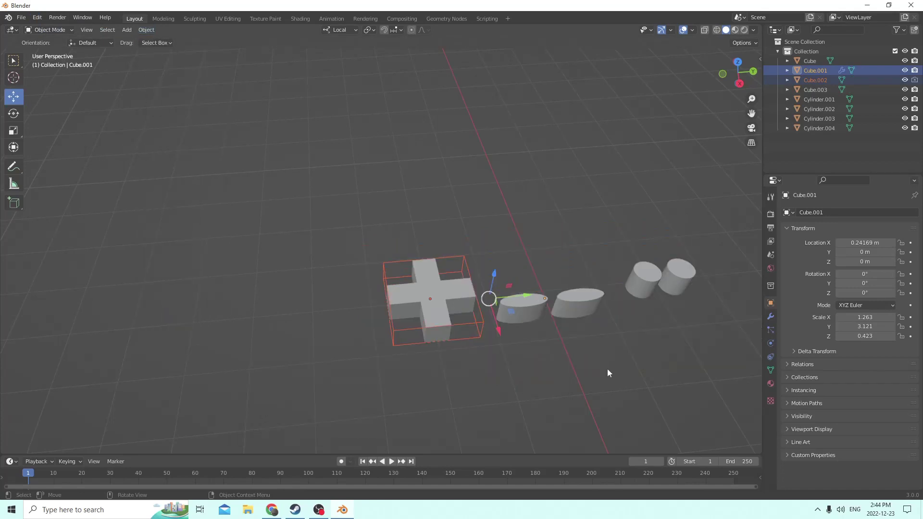
pyautogui.click(770, 316)
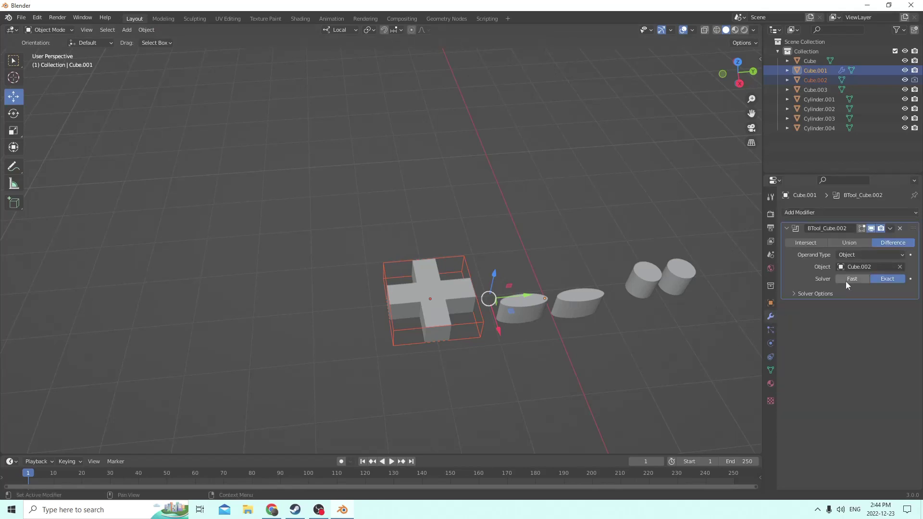
pyautogui.click(795, 295)
pyautogui.click(839, 308)
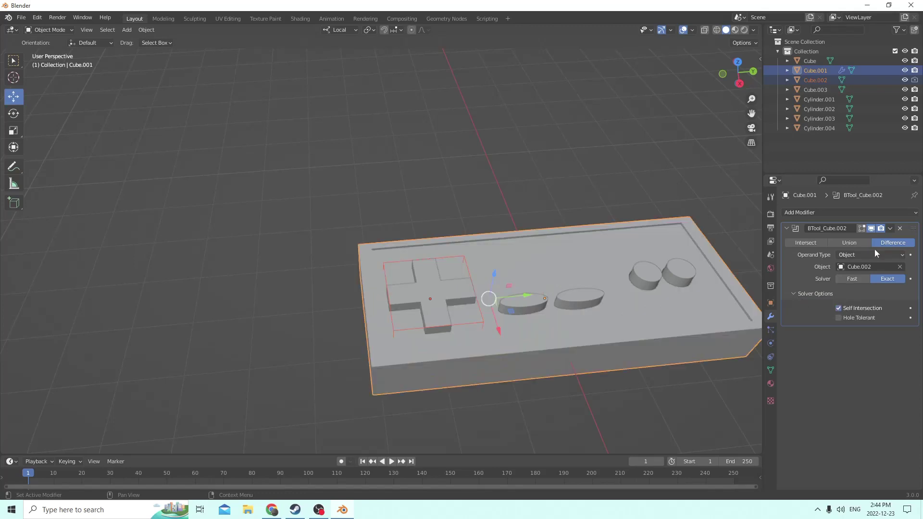
# Step: Apply the slab's boolean modifier and delete the original cross that served as the cutter
pyautogui.click(892, 227)
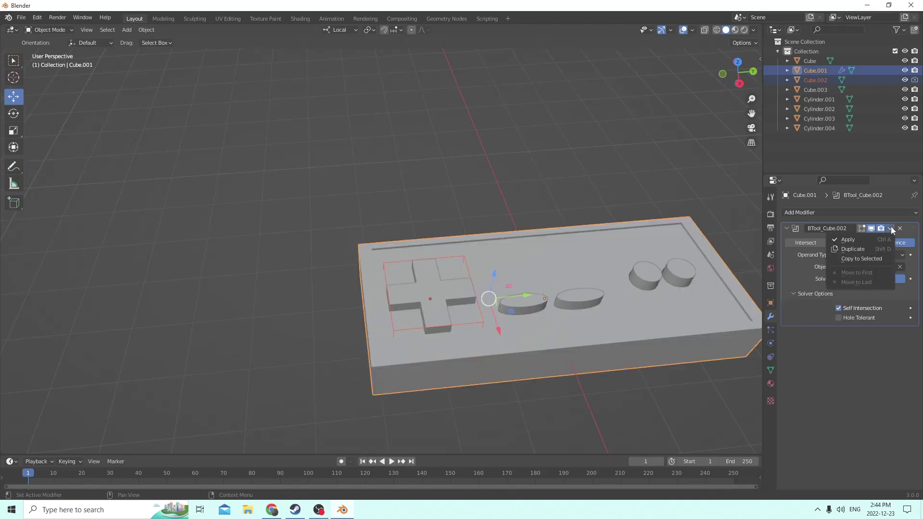
pyautogui.click(885, 238)
pyautogui.click(471, 163)
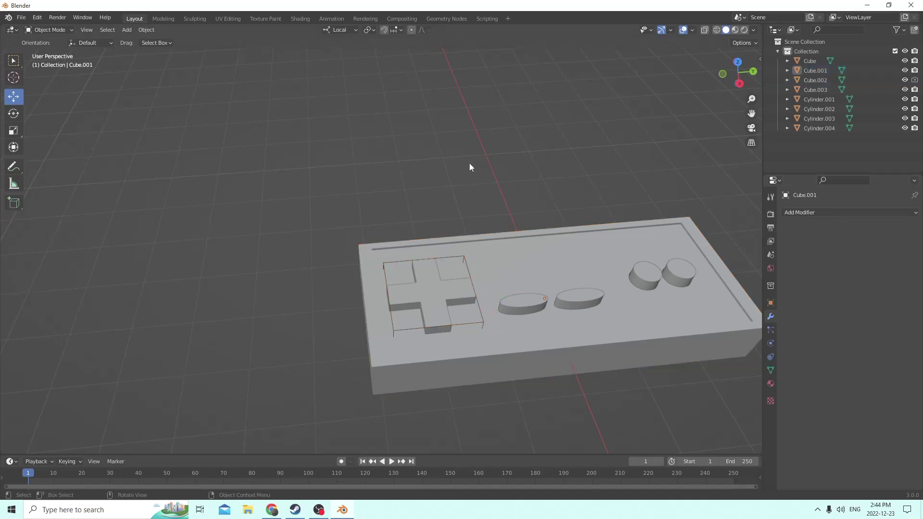
pyautogui.scroll(6, 469, 163)
pyautogui.click(353, 199)
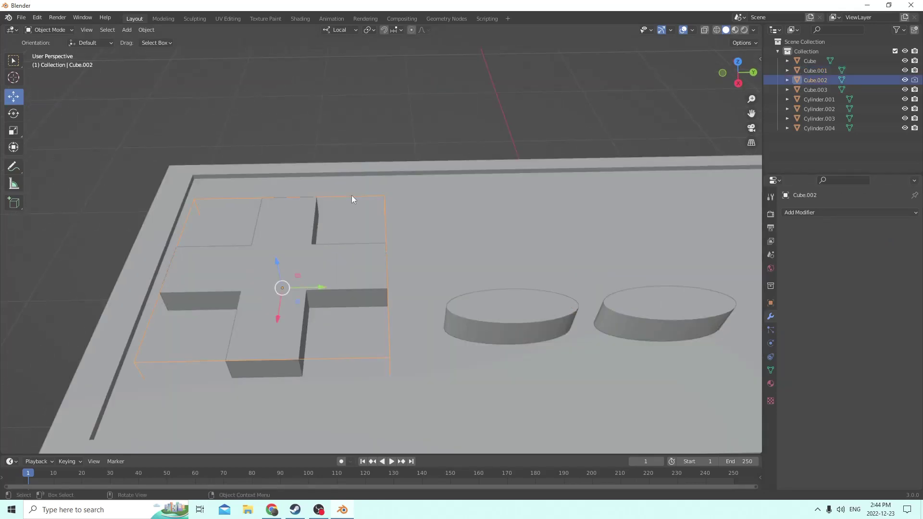
pyautogui.press('Delete')
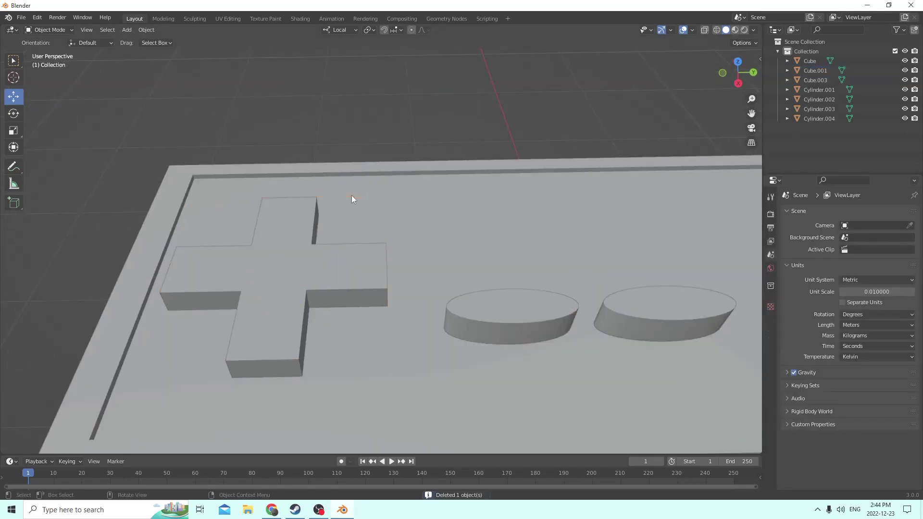
# Step: Scale the remaining D-pad cross down uniformly to about 0.964 to leave a gap around it in its cutout
pyautogui.scroll(-8, 370, 208)
pyautogui.scroll(3, 371, 208)
pyautogui.scroll(4, 372, 205)
pyautogui.moveTo(373, 203); pyautogui.dragTo(371, 195, button='middle')
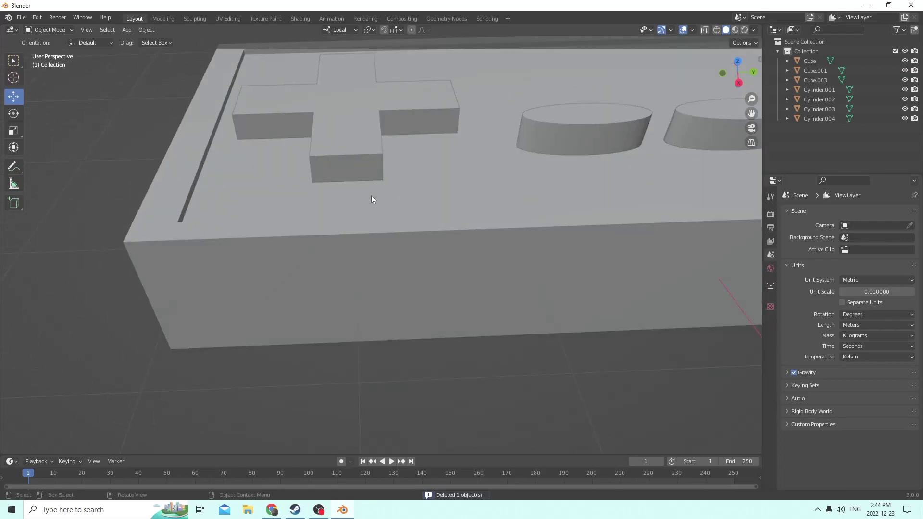
pyautogui.scroll(-4, 371, 201)
pyautogui.click(387, 247)
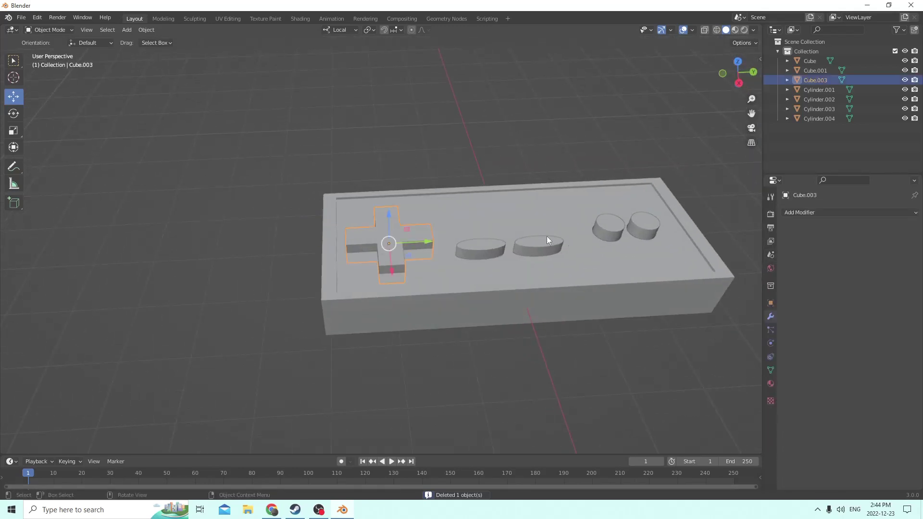
pyautogui.press('s')
pyautogui.click(541, 235)
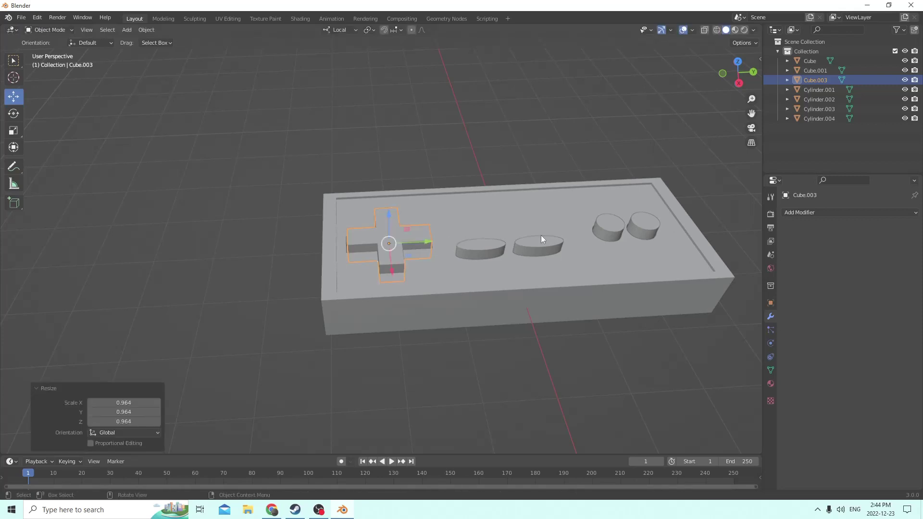
# Step: Move the two oval buttons together about 0.0016 m along Y on the slab
pyautogui.scroll(4, 540, 237)
pyautogui.moveTo(598, 278); pyautogui.dragTo(536, 260, button='middle')
pyautogui.scroll(5, 582, 267)
pyautogui.scroll(-5, 554, 262)
pyautogui.scroll(6, 532, 257)
pyautogui.click(524, 254)
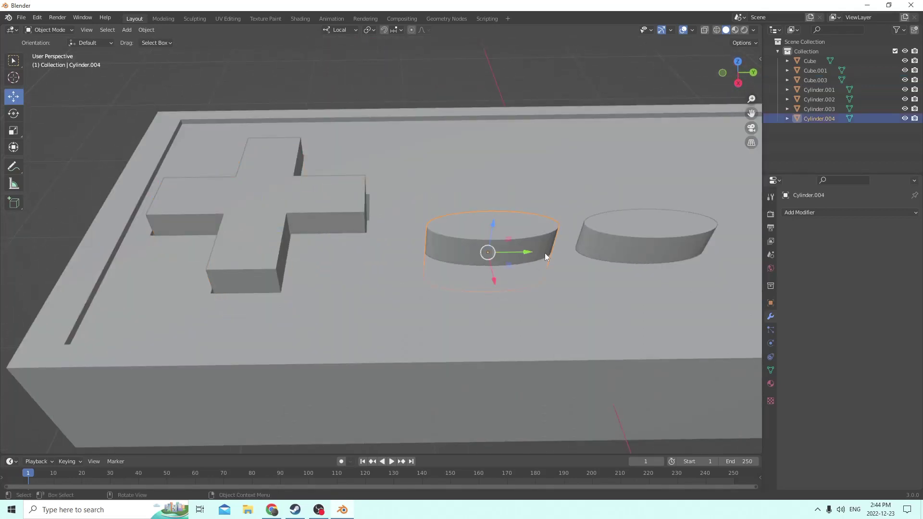
pyautogui.scroll(-6, 542, 262)
pyautogui.moveTo(537, 264); pyautogui.dragTo(538, 266, button='middle')
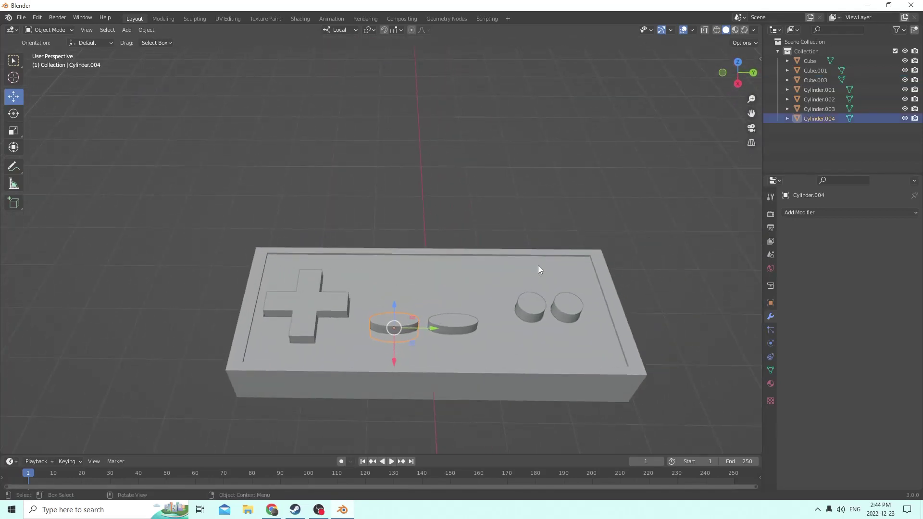
pyautogui.keyDown('shift'); pyautogui.click(443, 325); pyautogui.keyUp('shift')
pyautogui.moveTo(456, 328); pyautogui.dragTo(468, 325)
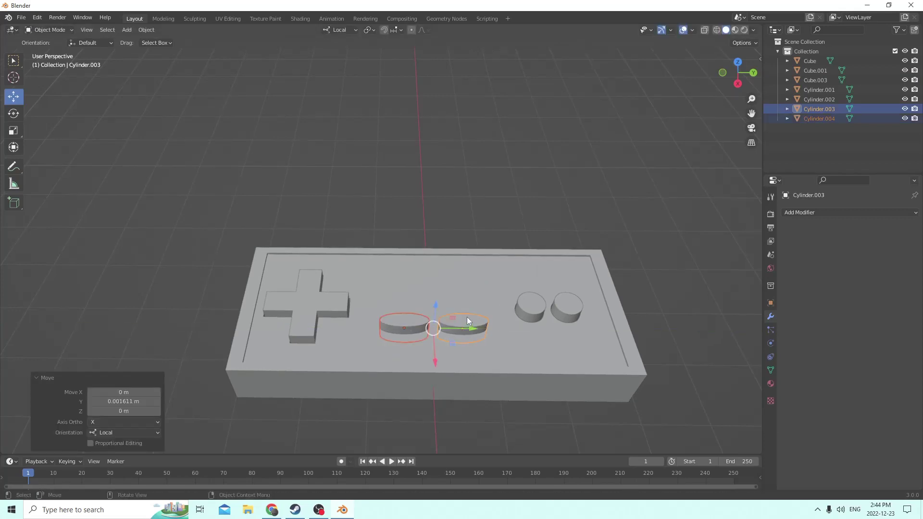
pyautogui.scroll(-5, 486, 302)
pyautogui.moveTo(486, 302); pyautogui.dragTo(424, 308, button='middle')
pyautogui.moveTo(367, 288); pyautogui.dragTo(447, 277, button='middle')
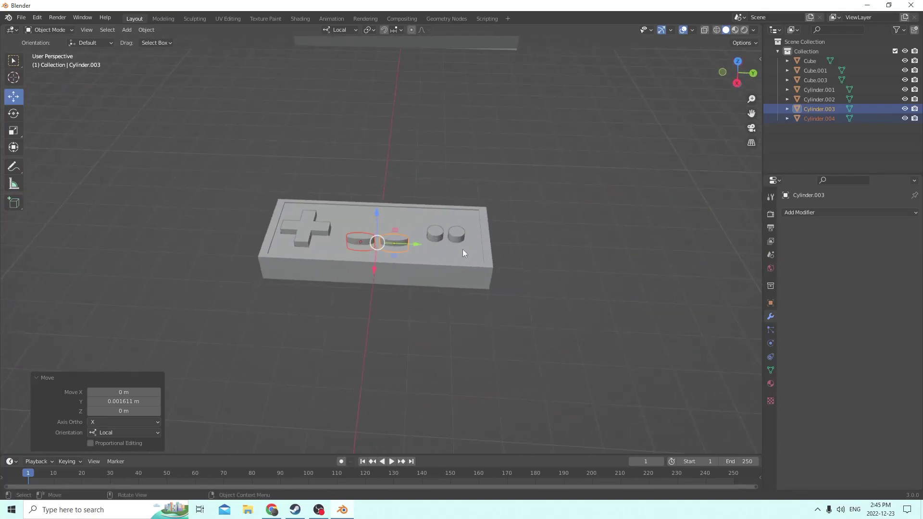
pyautogui.keyDown('shift'); pyautogui.click(454, 233); pyautogui.keyUp('shift')
pyautogui.keyDown('shift'); pyautogui.click(437, 229); pyautogui.keyUp('shift')
pyautogui.keyDown('shift'); pyautogui.click(359, 239); pyautogui.keyUp('shift')
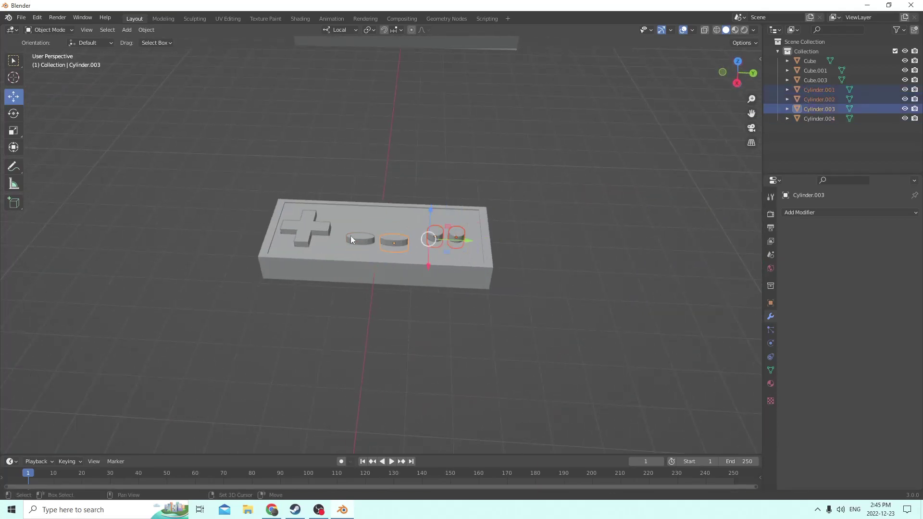
pyautogui.keyDown('shift'); pyautogui.click(364, 215); pyautogui.keyUp('shift')
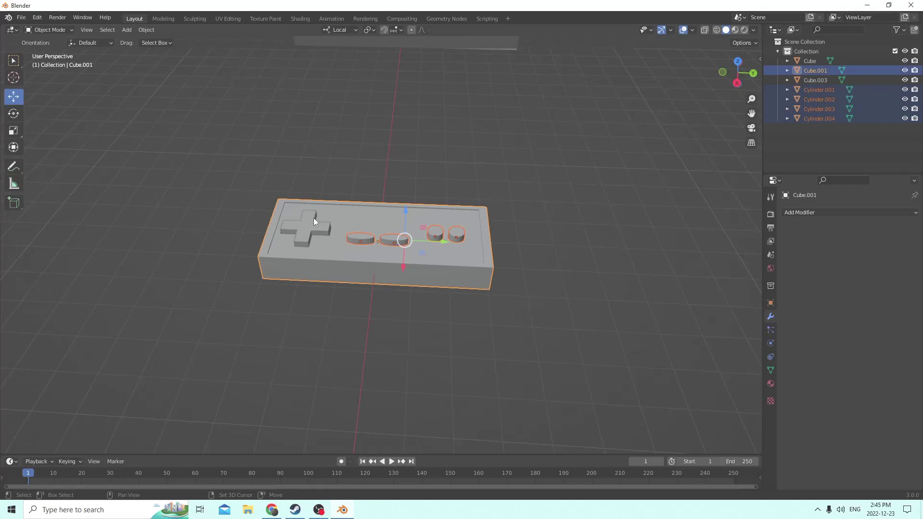
pyautogui.click(559, 205)
# Step: Subtract both round buttons, both oval buttons and the D-pad cross from the slab with an Auto Boolean Difference
pyautogui.click(456, 234)
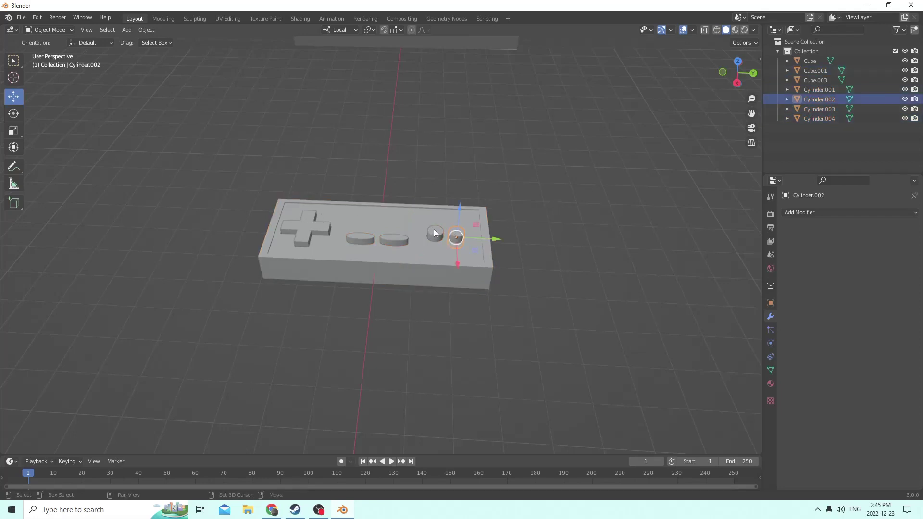
pyautogui.keyDown('shift'); pyautogui.click(434, 233); pyautogui.keyUp('shift')
pyautogui.keyDown('shift'); pyautogui.click(395, 239); pyautogui.keyUp('shift')
pyautogui.keyDown('shift'); pyautogui.click(363, 237); pyautogui.keyUp('shift')
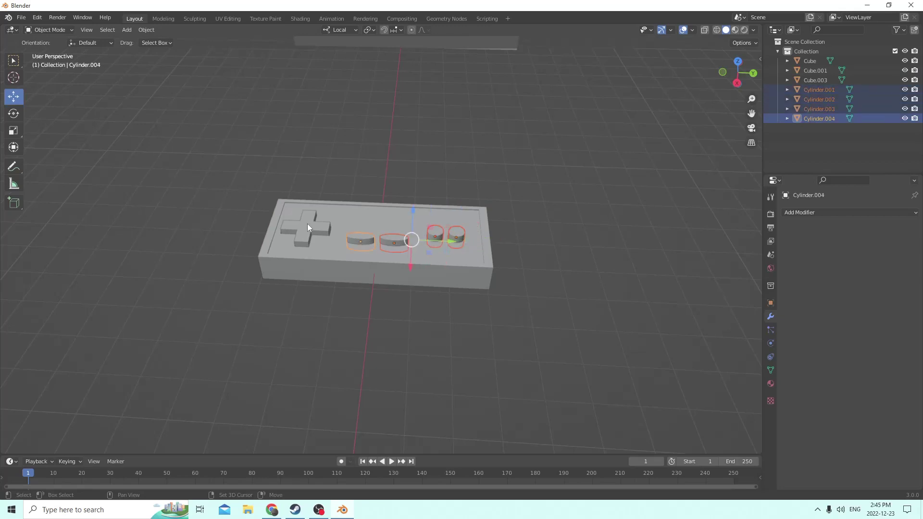
pyautogui.keyDown('shift'); pyautogui.click(307, 225); pyautogui.keyUp('shift')
pyautogui.keyDown('shift'); pyautogui.click(362, 211); pyautogui.keyUp('shift')
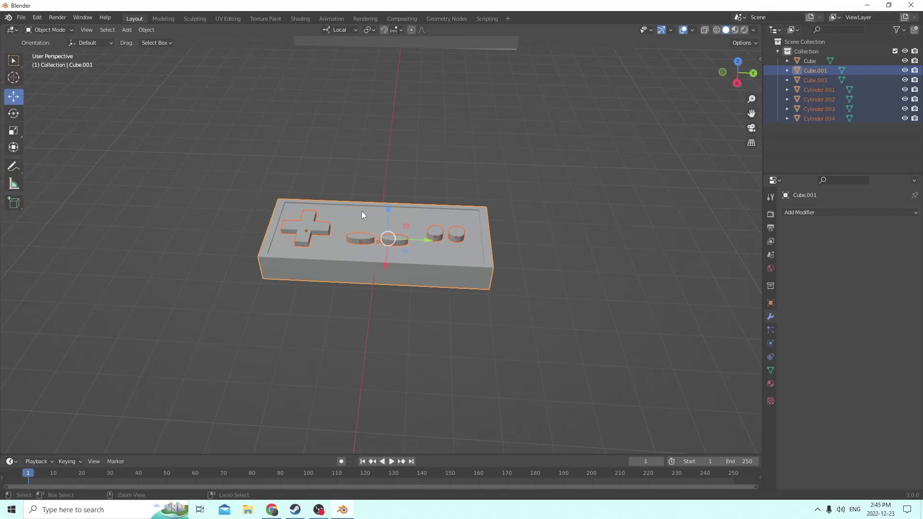
pyautogui.press('ctrl+shift+KP_Subtract')
pyautogui.press('g')
pyautogui.moveTo(537, 216); pyautogui.dragTo(519, 220, button='middle')
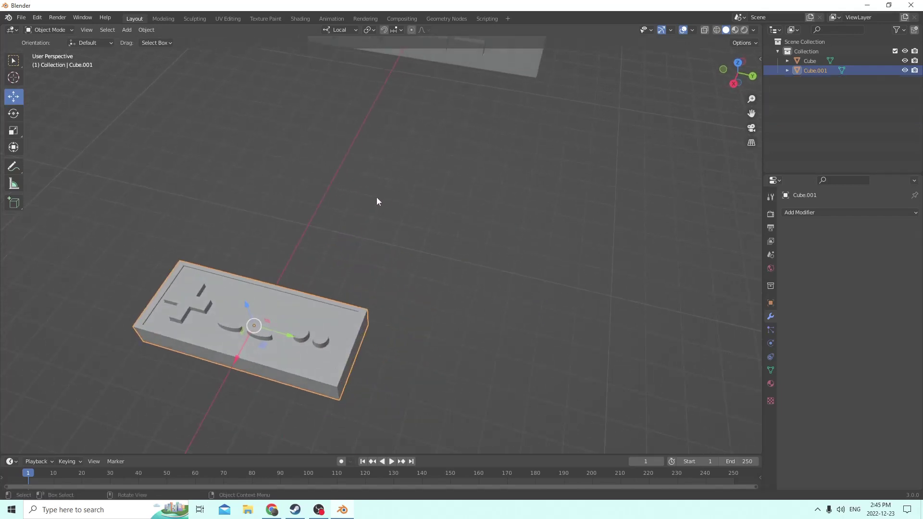
# Step: Move the controller slab about 0.037 m along its local Y axis to one side of the centre line
pyautogui.moveTo(377, 201); pyautogui.dragTo(484, 229, button='middle')
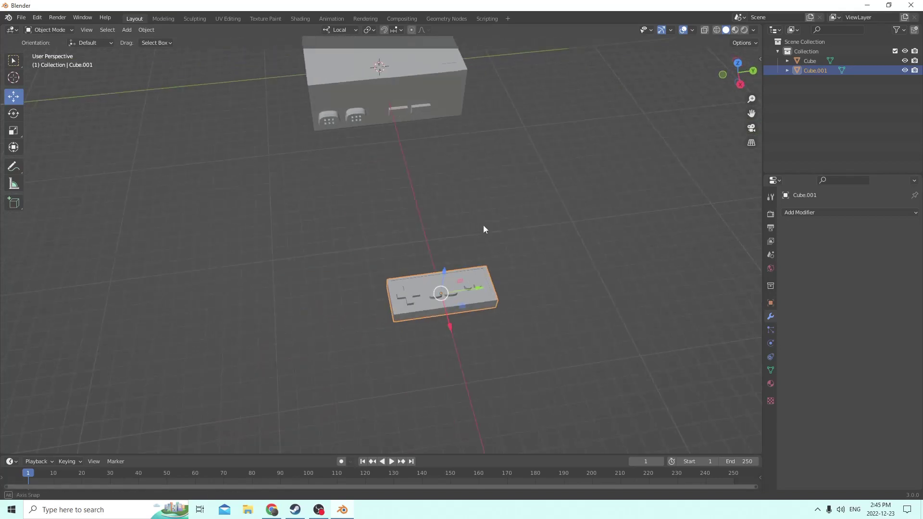
pyautogui.moveTo(479, 290); pyautogui.dragTo(539, 278)
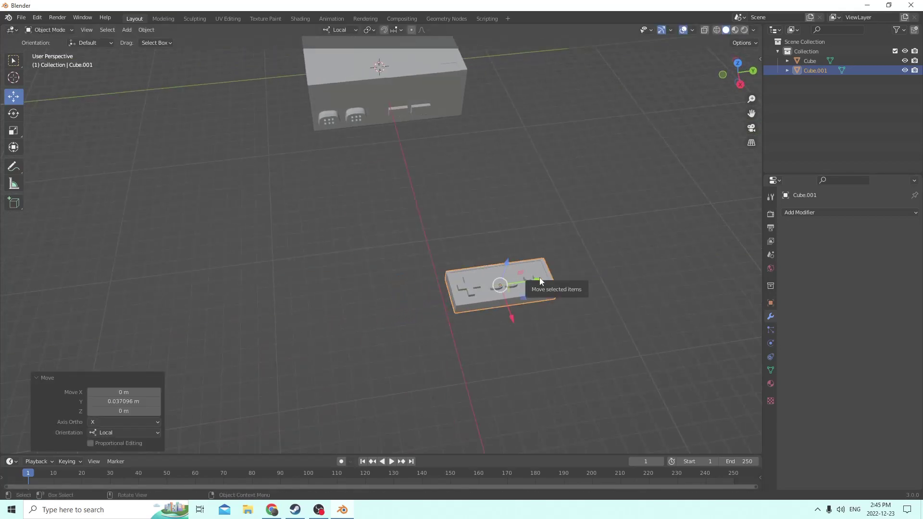
pyautogui.moveTo(532, 275); pyautogui.dragTo(443, 224, button='middle')
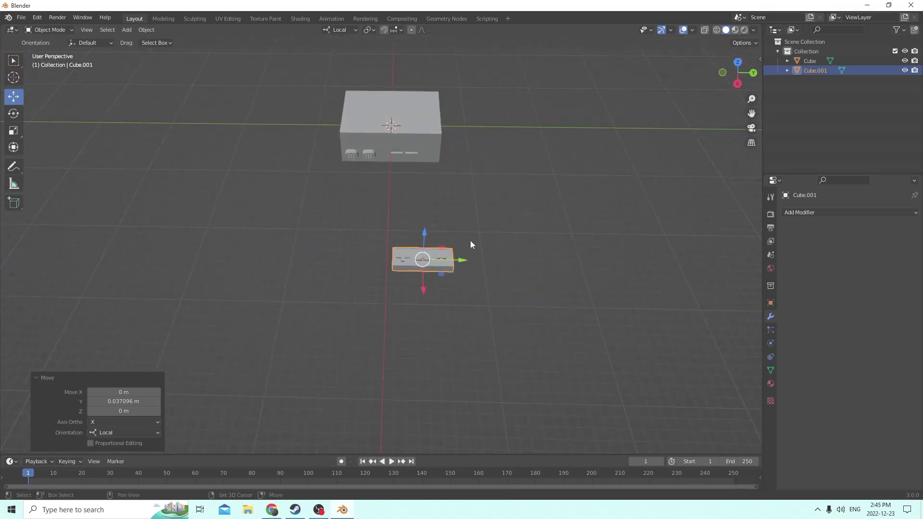
# Step: Duplicate the controller slab and move the copy about -0.094 m along Y, beside the original
pyautogui.hotkey('shift', 'd')
pyautogui.press('Escape')
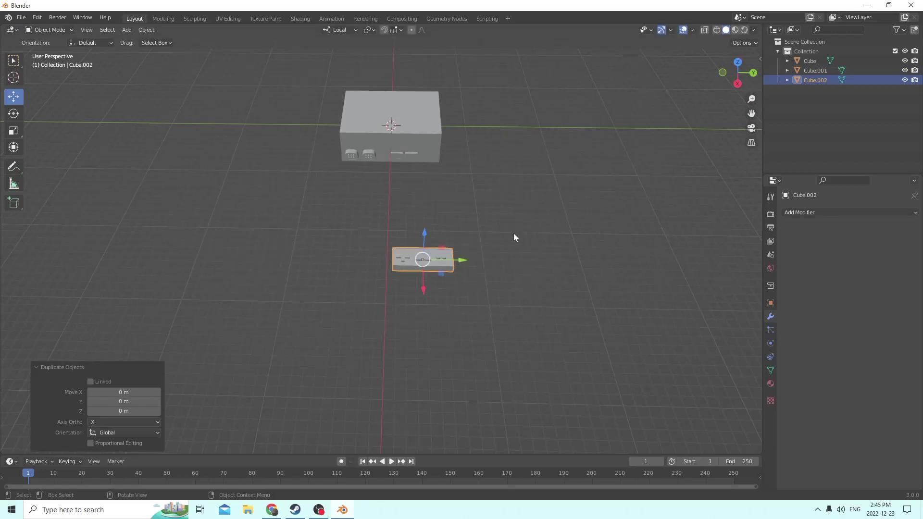
pyautogui.moveTo(462, 260); pyautogui.dragTo(371, 249)
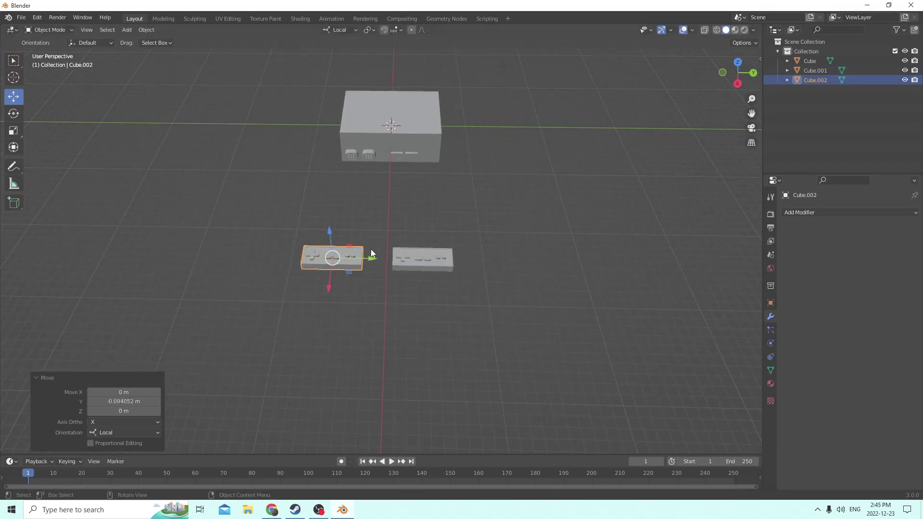
pyautogui.moveTo(370, 249)
pyautogui.mouseDown(button='middle')
pyautogui.moveTo(395, 258)
pyautogui.moveTo(364, 250)
pyautogui.moveTo(381, 247)
pyautogui.mouseUp(button='middle')
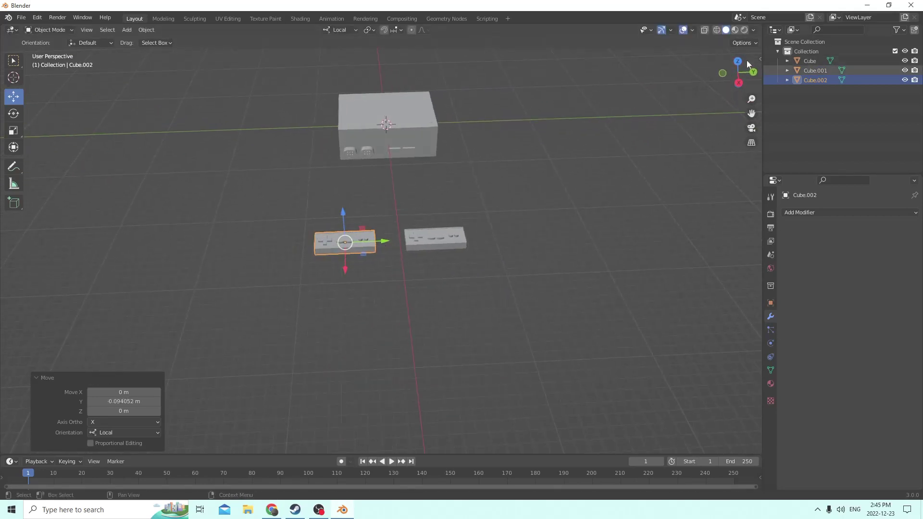
# Step: Switch the viewport to Material Preview shading and open the material properties
pyautogui.click(736, 29)
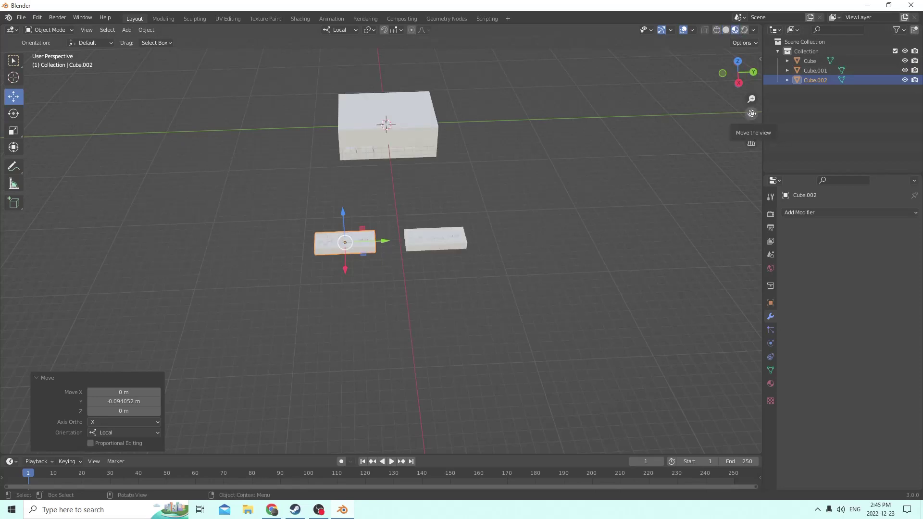
pyautogui.moveTo(581, 114); pyautogui.dragTo(568, 132, button='middle')
pyautogui.click(770, 383)
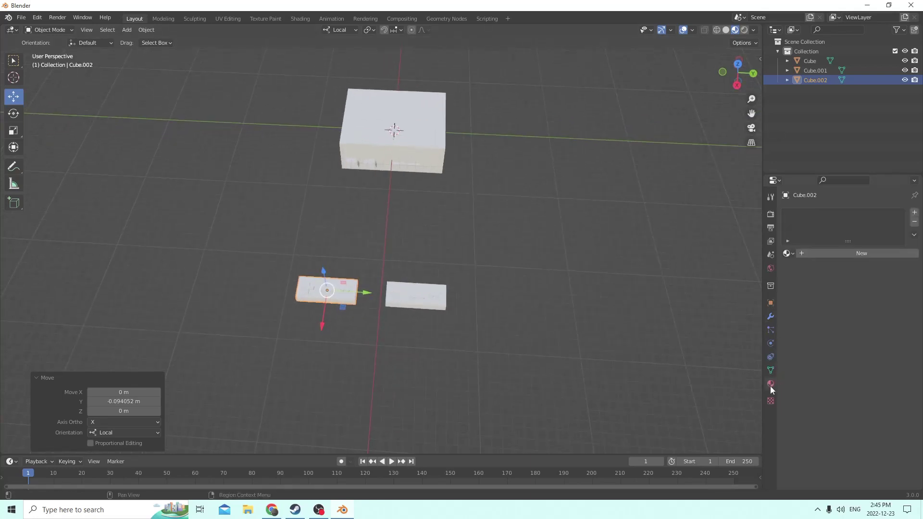
pyautogui.scroll(3, 529, 250)
pyautogui.moveTo(539, 235); pyautogui.dragTo(417, 176, button='middle')
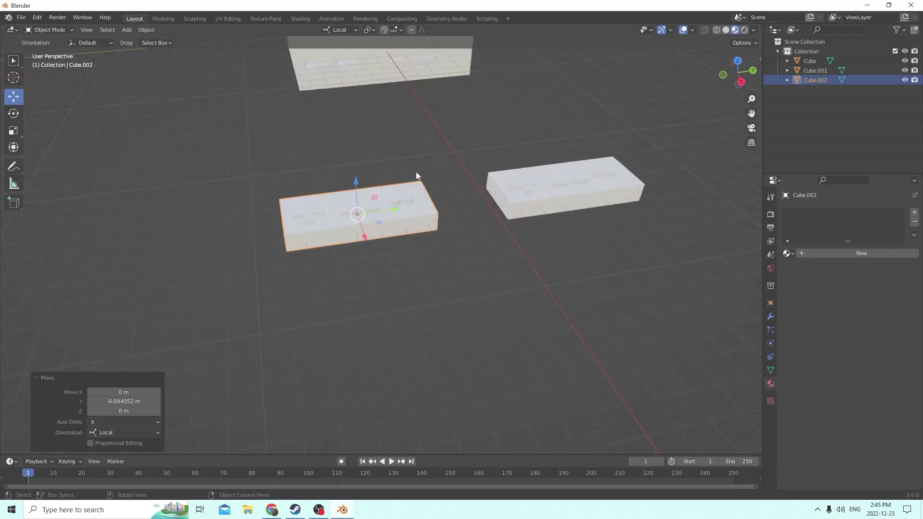
# Step: Delete the duplicated controller slab, keeping only the original
pyautogui.click(572, 192)
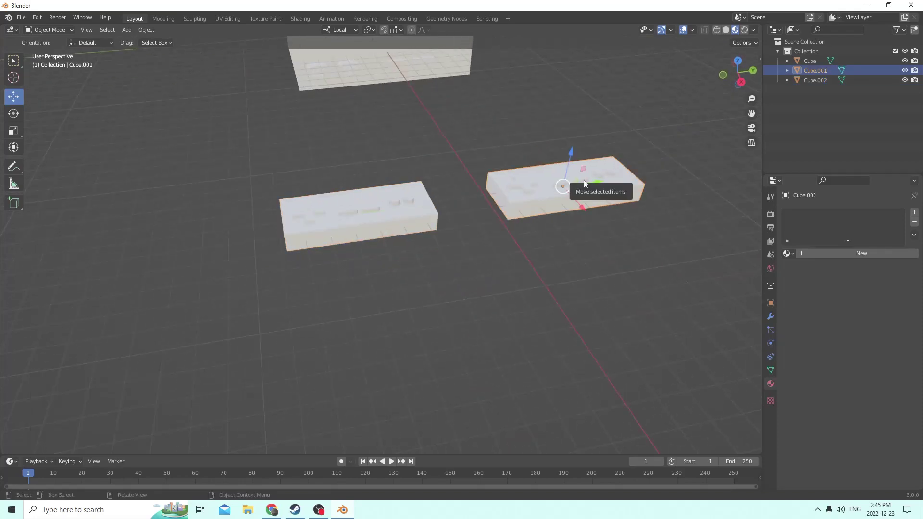
pyautogui.click(345, 203)
pyautogui.press('Delete')
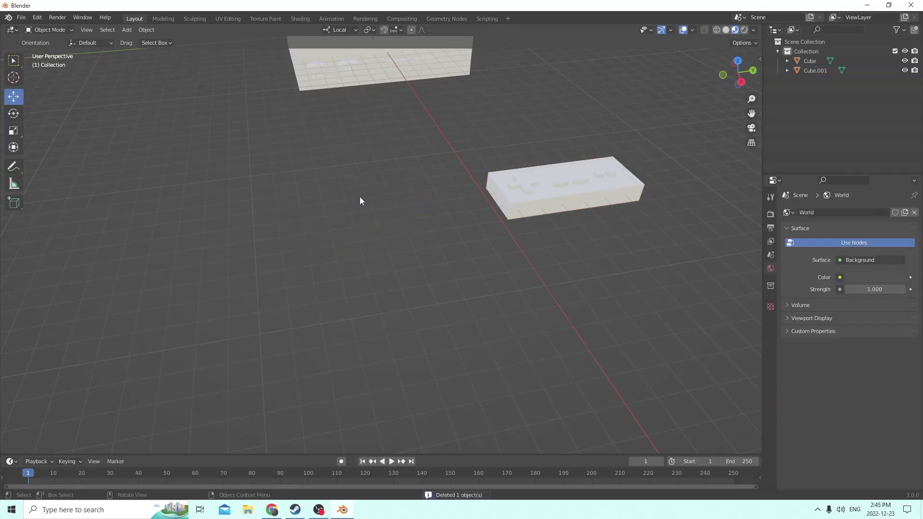
# Step: Give the controller slab a new material, enter Edit Mode and darken its base color to a medium grey
pyautogui.moveTo(360, 197); pyautogui.dragTo(472, 226, button='middle')
pyautogui.click(561, 220)
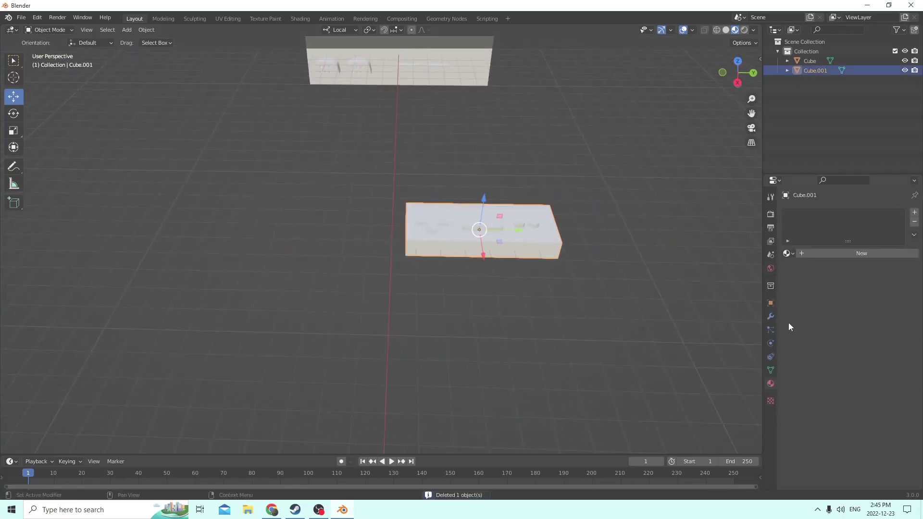
pyautogui.click(915, 212)
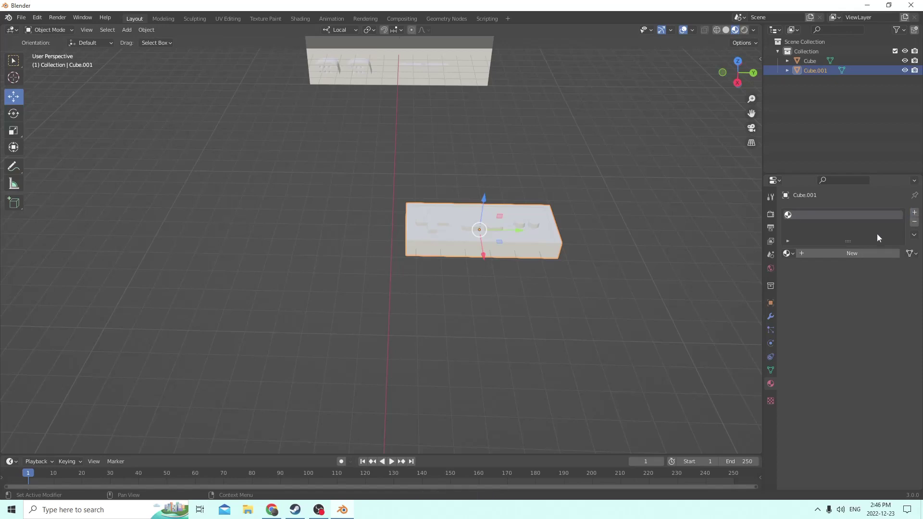
pyautogui.click(852, 253)
pyautogui.press('Tab')
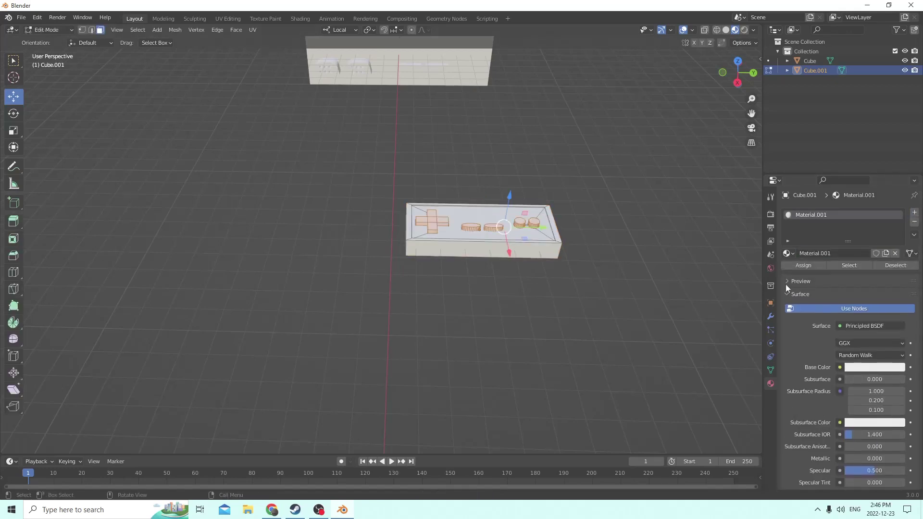
pyautogui.click(883, 372)
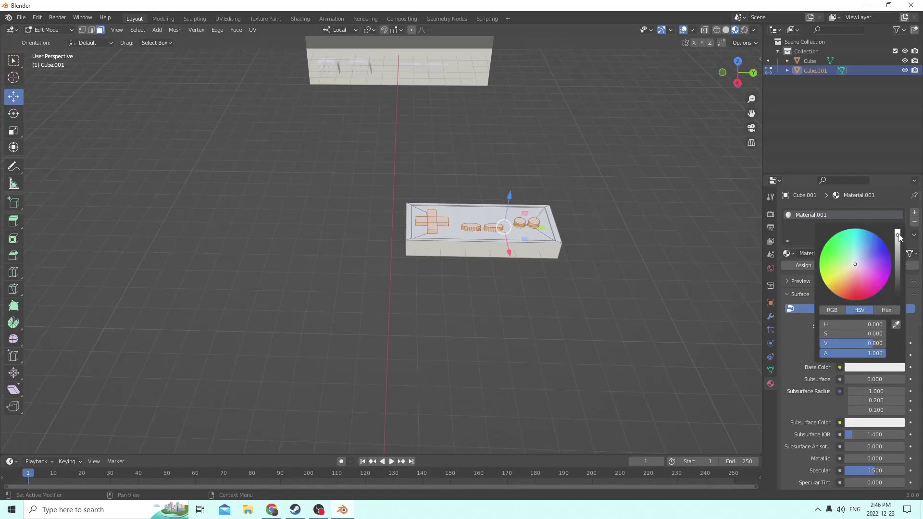
pyautogui.moveTo(897, 235); pyautogui.dragTo(897, 274)
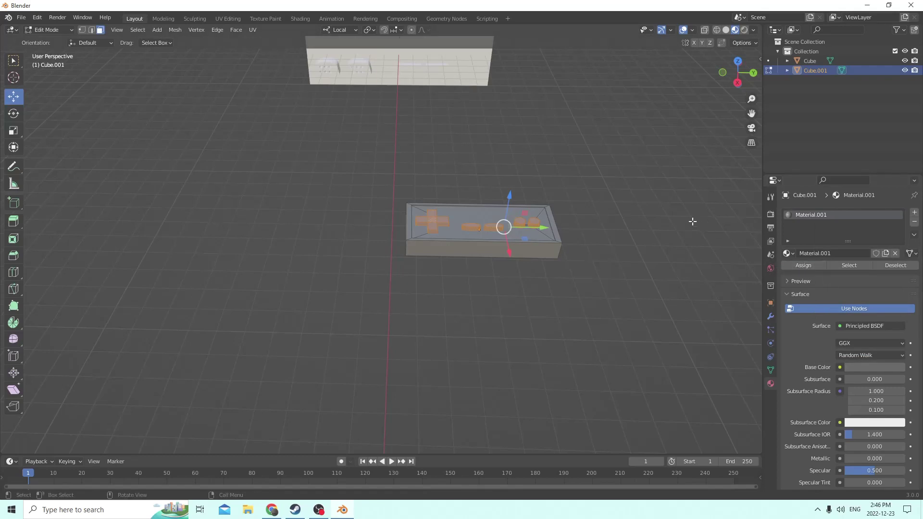
pyautogui.click(674, 229)
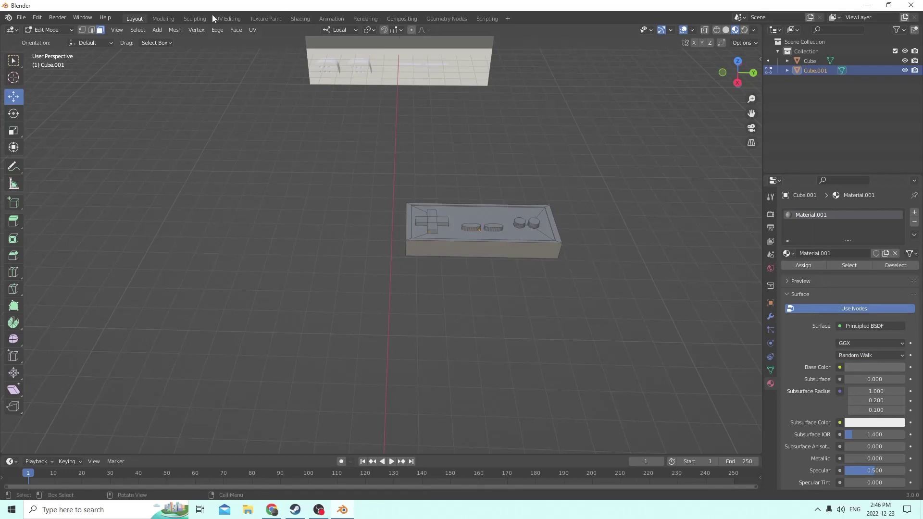
pyautogui.click(37, 17)
pyautogui.click(45, 29)
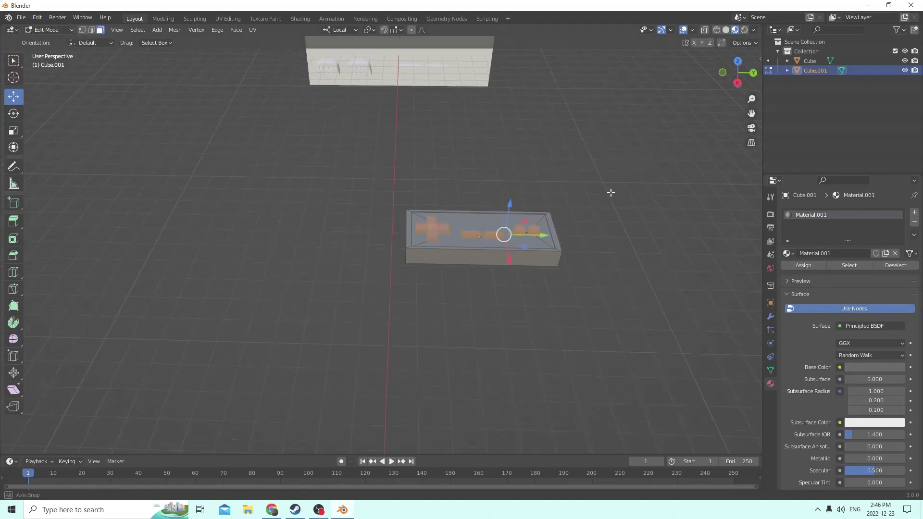
# Step: Add a second material with a near-black base color and assign it to the selected D-pad and buttons
pyautogui.moveTo(611, 193); pyautogui.dragTo(586, 186, button='middle')
pyautogui.moveTo(641, 233)
pyautogui.mouseDown(button='middle')
pyautogui.moveTo(651, 243)
pyautogui.moveTo(661, 224)
pyautogui.moveTo(642, 249)
pyautogui.mouseUp(button='middle')
pyautogui.scroll(2, 652, 240)
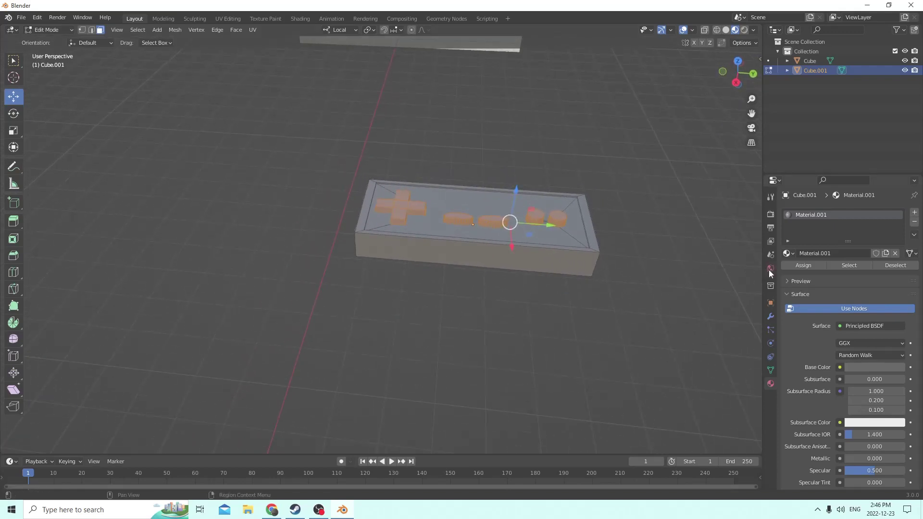
pyautogui.click(915, 212)
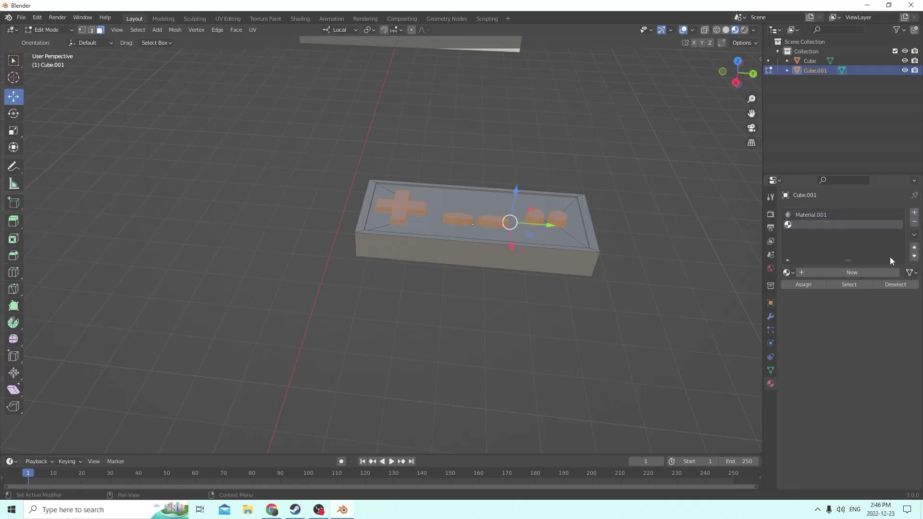
pyautogui.click(887, 273)
pyautogui.click(863, 390)
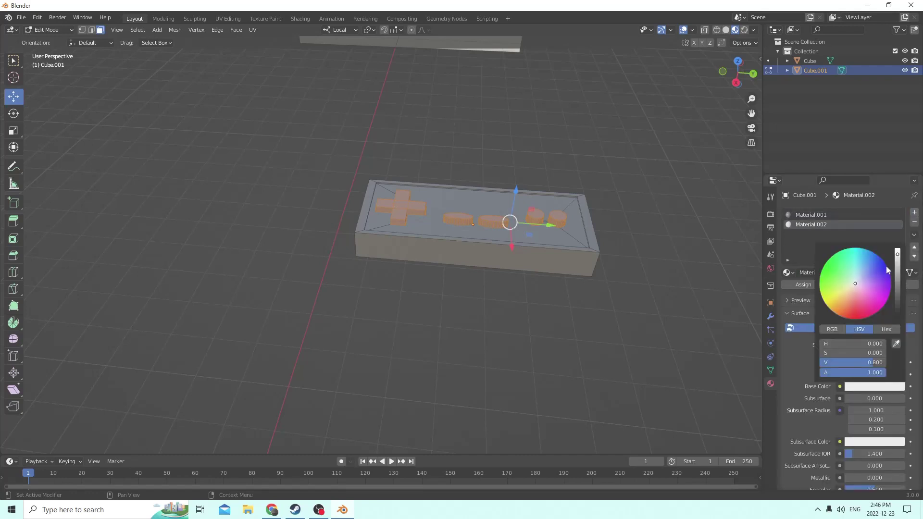
pyautogui.moveTo(899, 259); pyautogui.dragTo(898, 314)
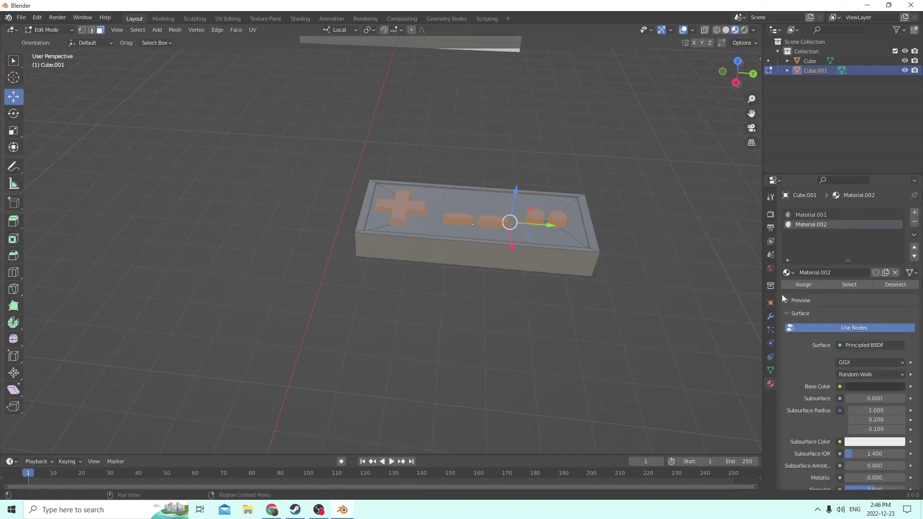
pyautogui.click(800, 284)
pyautogui.click(676, 237)
pyautogui.moveTo(682, 245); pyautogui.dragTo(652, 243, button='middle')
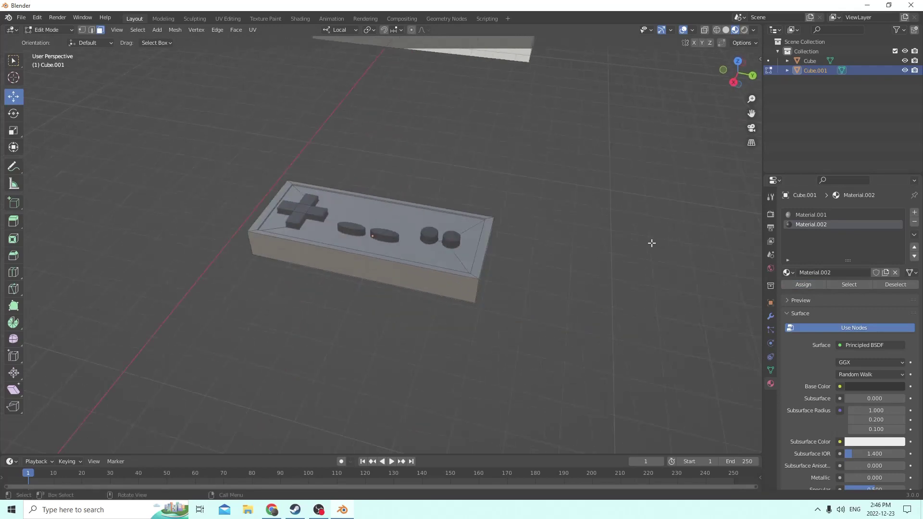
# Step: Select the linked faces of the outer round button and assign a new red material, about H 0.999, S 0.974, V 0.8
pyautogui.scroll(3, 652, 244)
pyautogui.scroll(-3, 654, 249)
pyautogui.scroll(4, 661, 253)
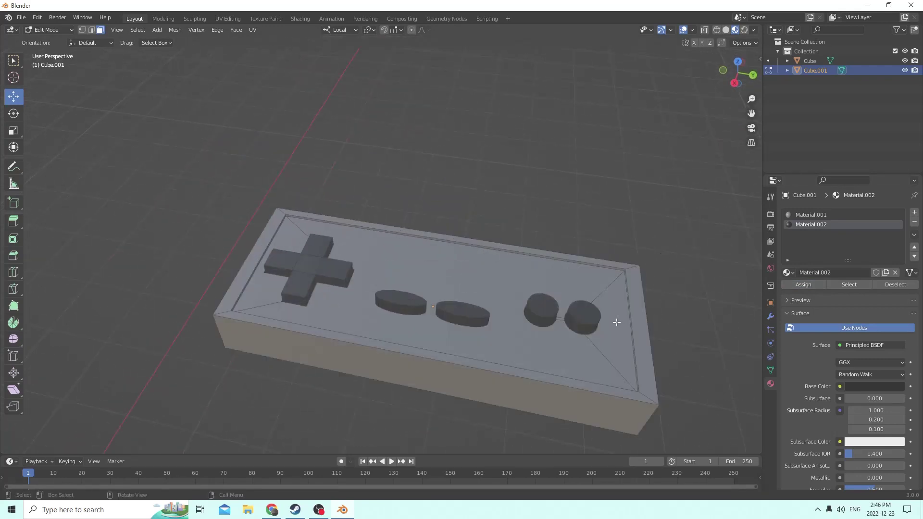
pyautogui.click(591, 314)
pyautogui.click(612, 192)
pyautogui.press('l')
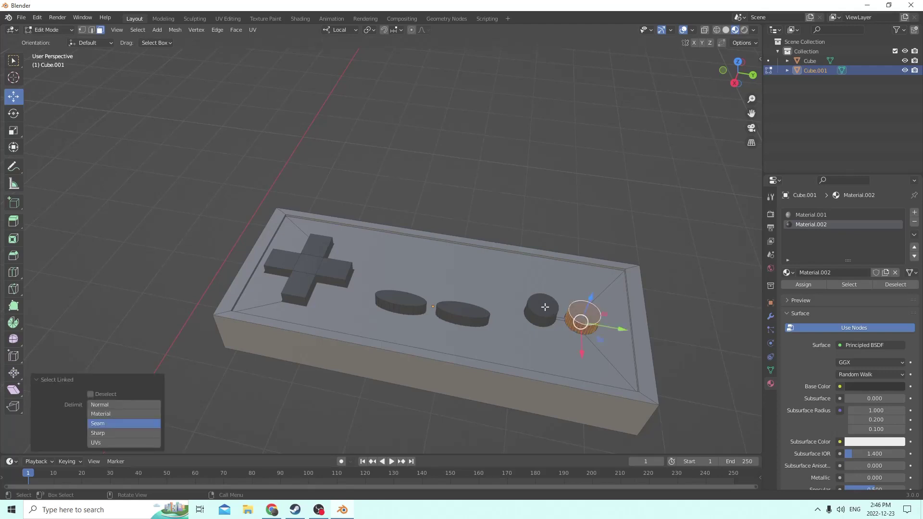
pyautogui.click(915, 212)
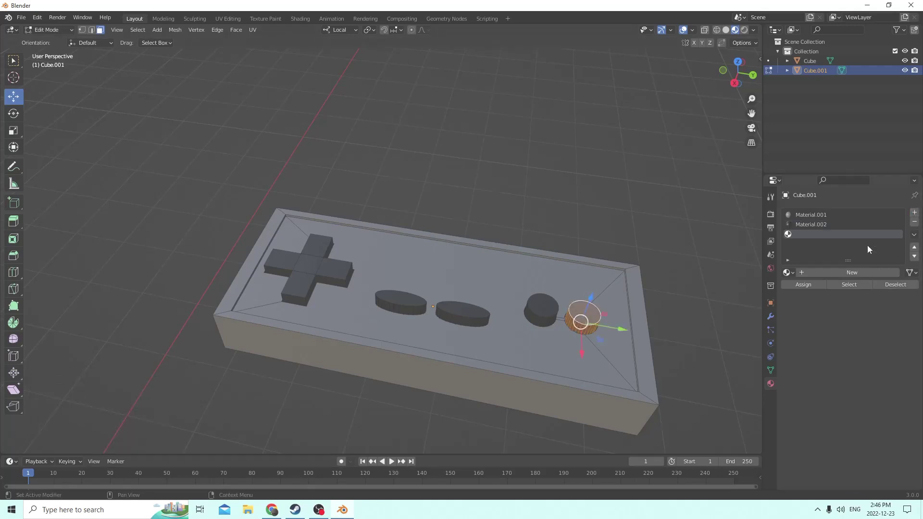
pyautogui.click(843, 272)
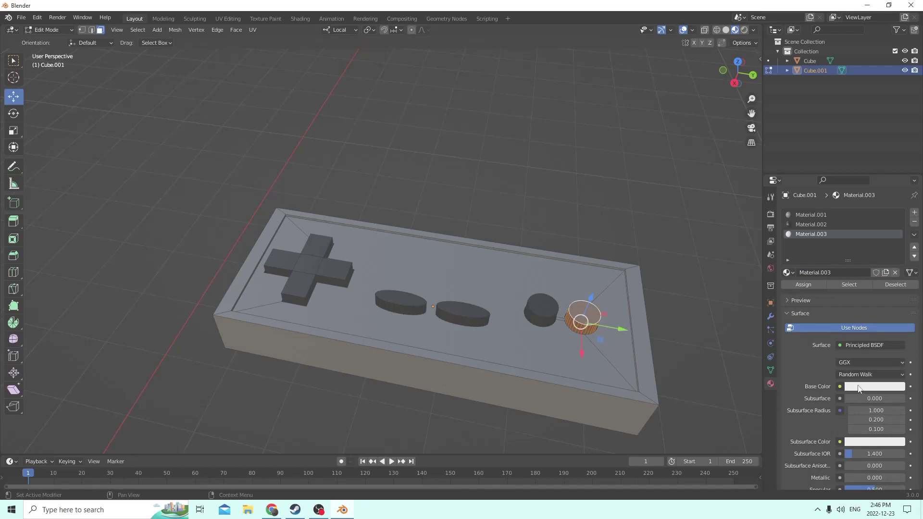
pyautogui.click(859, 387)
pyautogui.moveTo(856, 284); pyautogui.dragTo(857, 311)
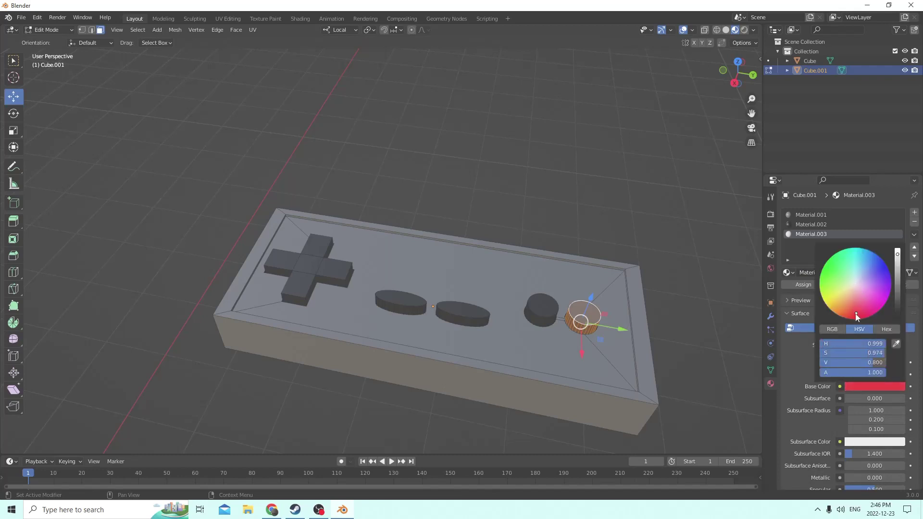
pyautogui.click(803, 285)
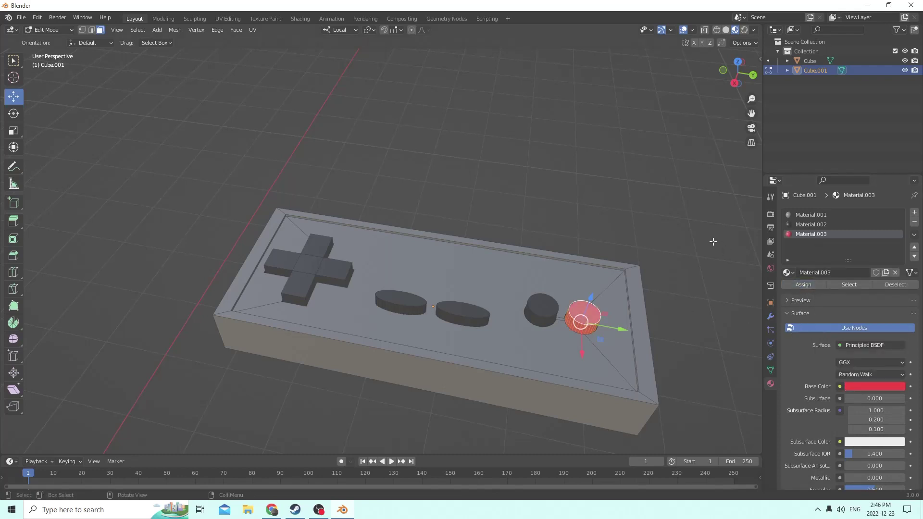
pyautogui.hotkey('alt', 'a')
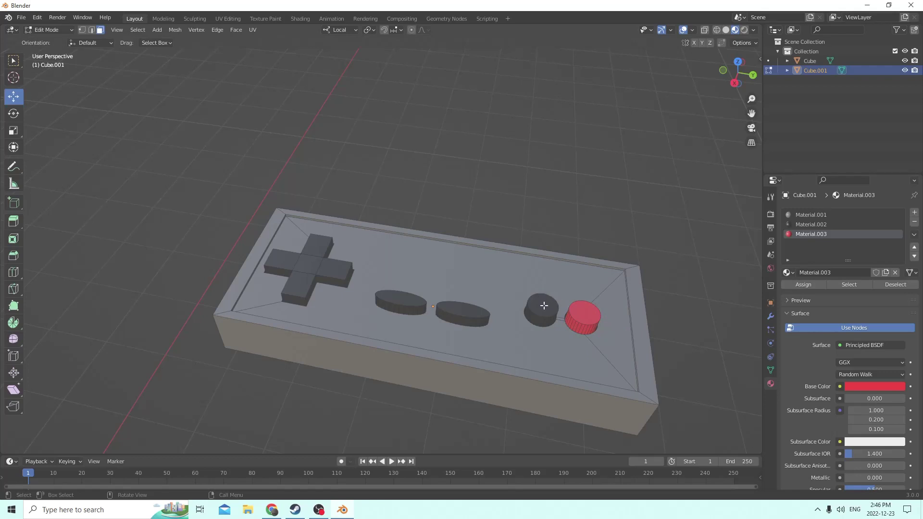
# Step: Select the linked faces of the inner round button and assign it a new orange-red material
pyautogui.press('l')
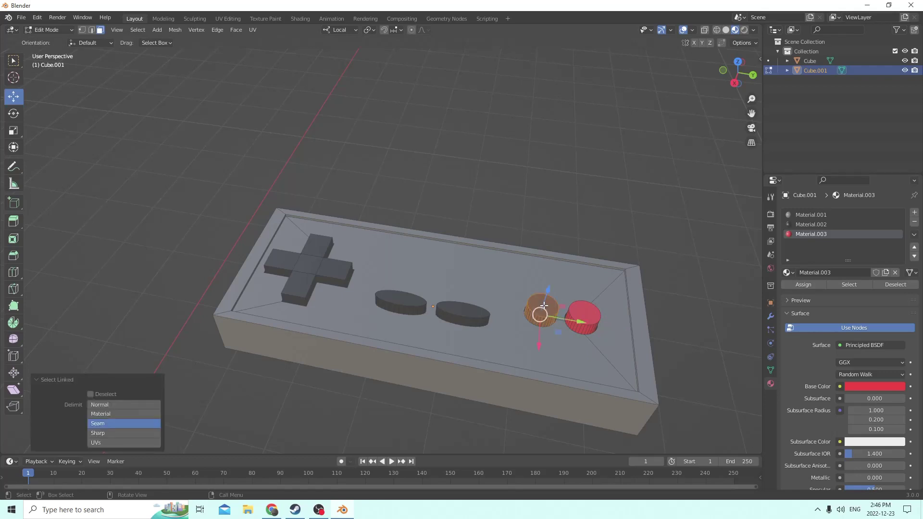
pyautogui.click(915, 214)
pyautogui.click(818, 273)
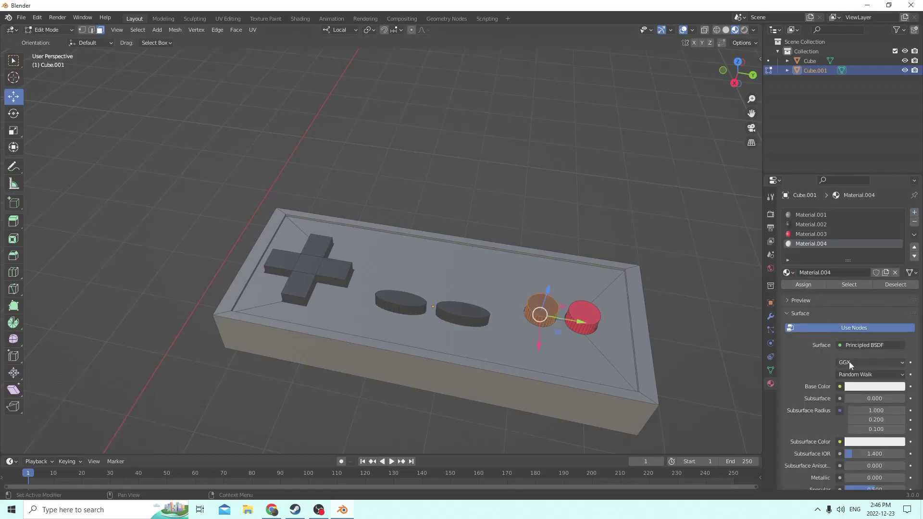
pyautogui.click(860, 388)
pyautogui.moveTo(854, 282); pyautogui.dragTo(848, 317)
pyautogui.click(803, 285)
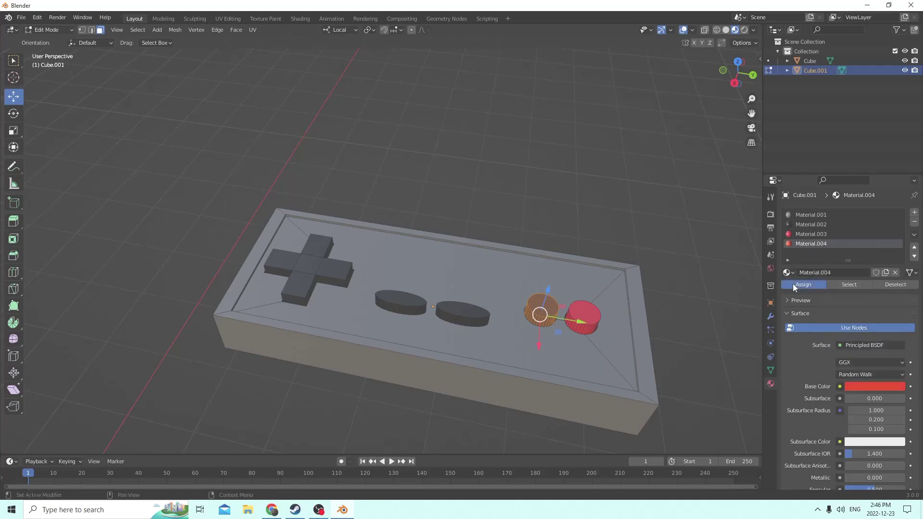
pyautogui.click(609, 197)
# Step: Select the faces of the controller's recessed panel around the D-pad and buttons, including both triangular end faces
pyautogui.scroll(-5, 625, 207)
pyautogui.scroll(7, 654, 226)
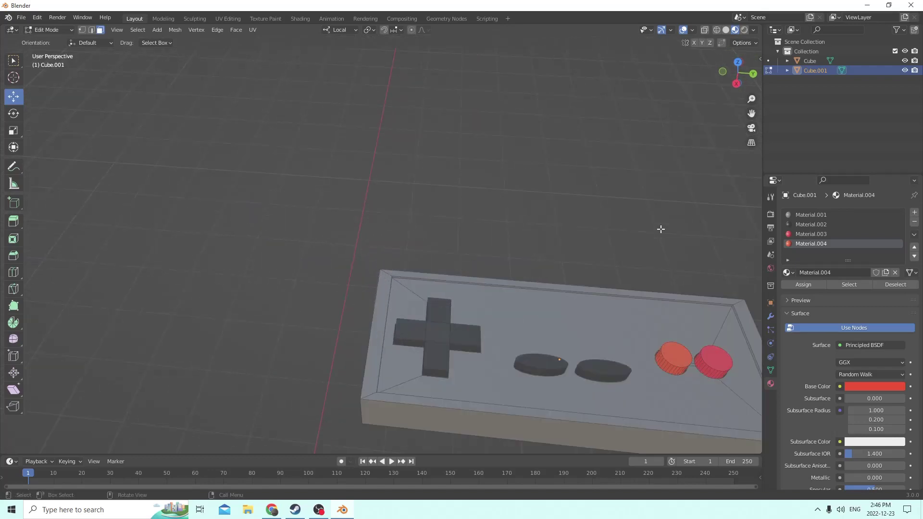
pyautogui.click(514, 330)
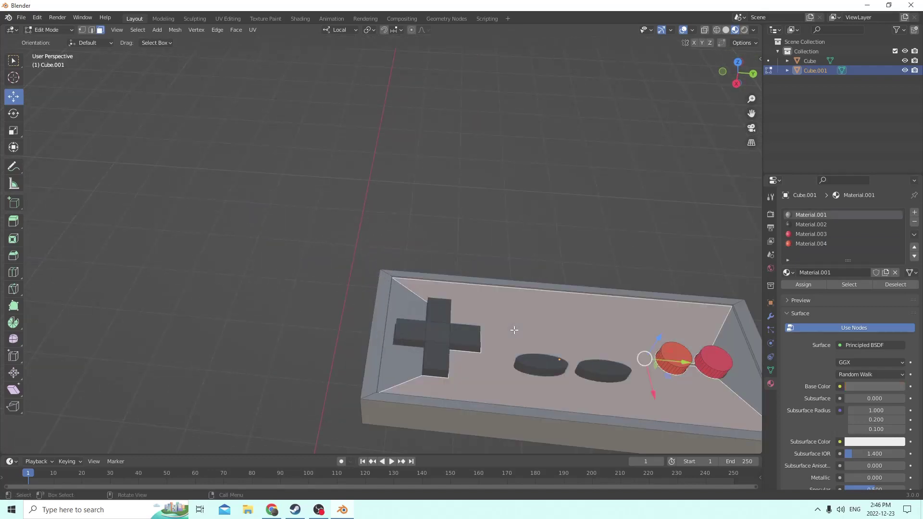
pyautogui.keyDown('shift'); pyautogui.click(408, 316); pyautogui.keyUp('shift')
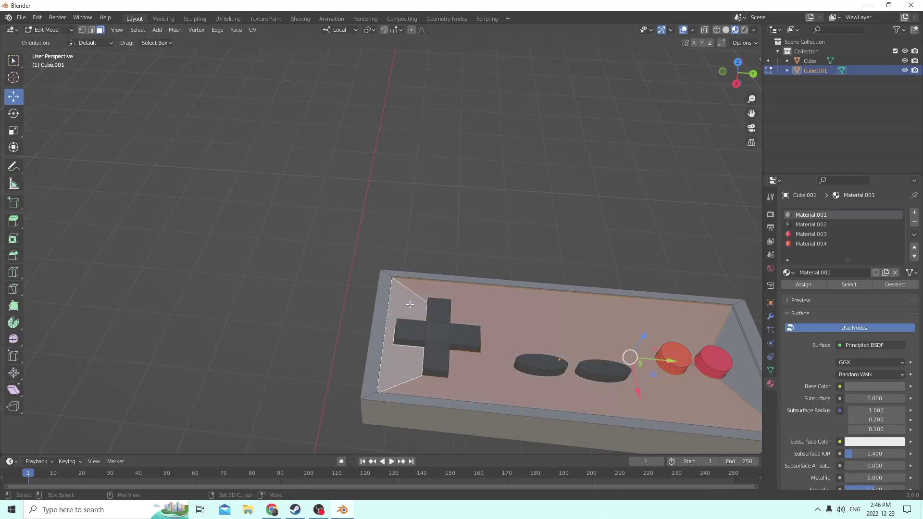
pyautogui.keyDown('shift'); pyautogui.click(734, 335); pyautogui.keyUp('shift')
pyautogui.scroll(-4, 647, 276)
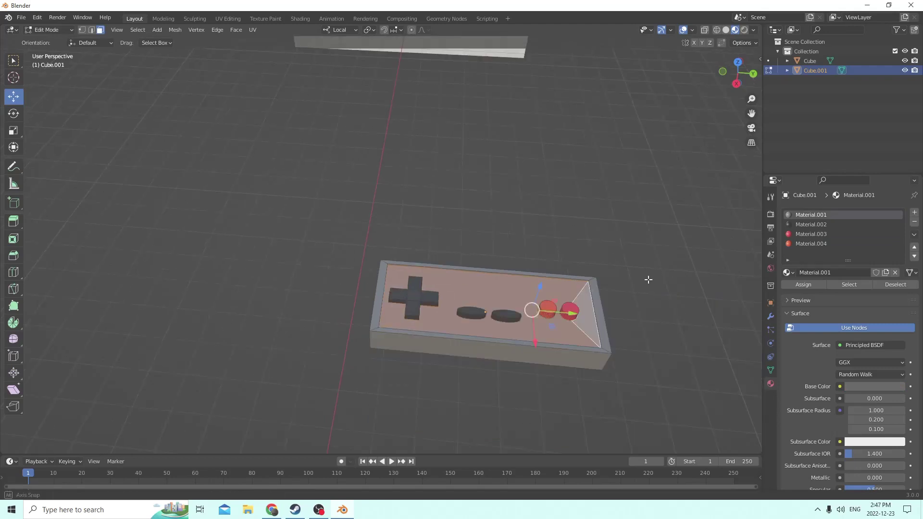
pyautogui.scroll(5, 630, 272)
pyautogui.moveTo(638, 277); pyautogui.dragTo(649, 281, button='middle')
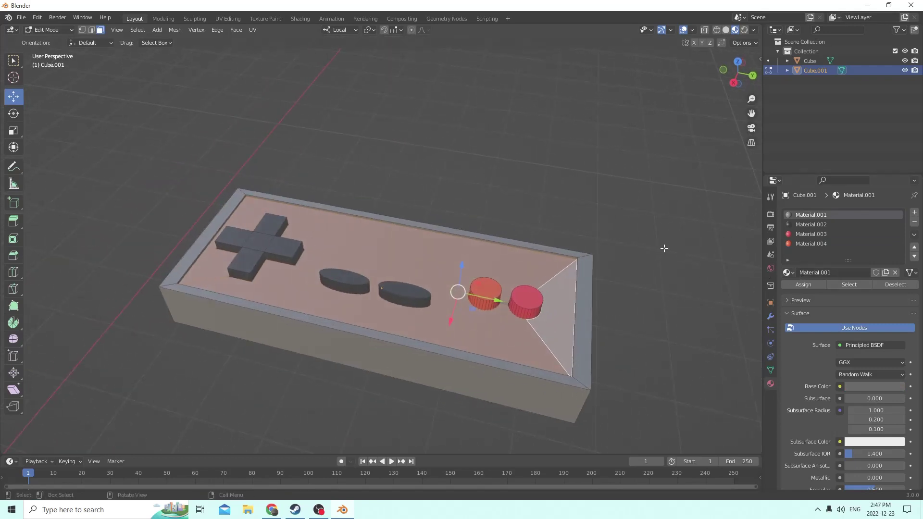
pyautogui.moveTo(644, 242); pyautogui.dragTo(648, 247, button='middle')
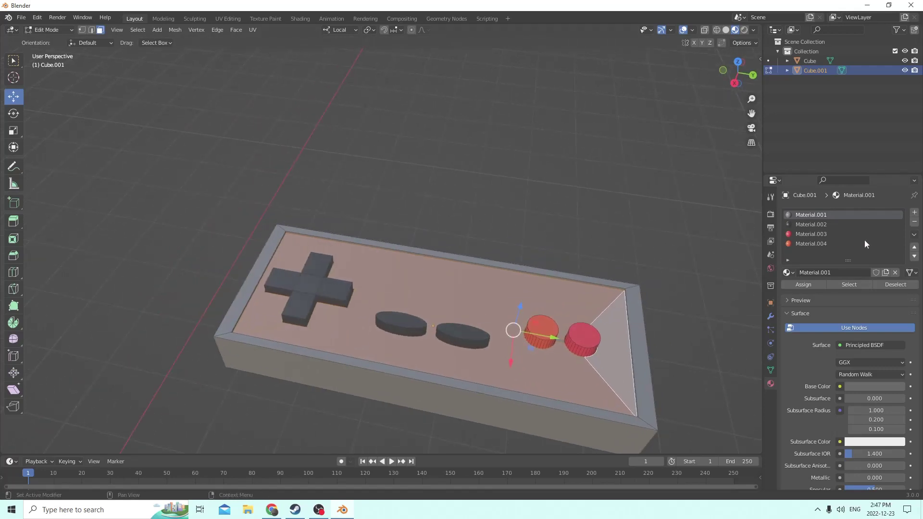
# Step: Assign a new blue-violet material, about H 0.677, S 0.995, V 0.8, to the selected panel faces, and return to Object Mode with nothing selected
pyautogui.click(914, 212)
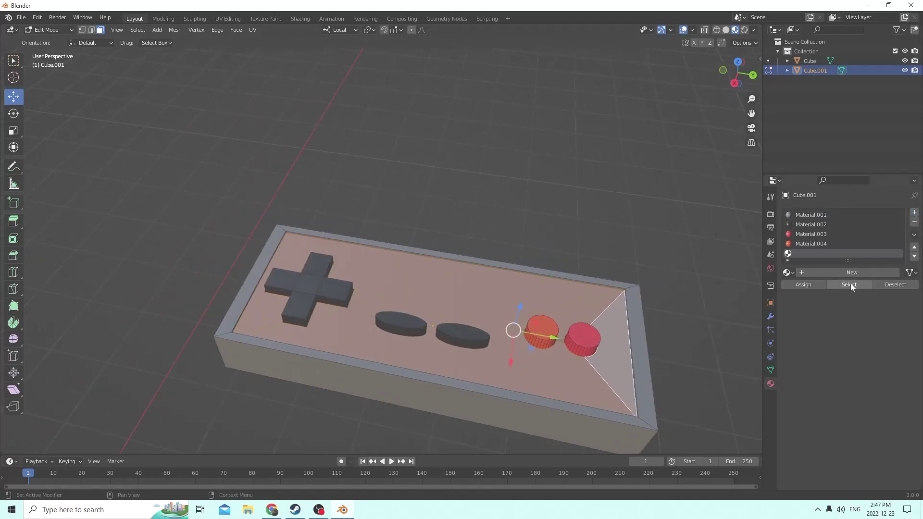
pyautogui.click(850, 272)
pyautogui.click(866, 387)
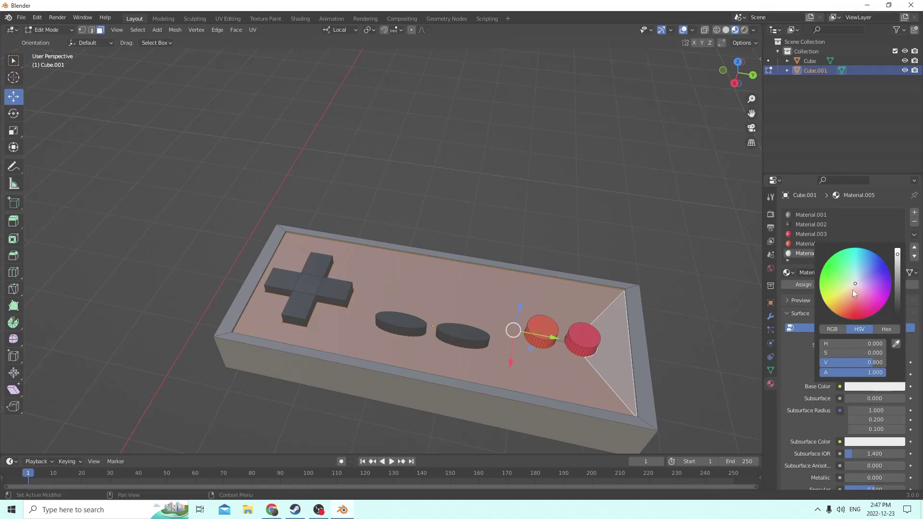
pyautogui.moveTo(853, 291)
pyautogui.mouseDown()
pyautogui.moveTo(835, 312)
pyautogui.moveTo(863, 315)
pyautogui.moveTo(890, 276)
pyautogui.mouseUp()
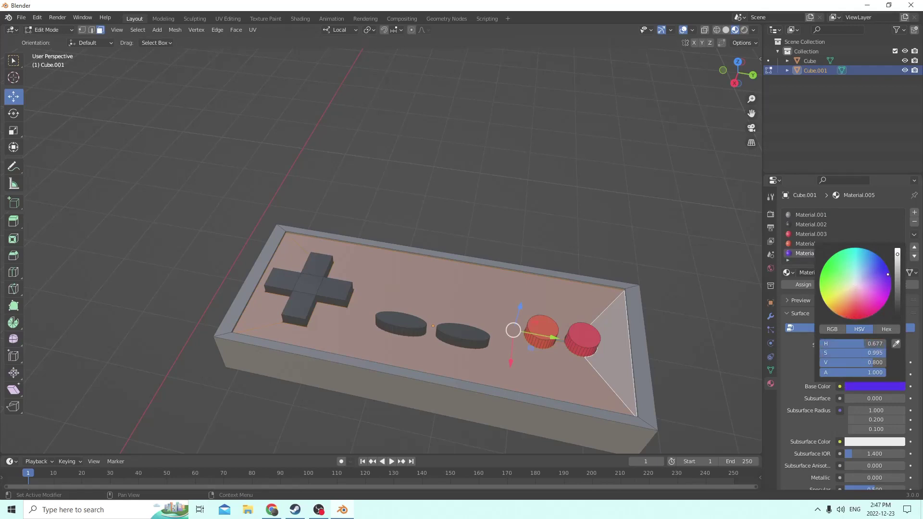
pyautogui.click(802, 285)
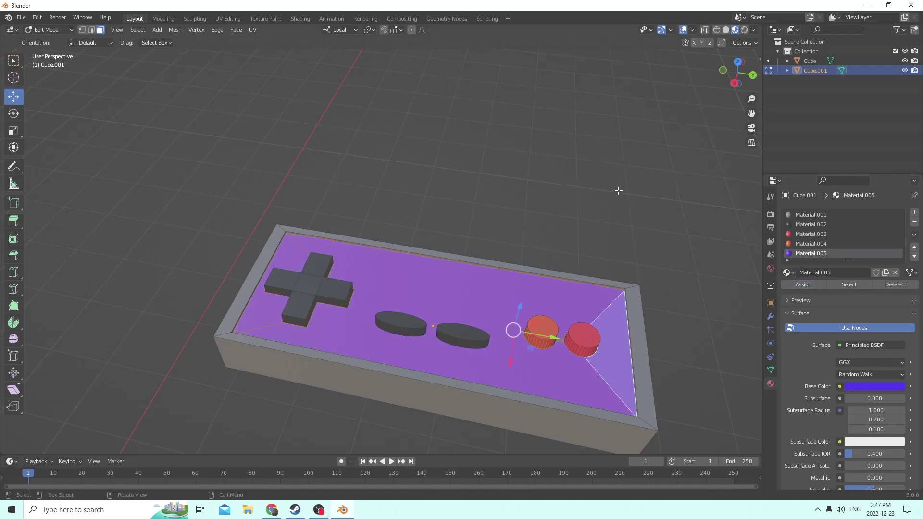
pyautogui.scroll(-5, 625, 197)
pyautogui.press('Tab')
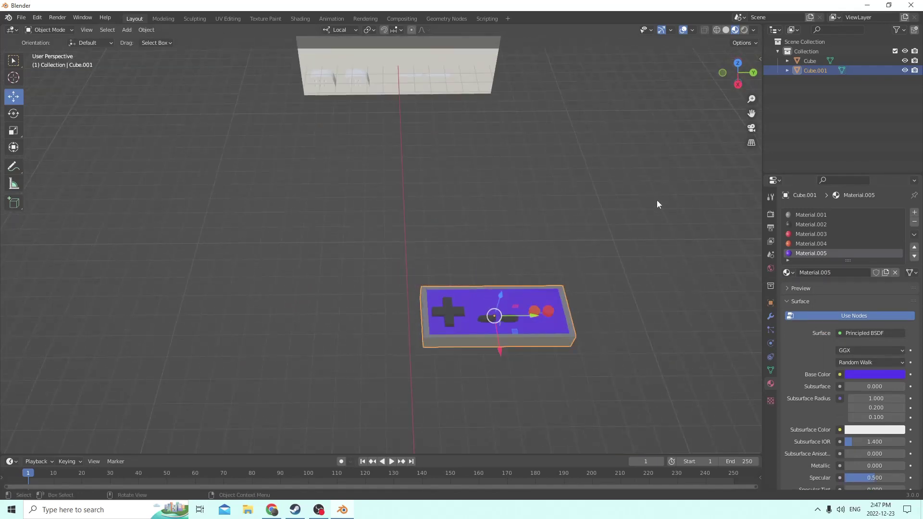
pyautogui.click(657, 200)
# Step: Select the console box, enter Edit Mode and darken its material's base color to a medium grey
pyautogui.moveTo(656, 200); pyautogui.dragTo(503, 184, button='middle')
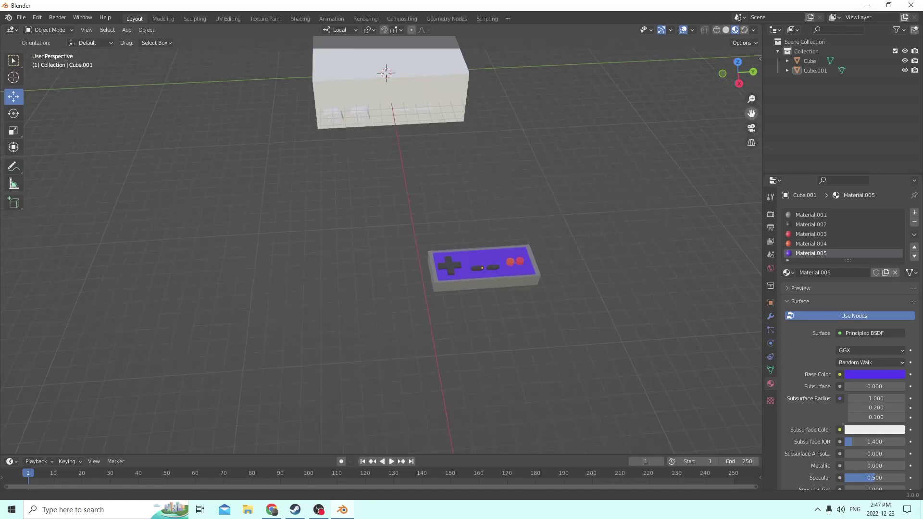
pyautogui.moveTo(752, 113); pyautogui.dragTo(575, 104, button='middle')
pyautogui.scroll(3, 571, 84)
pyautogui.scroll(3, 573, 105)
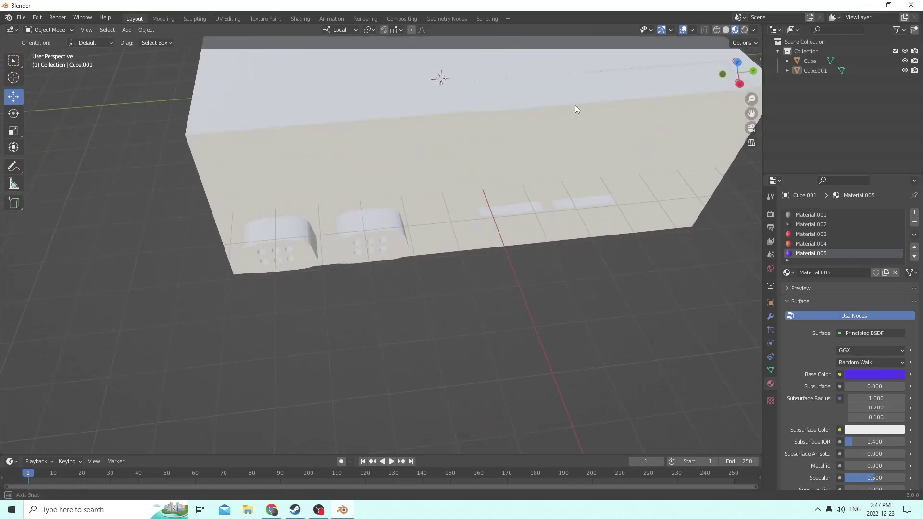
pyautogui.scroll(-3, 575, 105)
pyautogui.moveTo(521, 95); pyautogui.dragTo(538, 123, button='middle')
pyautogui.click(462, 125)
pyautogui.click(445, 138)
pyautogui.hotkey('alt', 'a')
pyautogui.moveTo(475, 146); pyautogui.dragTo(538, 94, button='middle')
pyautogui.click(352, 102)
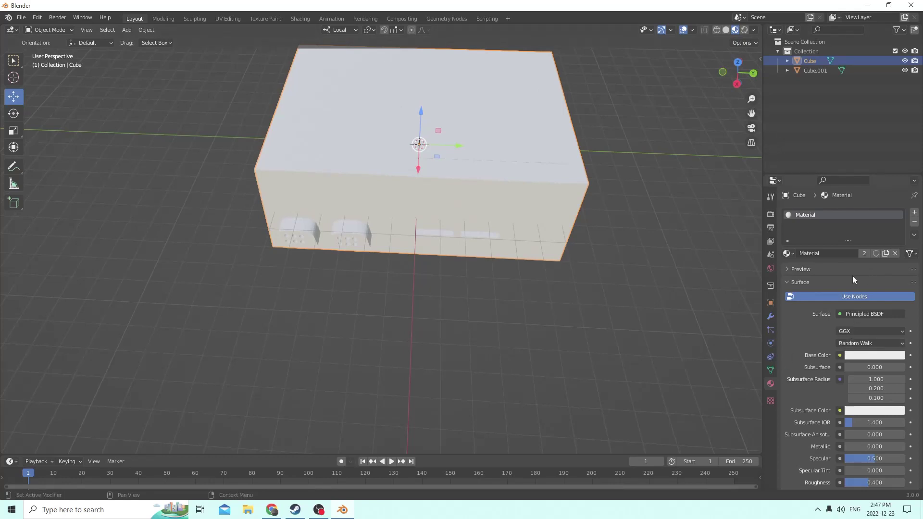
pyautogui.press('Tab')
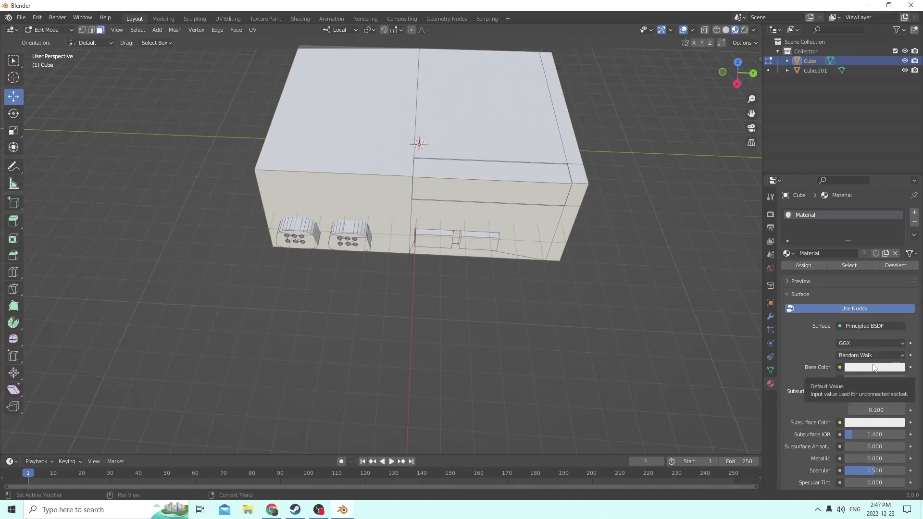
pyautogui.click(874, 368)
pyautogui.moveTo(897, 237); pyautogui.dragTo(897, 277)
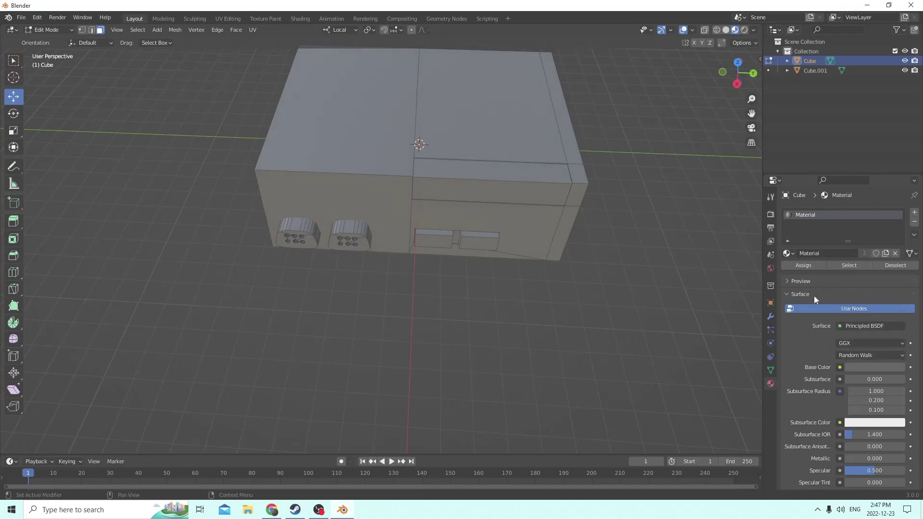
# Step: Select the large top, rear, underside and front panel faces of the console's wider inset section, including the gap between the two front buttons
pyautogui.moveTo(670, 200); pyautogui.dragTo(663, 178, button='middle')
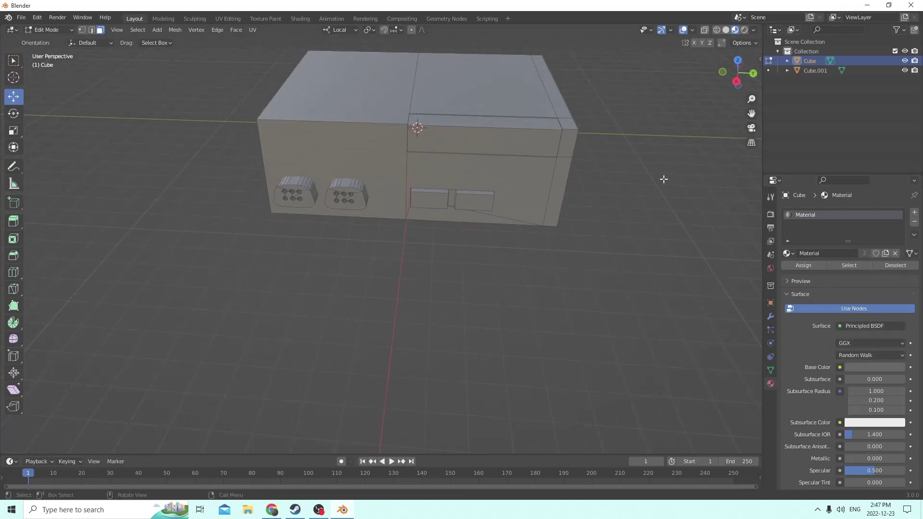
pyautogui.moveTo(576, 129); pyautogui.dragTo(396, 110, button='middle')
pyautogui.click(569, 149)
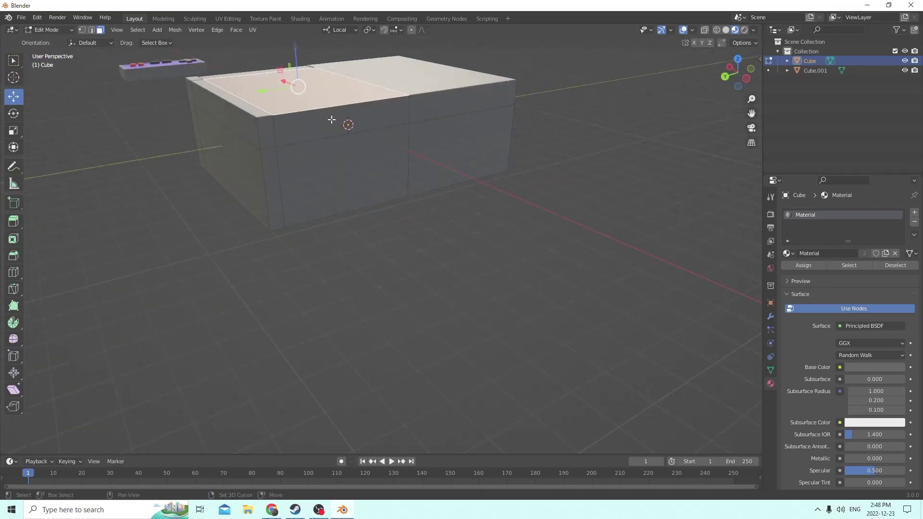
pyautogui.keyDown('shift'); pyautogui.click(317, 126); pyautogui.keyUp('shift')
pyautogui.moveTo(355, 159); pyautogui.dragTo(494, 126, button='middle')
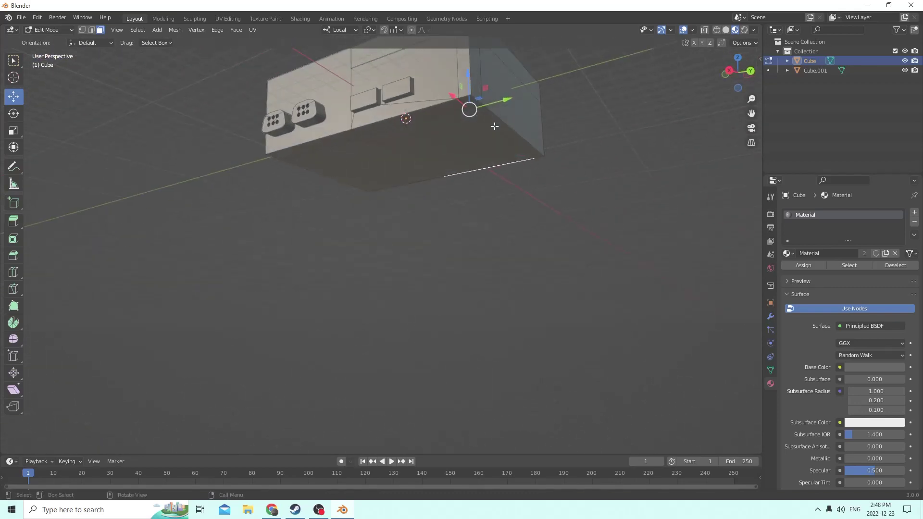
pyautogui.keyDown('shift'); pyautogui.click(457, 154); pyautogui.keyUp('shift')
pyautogui.moveTo(458, 153); pyautogui.dragTo(460, 126, button='middle')
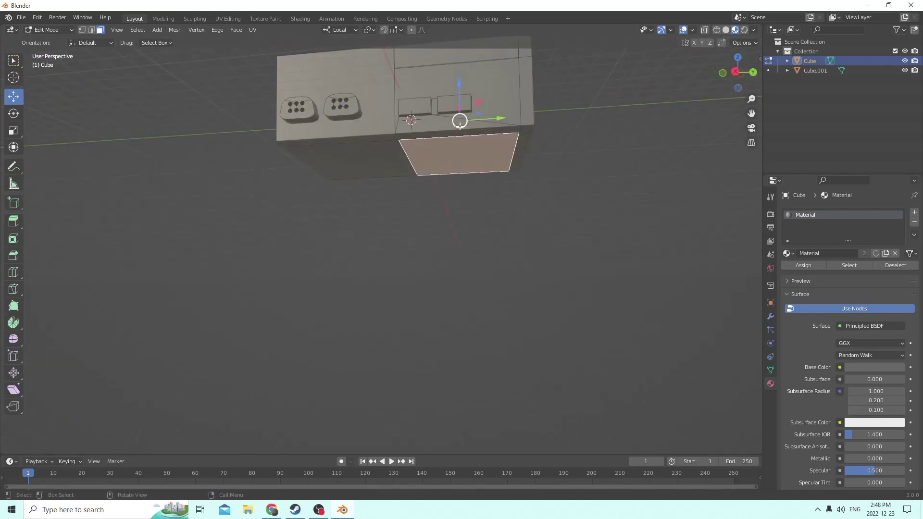
pyautogui.keyDown('shift'); pyautogui.click(448, 136); pyautogui.keyUp('shift')
pyautogui.keyDown('shift'); pyautogui.click(427, 123); pyautogui.keyUp('shift')
pyautogui.keyDown('shift'); pyautogui.click(500, 88); pyautogui.keyUp('shift')
pyautogui.moveTo(500, 88); pyautogui.dragTo(570, 125, button='middle')
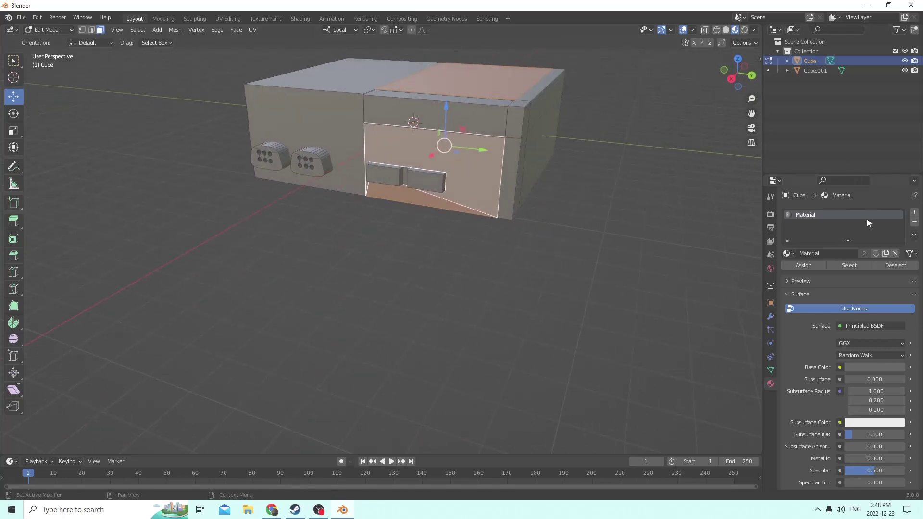
pyautogui.scroll(4, 444, 171)
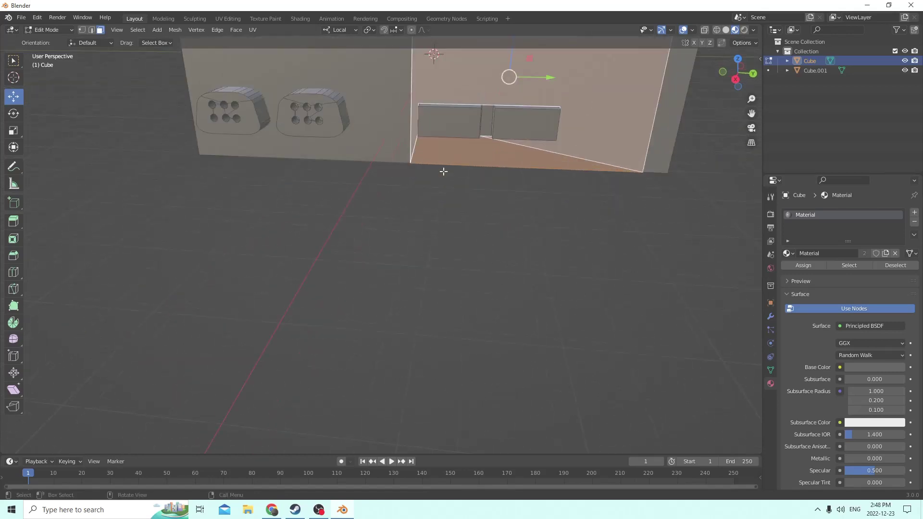
pyautogui.keyDown('shift'); pyautogui.click(487, 116); pyautogui.keyUp('shift')
pyautogui.moveTo(645, 121); pyautogui.dragTo(618, 127, button='middle')
# Step: Add a new material with a red base color to the console and assign it to the selected panel faces
pyautogui.click(914, 213)
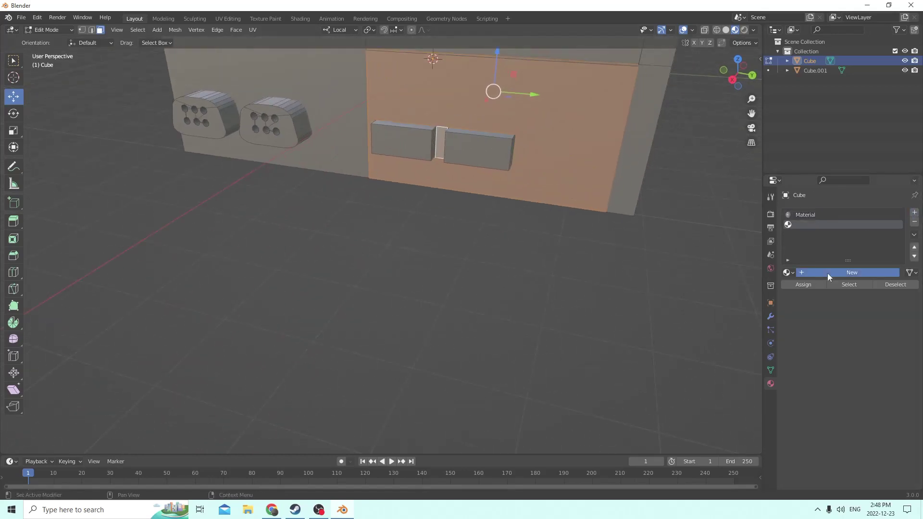
pyautogui.click(829, 273)
pyautogui.click(869, 385)
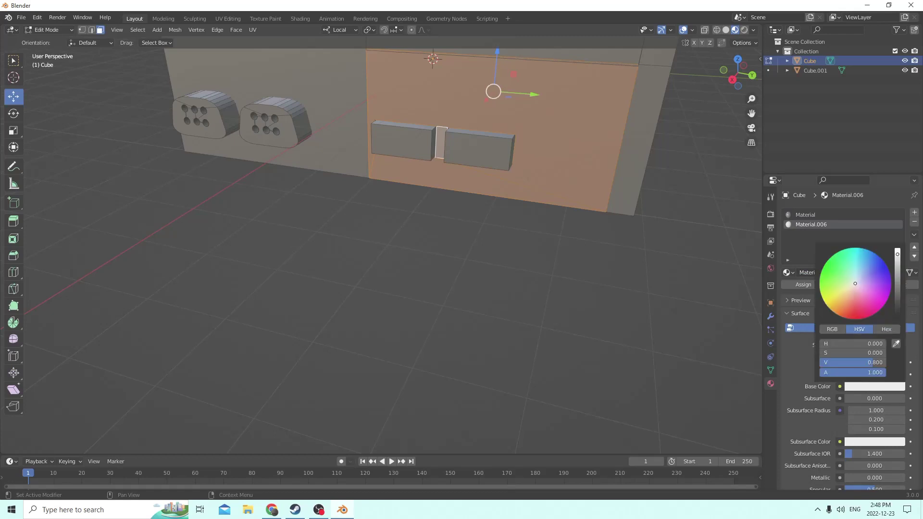
pyautogui.click(852, 313)
pyautogui.click(804, 284)
# Step: Select the top and front faces of the strip along the red section's upper front edge and assign a new near-black material
pyautogui.moveTo(746, 262); pyautogui.dragTo(471, 139, button='middle')
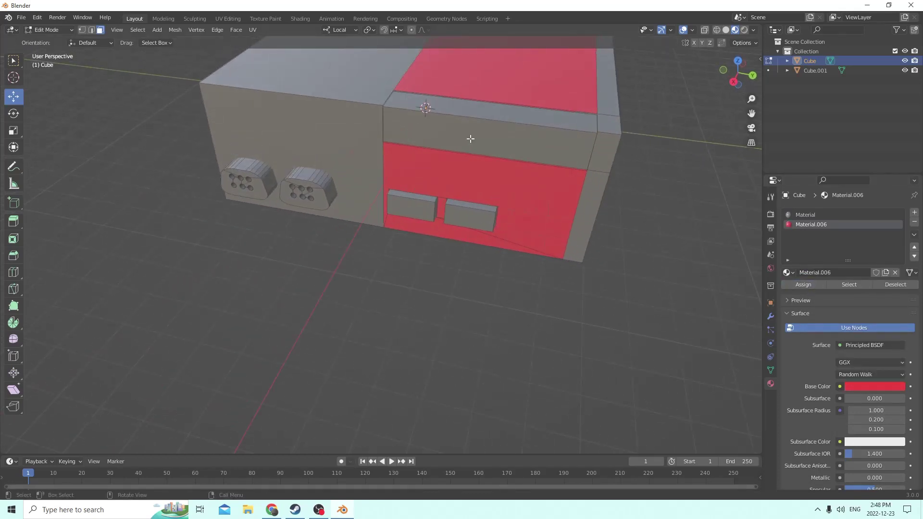
pyautogui.click(470, 139)
pyautogui.keyDown('shift'); pyautogui.click(476, 112); pyautogui.keyUp('shift')
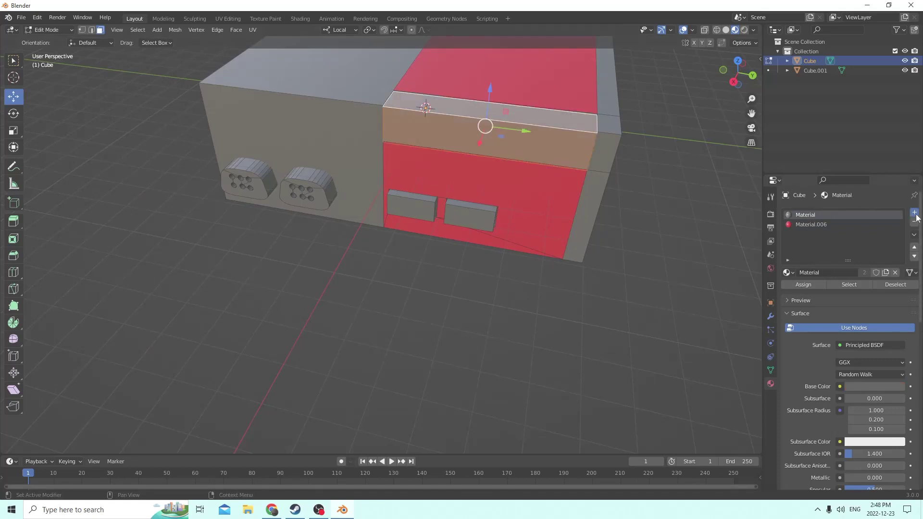
pyautogui.click(915, 214)
pyautogui.click(831, 272)
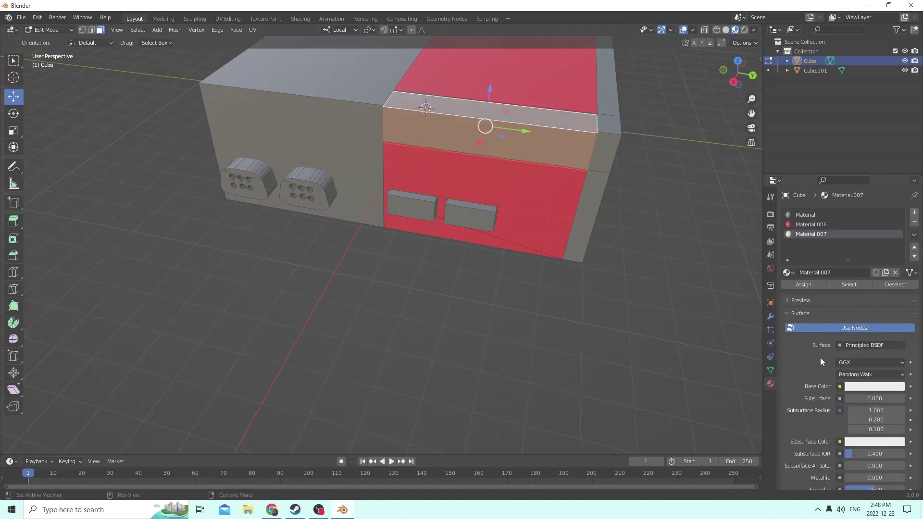
pyautogui.click(859, 387)
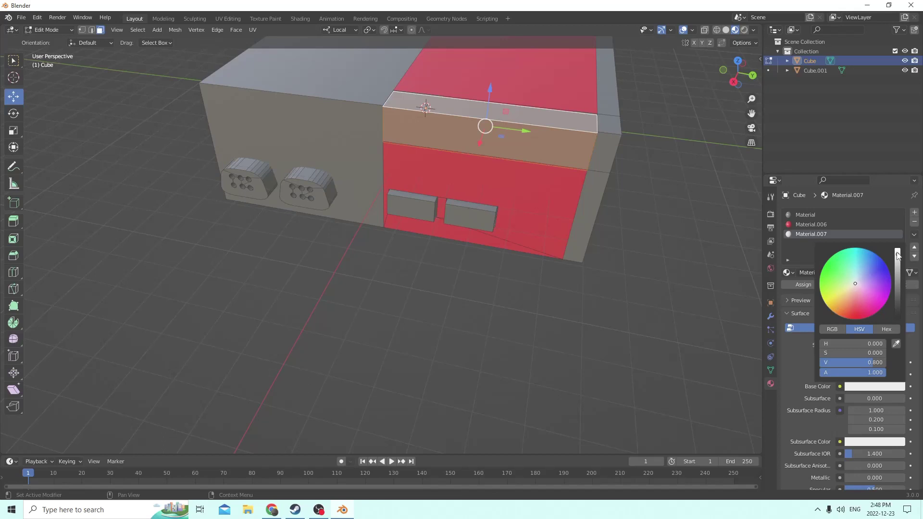
pyautogui.moveTo(897, 255); pyautogui.dragTo(897, 313)
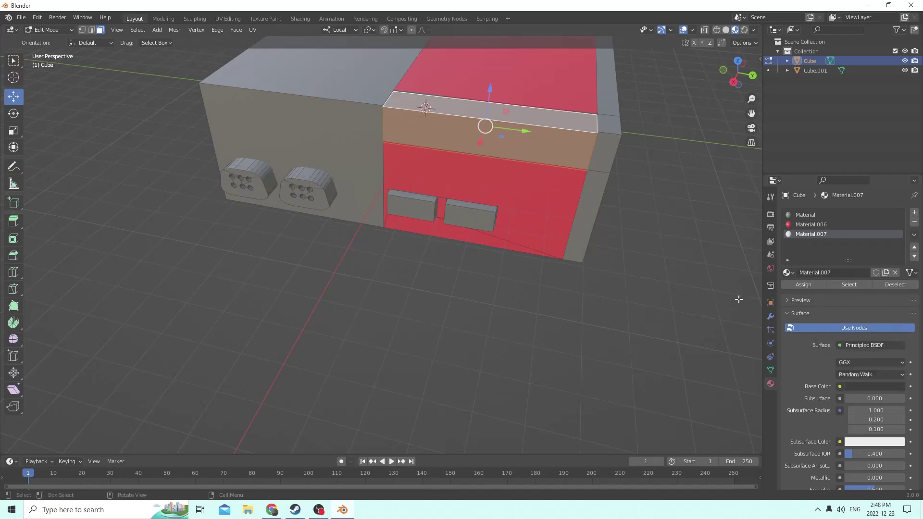
pyautogui.click(803, 284)
pyautogui.click(647, 162)
pyautogui.moveTo(647, 161); pyautogui.dragTo(592, 150, button='middle')
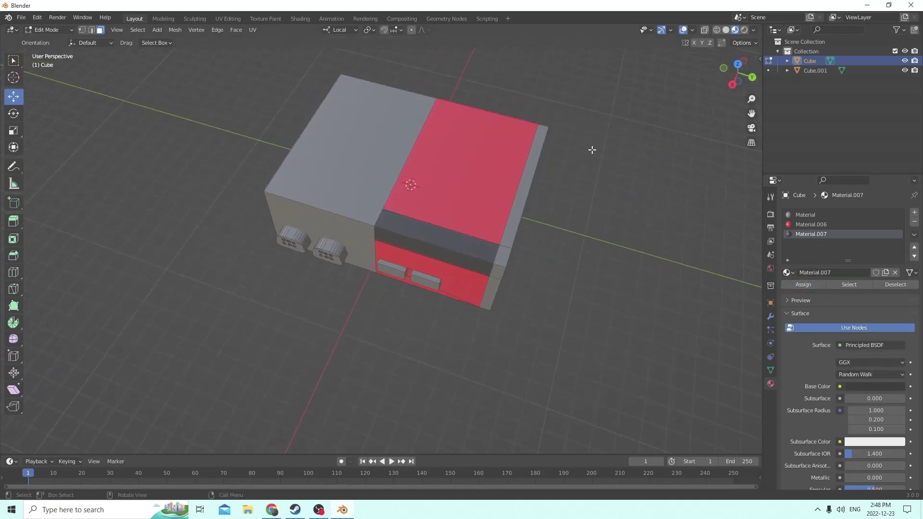
# Step: Select the console's red top panel face and check the console's coloring in Object Mode before resuming Edit Mode
pyautogui.scroll(1, 529, 166)
pyautogui.click(543, 215)
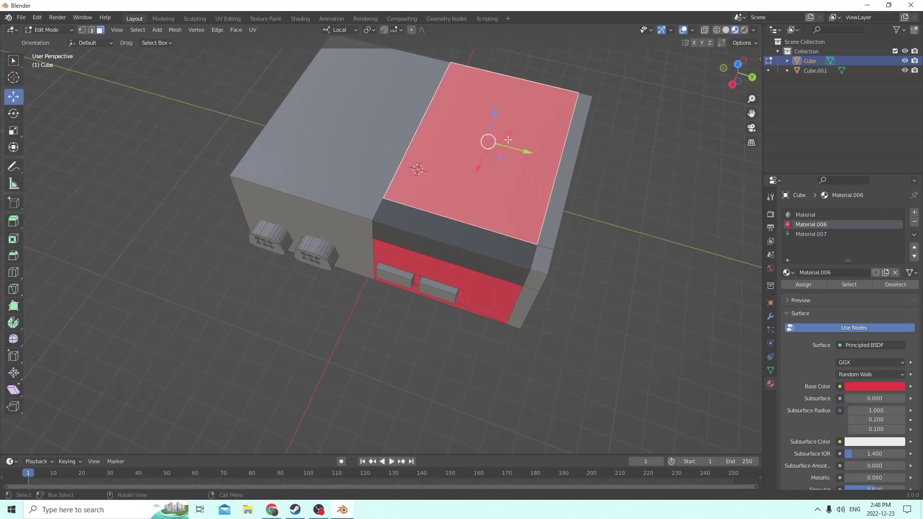
pyautogui.moveTo(508, 139); pyautogui.dragTo(502, 164, button='middle')
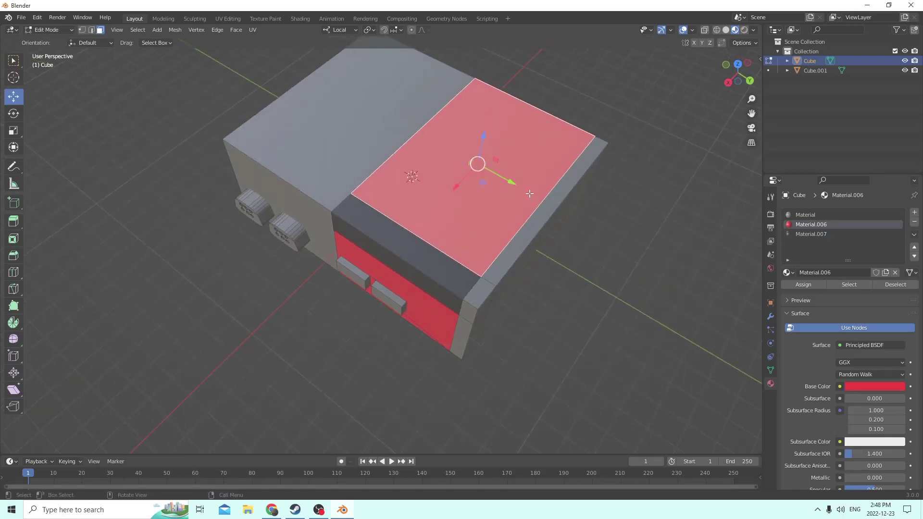
pyautogui.moveTo(461, 133); pyautogui.dragTo(545, 169, button='middle')
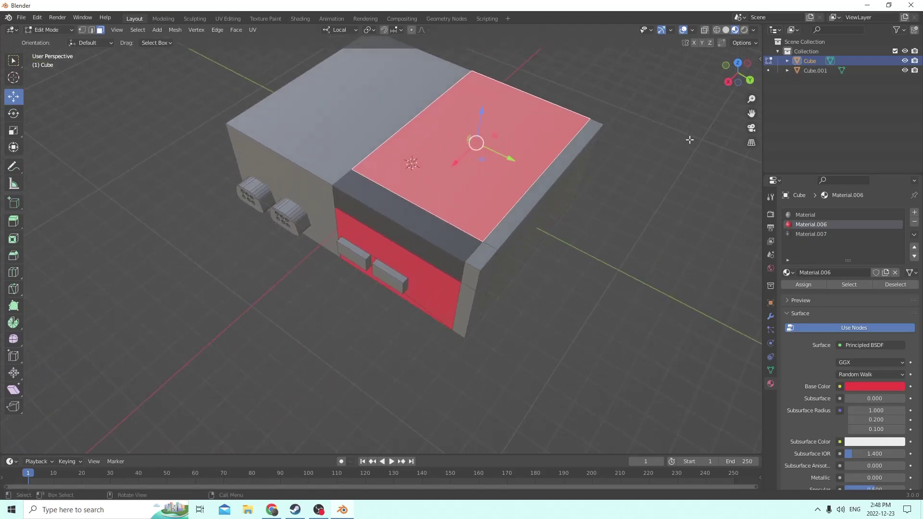
pyautogui.press('Tab')
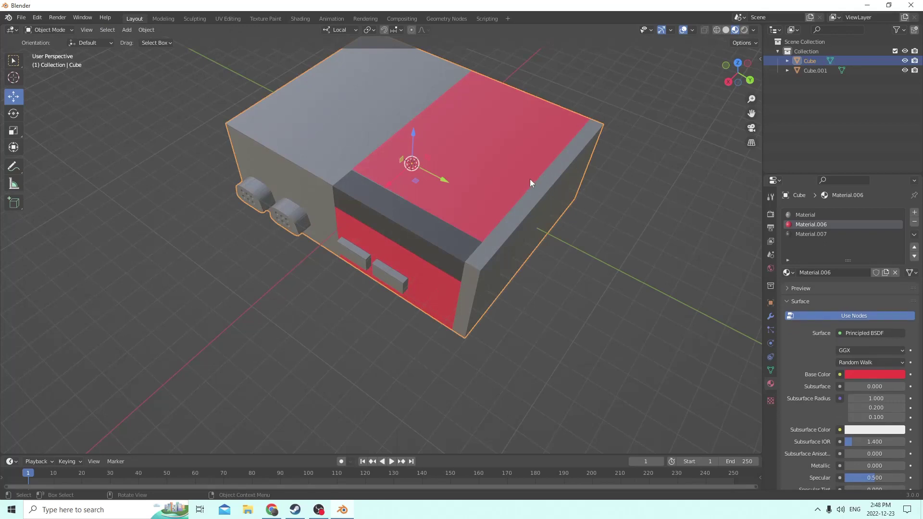
pyautogui.press('Tab')
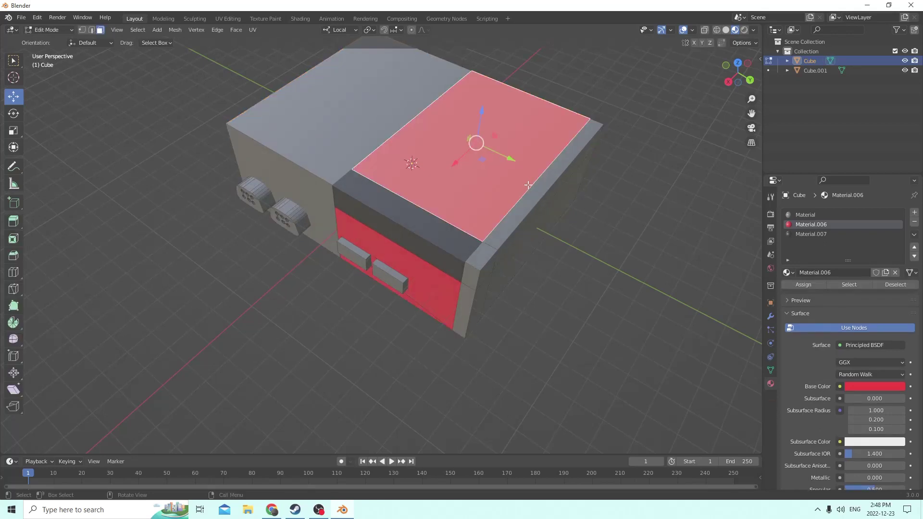
pyautogui.click(90, 30)
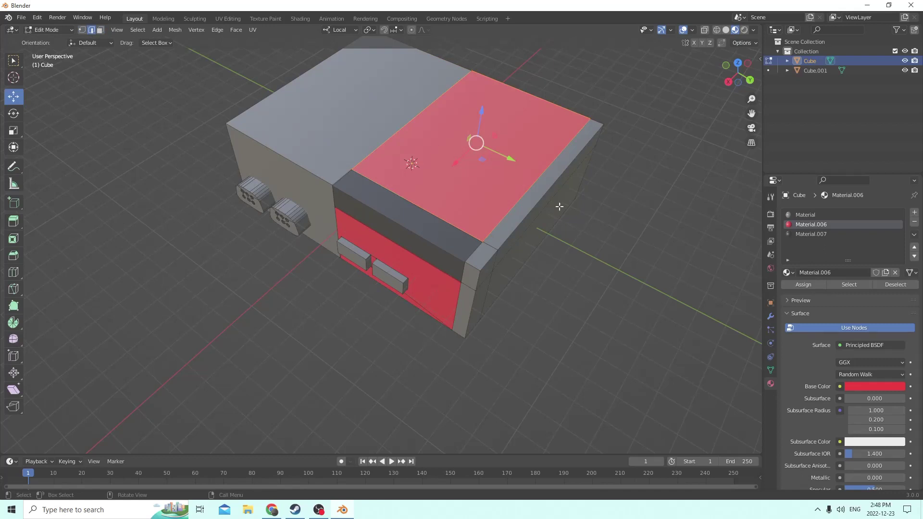
pyautogui.click(521, 195)
pyautogui.moveTo(579, 193); pyautogui.dragTo(559, 186)
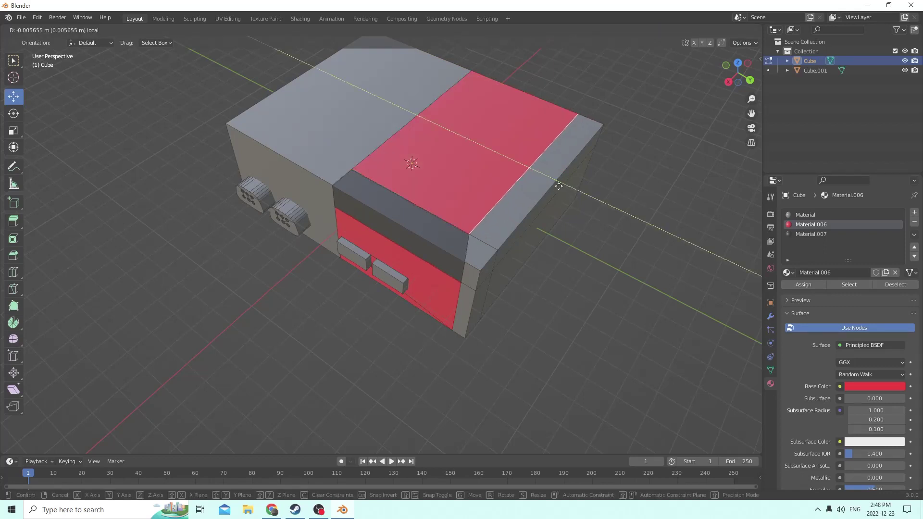
pyautogui.rightClick(559, 186)
# Step: Select both rectangular front buttons on the console's red panel and add a new material with an orange base color
pyautogui.moveTo(559, 186); pyautogui.dragTo(564, 154, button='middle')
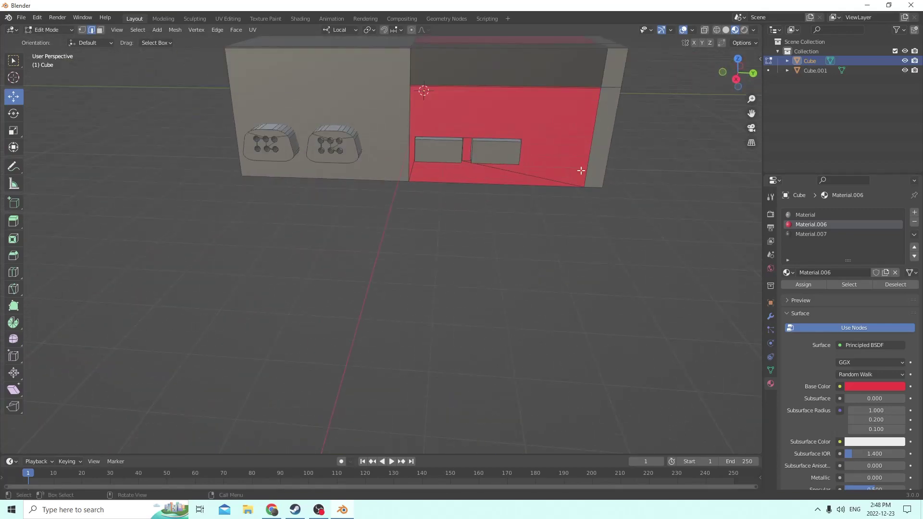
pyautogui.press('l')
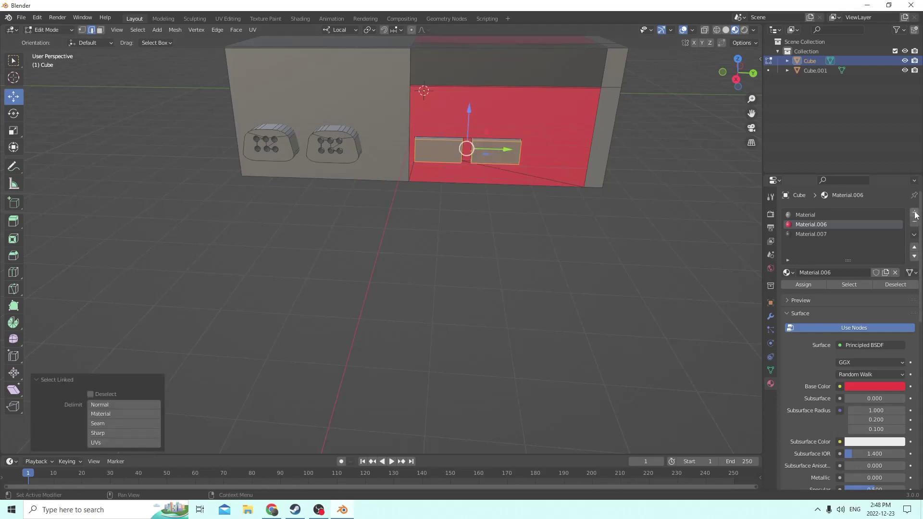
pyautogui.click(915, 213)
pyautogui.click(845, 270)
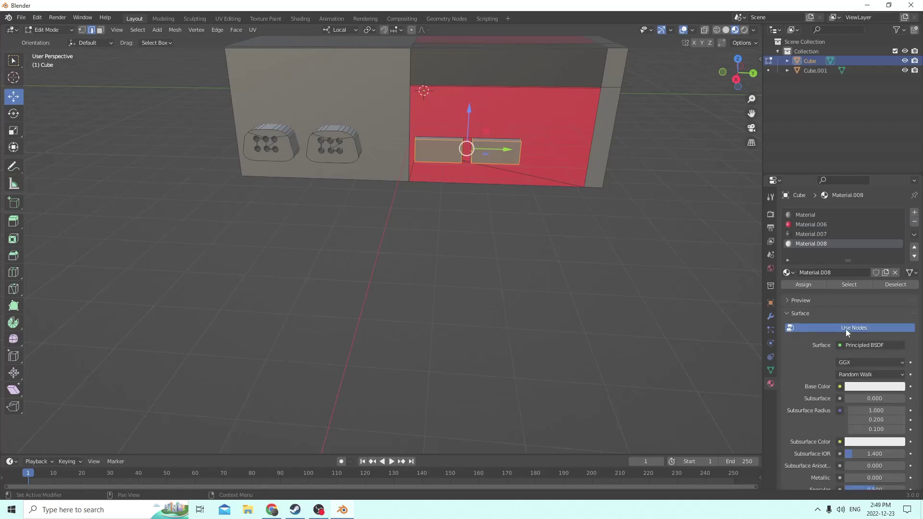
pyautogui.click(873, 386)
pyautogui.click(856, 287)
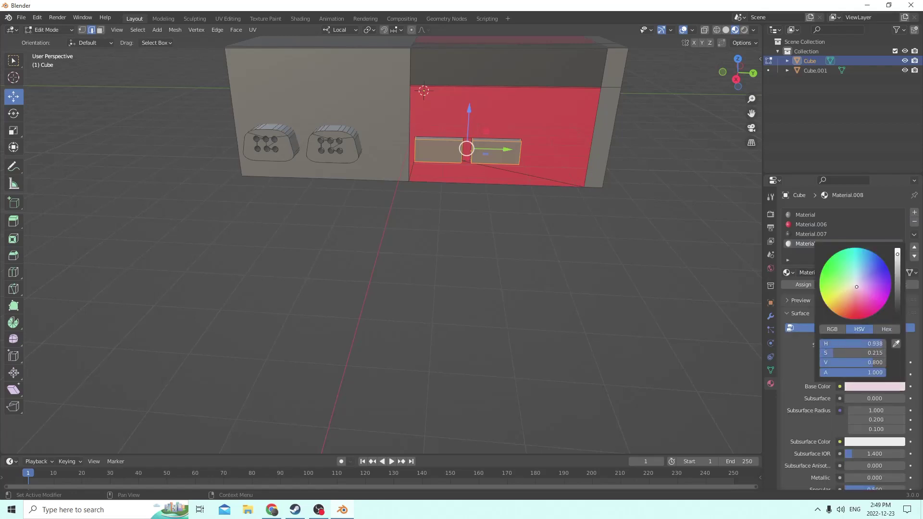
pyautogui.moveTo(856, 286); pyautogui.dragTo(838, 310)
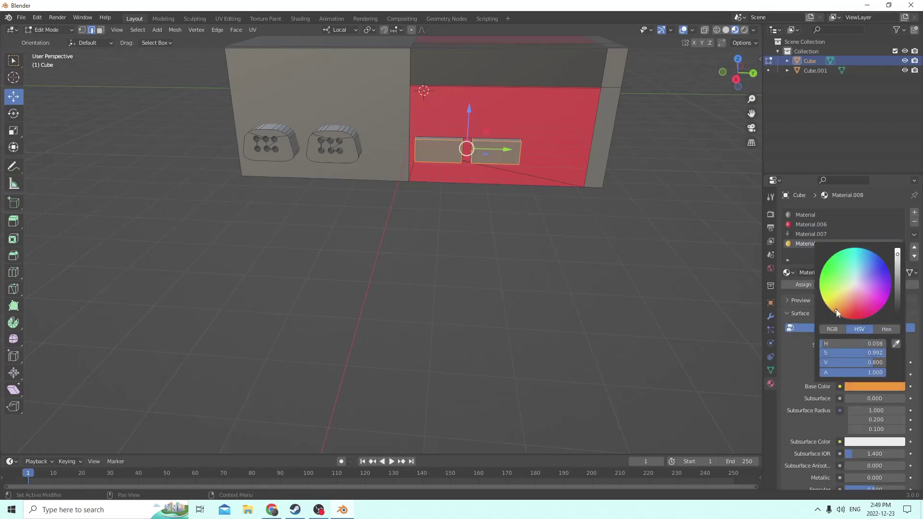
pyautogui.click(672, 256)
# Step: Select all linked faces of the two rectangular front buttons in face mode and assign the orange material to them
pyautogui.moveTo(671, 255); pyautogui.dragTo(439, 89, button='middle')
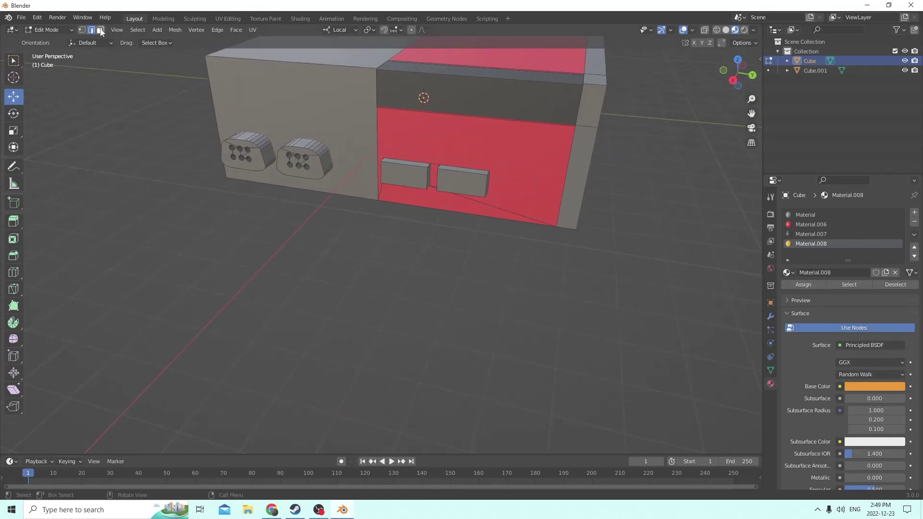
pyautogui.press('l')
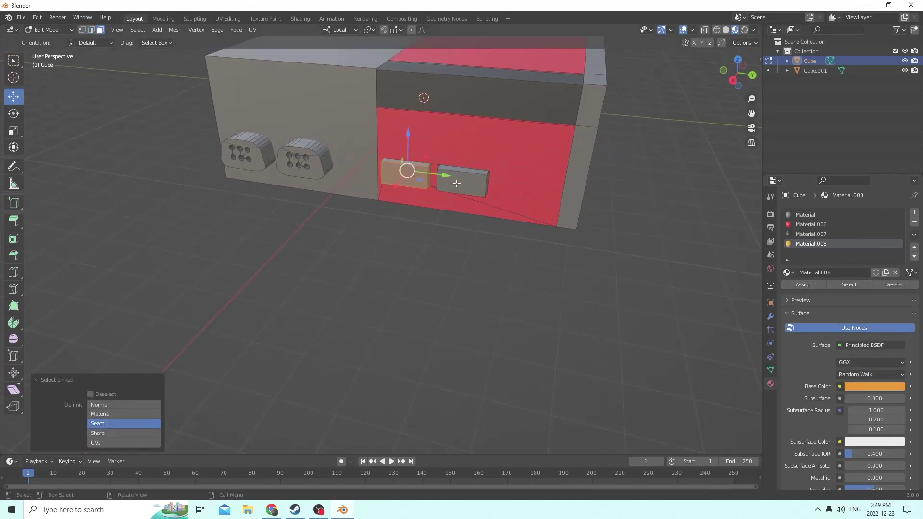
pyautogui.press('l')
pyautogui.click(805, 285)
# Step: Select both complete connector ports on the console's gray front and assign them a new material with a bright green base color
pyautogui.moveTo(673, 252); pyautogui.dragTo(441, 184, button='middle')
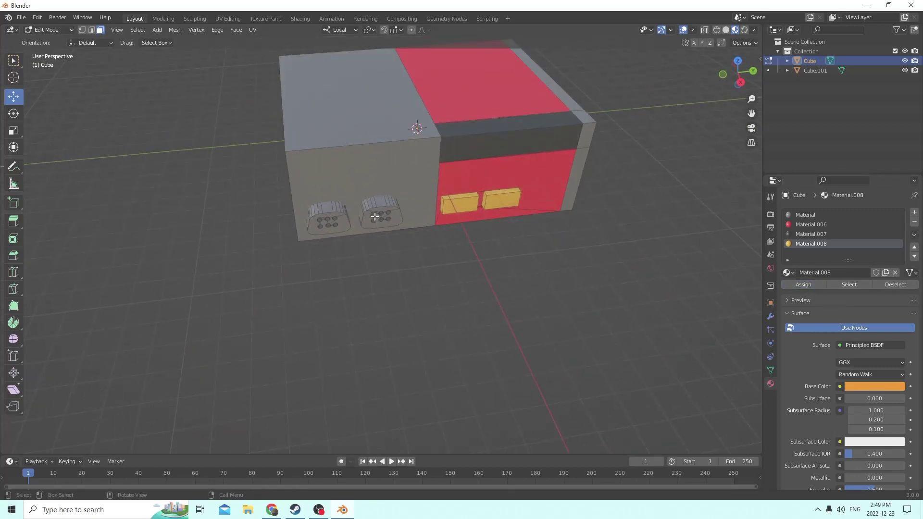
pyautogui.press('l')
pyautogui.press('l')
pyautogui.moveTo(332, 216)
pyautogui.mouseDown(button='middle')
pyautogui.moveTo(344, 208)
pyautogui.moveTo(325, 204)
pyautogui.mouseUp(button='middle')
pyautogui.click(914, 213)
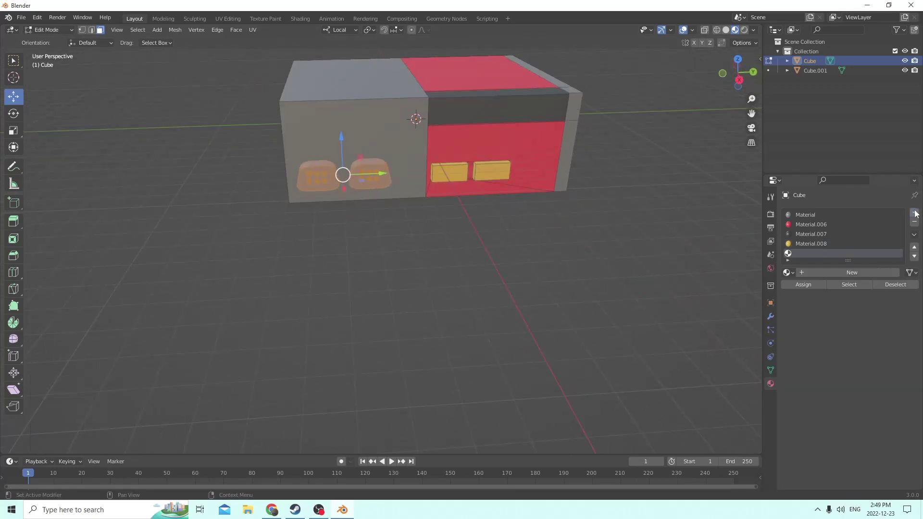
pyautogui.click(821, 272)
pyautogui.click(864, 386)
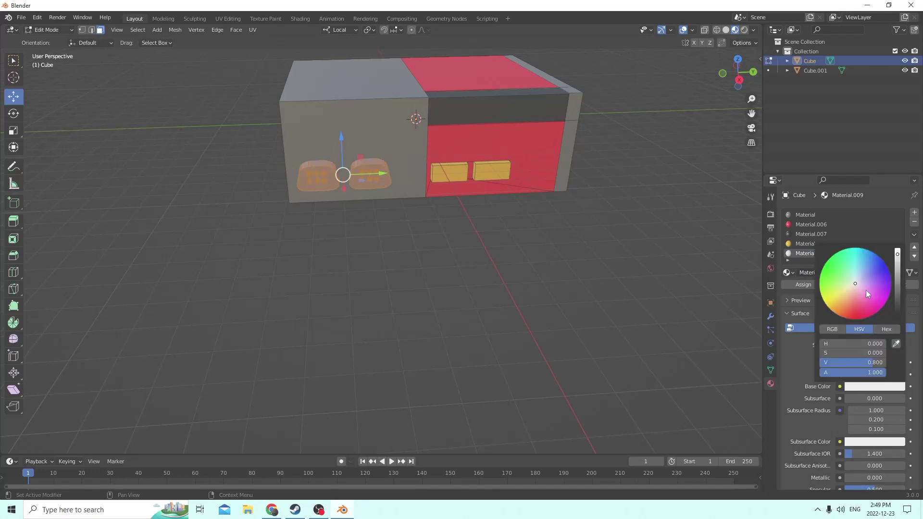
pyautogui.moveTo(856, 286)
pyautogui.mouseDown()
pyautogui.moveTo(864, 312)
pyautogui.moveTo(843, 303)
pyautogui.moveTo(853, 280)
pyautogui.moveTo(874, 275)
pyautogui.moveTo(875, 291)
pyautogui.moveTo(857, 306)
pyautogui.moveTo(844, 300)
pyautogui.moveTo(831, 268)
pyautogui.mouseUp()
pyautogui.click(798, 284)
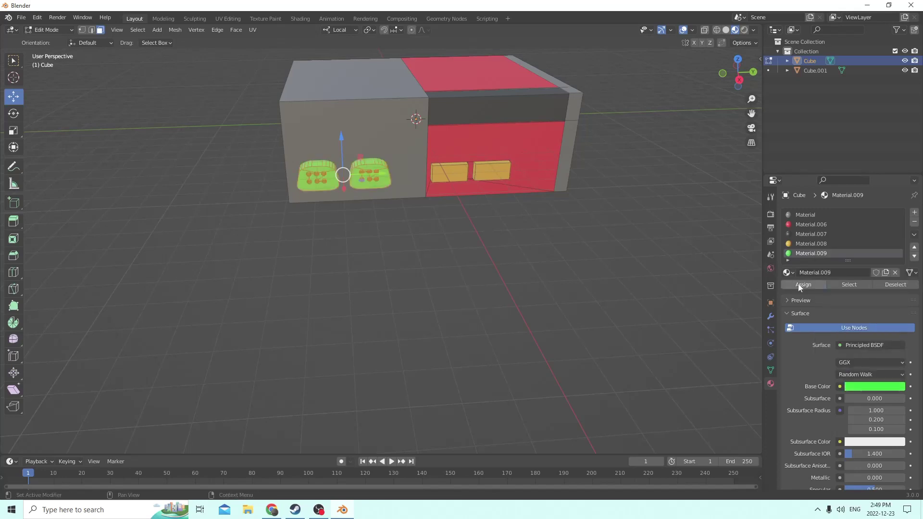
# Step: Examine the console's coloring from the front and rear, and return to Object Mode with the controller in view
pyautogui.scroll(-4, 585, 212)
pyautogui.moveTo(639, 255); pyautogui.dragTo(701, 268, button='middle')
pyautogui.scroll(3, 457, 247)
pyautogui.scroll(-3, 457, 247)
pyautogui.scroll(3, 676, 232)
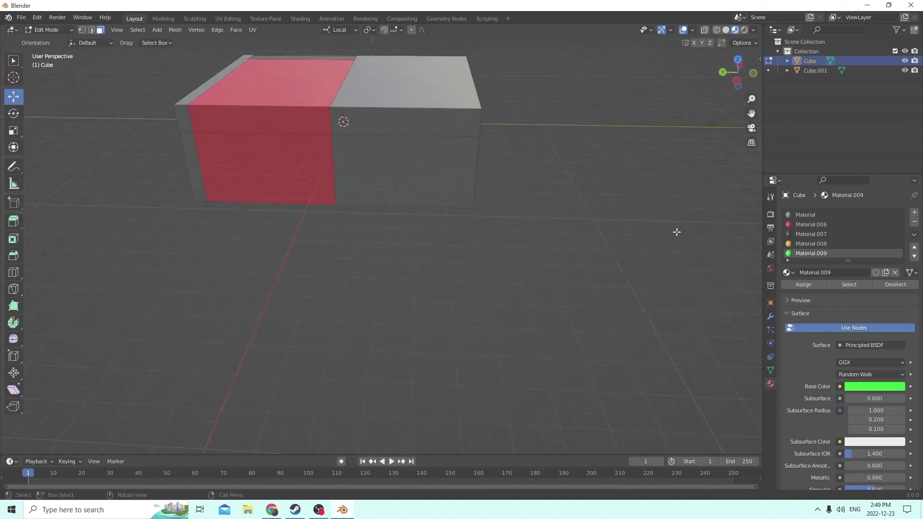
pyautogui.moveTo(676, 232); pyautogui.dragTo(375, 205, button='middle')
pyautogui.scroll(-3, 623, 204)
pyautogui.scroll(2, 638, 216)
pyautogui.scroll(2, 417, 205)
pyautogui.press('Tab')
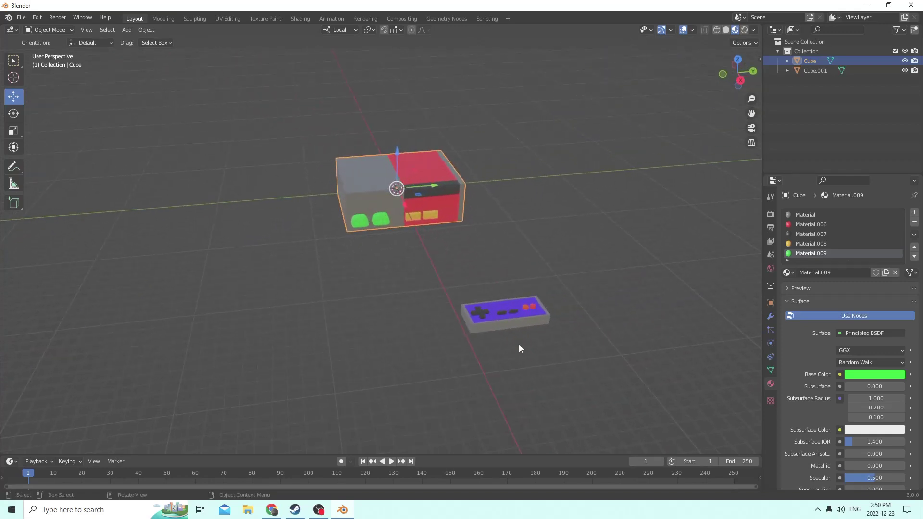
# Step: Try adding a second controller by duplicating the slab and moving the copy about 0.09 m along negative Y, and delete the copy
pyautogui.click(509, 322)
pyautogui.moveTo(509, 322); pyautogui.dragTo(489, 317, button='middle')
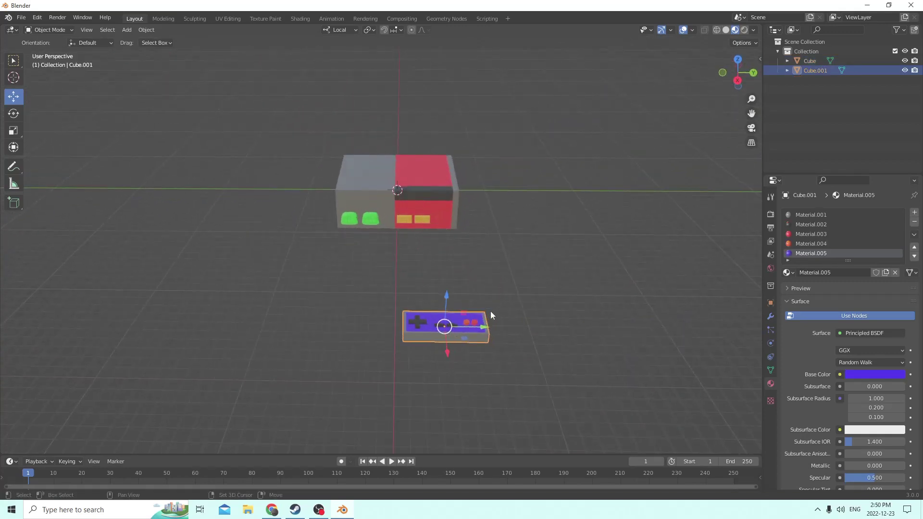
pyautogui.hotkey('shift', 'd')
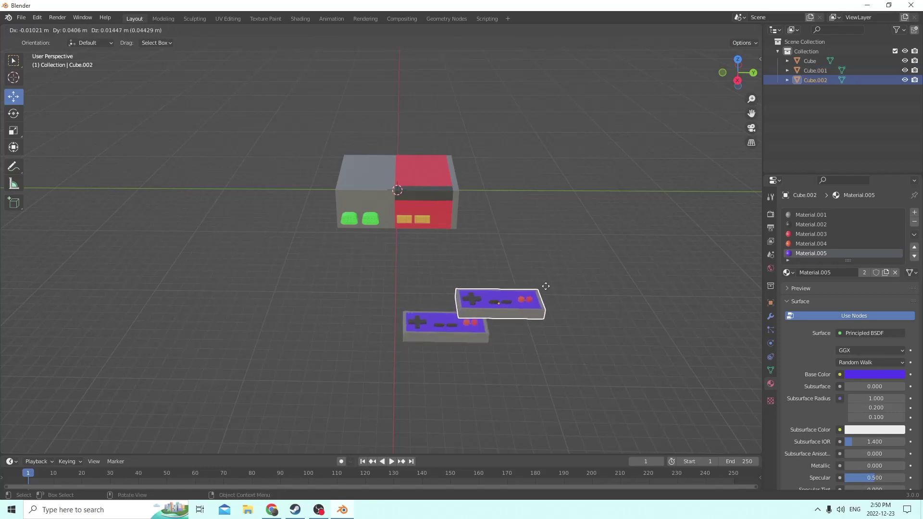
pyautogui.press('Escape')
pyautogui.press('g')
pyautogui.press('y')
pyautogui.press('y')
pyautogui.click(363, 318)
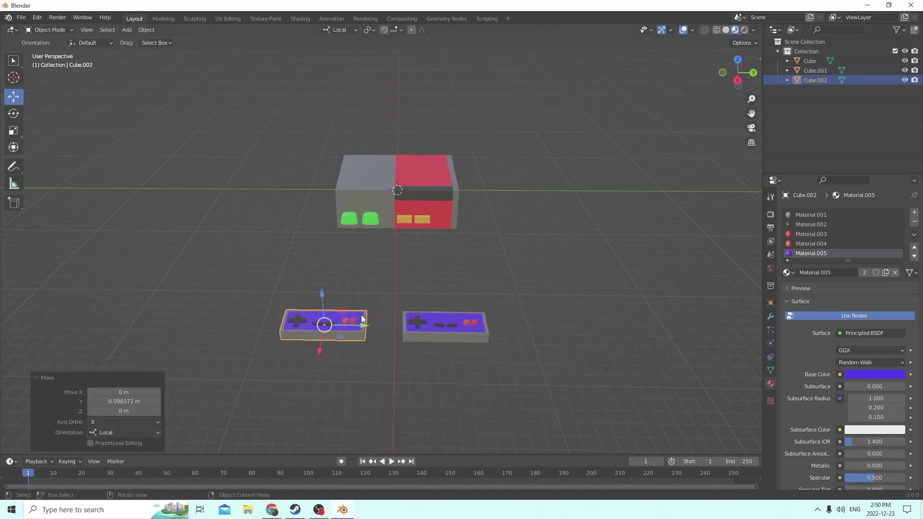
pyautogui.moveTo(434, 303); pyautogui.dragTo(465, 319, button='middle')
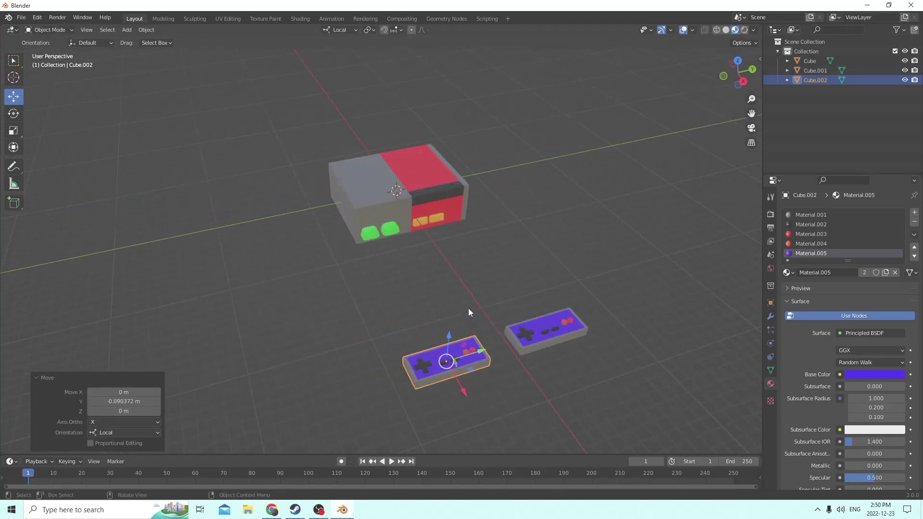
pyautogui.press('Delete')
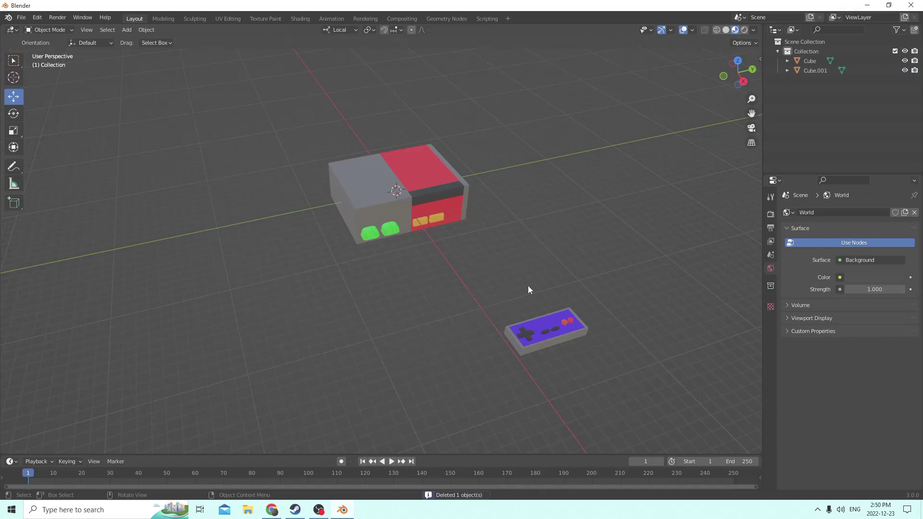